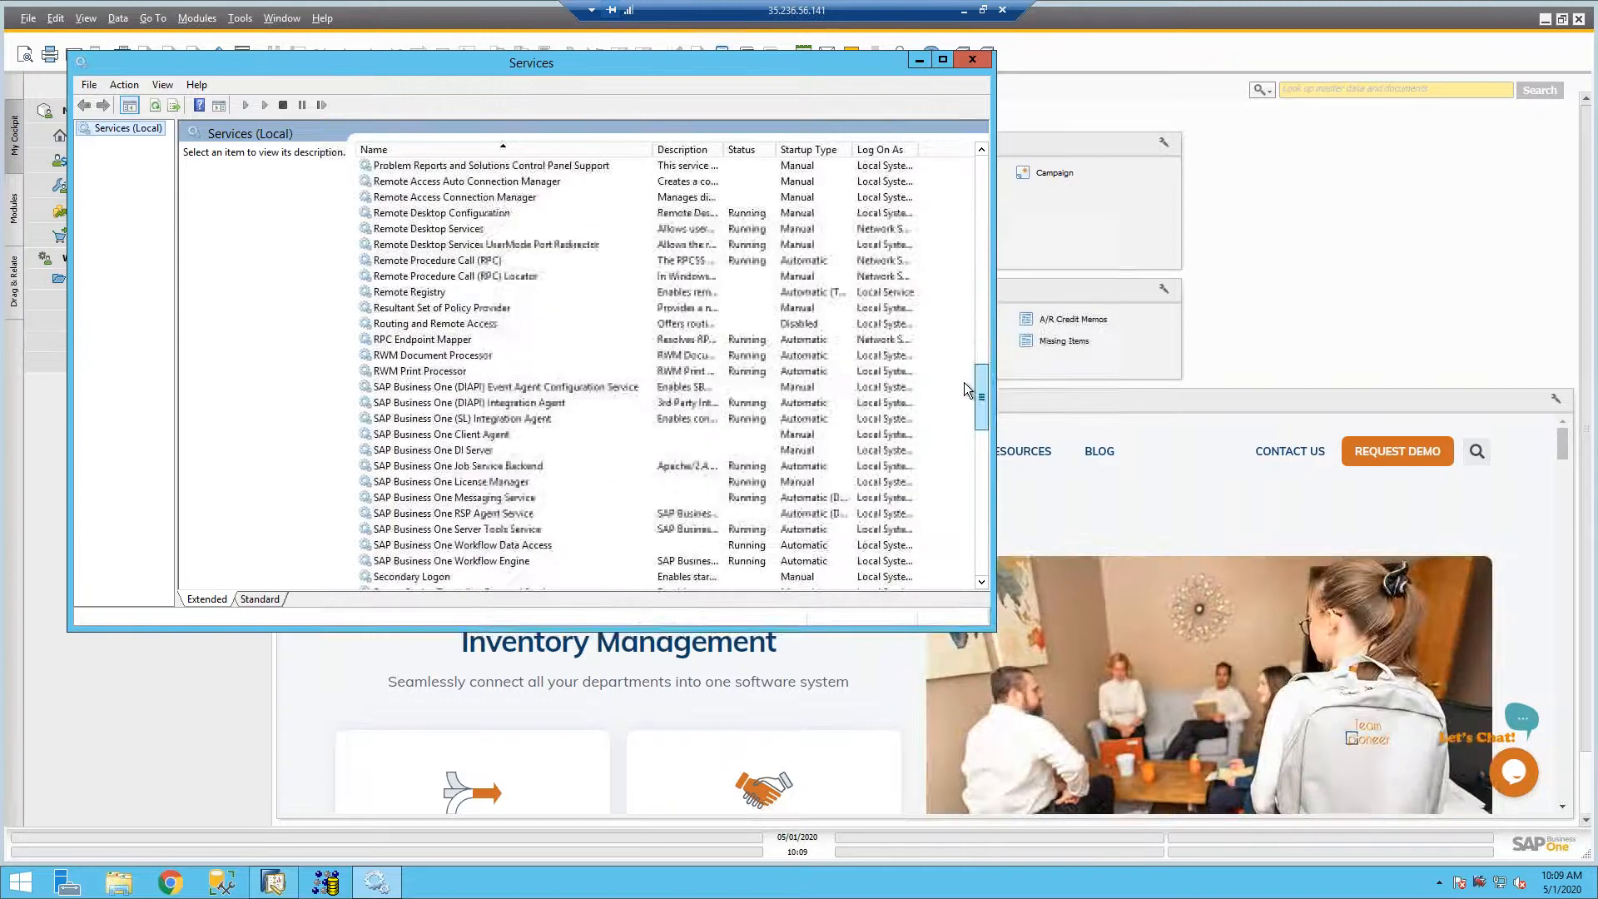
- Locate the SAP Business One Messaging Service in the Windows services list, and minimize the Services window
left_click(518, 468)
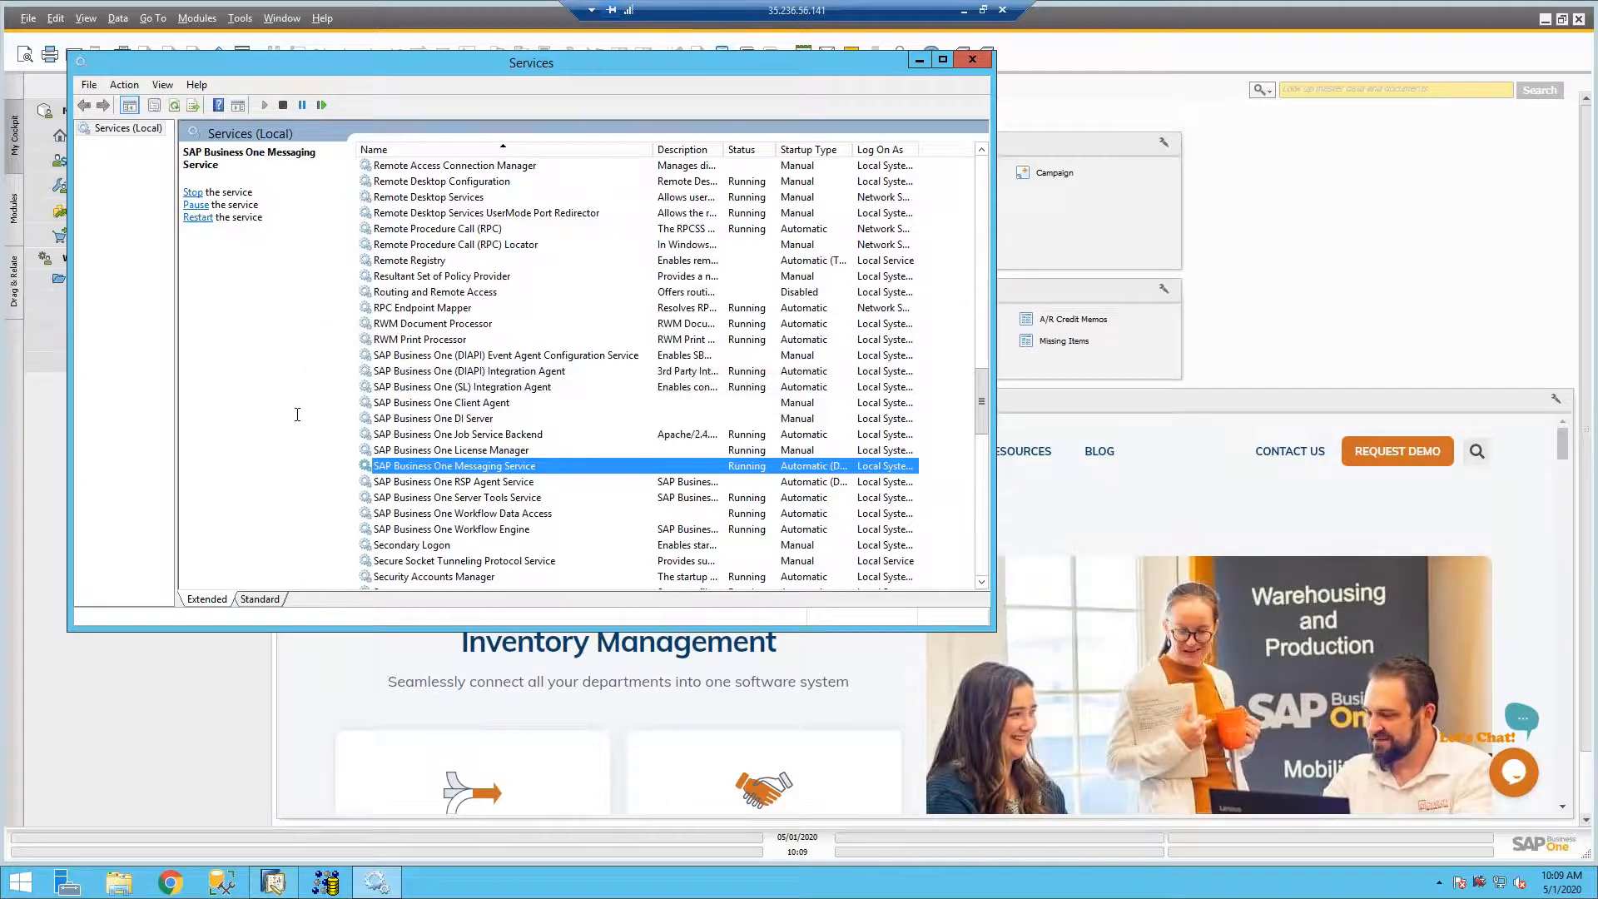
left_click(919, 63)
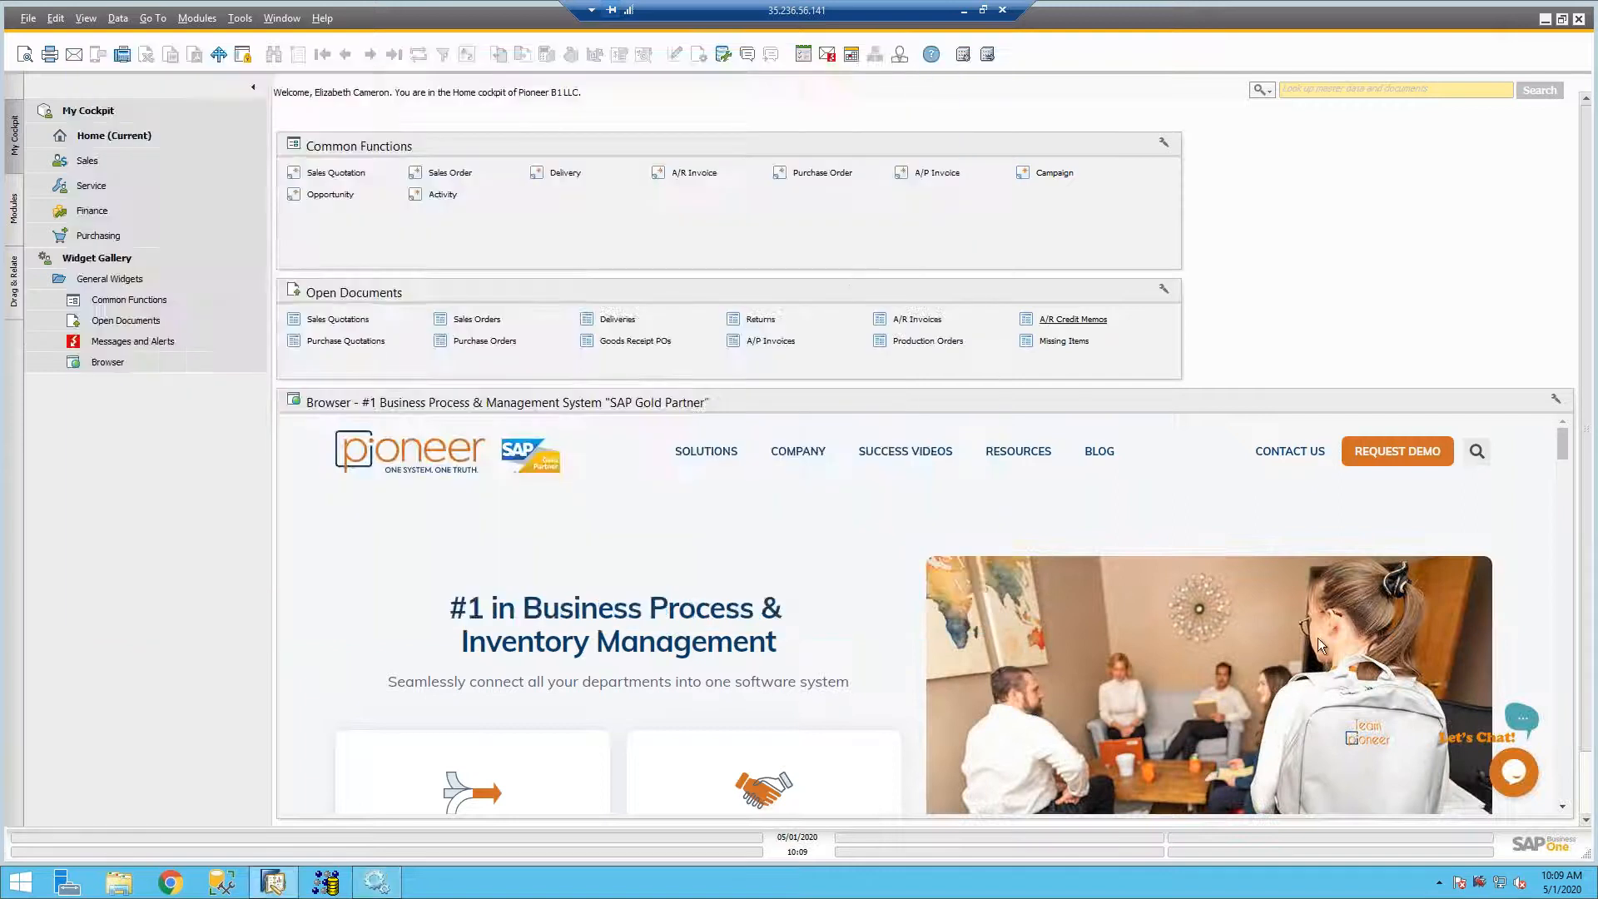
- Exit the SAP Business One Service Manager and relaunch it through a Windows search for "service"
right_click(1480, 892)
left_click(1385, 880)
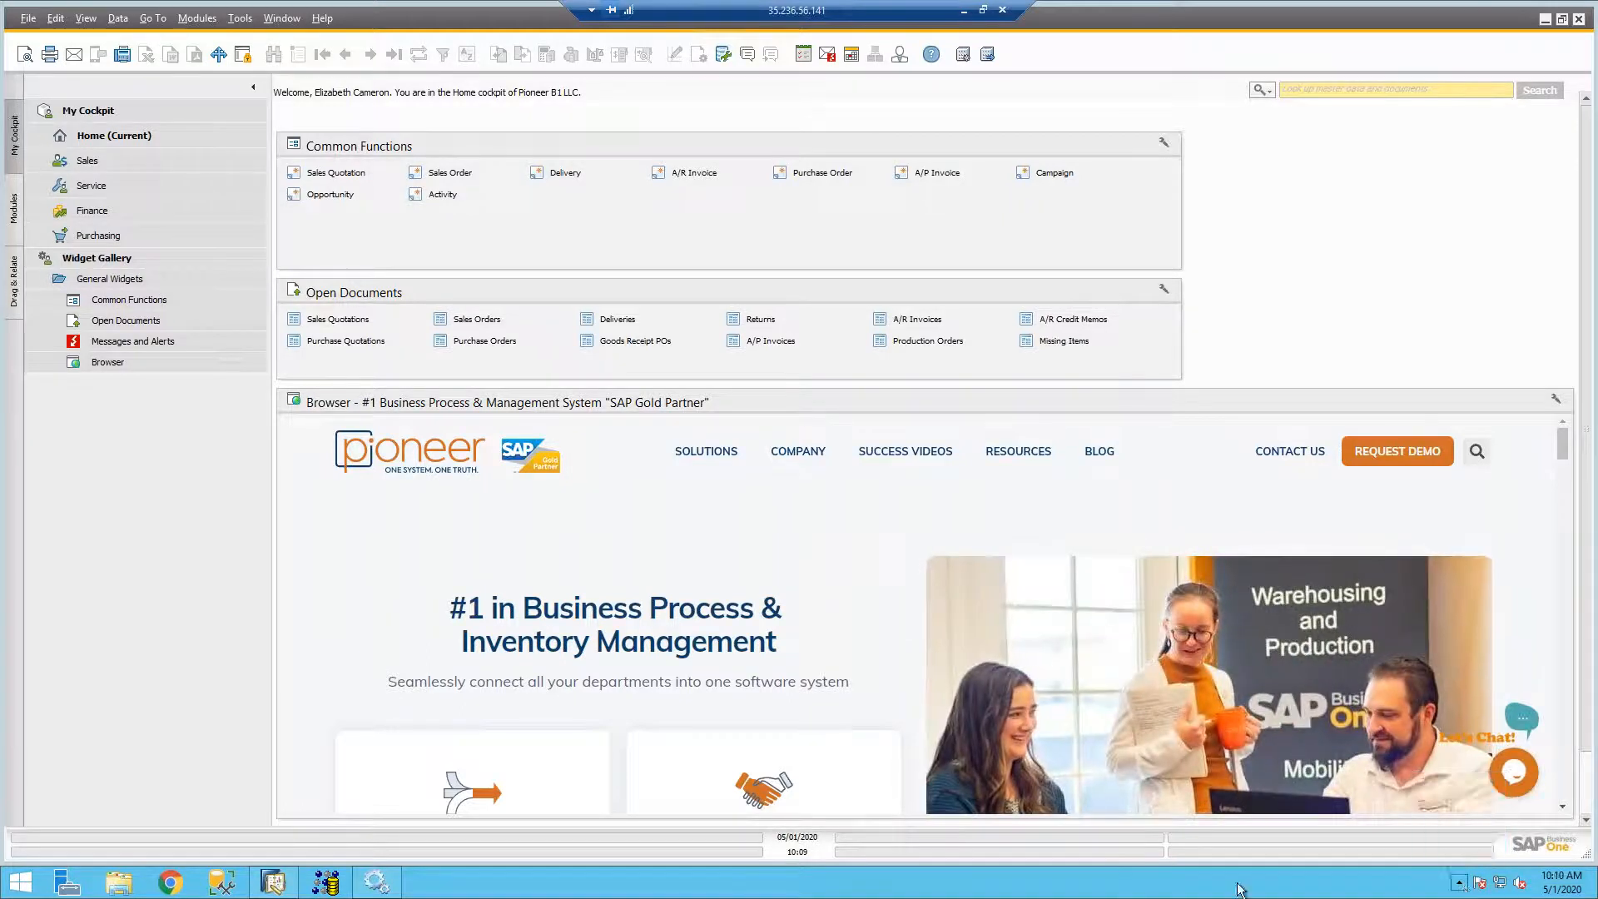
left_click(30, 888)
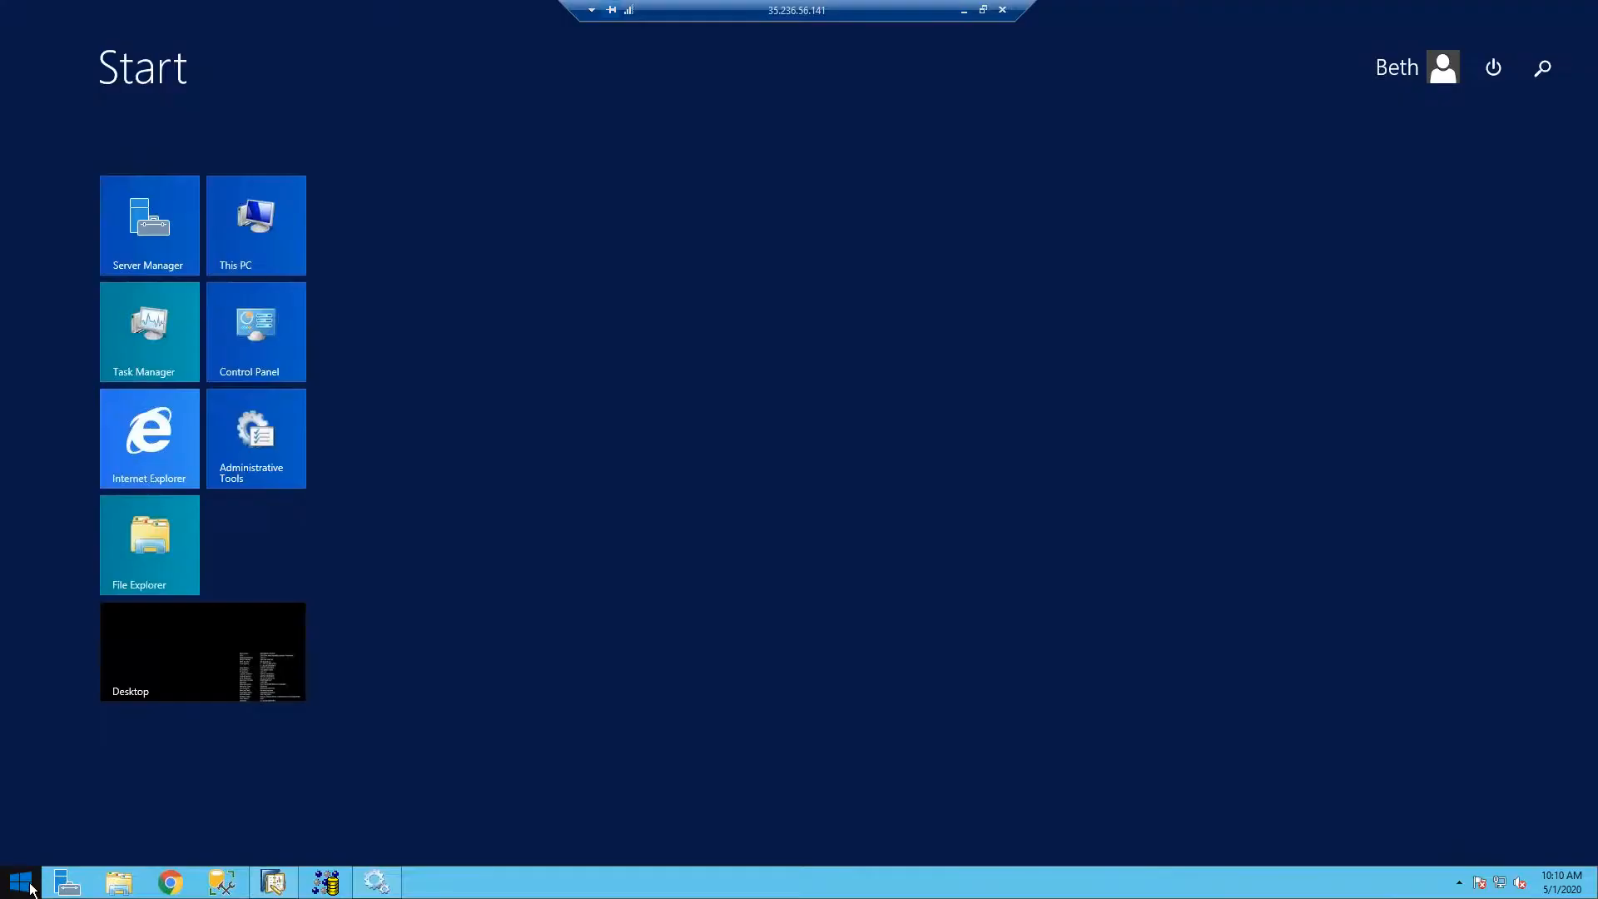
type("service Manager")
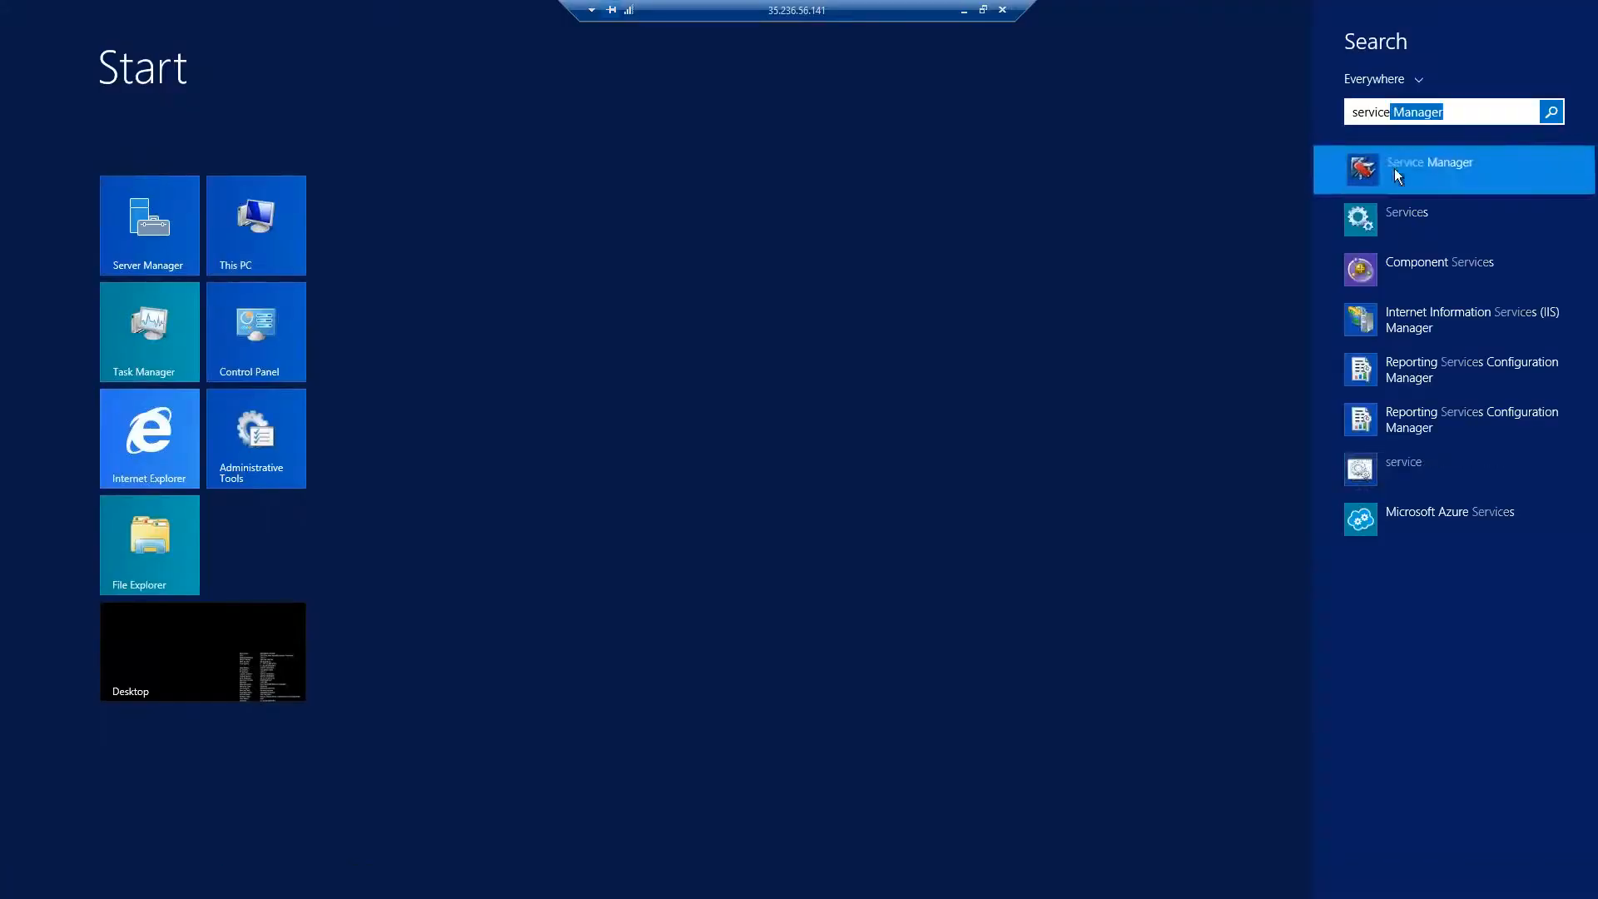
left_click(1396, 169)
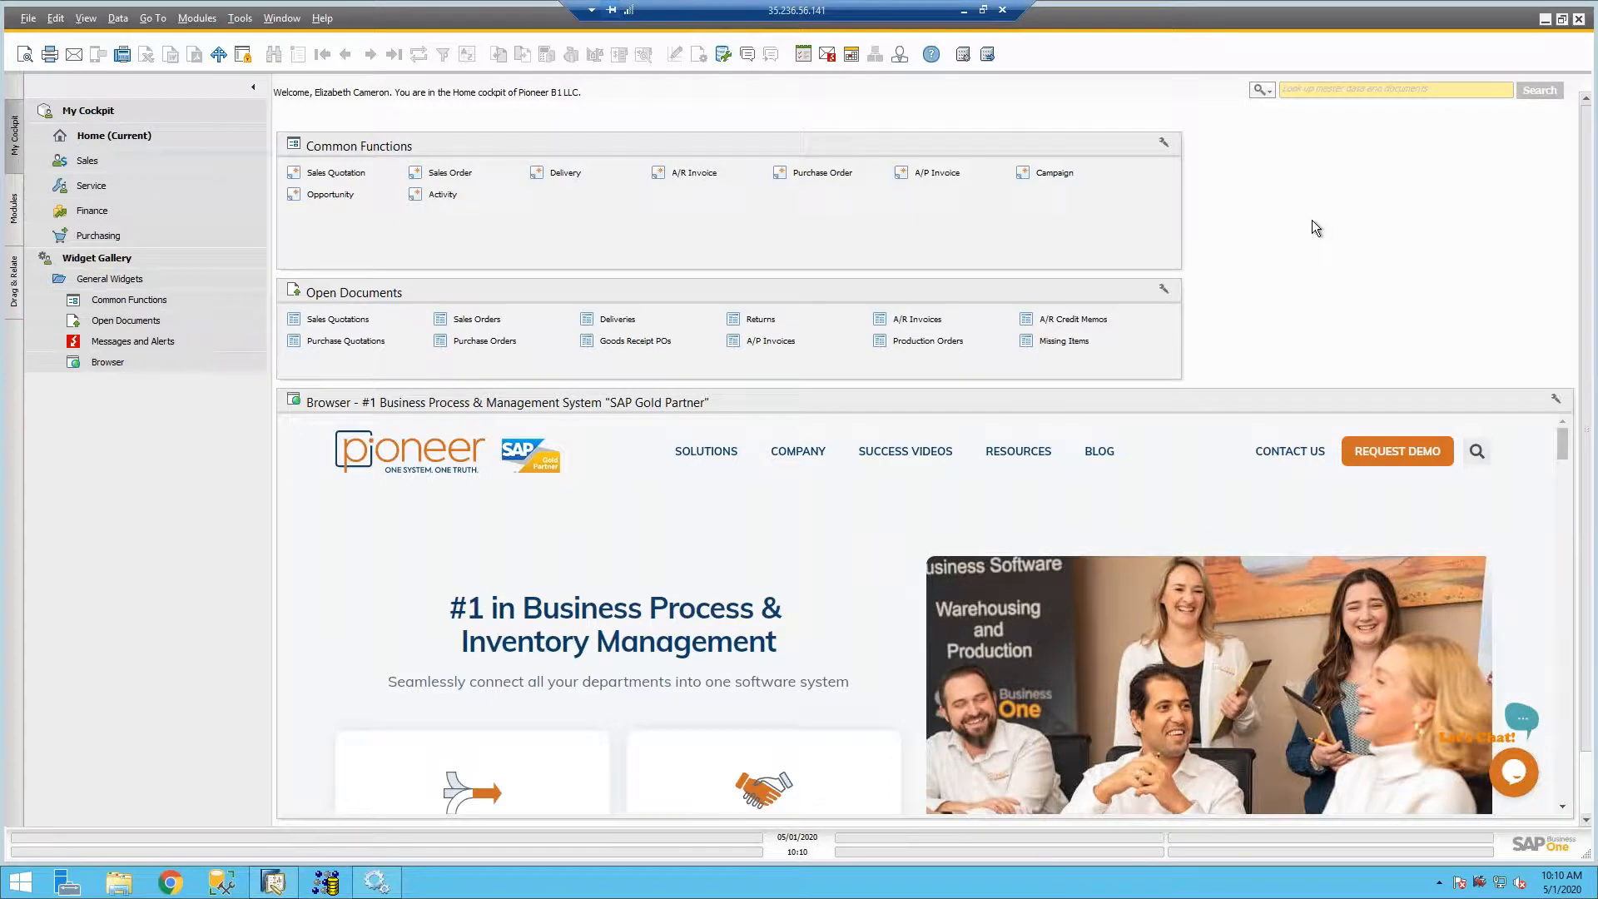
- Bring up the SAP Business One Service Manager window, select the Job Service - Mailer service and open its settings
right_click(1480, 884)
left_click(1445, 751)
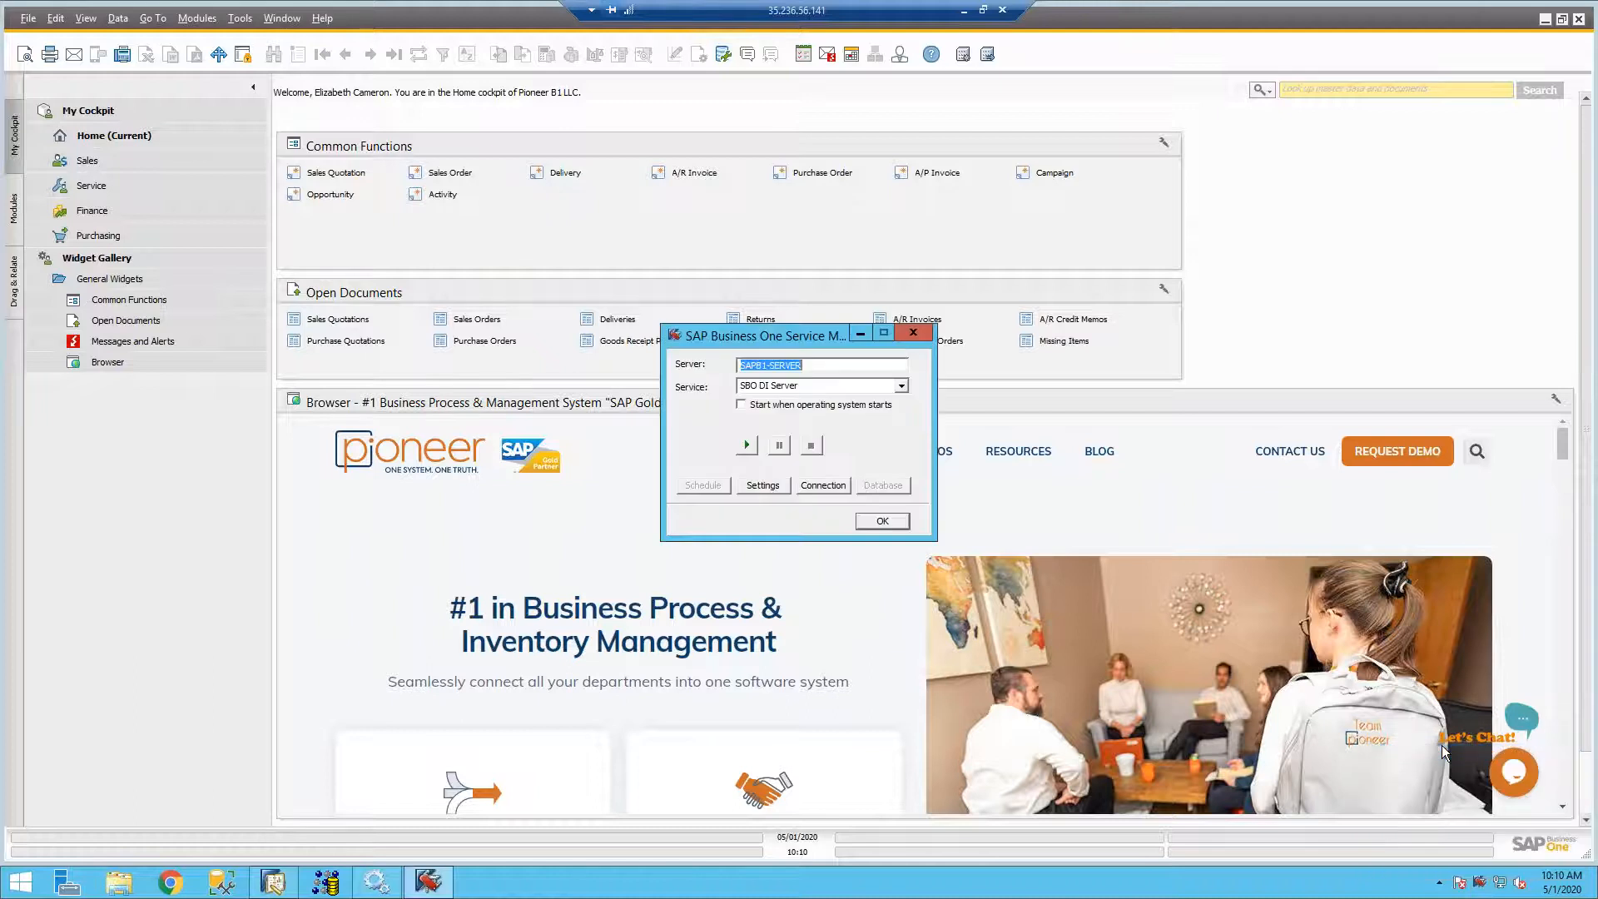
left_click(902, 387)
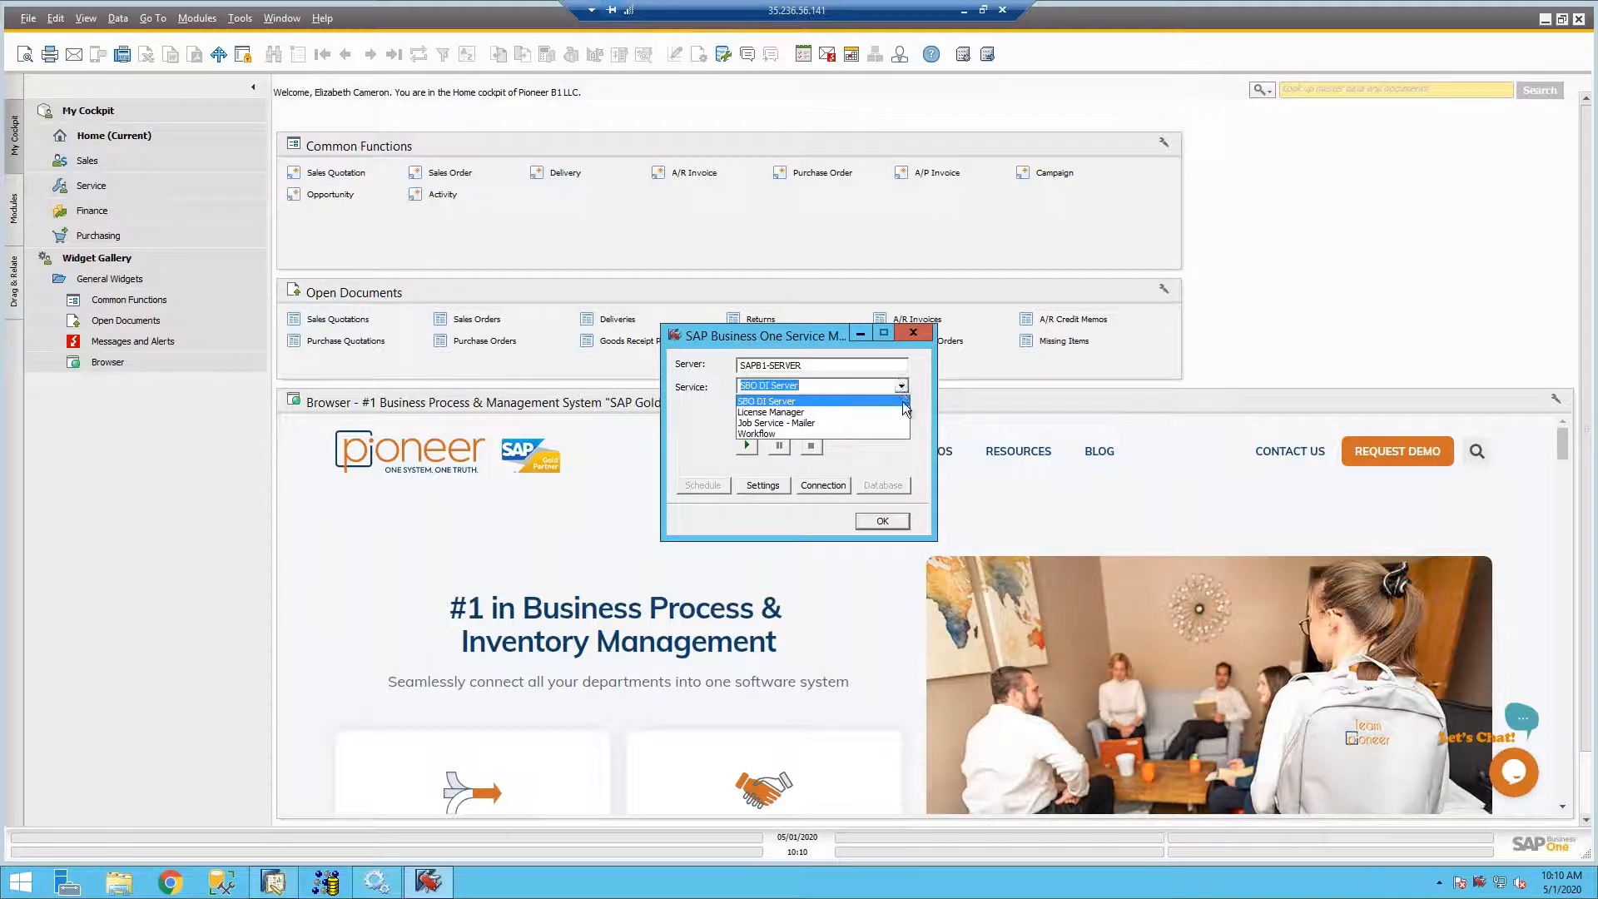
left_click(888, 424)
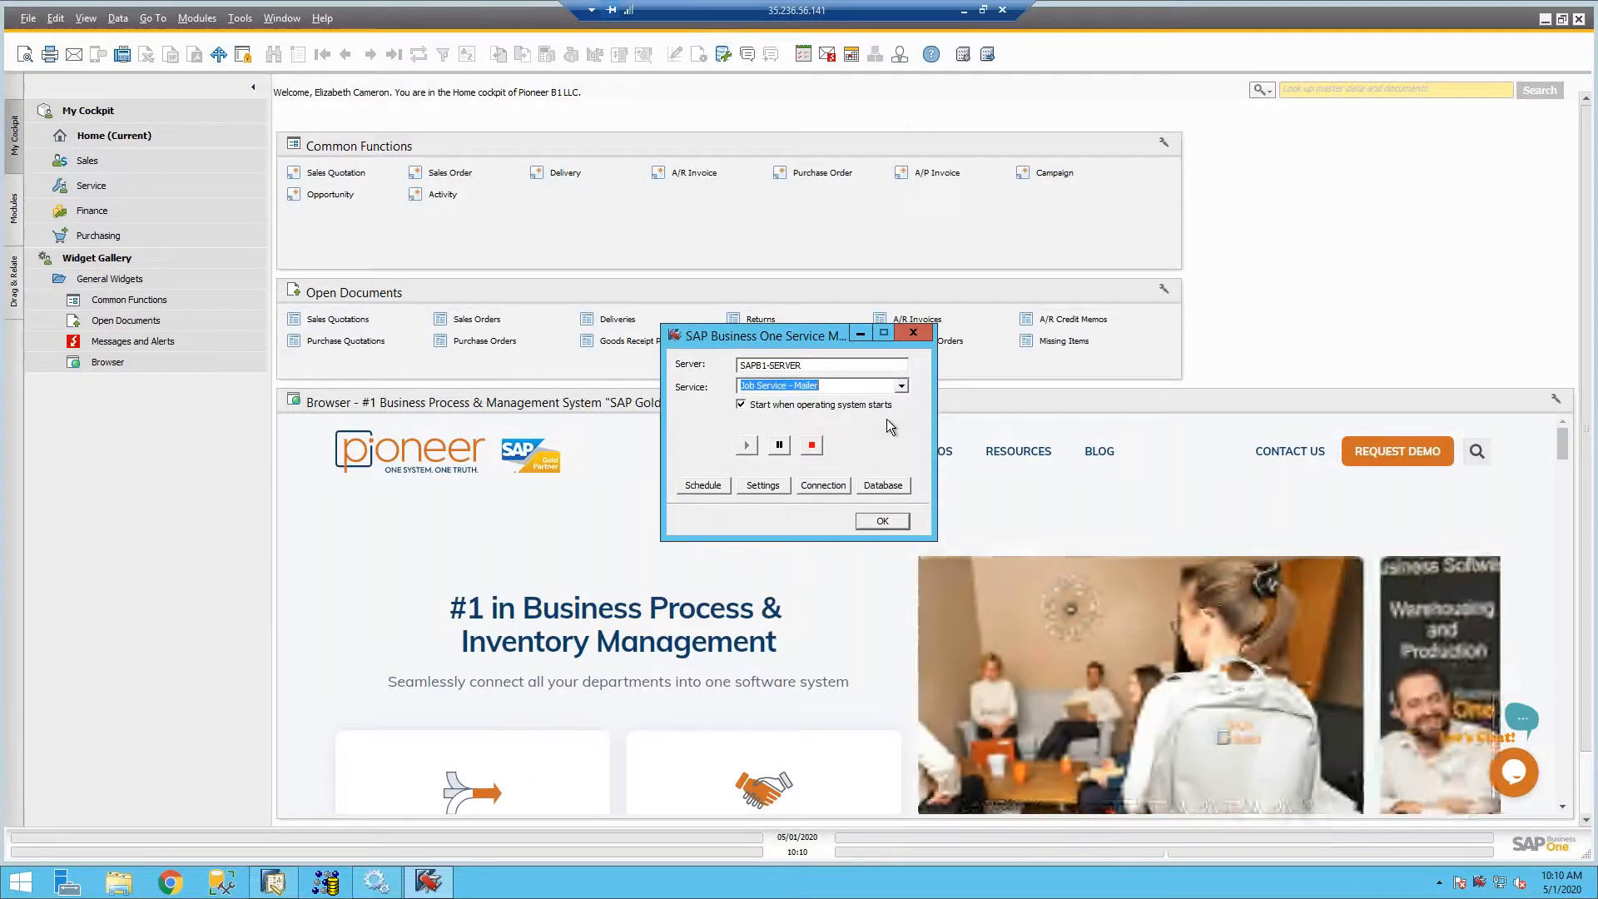
left_click(763, 486)
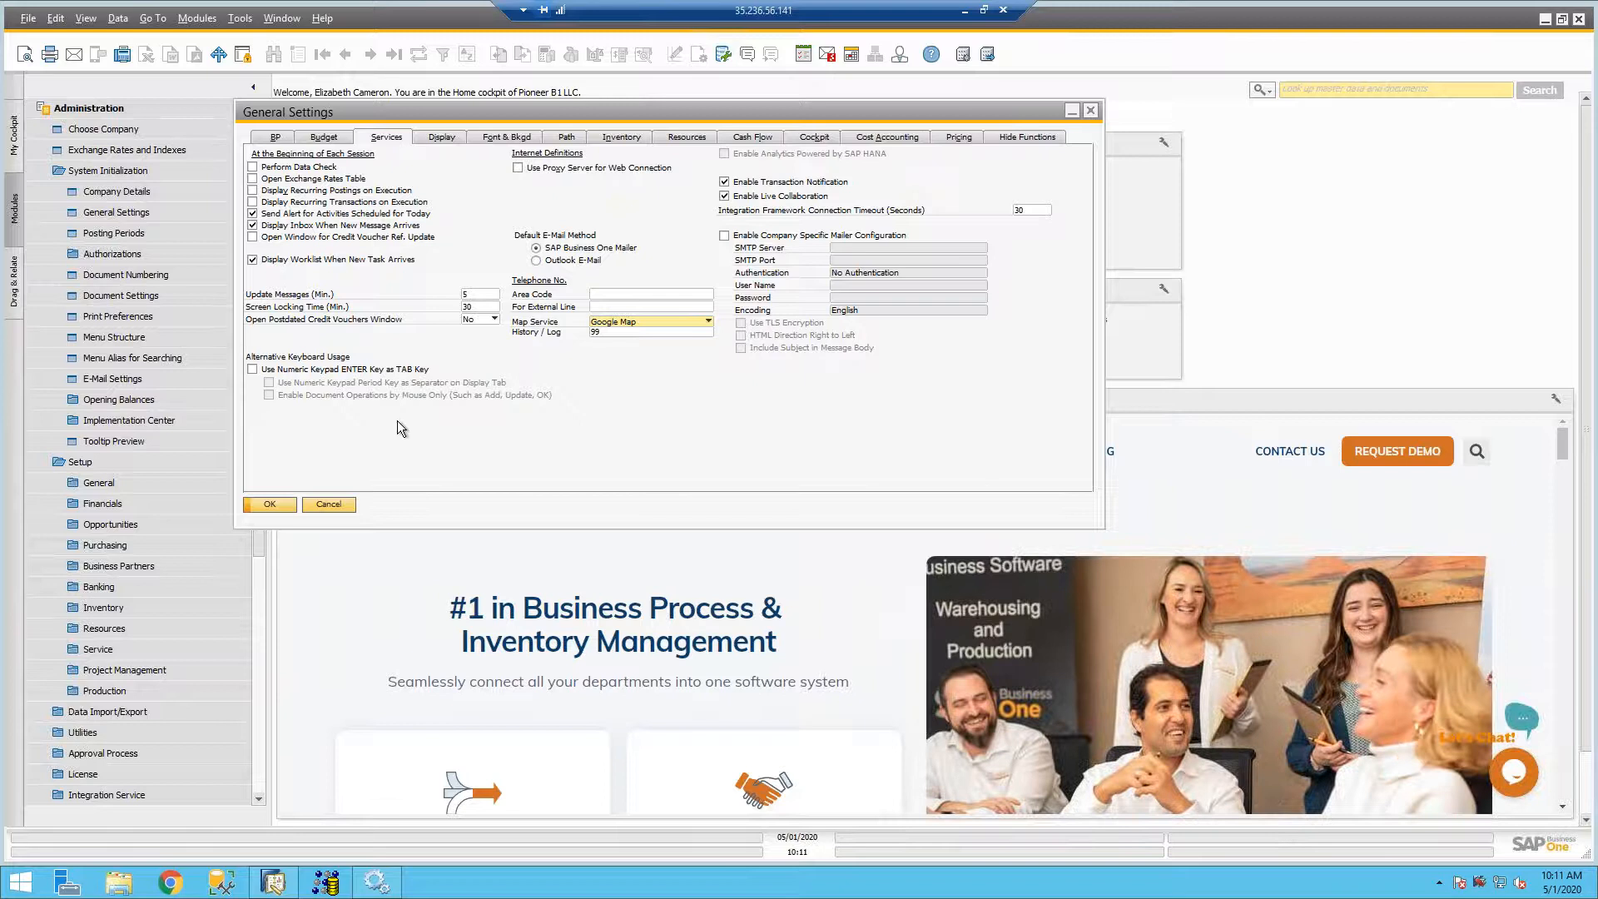
- Open the Messages/Alerts Overview and move it aside so the General Settings message options stay visible
left_click(829, 56)
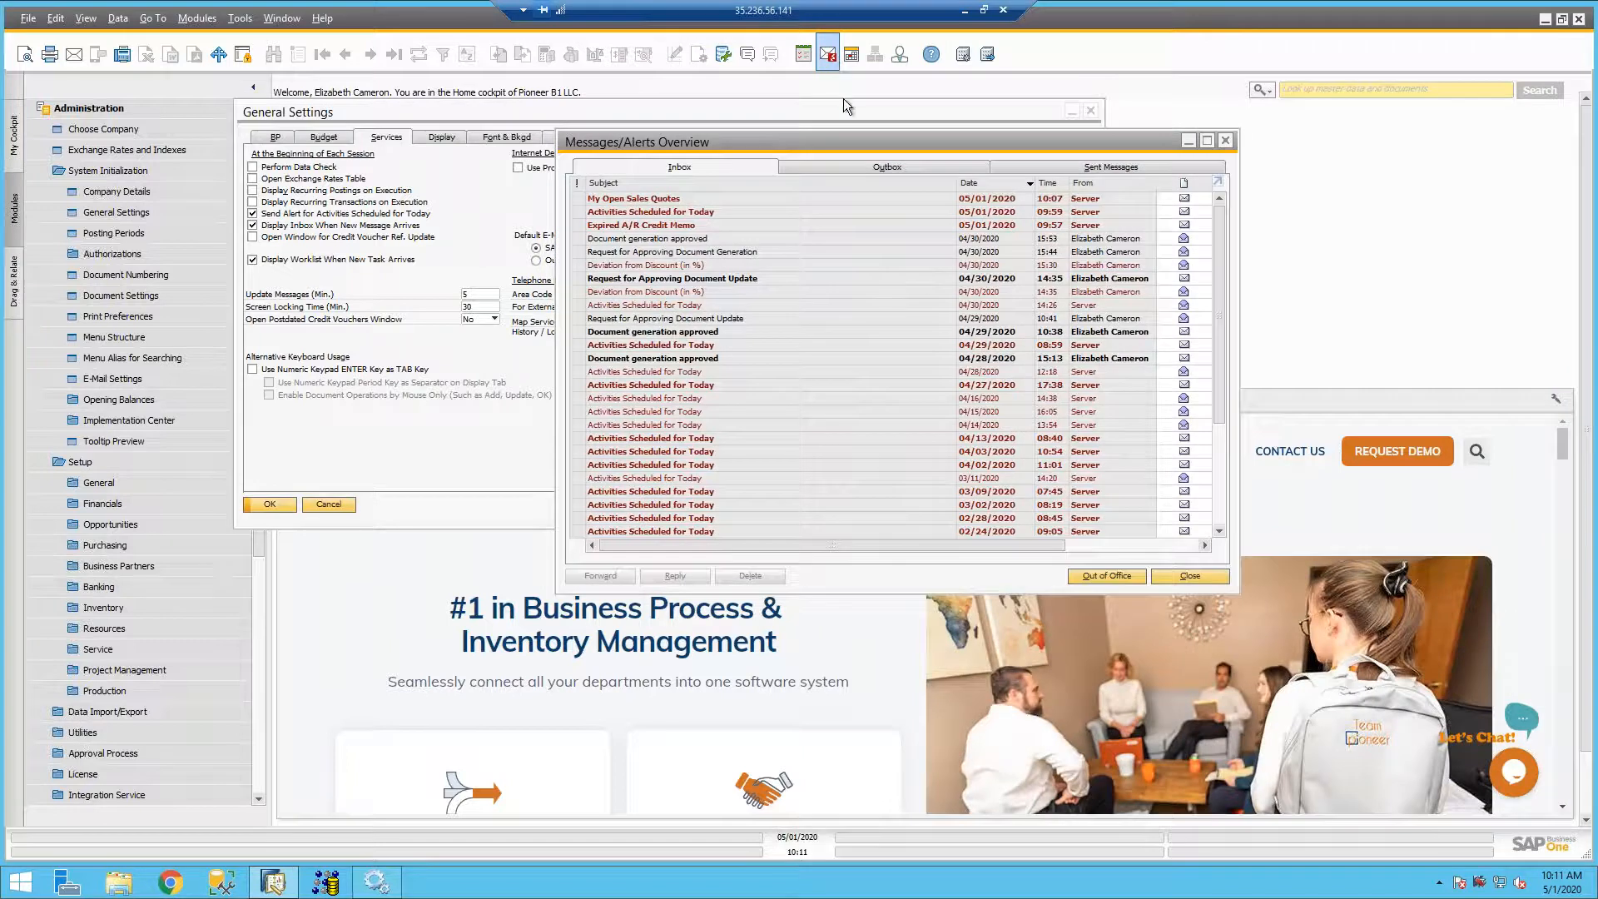
left_click_drag(852, 147, 1227, 93)
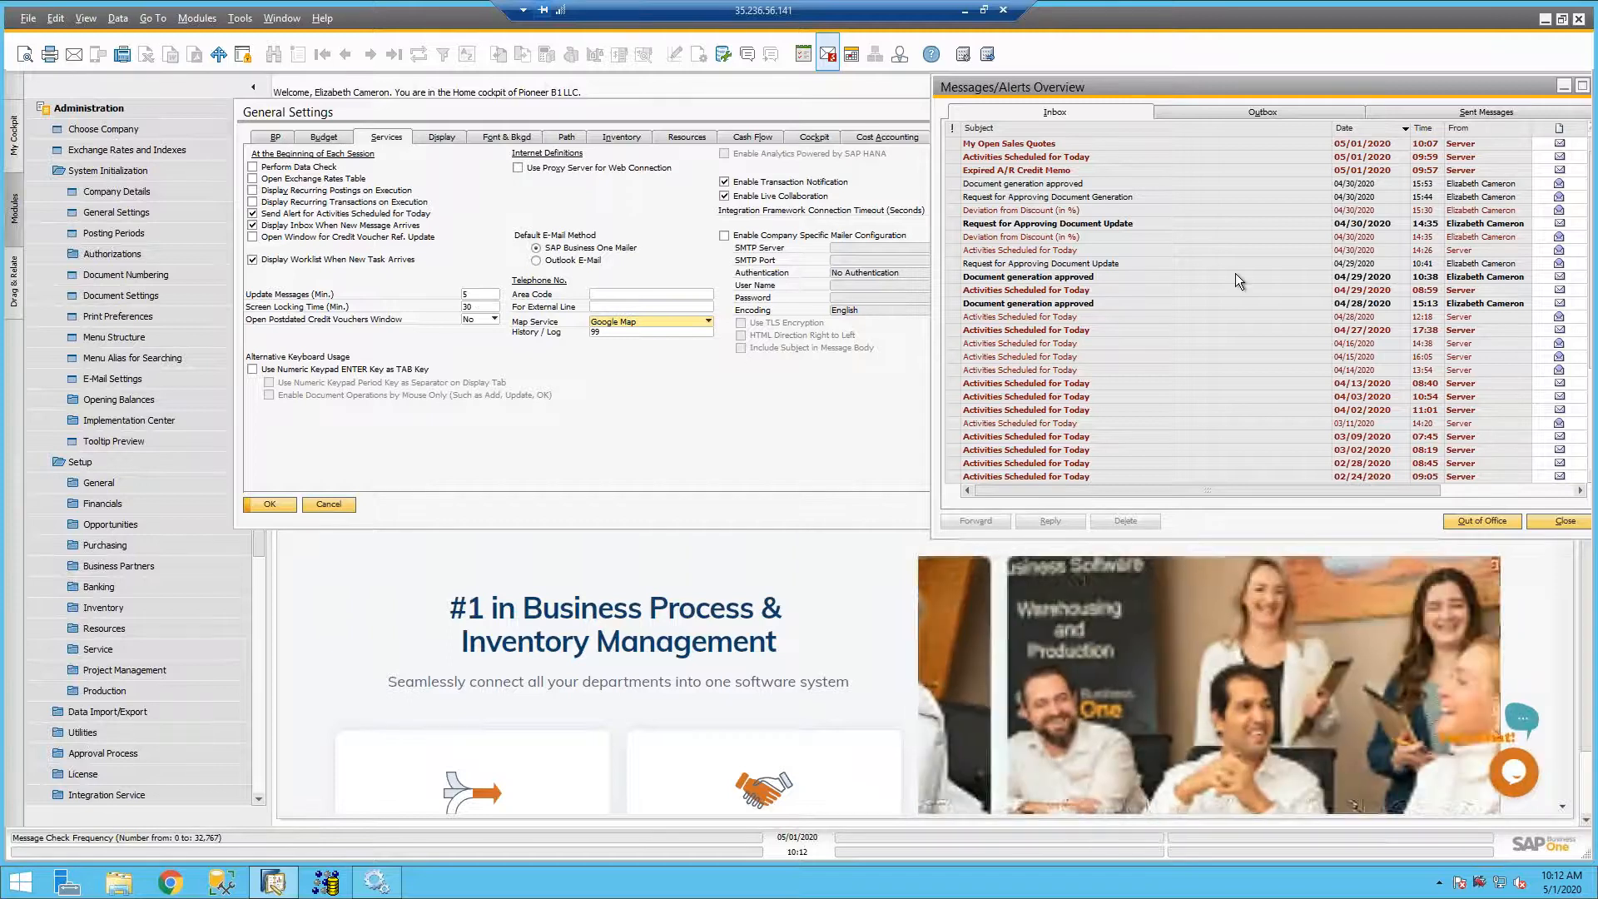
- Set Update Messages to 1 minute in General Settings, applied to new users and users following the company defaults, and close the window
left_click(479, 294)
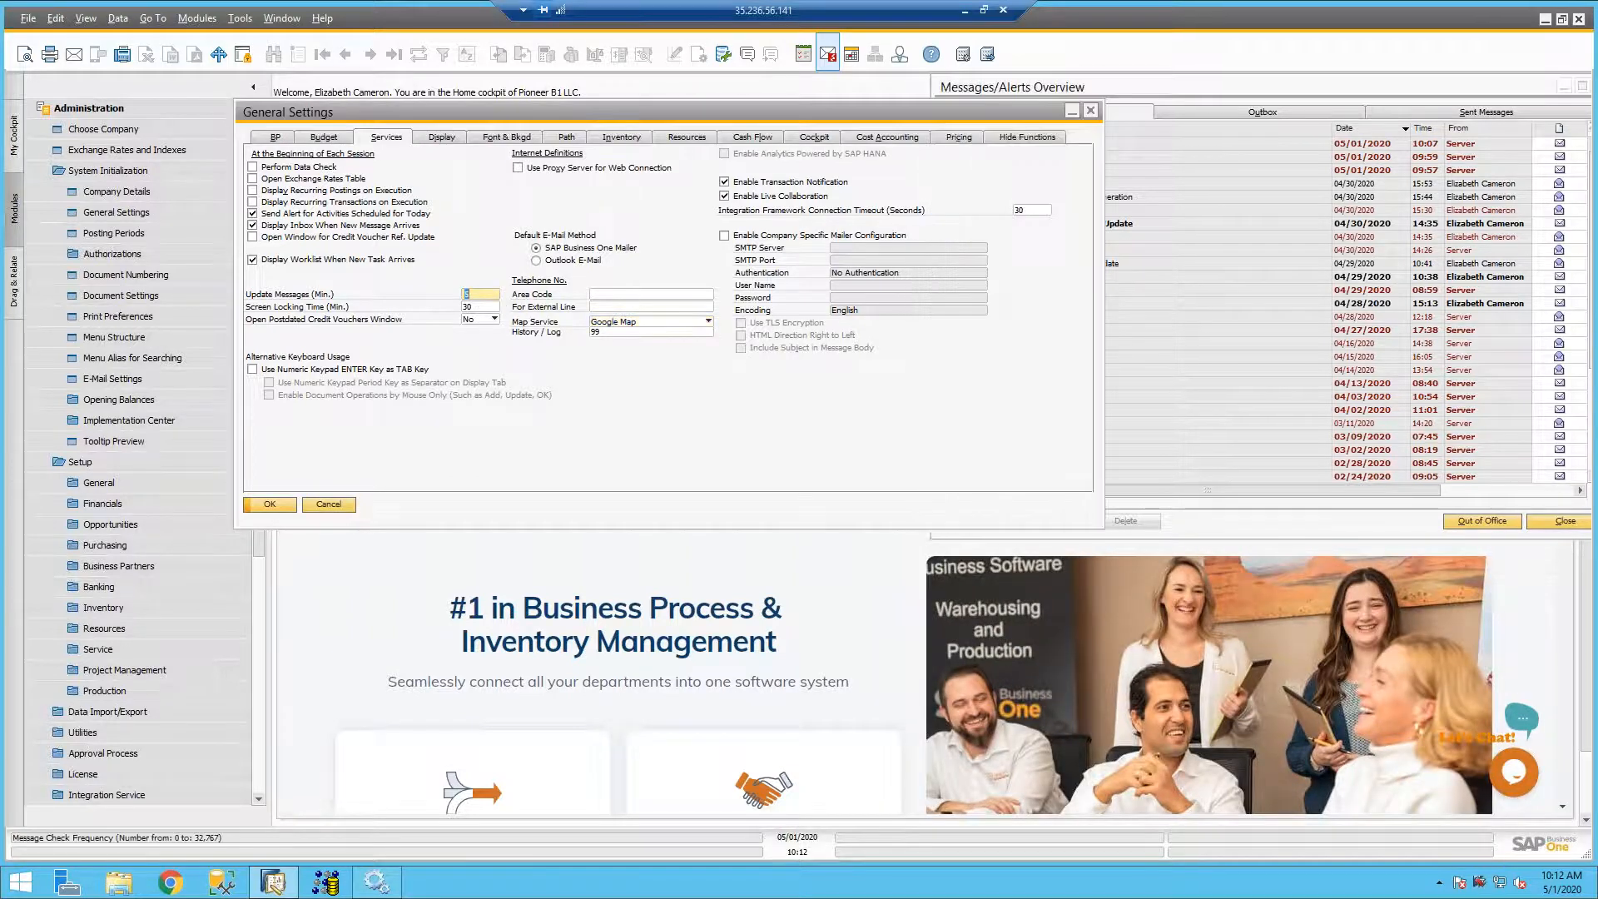
type("1")
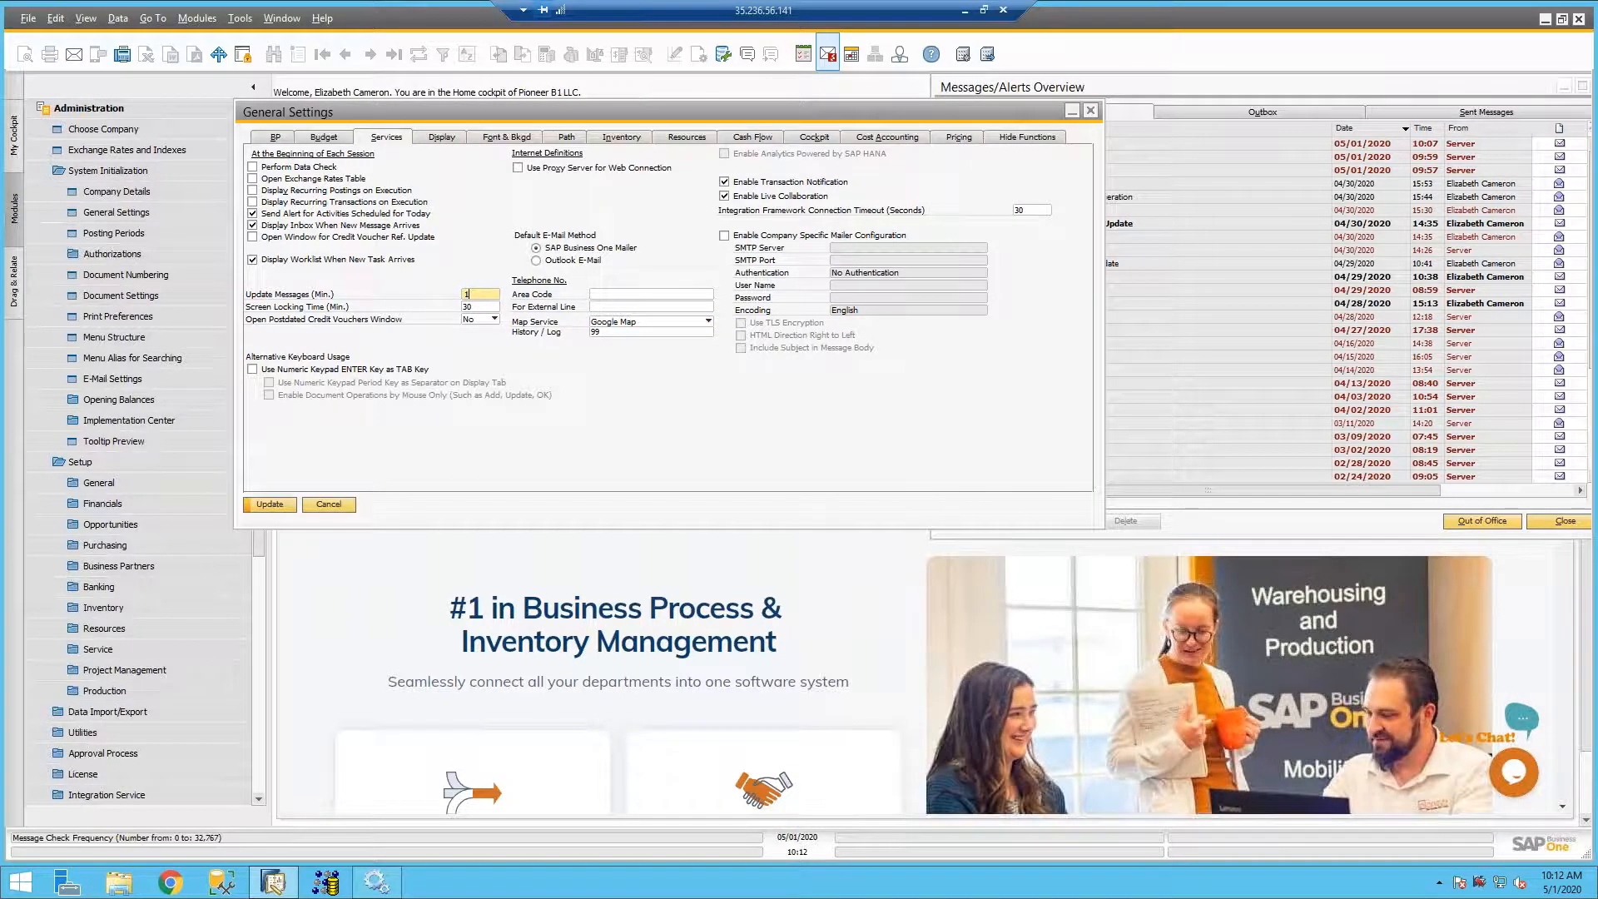
left_click(285, 505)
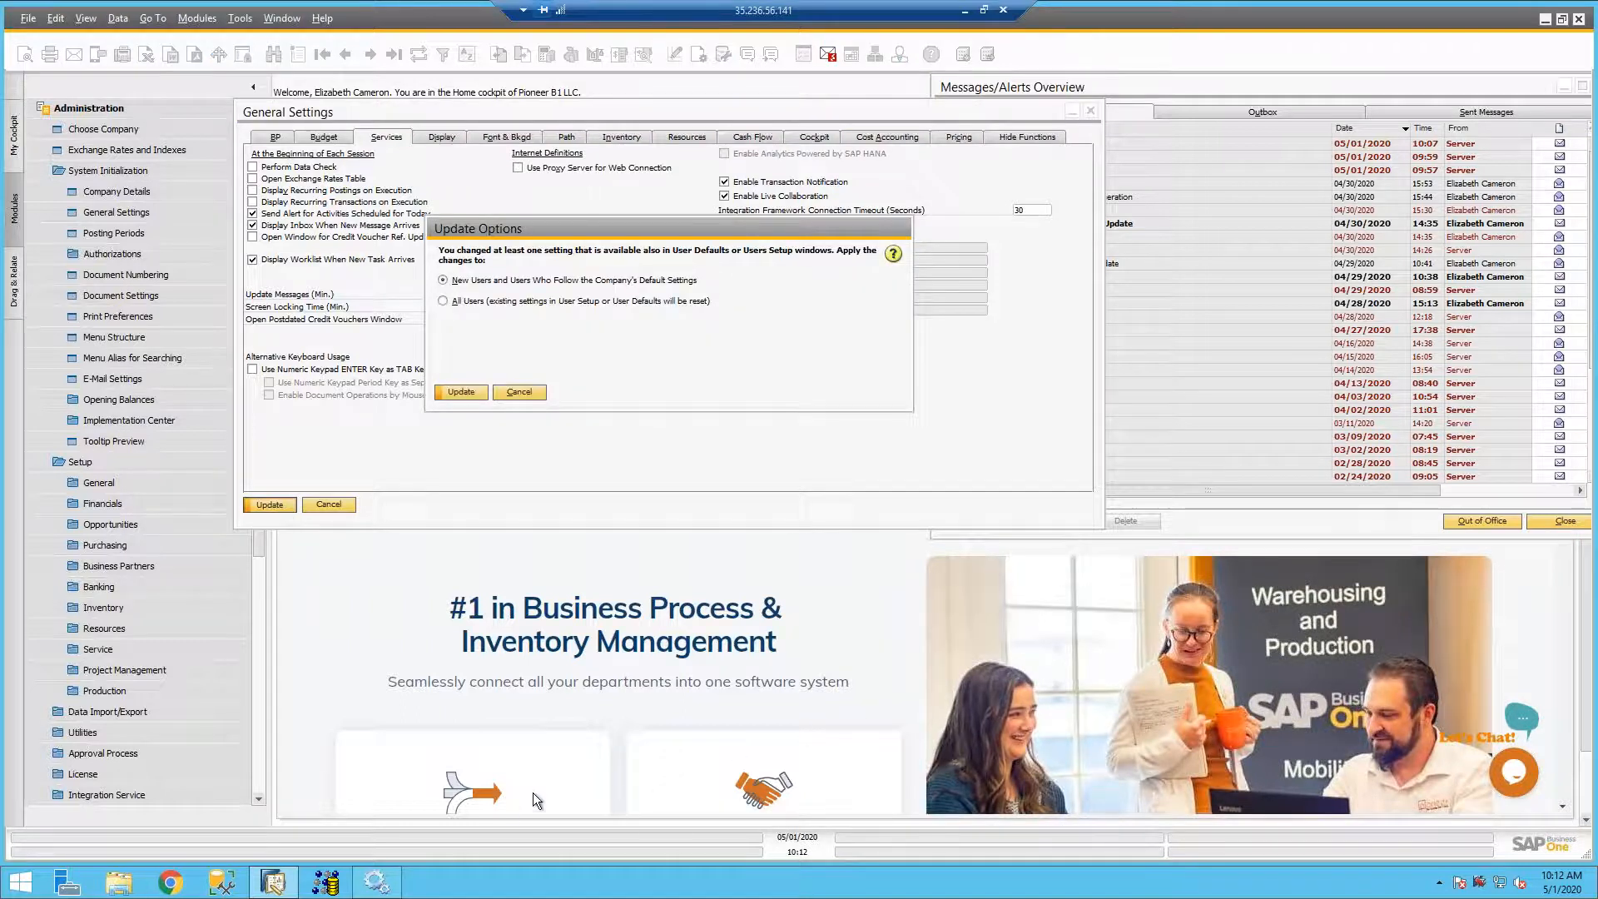
left_click(454, 393)
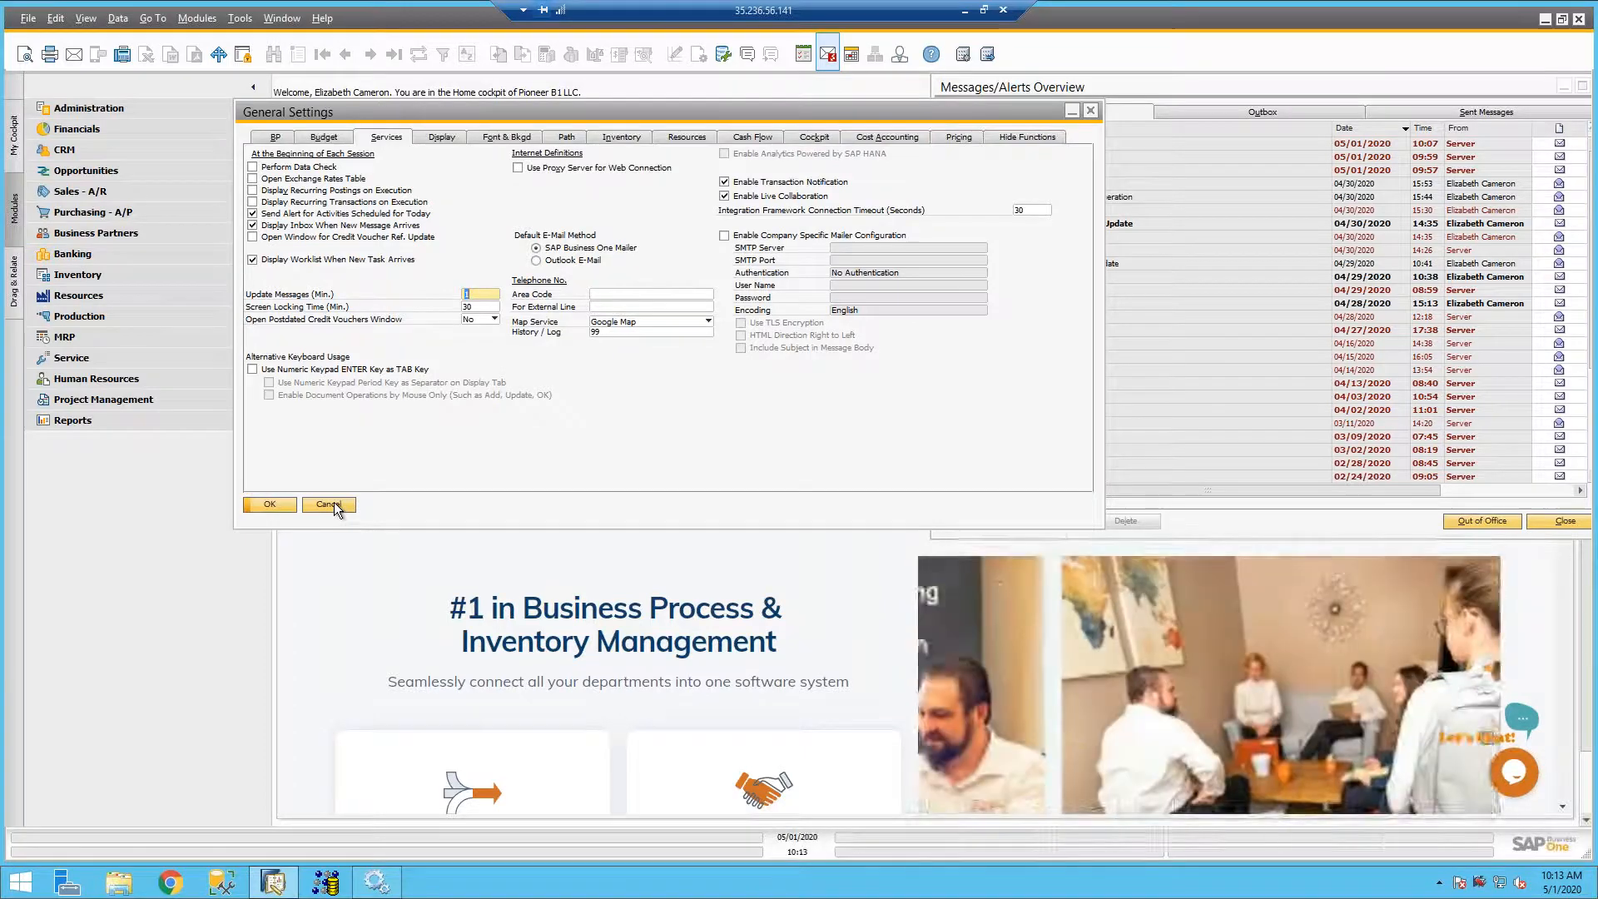
left_click(333, 503)
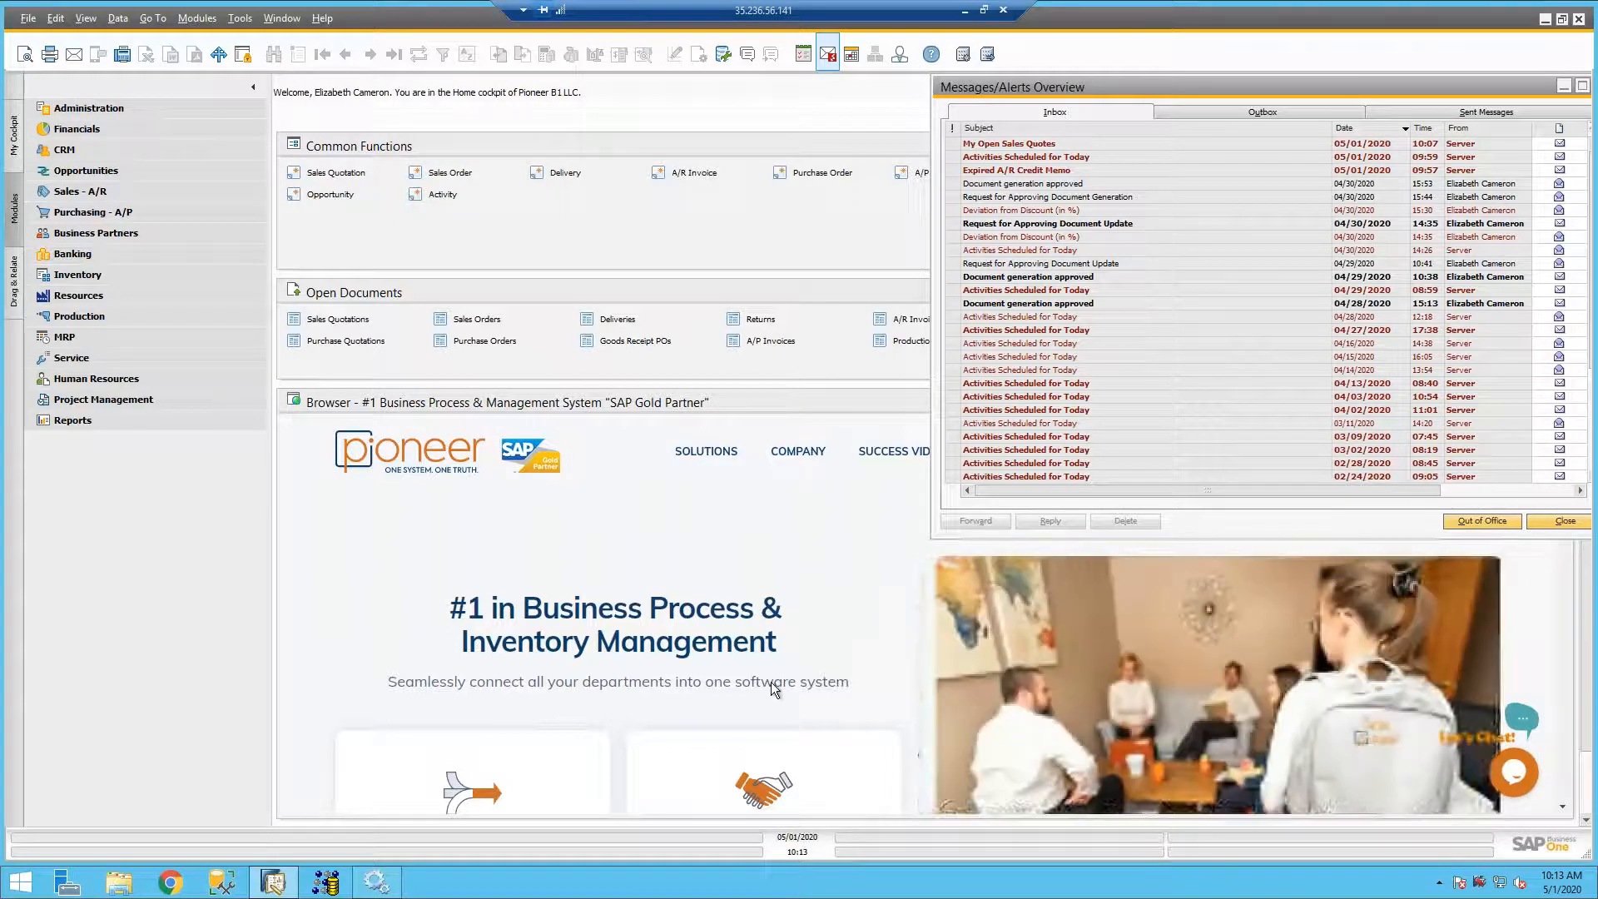
- Check the Update Messages interval in the current user's service settings, and close the user setup without changes
left_click(901, 55)
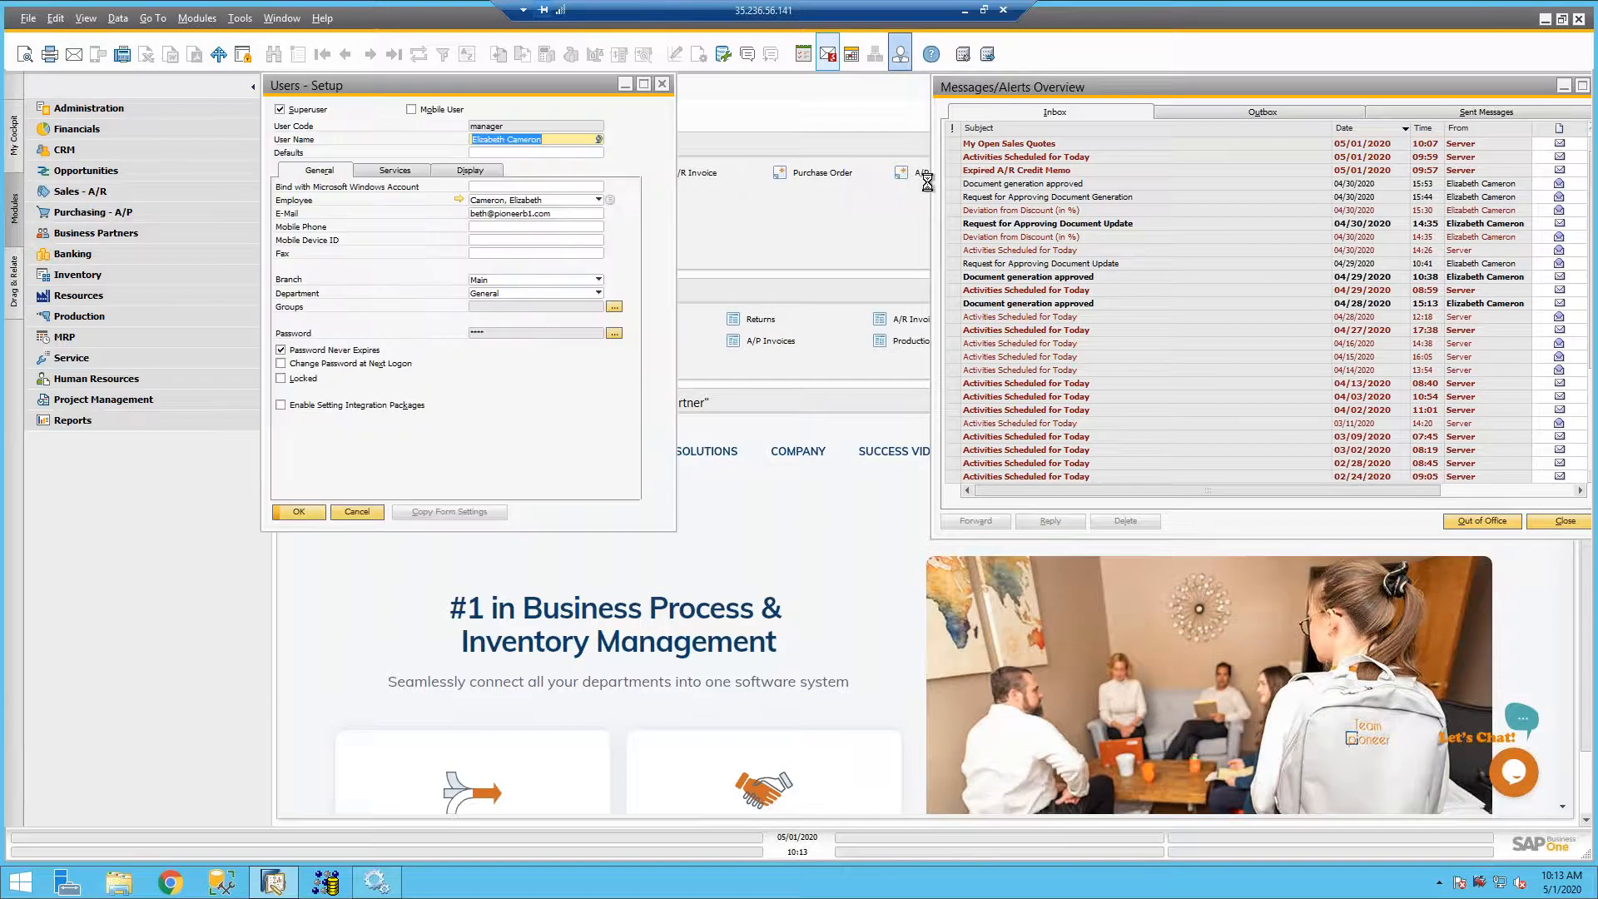
left_click(412, 175)
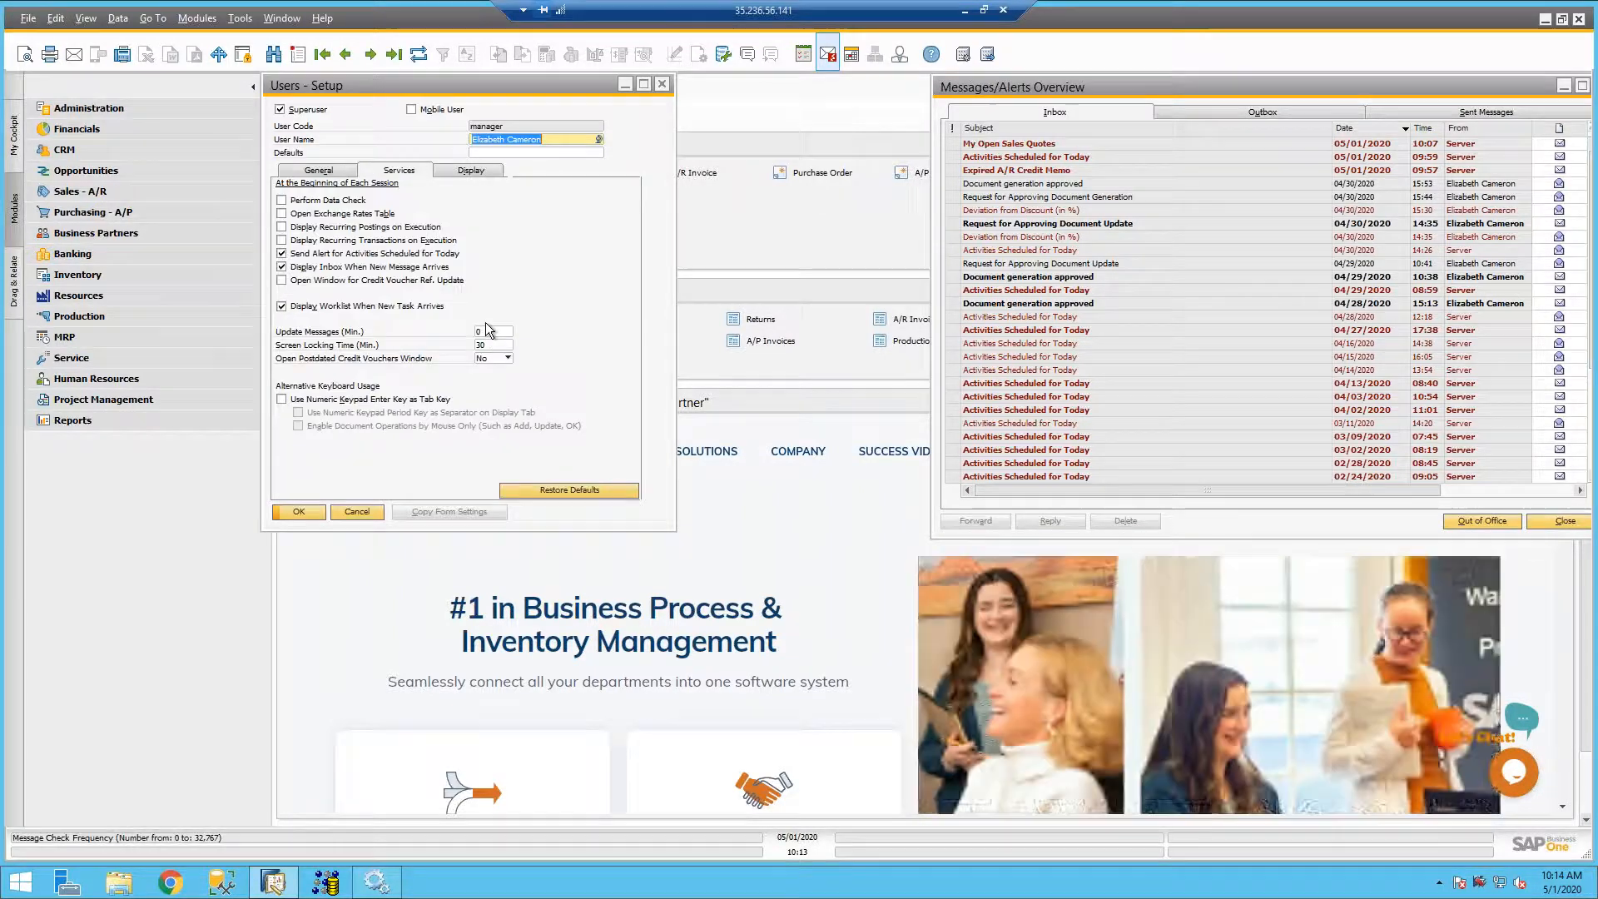
left_click(491, 332)
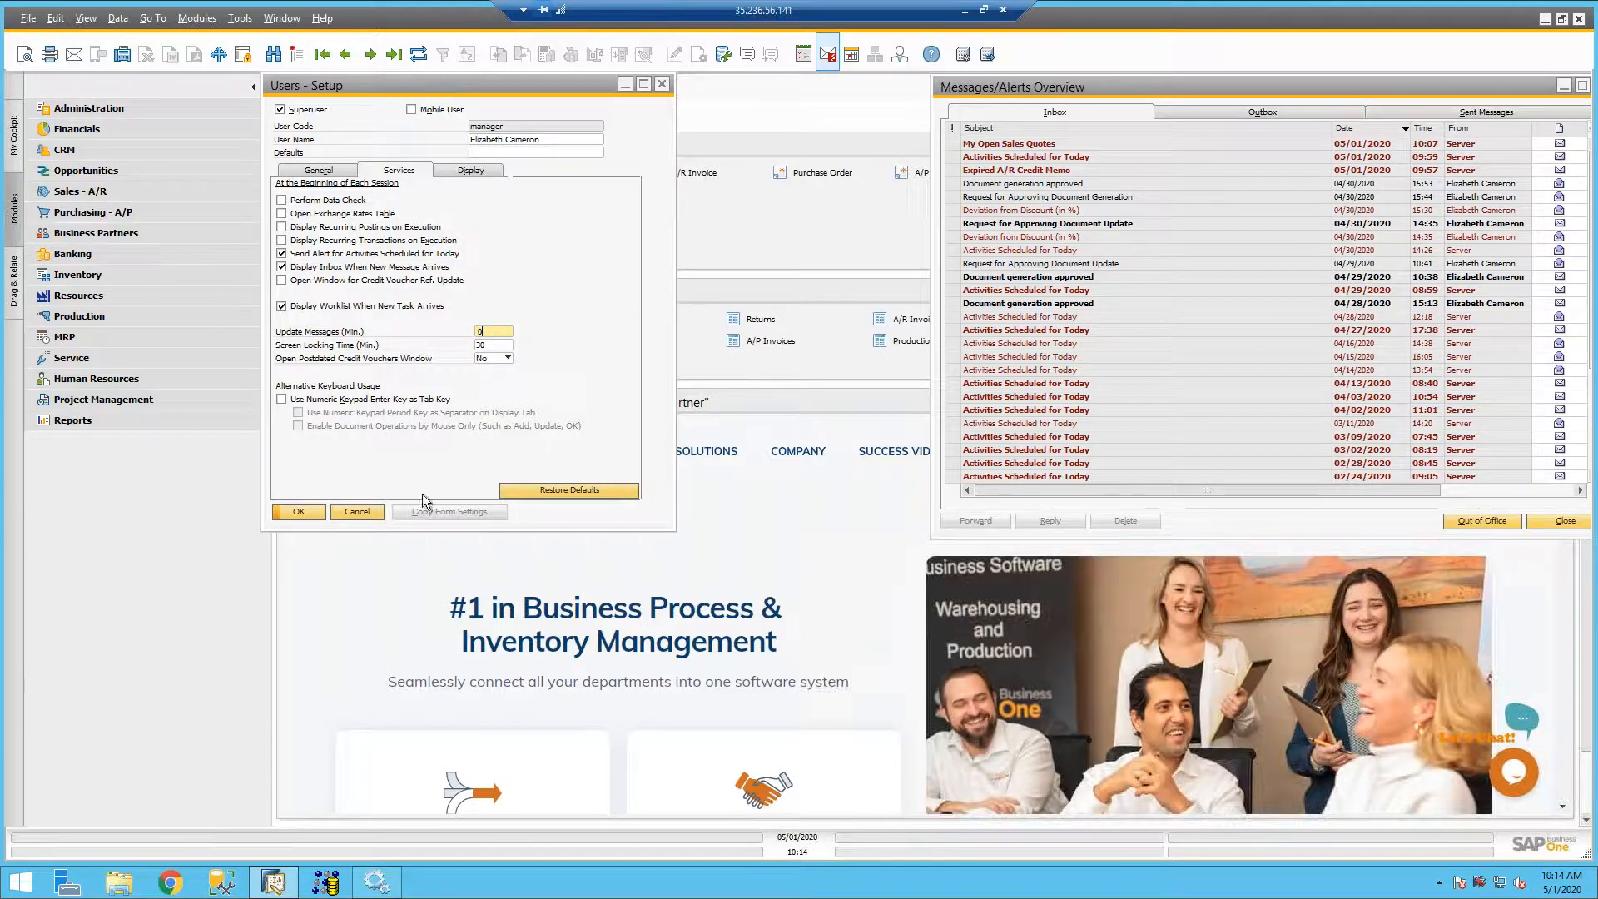
left_click(362, 511)
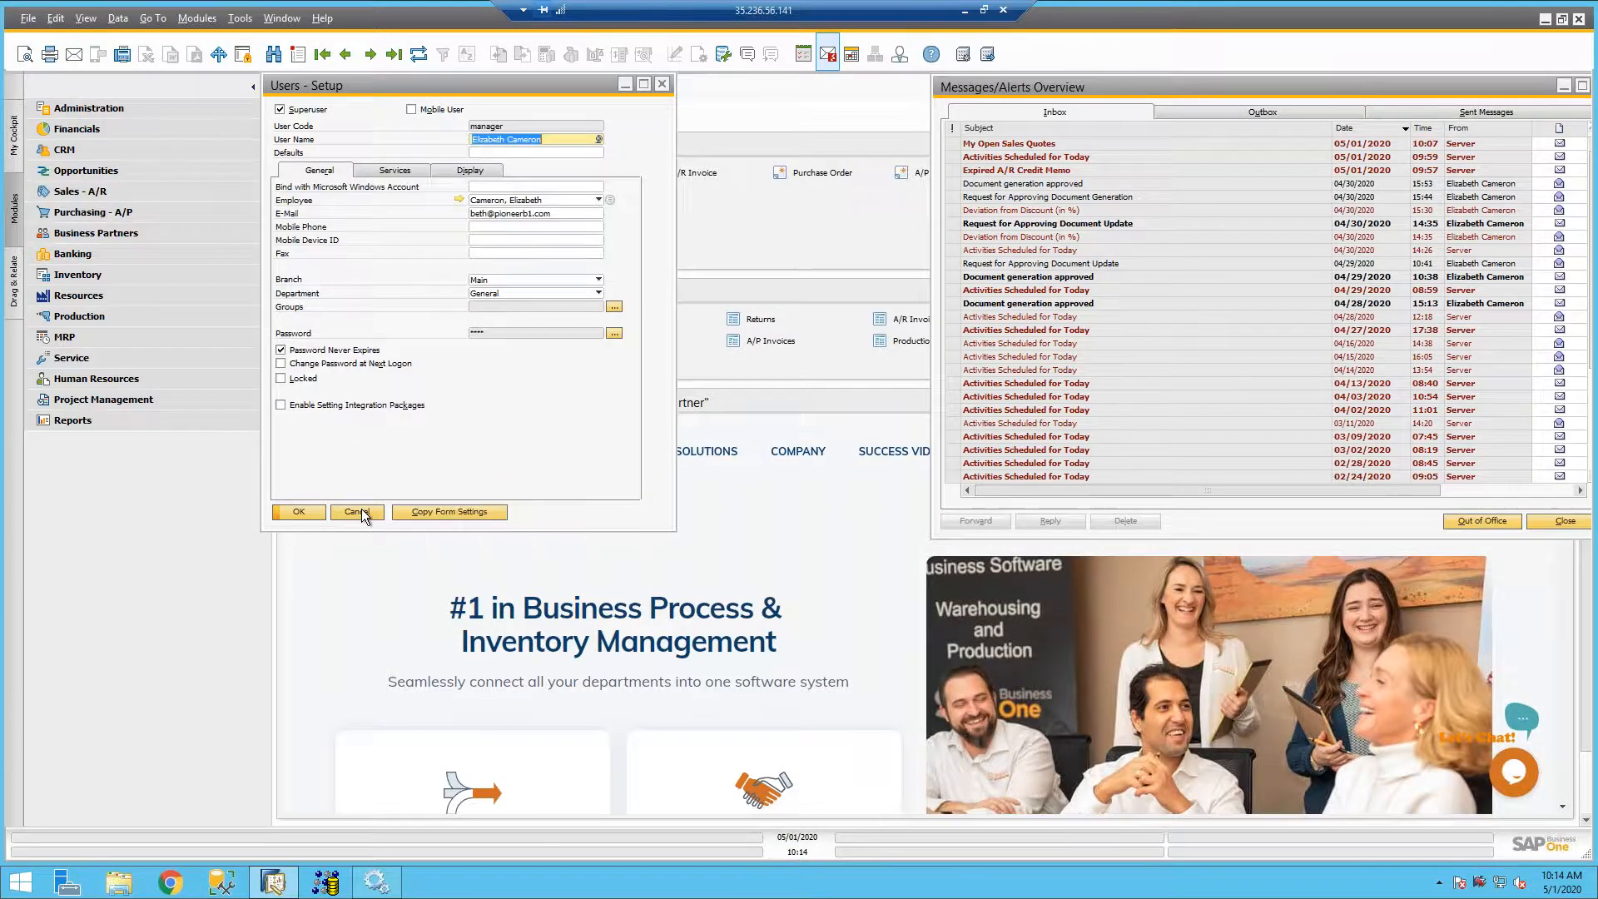
left_click(362, 511)
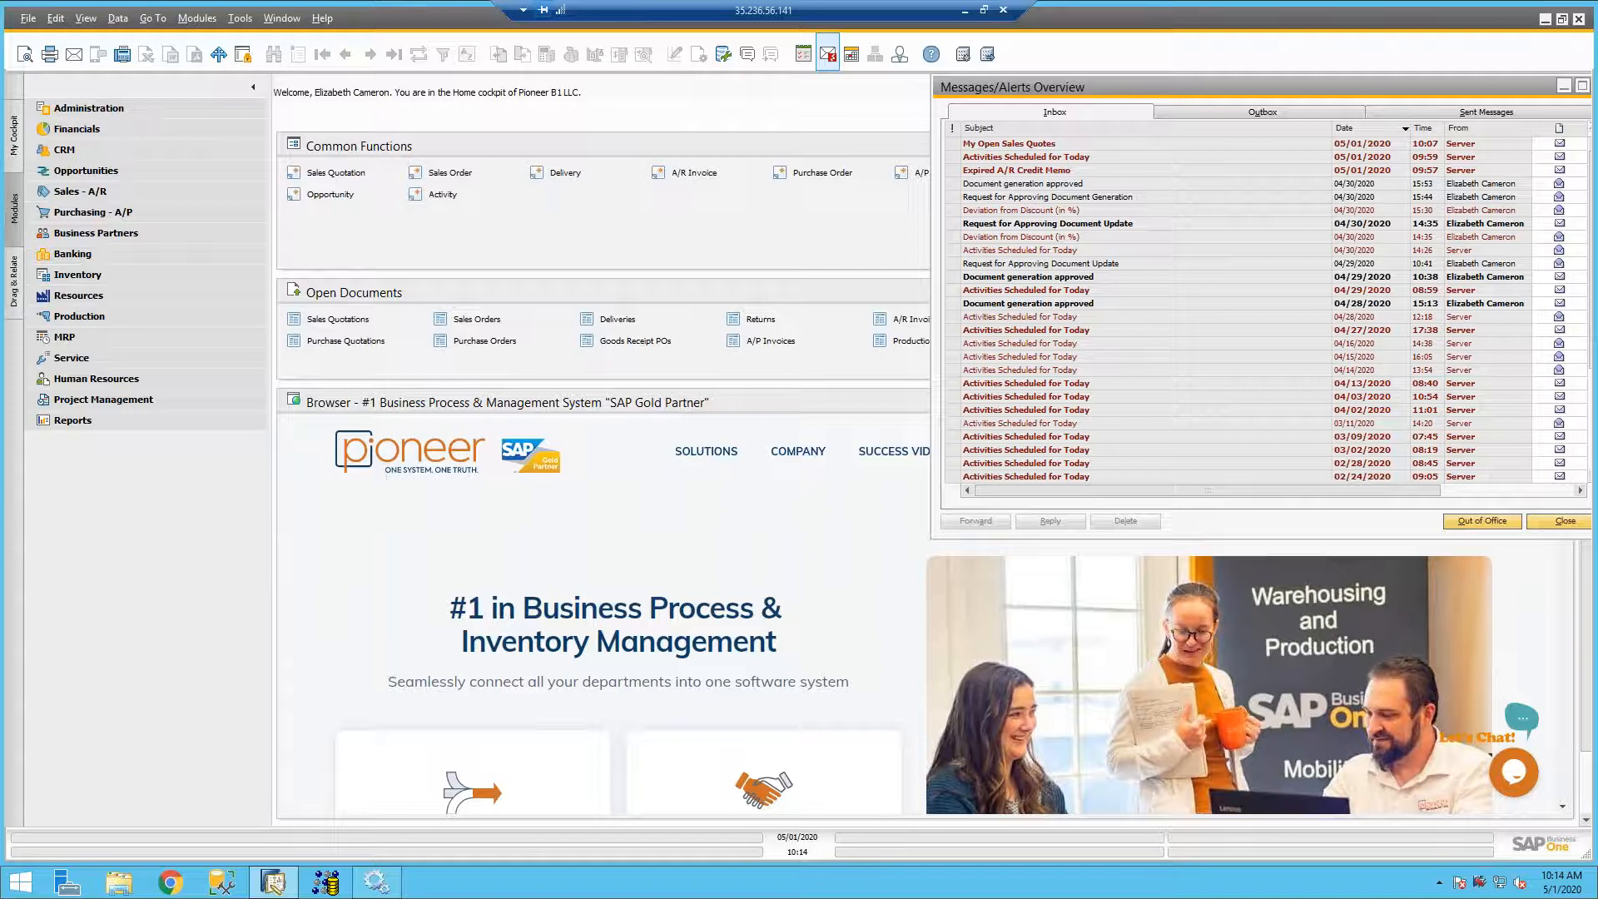
left_click(898, 56)
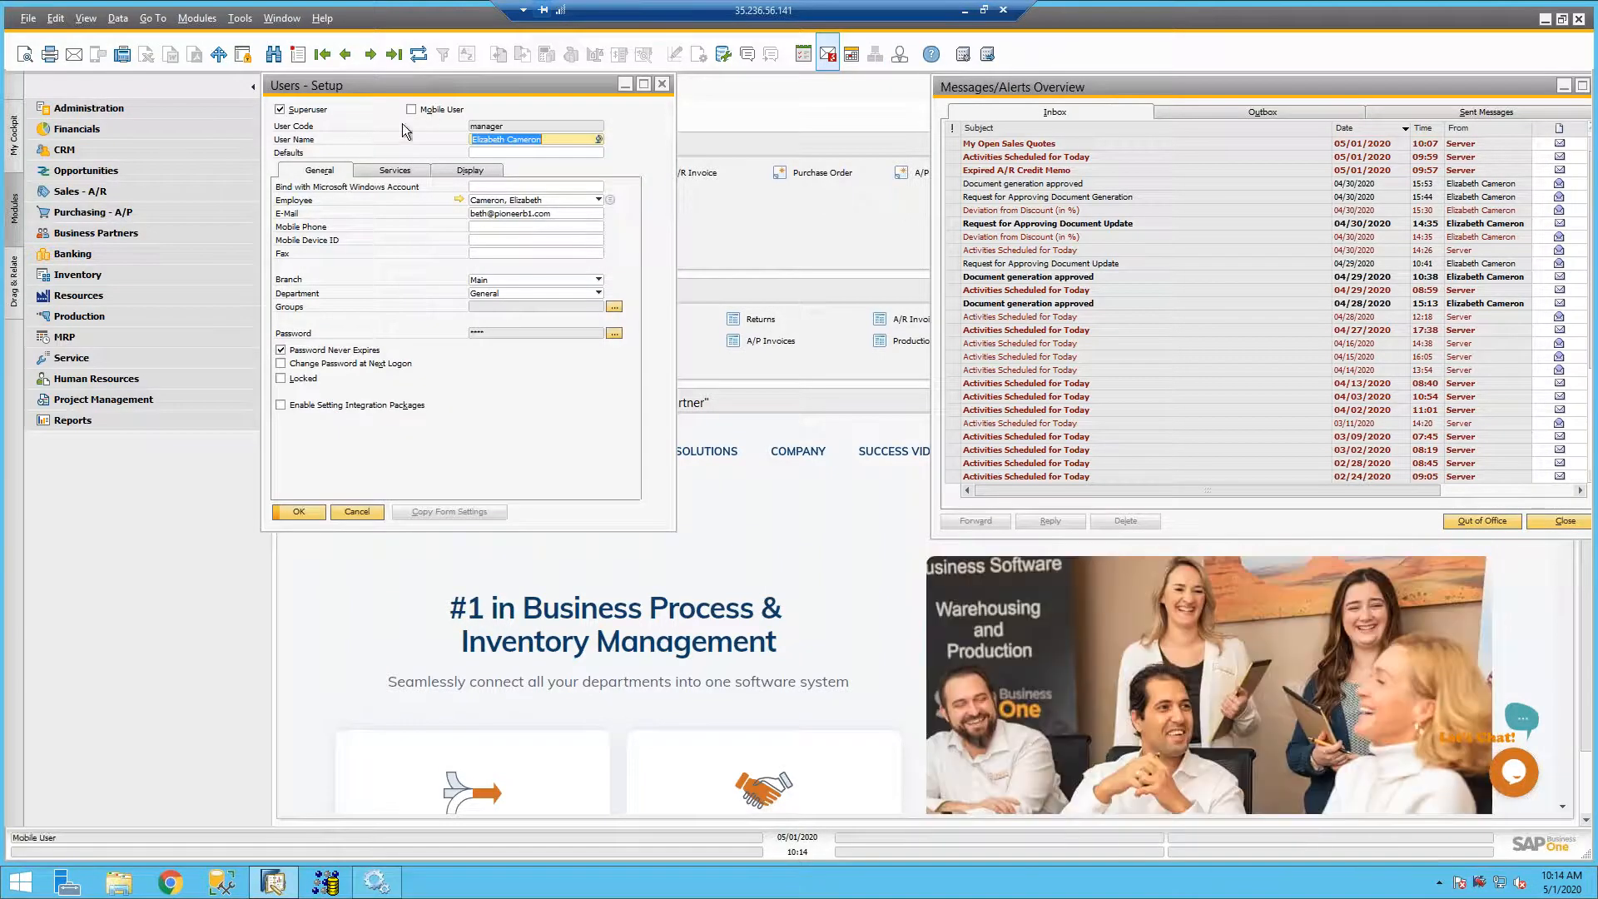
left_click(394, 170)
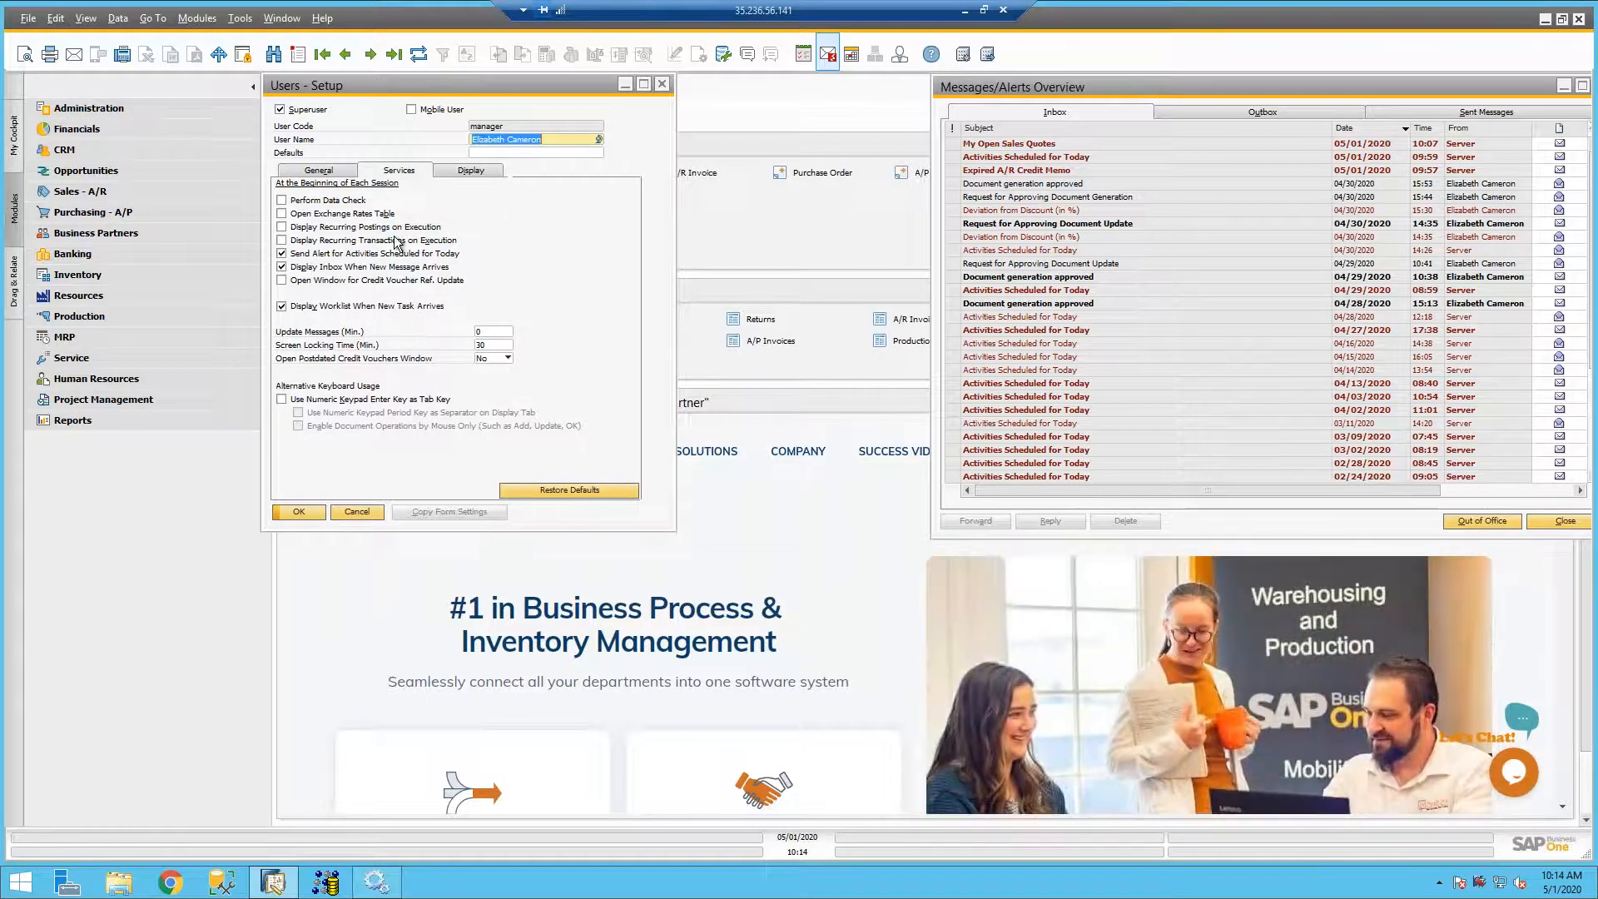
left_click(663, 86)
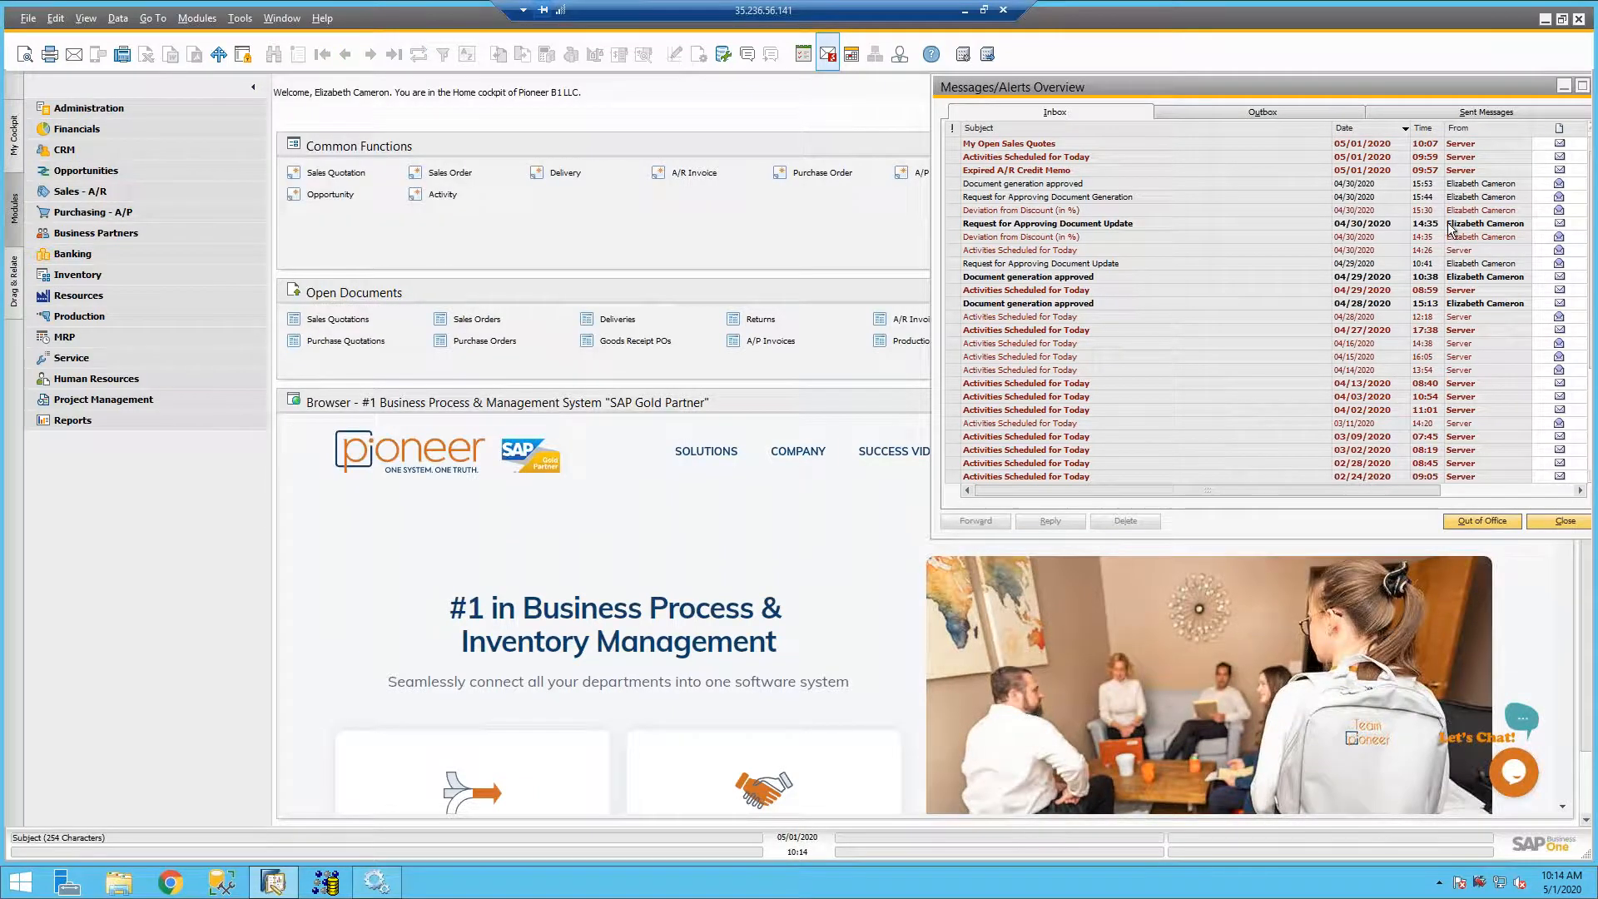
- Close the Messages/Alerts Overview and add the Messages and Alerts widget beside Common Functions in the home cockpit, extended down to Open Documents' lower edge
left_click_drag(1402, 88, 1204, 97)
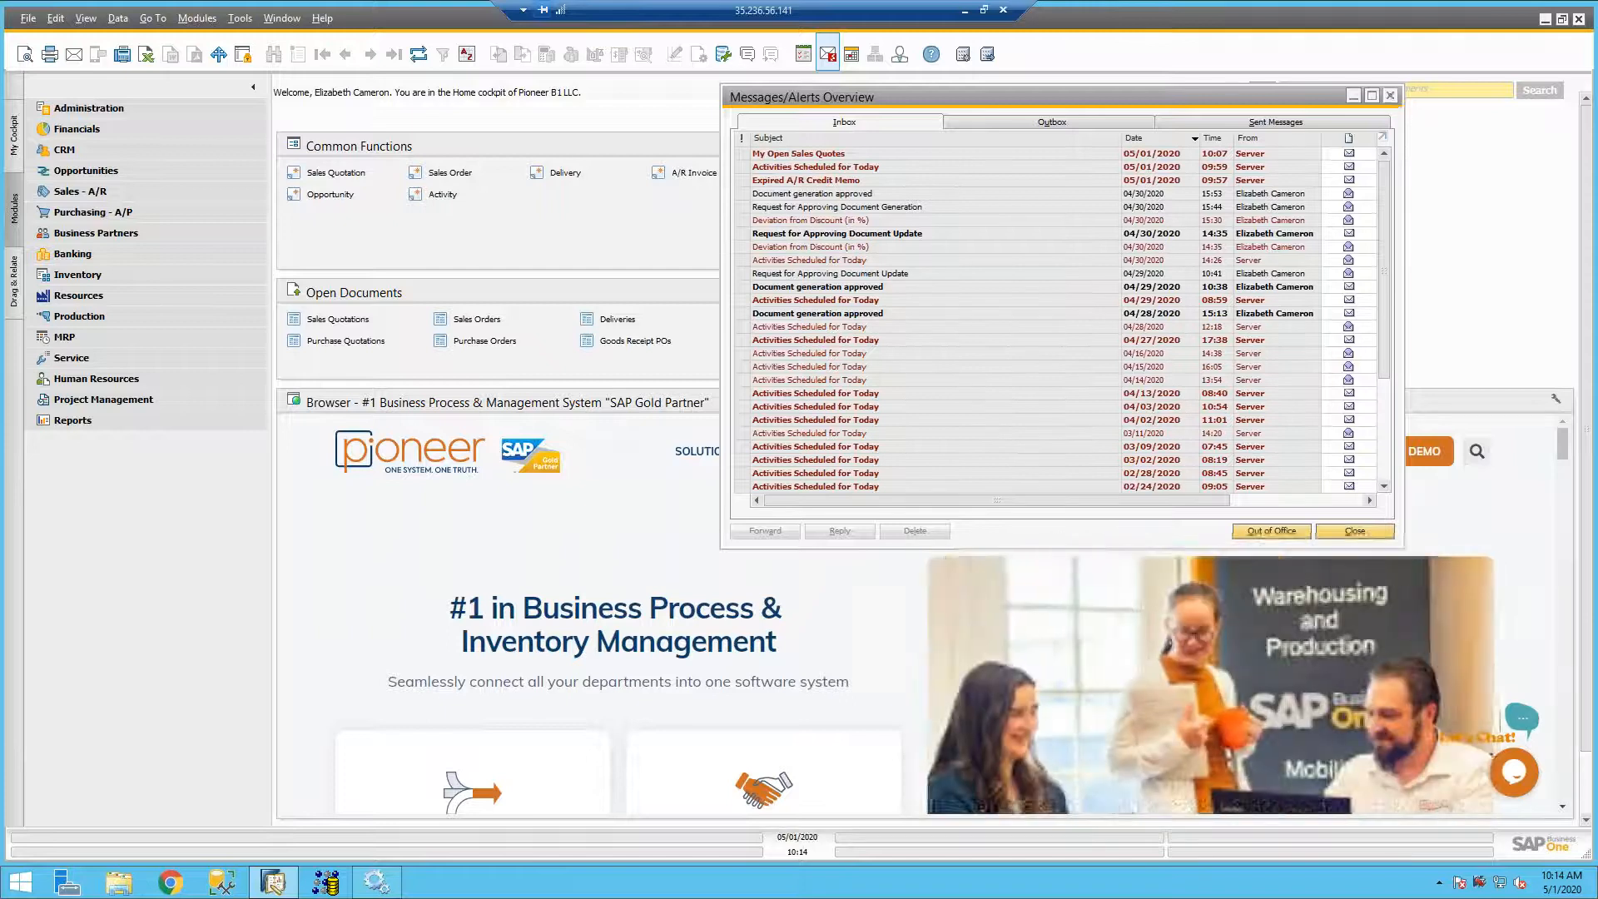
left_click(1390, 96)
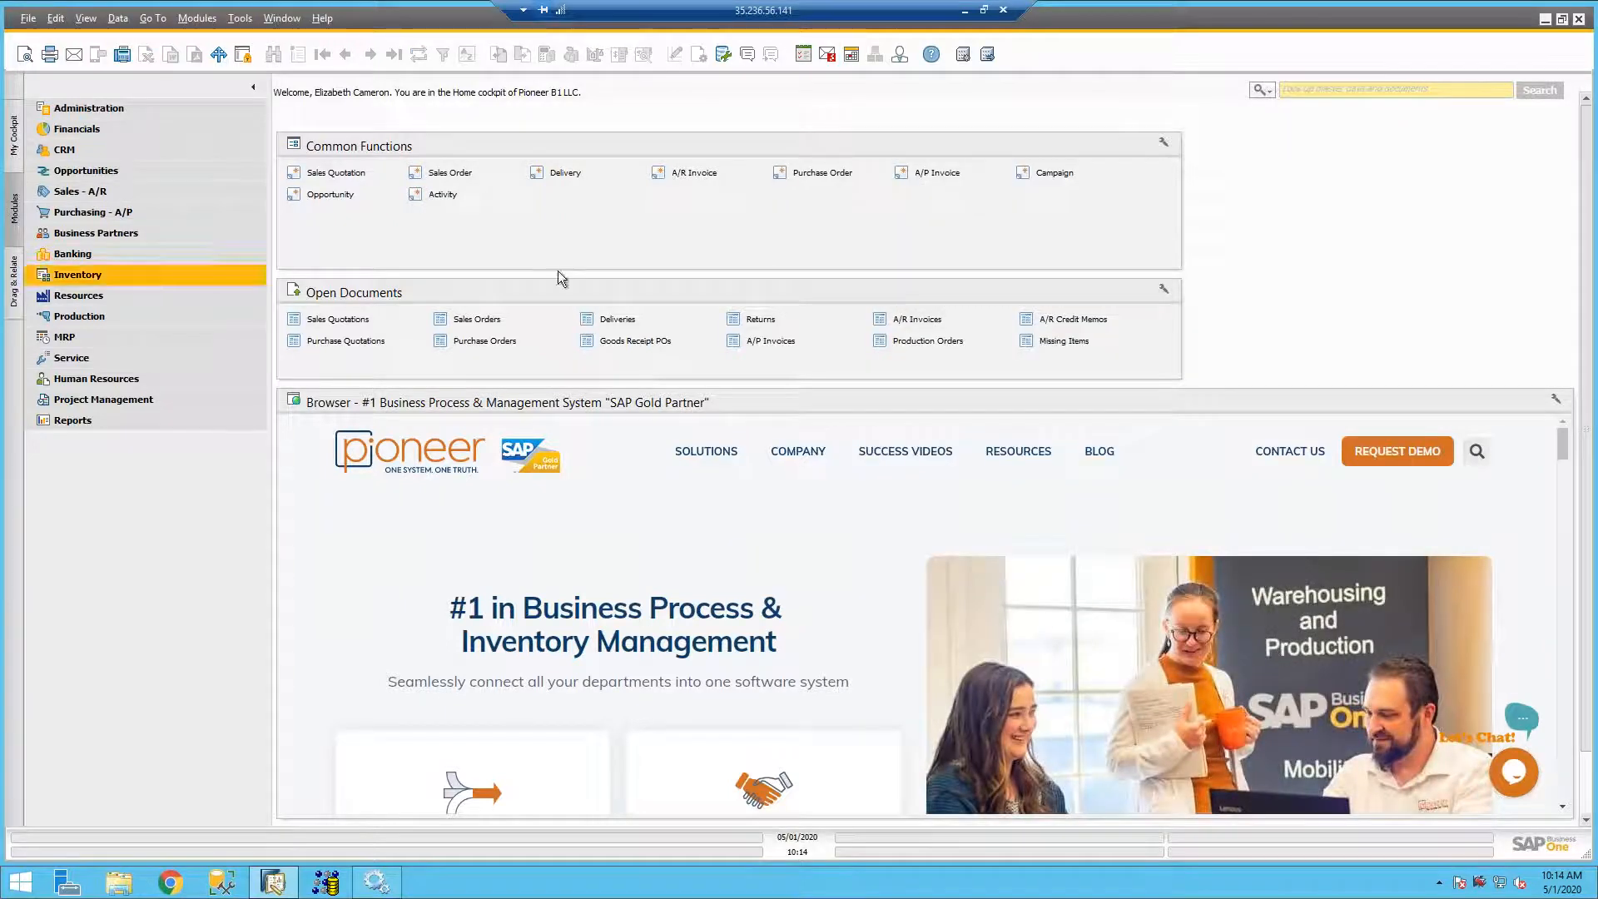
left_click(12, 286)
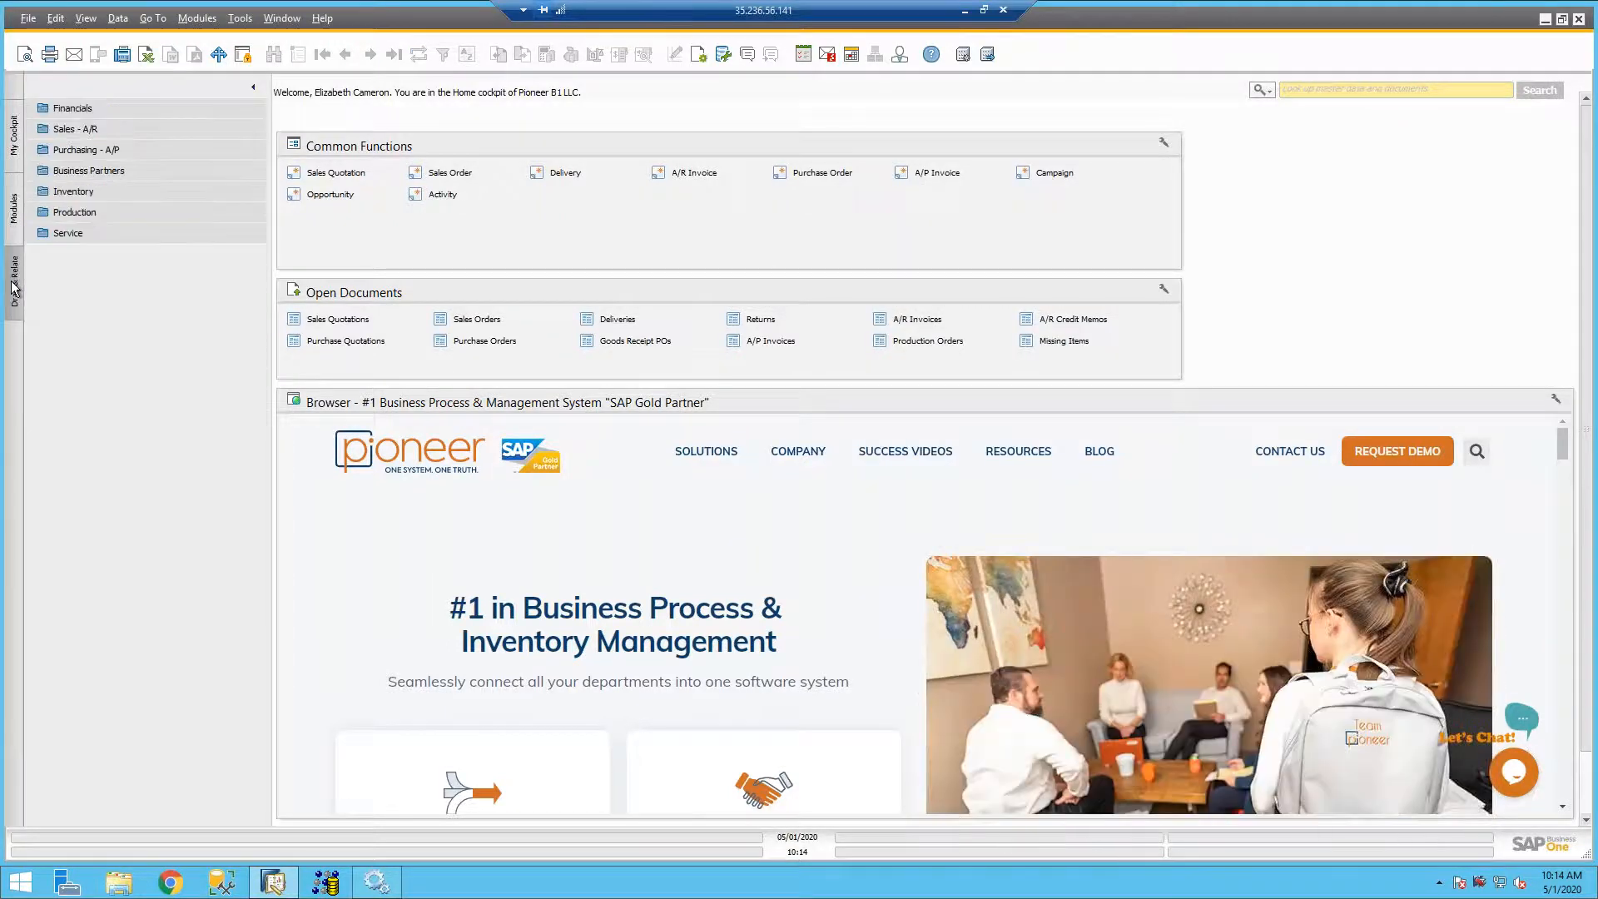
left_click(13, 135)
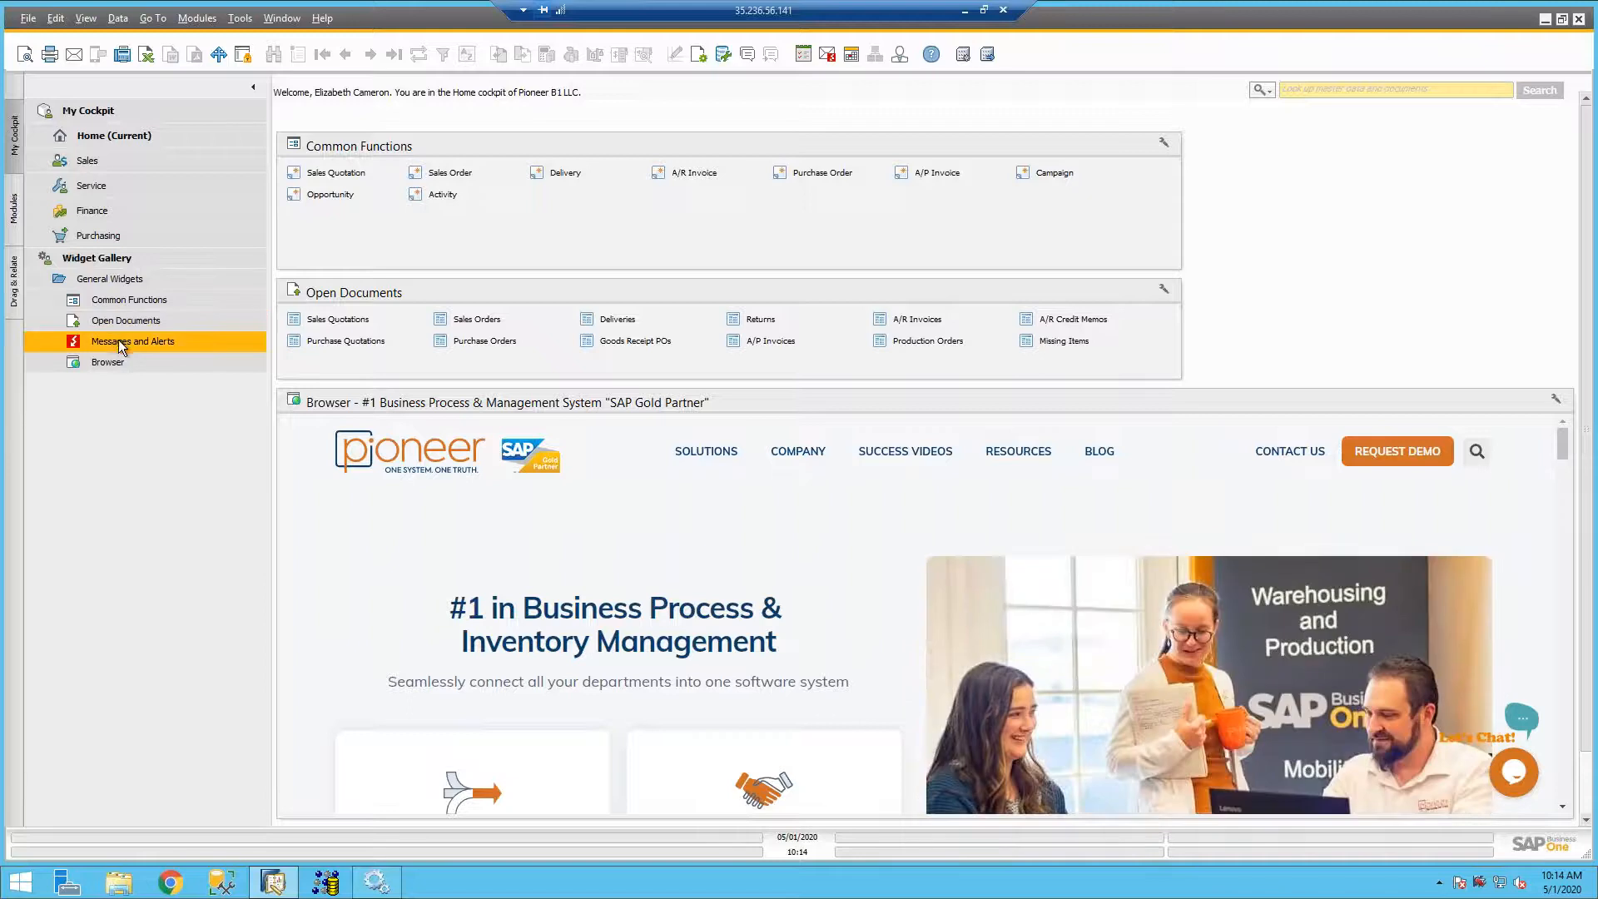
left_click_drag(1154, 310, 1375, 158)
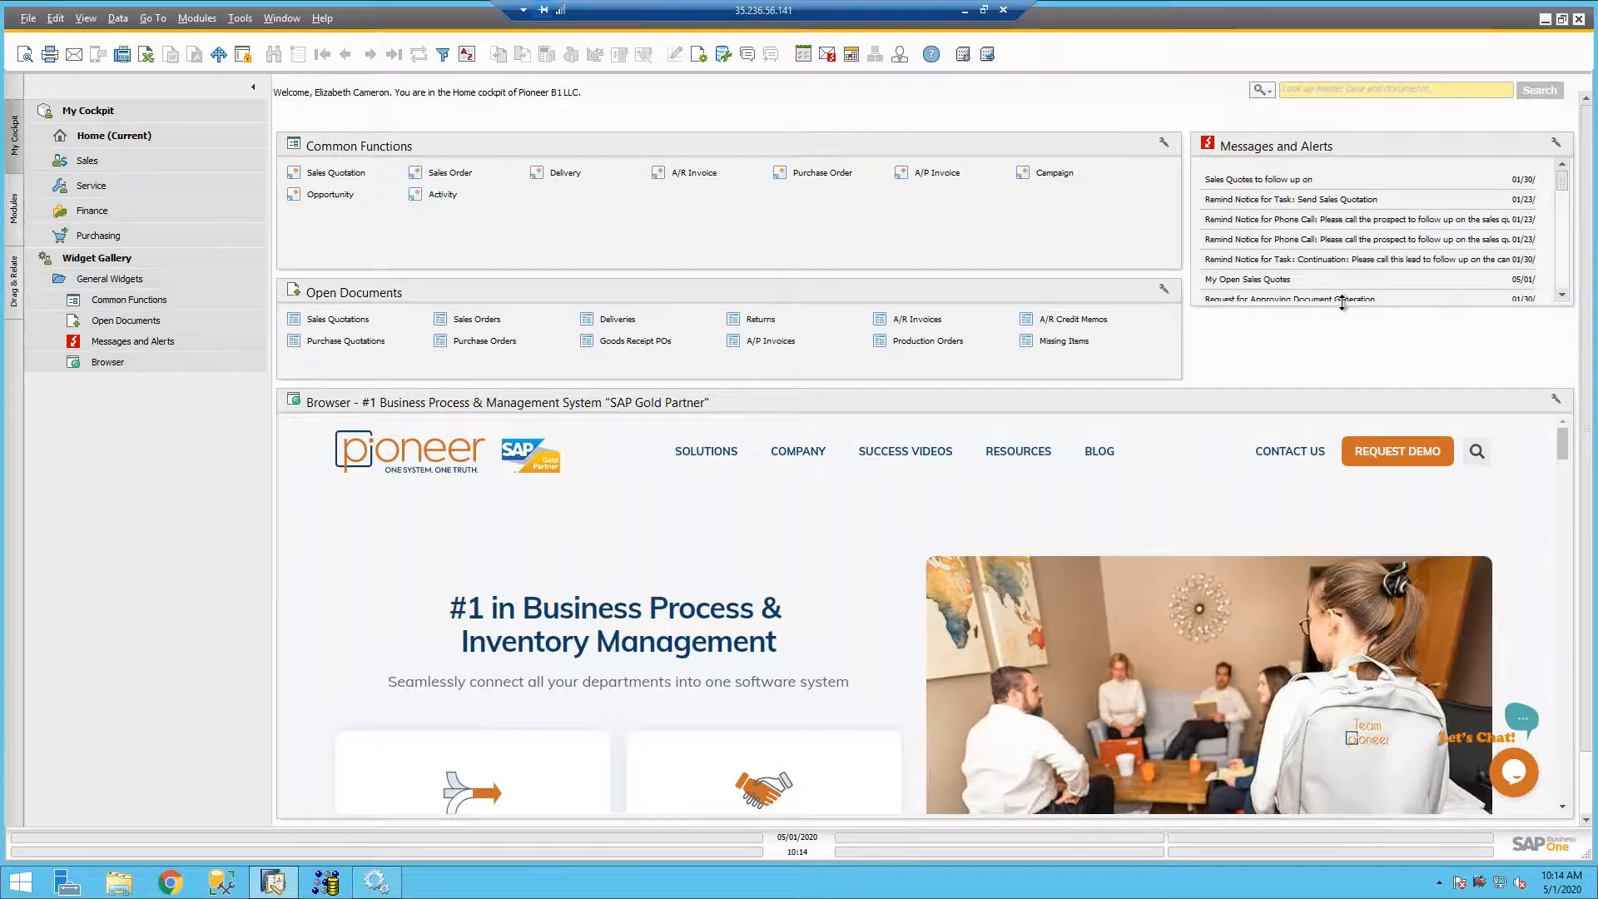
left_click_drag(1342, 301, 1333, 371)
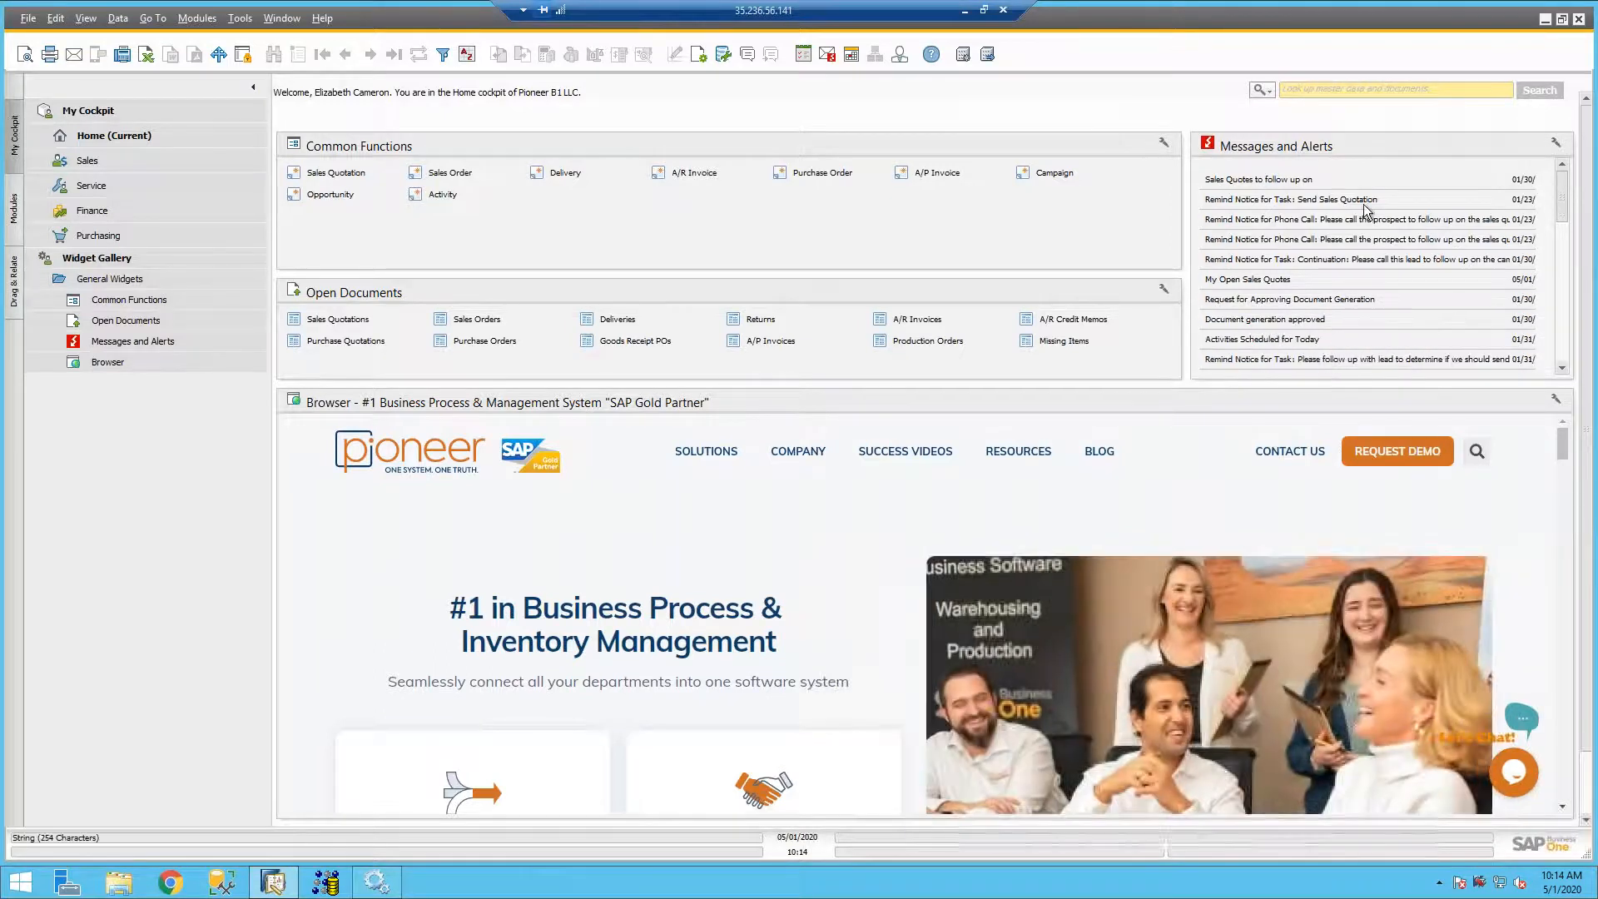
- View the "Sales Quotes to follow up on" alert from the cockpit widget, and close the message overview
left_click(1294, 184)
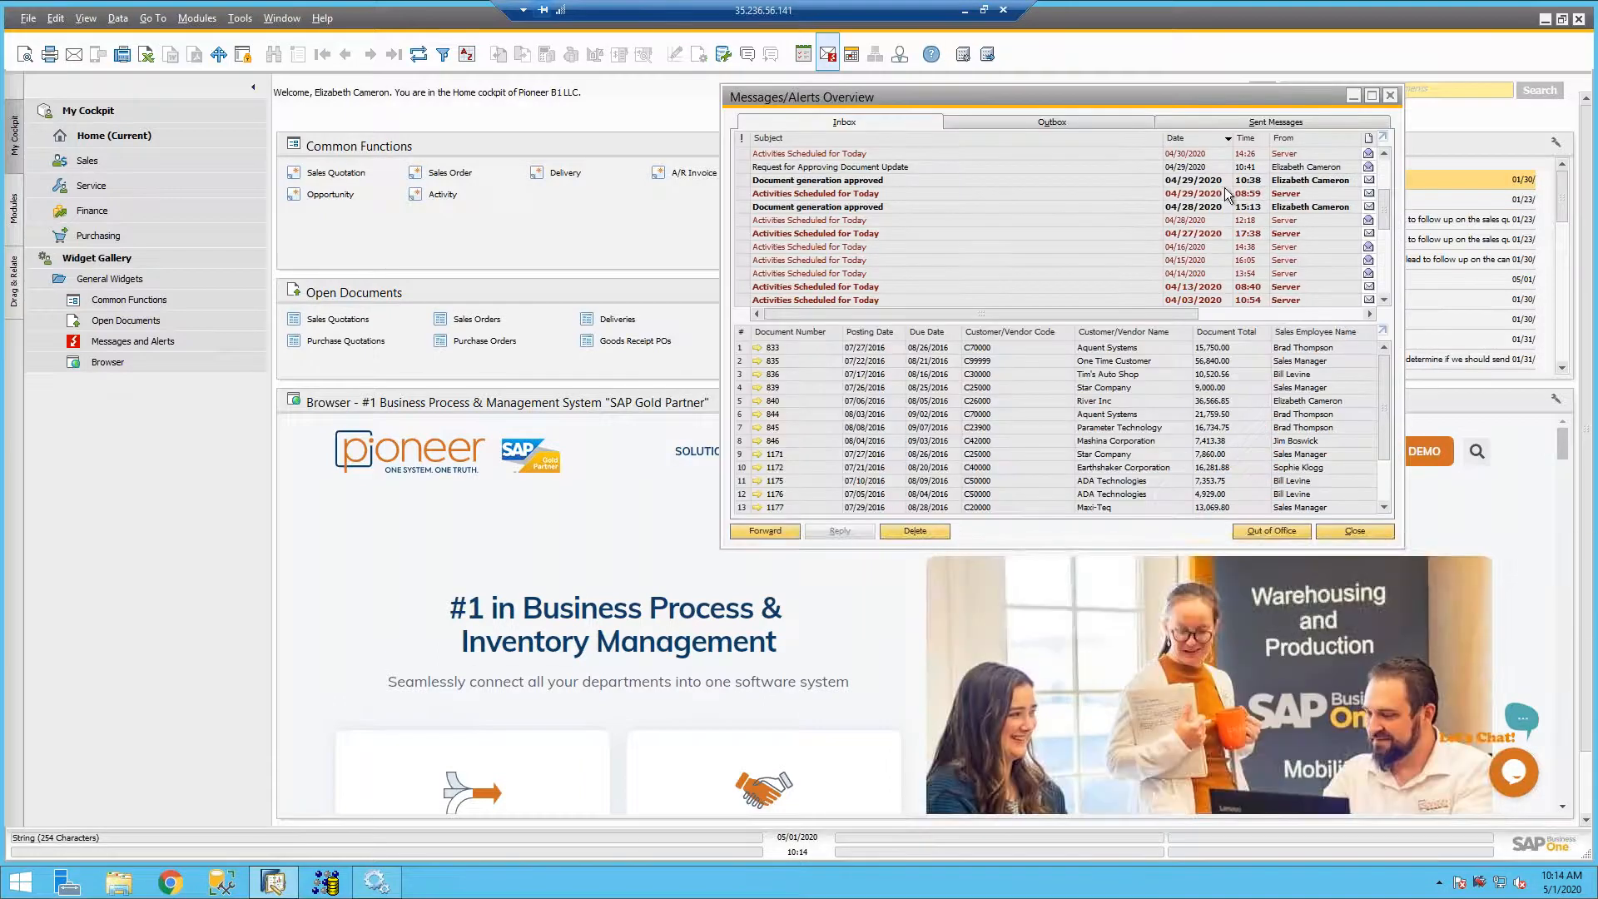
left_click(1390, 95)
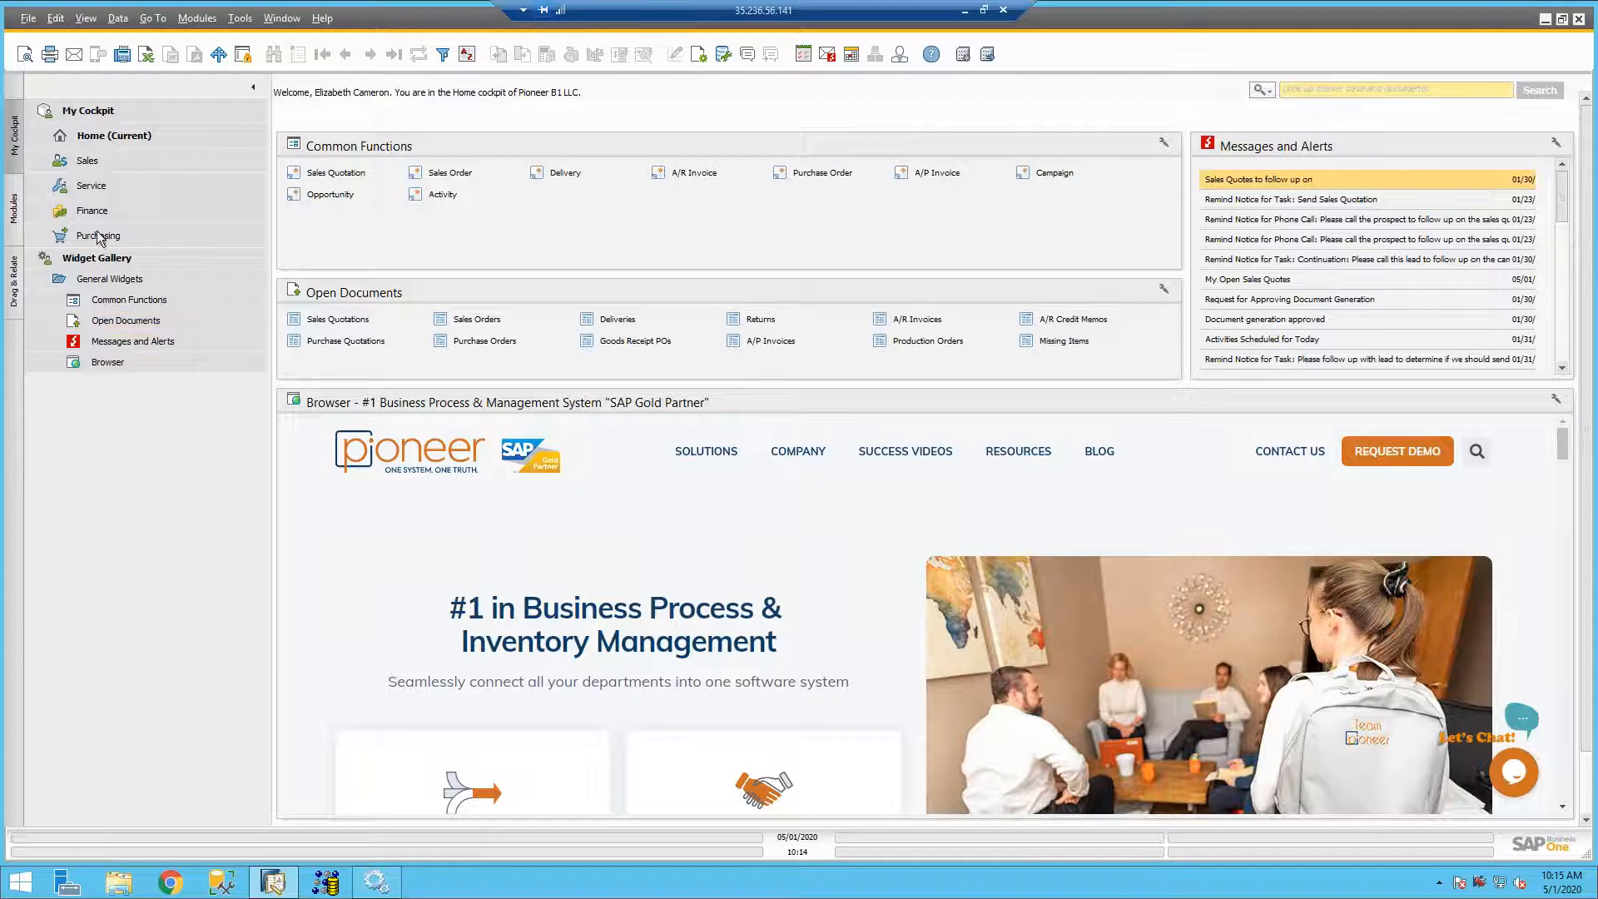
- Open Alerts Management from the Administration module and place its window over the cockpit
left_click(13, 218)
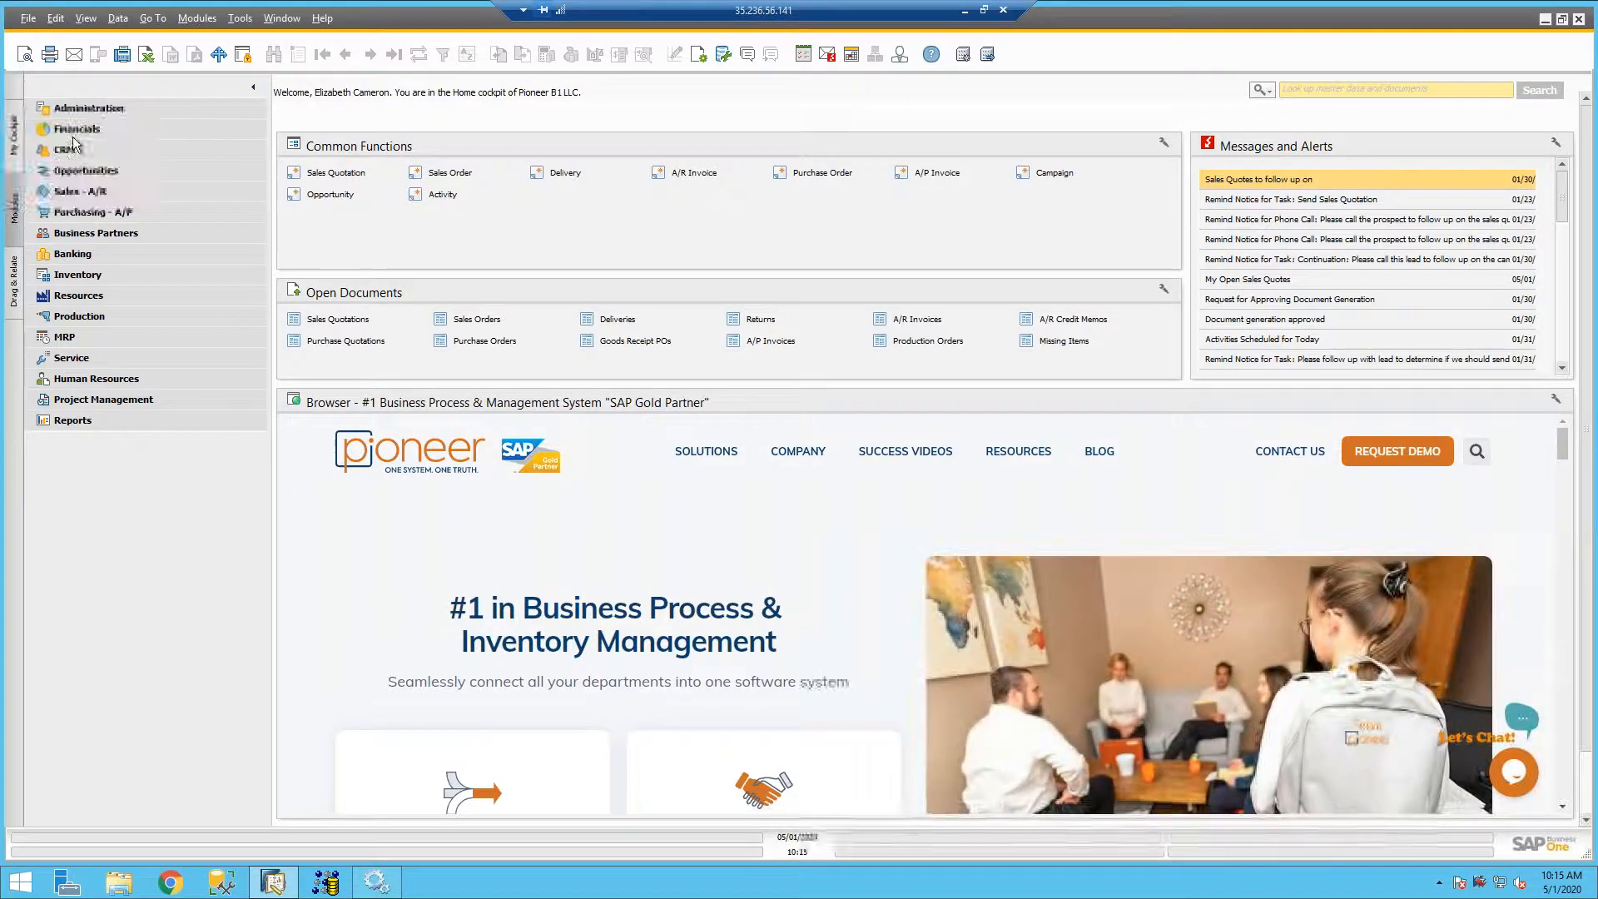
left_click(62, 107)
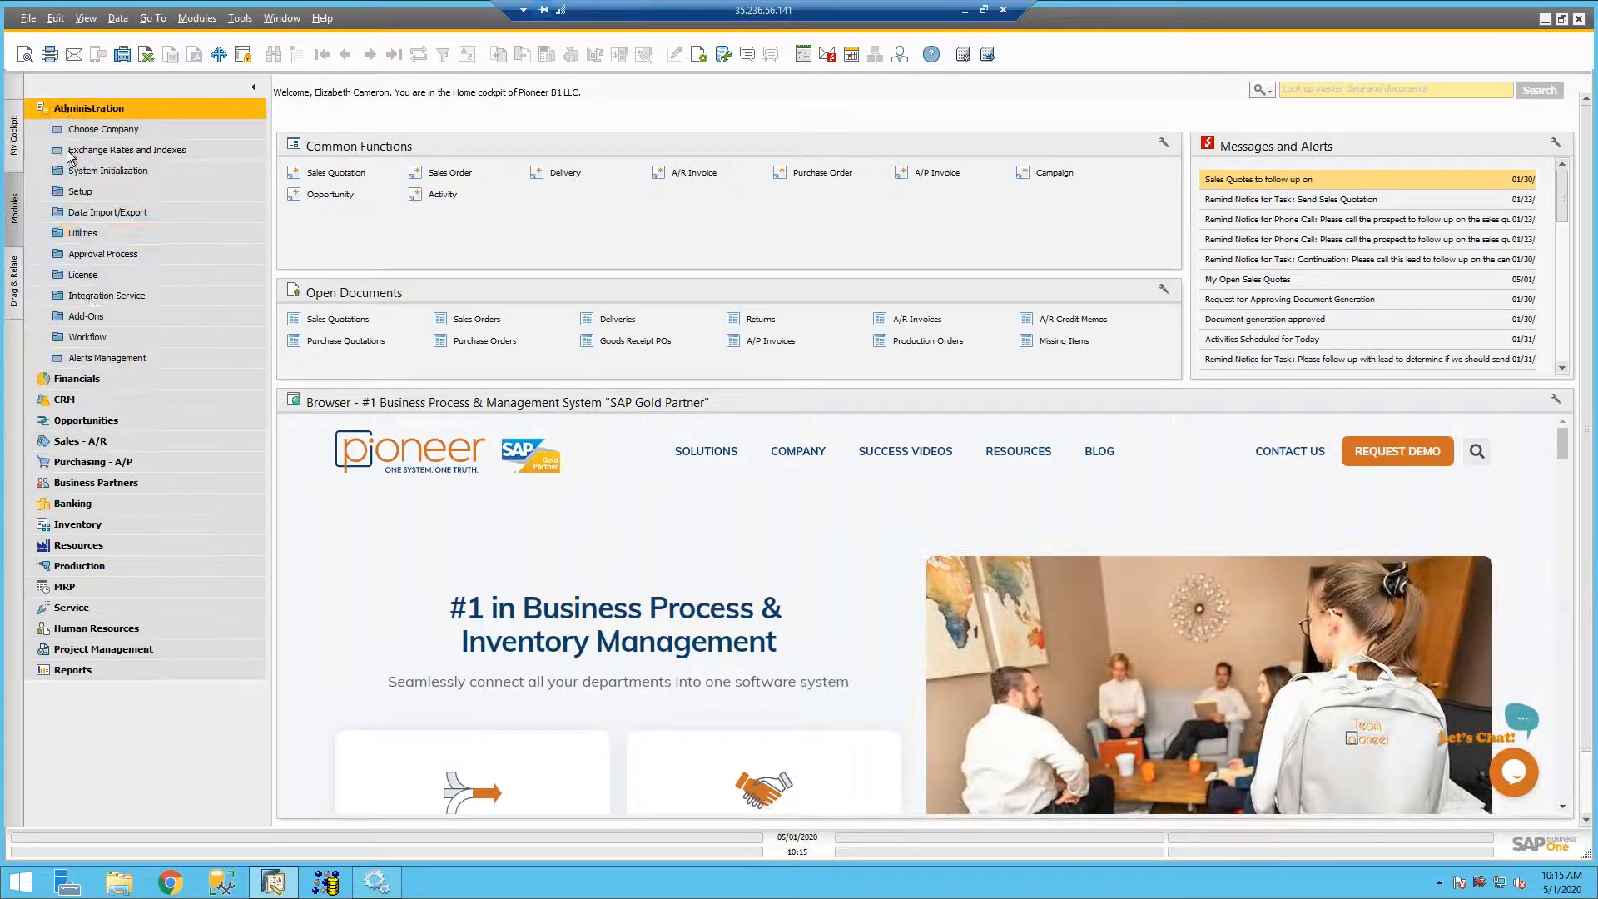
left_click(107, 358)
left_click_drag(557, 113, 577, 127)
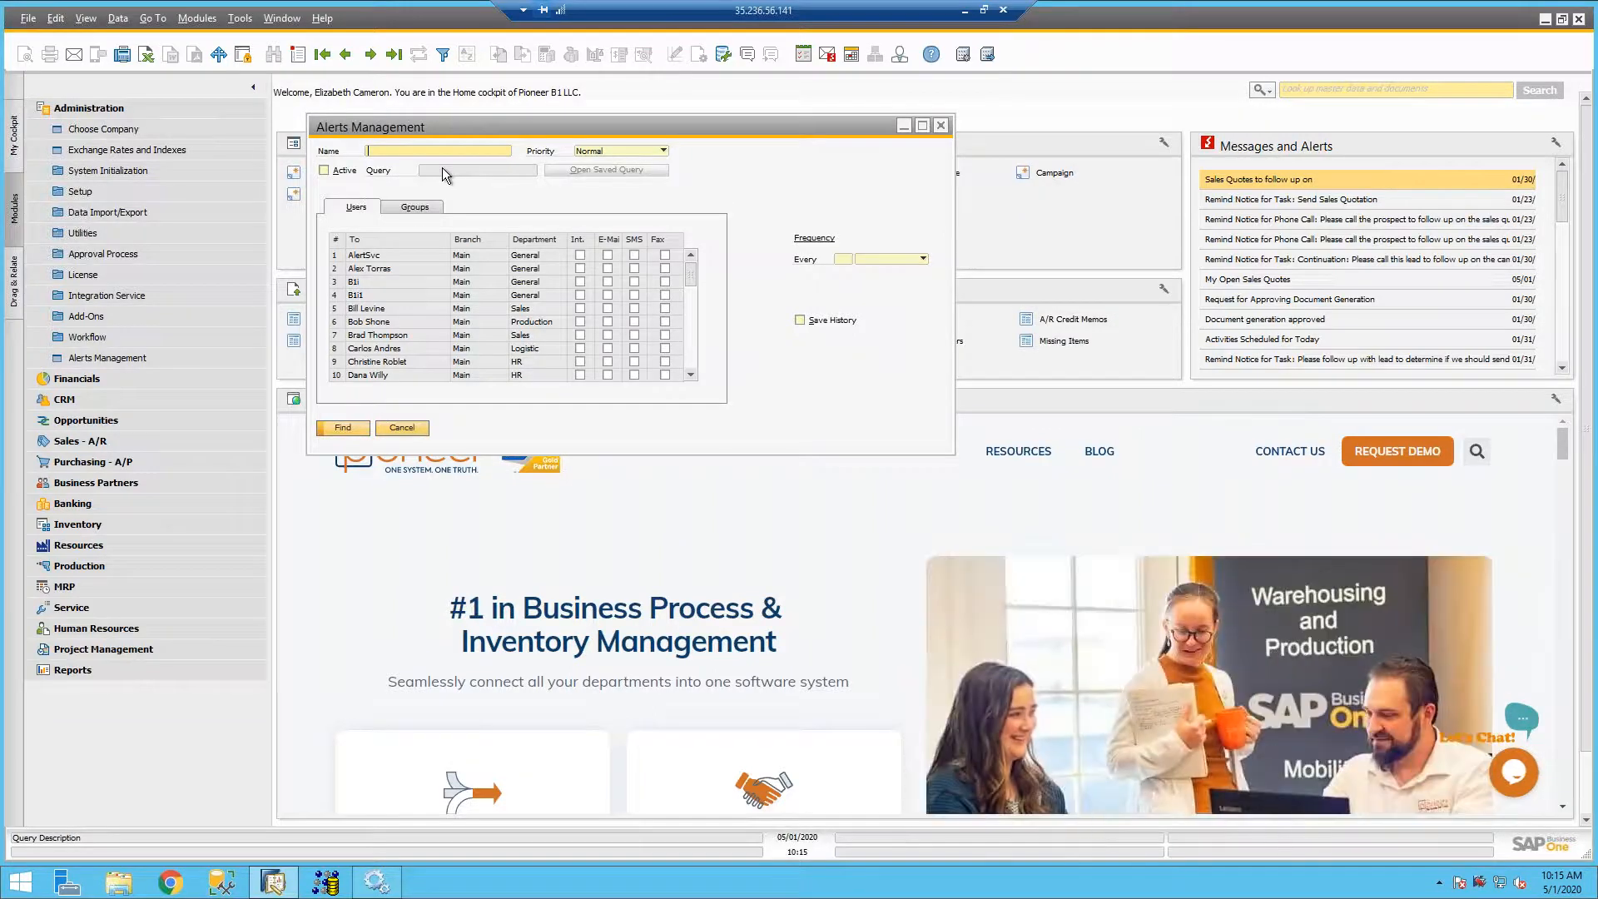
- Browse the alert records to Deviation from Credit Limit and set its priority to High
left_click(373, 55)
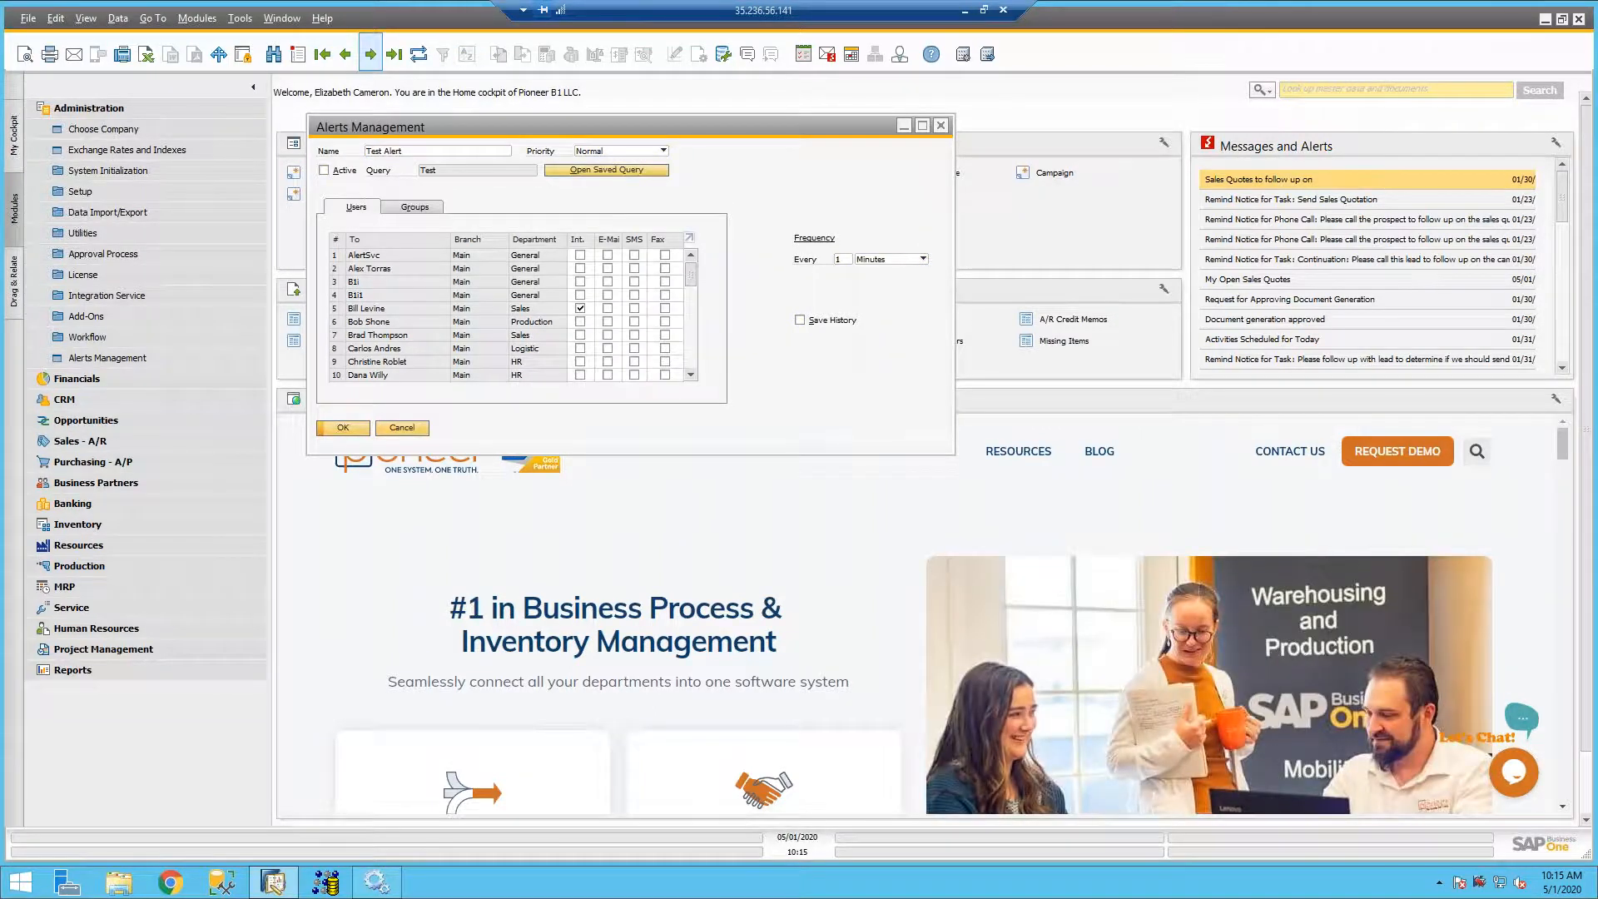
left_click(372, 55)
left_click(372, 55)
left_click(373, 55)
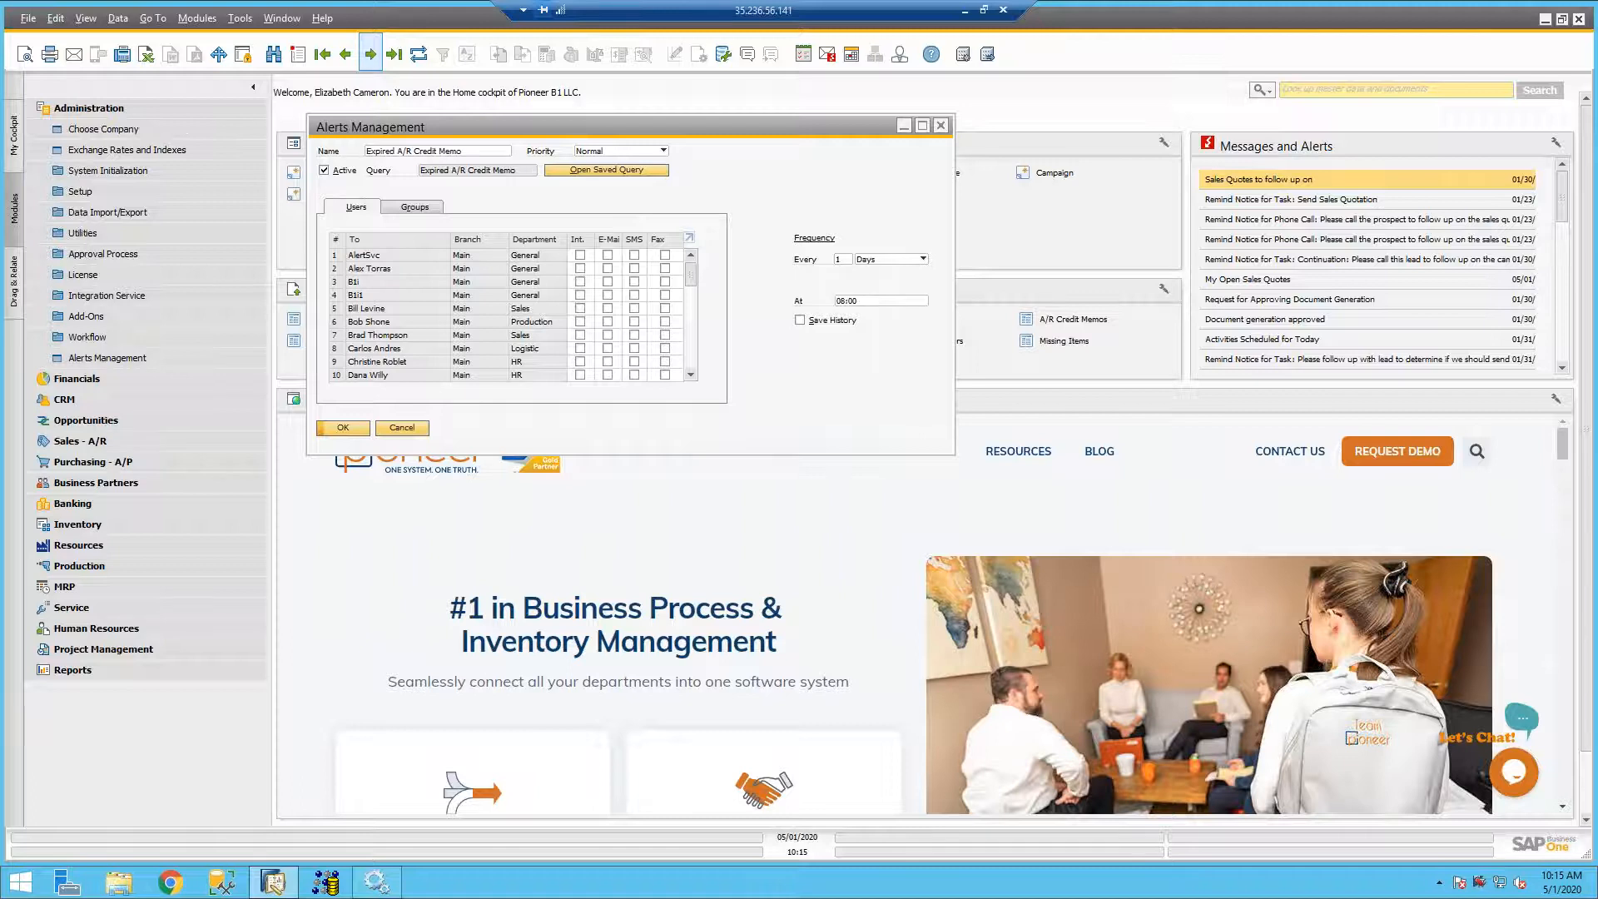
left_click(372, 54)
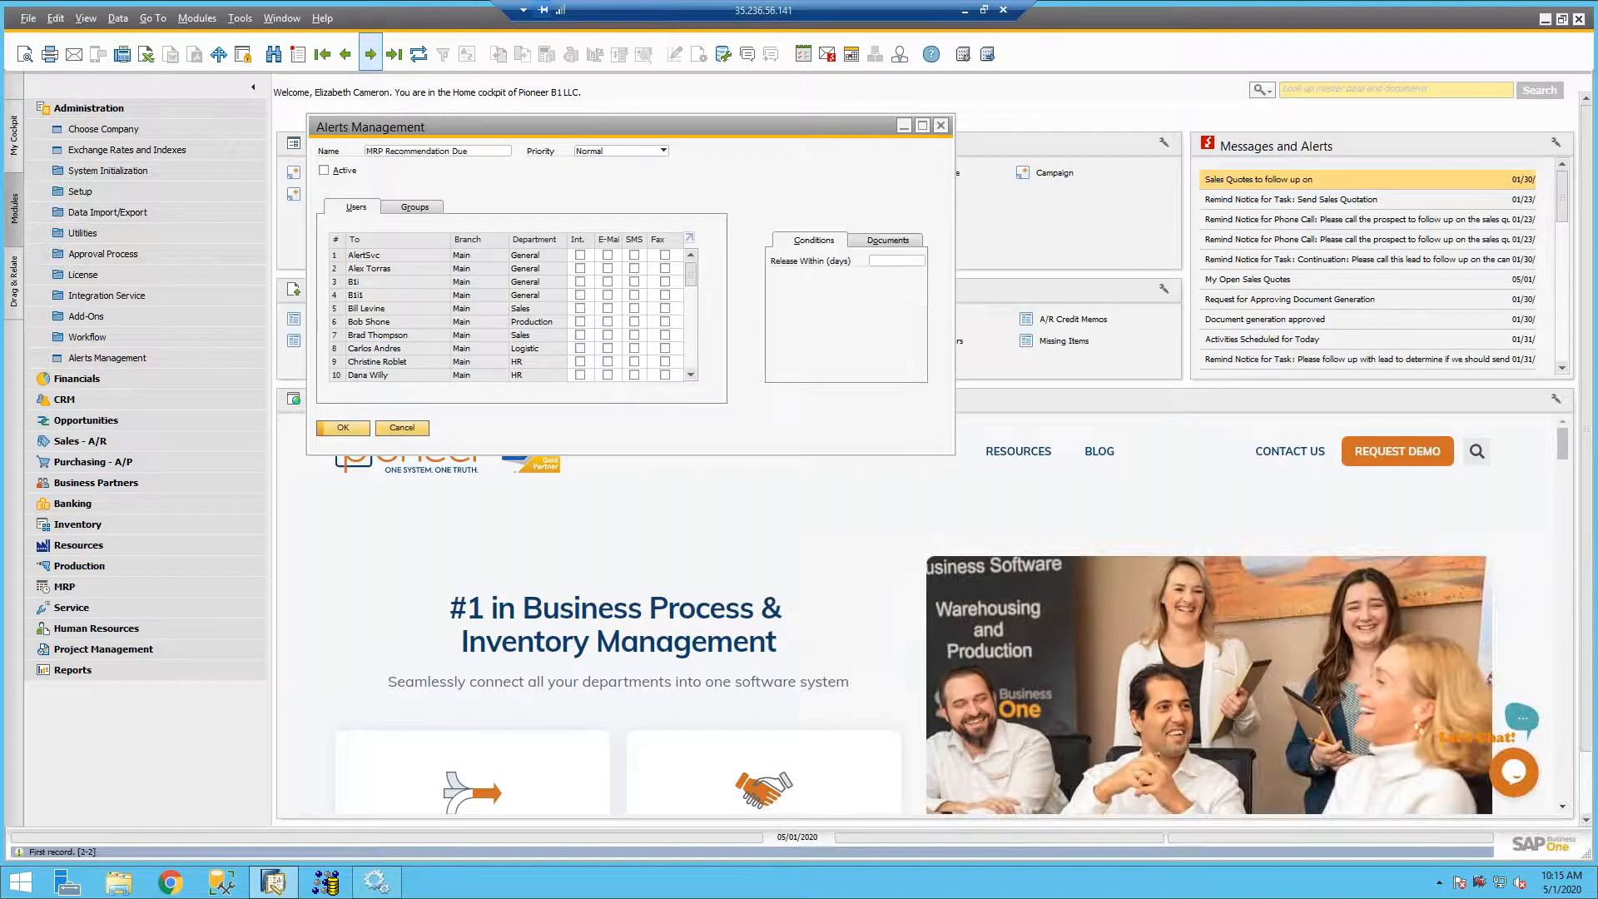
left_click(371, 55)
left_click(372, 55)
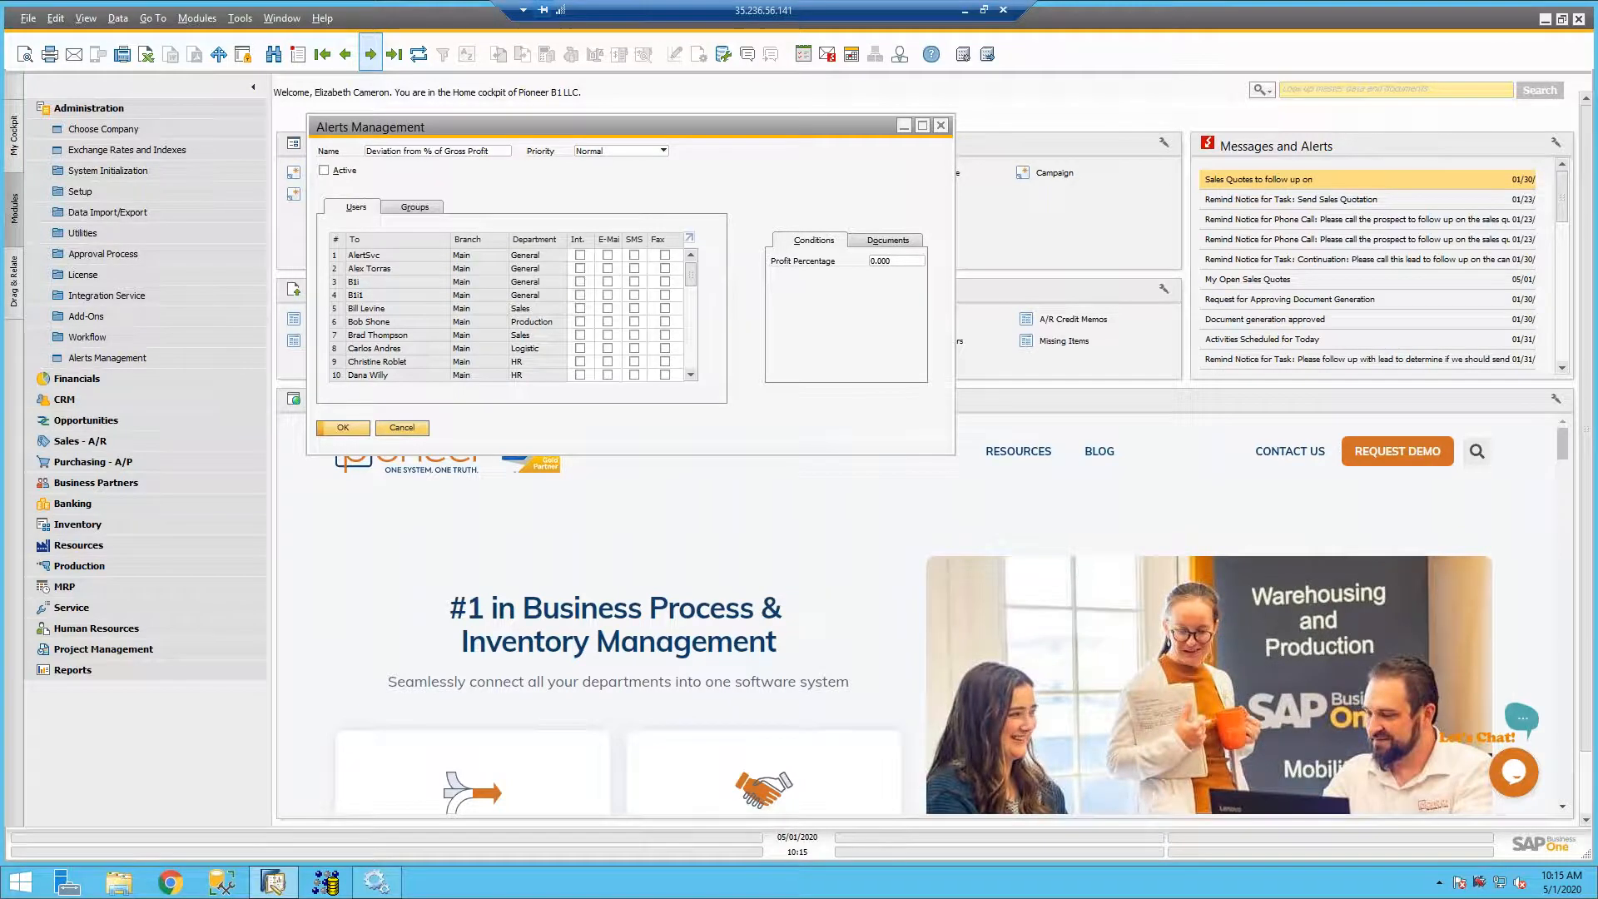
left_click(371, 55)
left_click(371, 55)
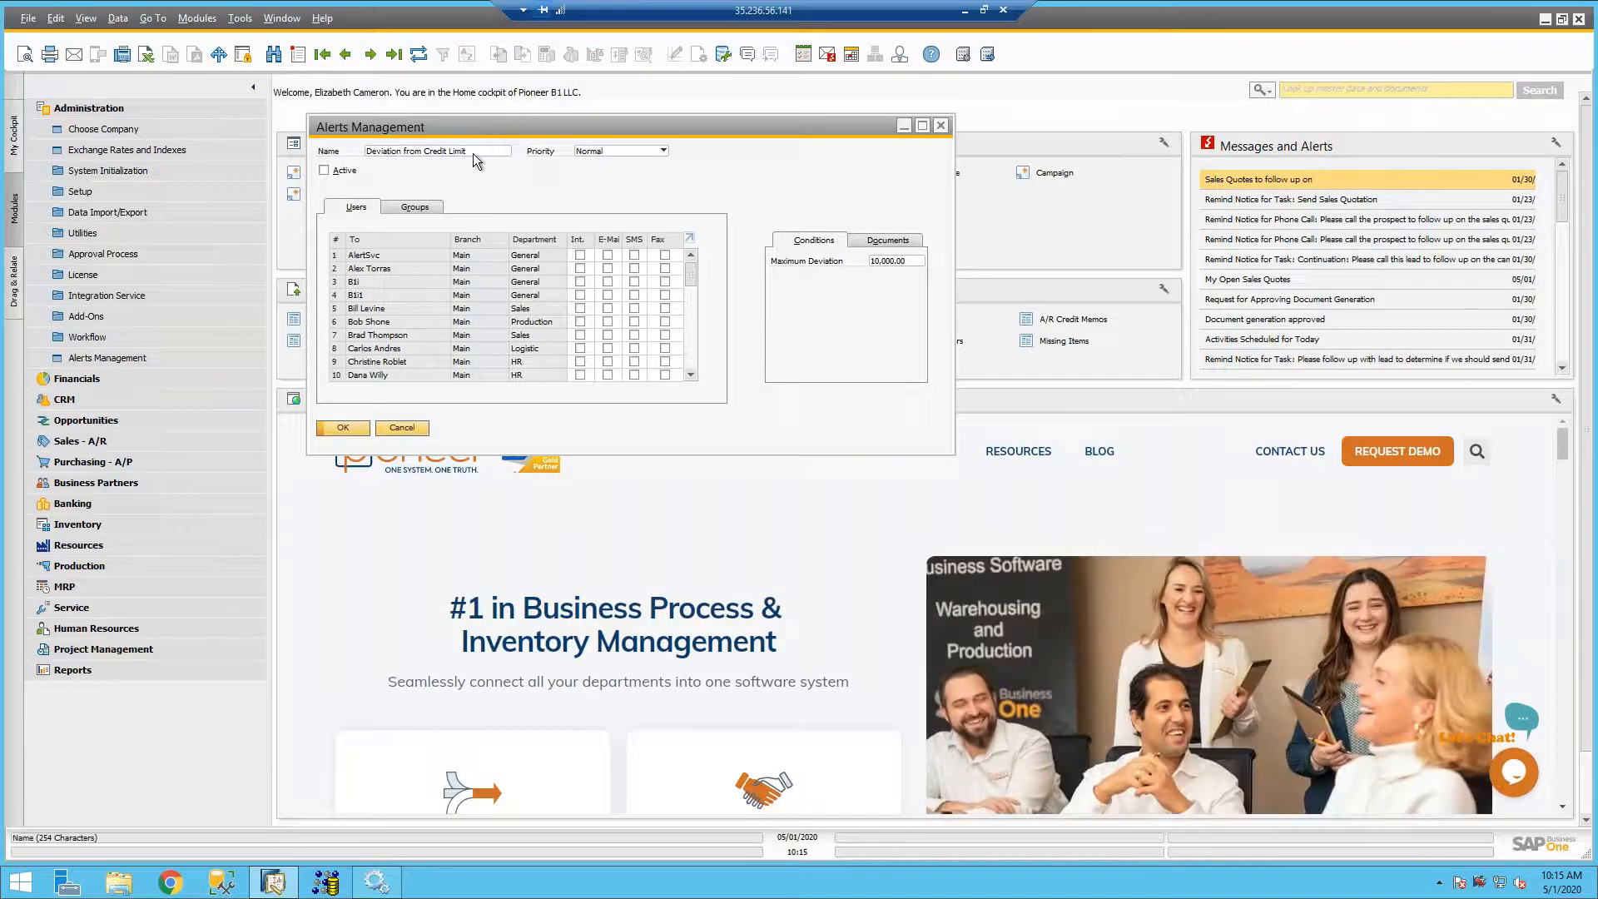
left_click(596, 151)
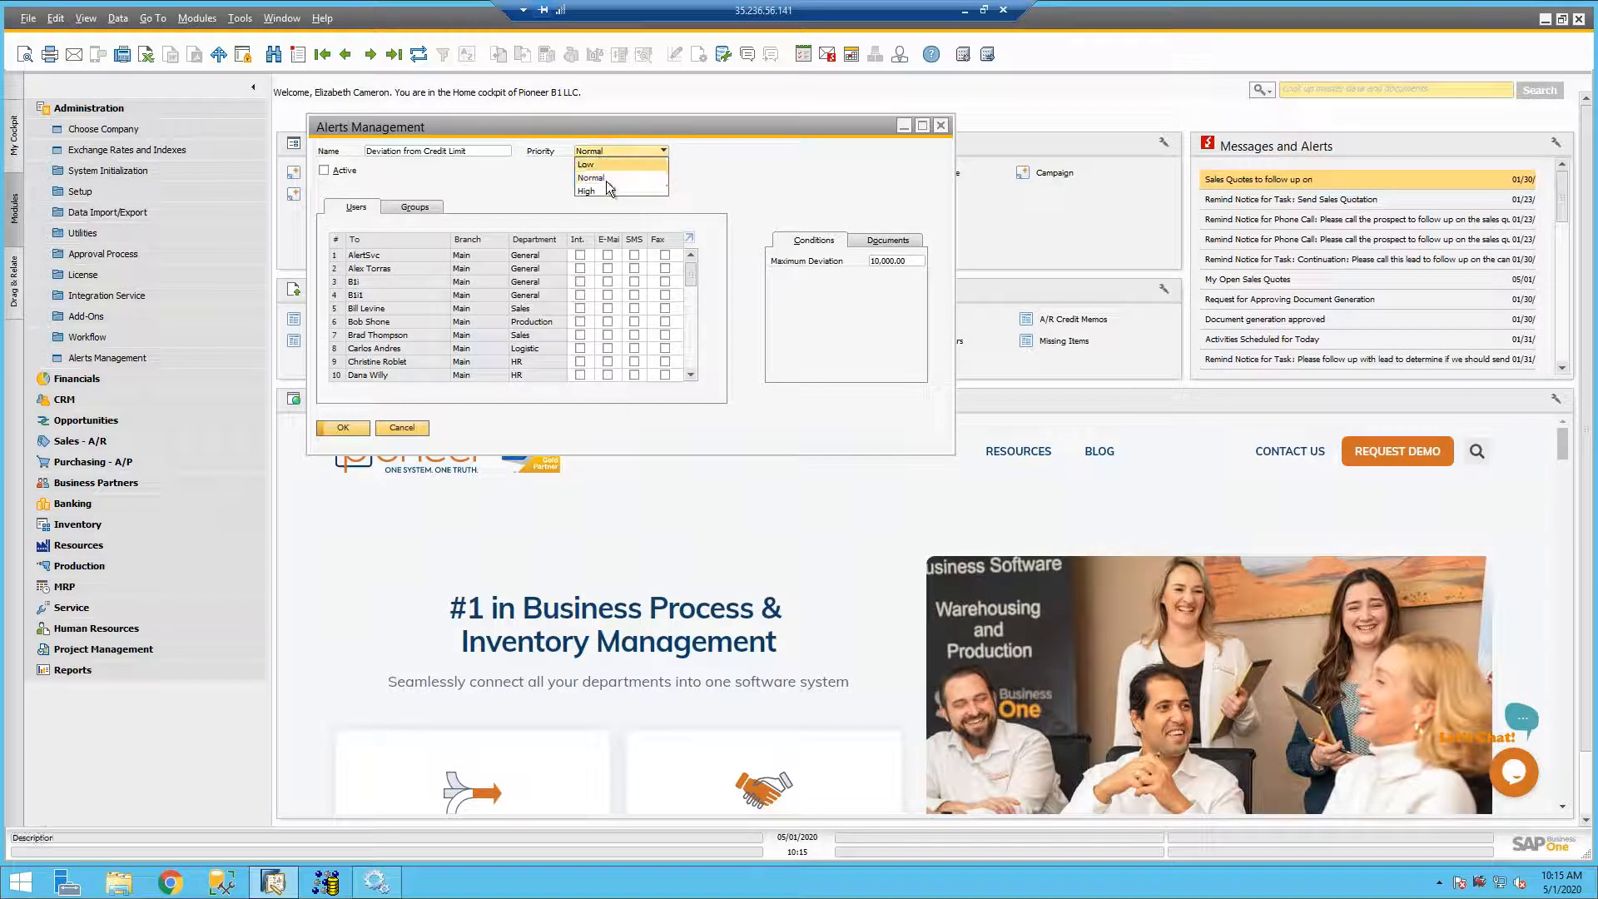
left_click(607, 188)
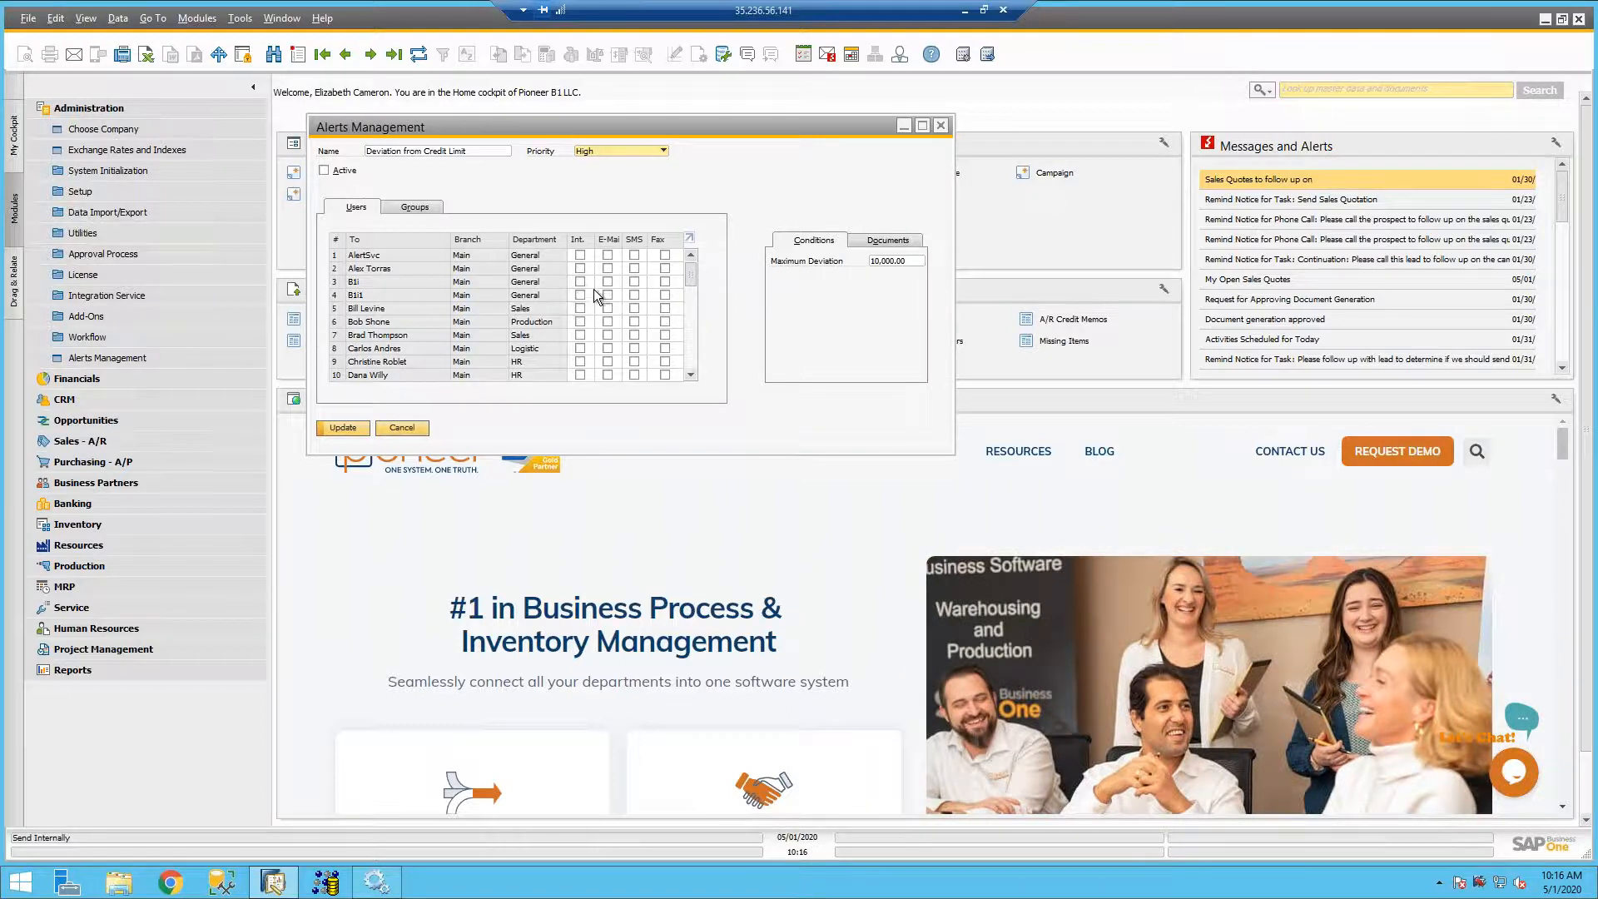
- Select internal message and e-mail delivery of the alert for the Accounting user in row 11
scroll(593, 322, "down", 3)
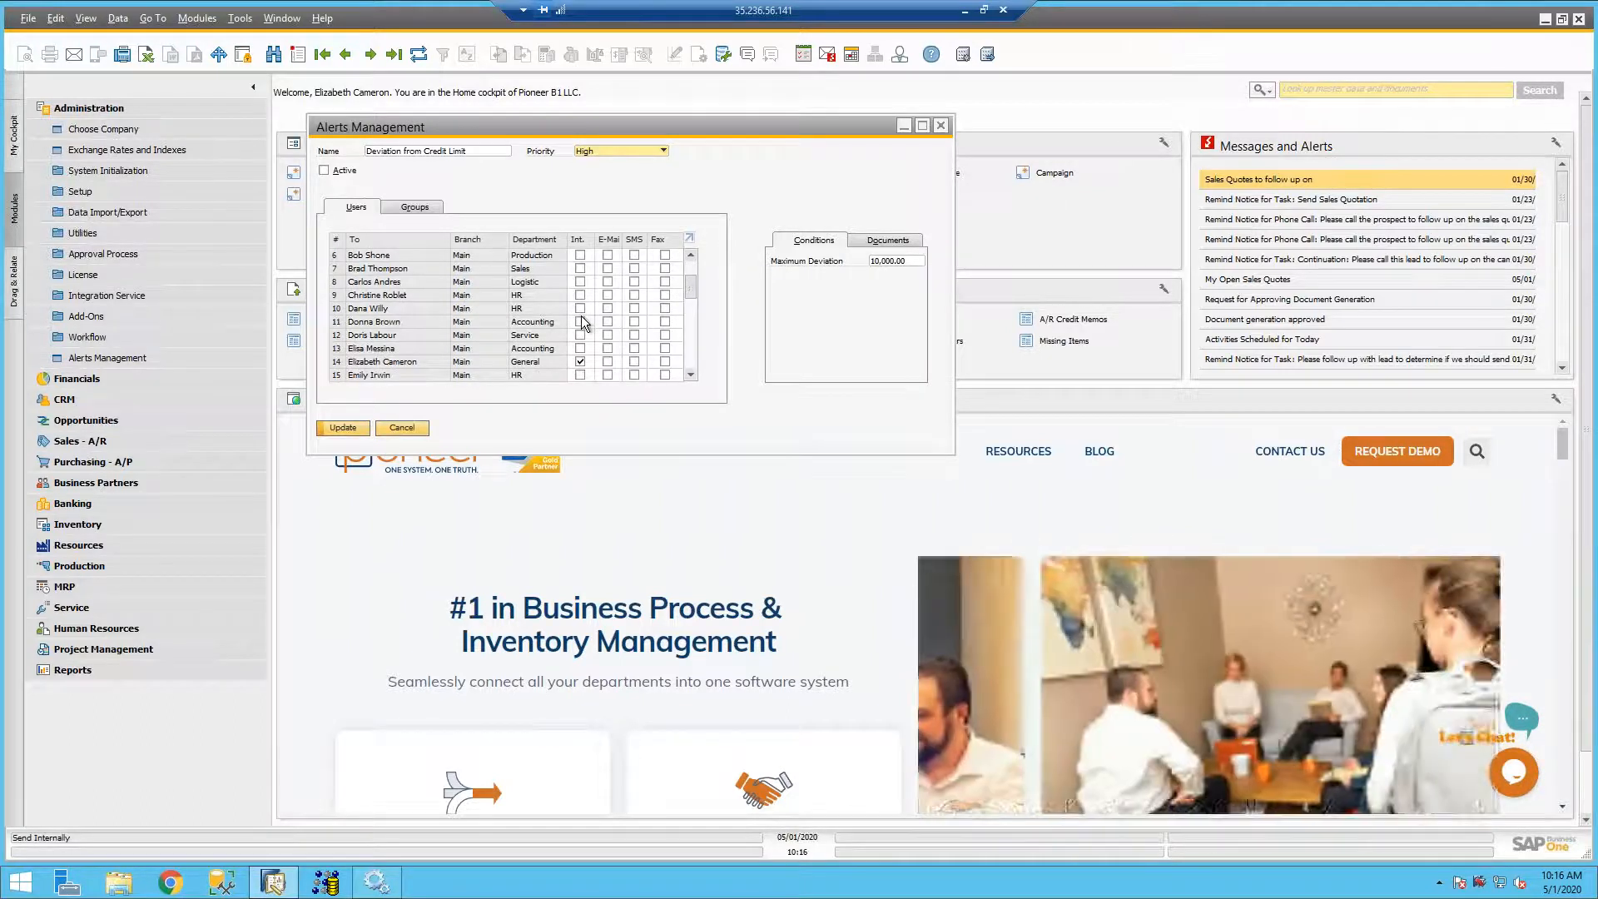
left_click(581, 321)
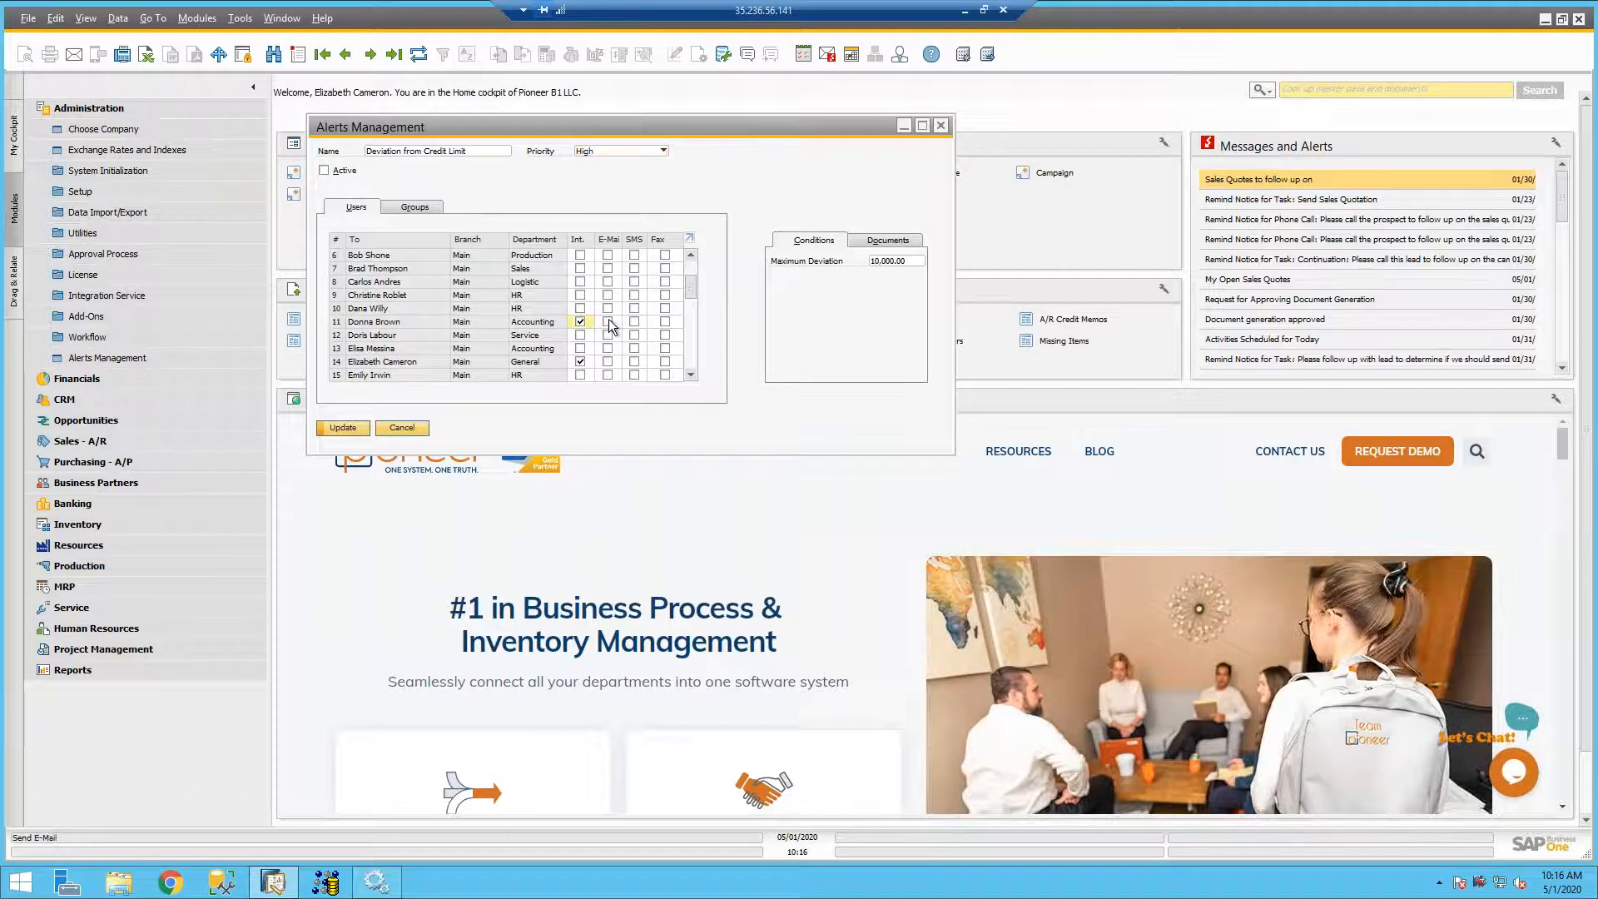
left_click(609, 321)
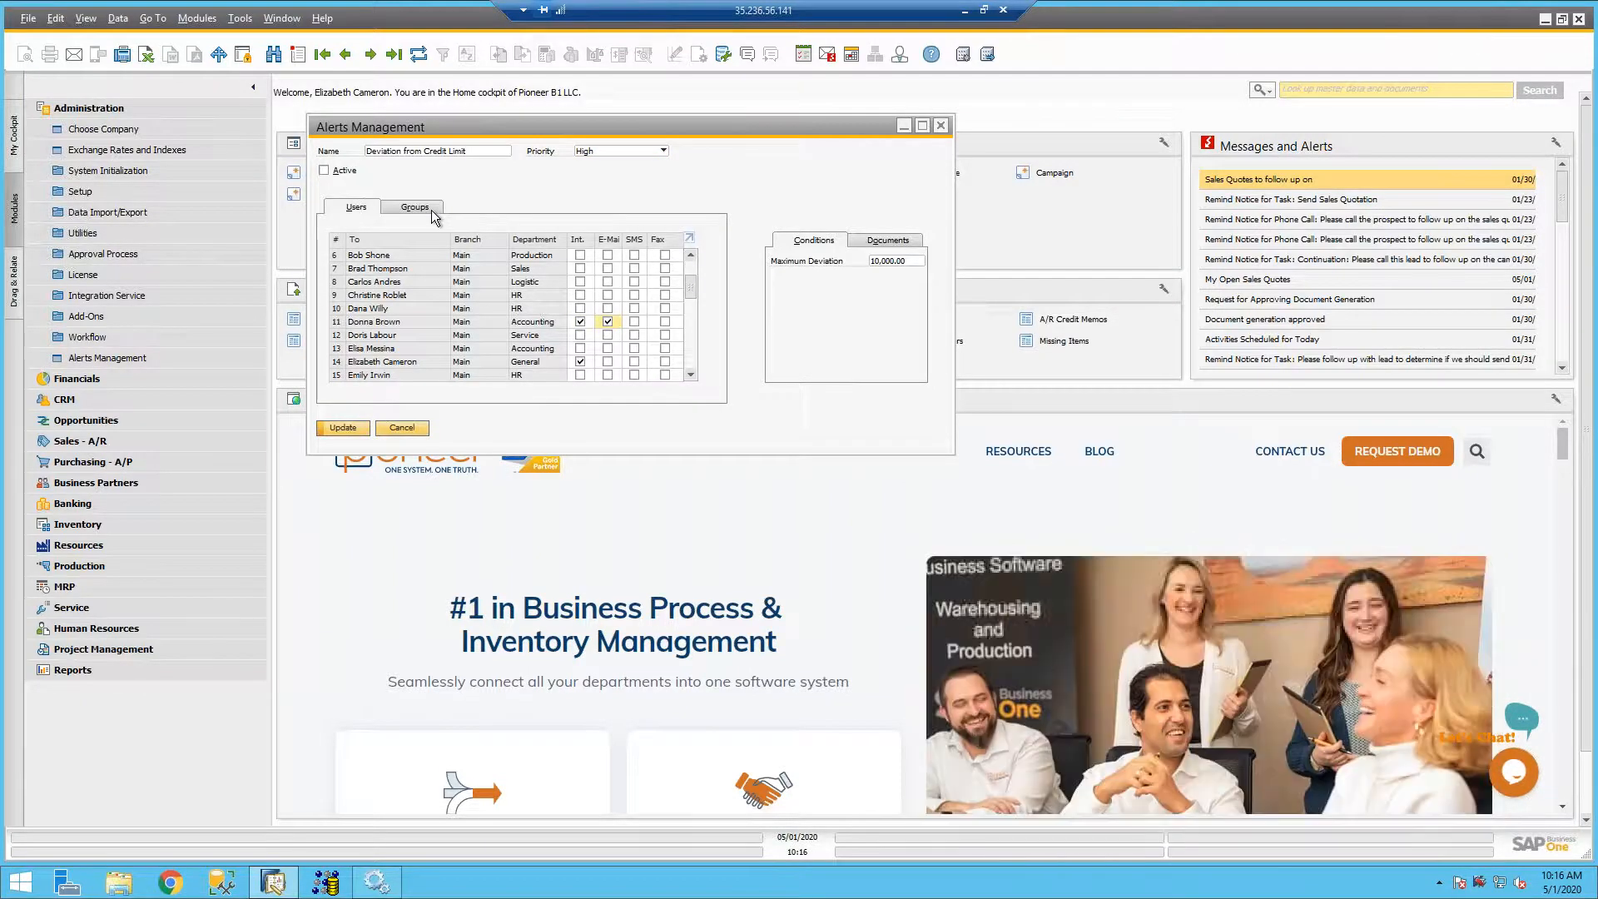
- Select internal message and e-mail delivery of the alert for the Finance group
left_click(433, 215)
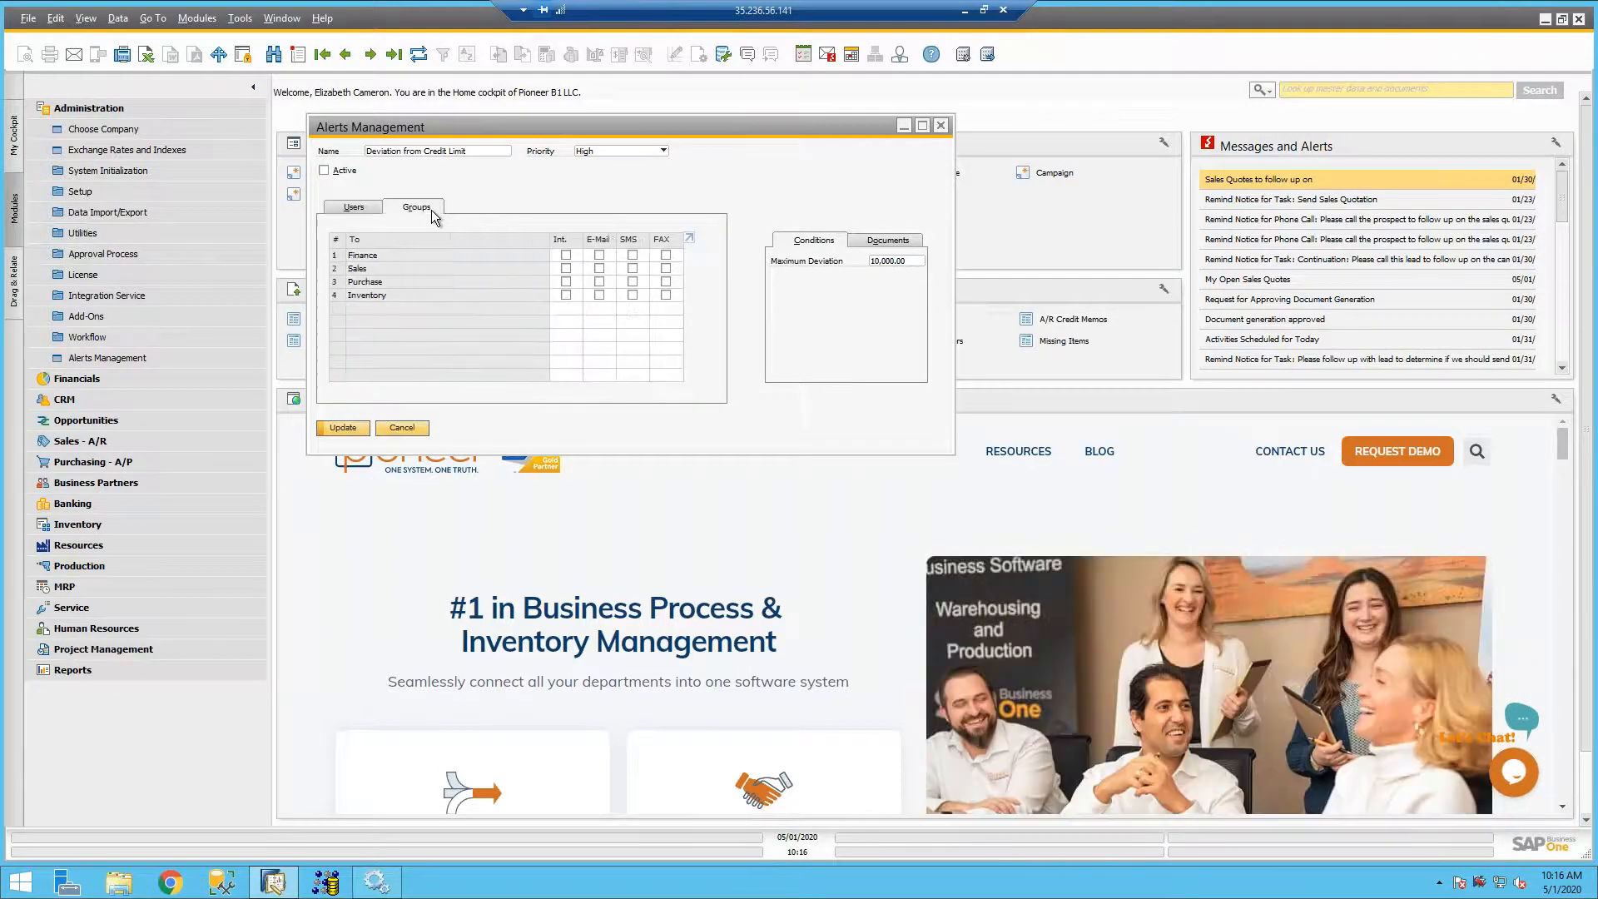
left_click(566, 256)
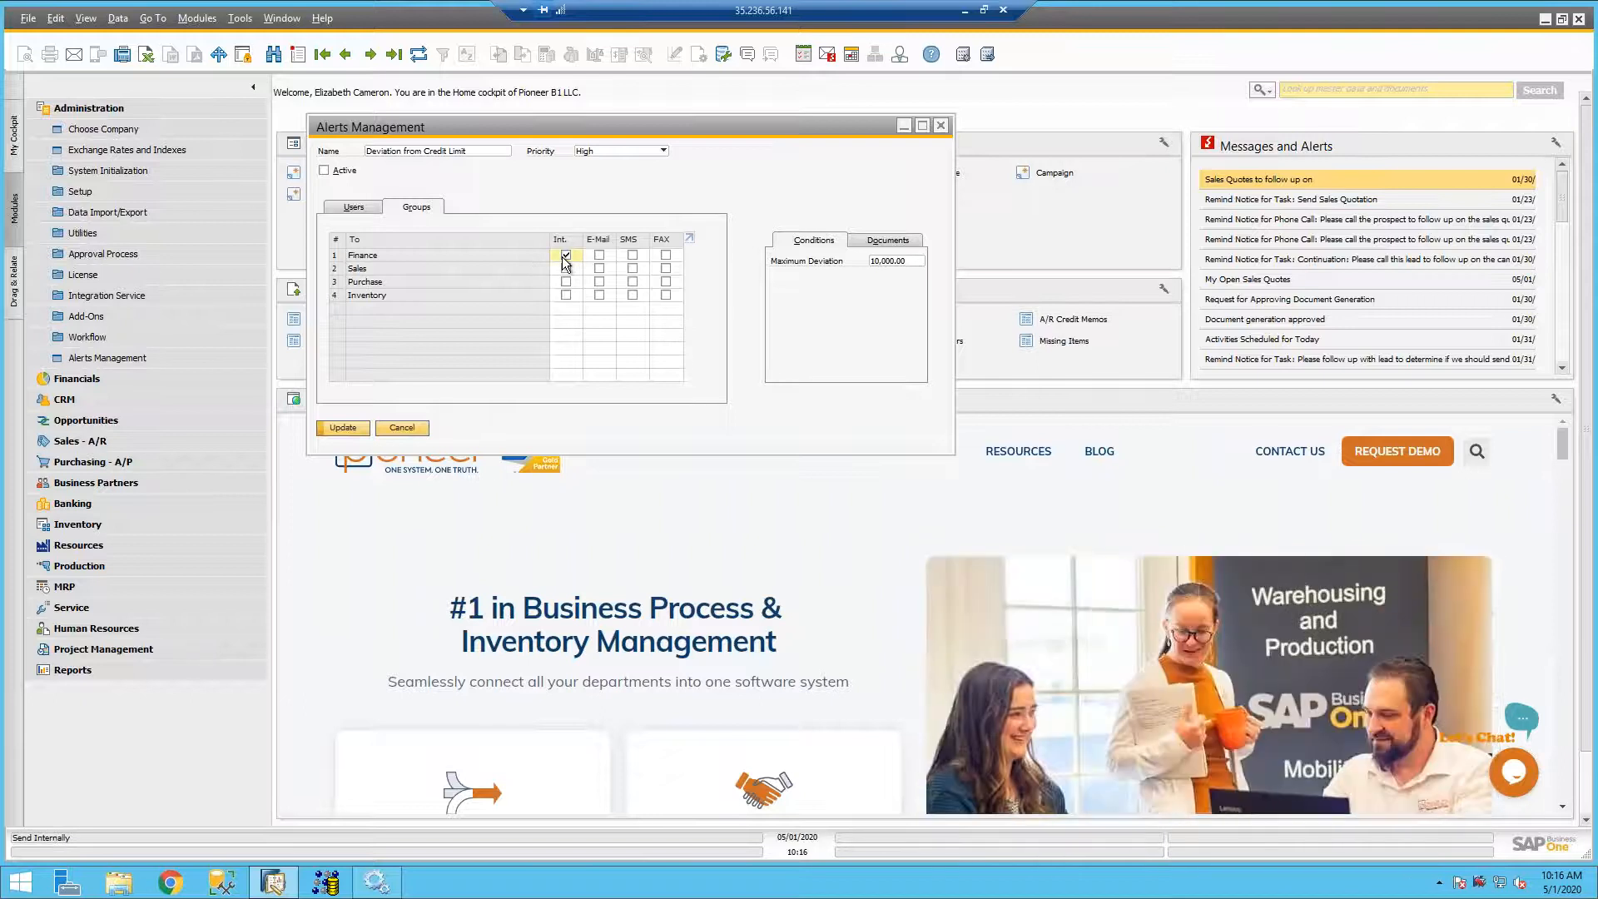
left_click(599, 255)
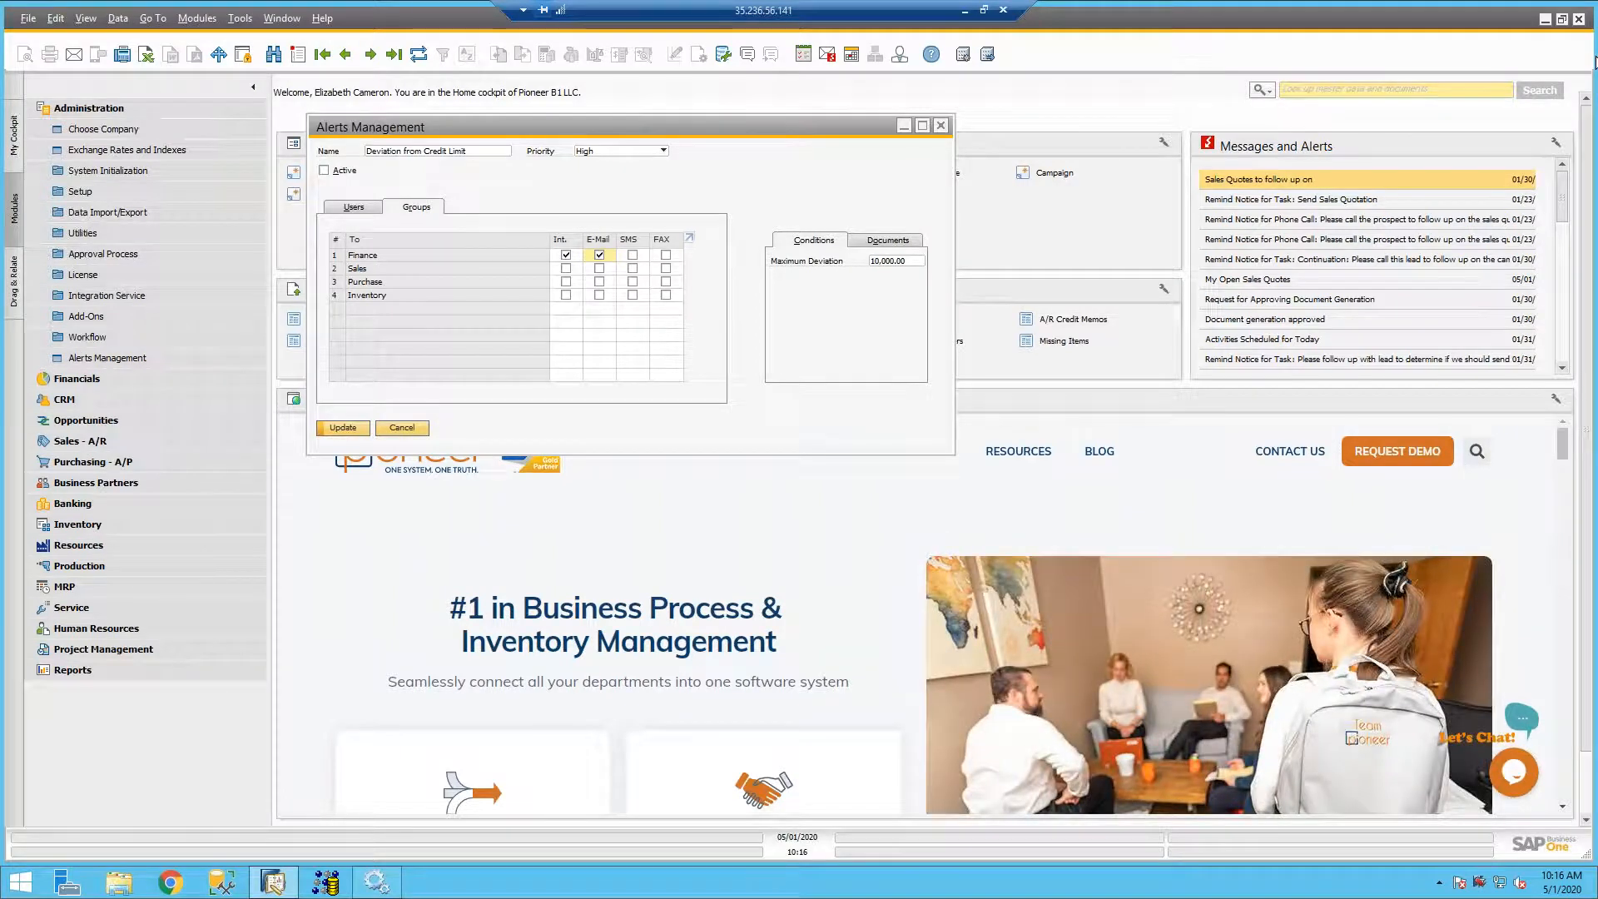
- Save the recipient changes, activate the Deviation from Credit Limit alert, save it again and close Alerts Management
left_click(384, 210)
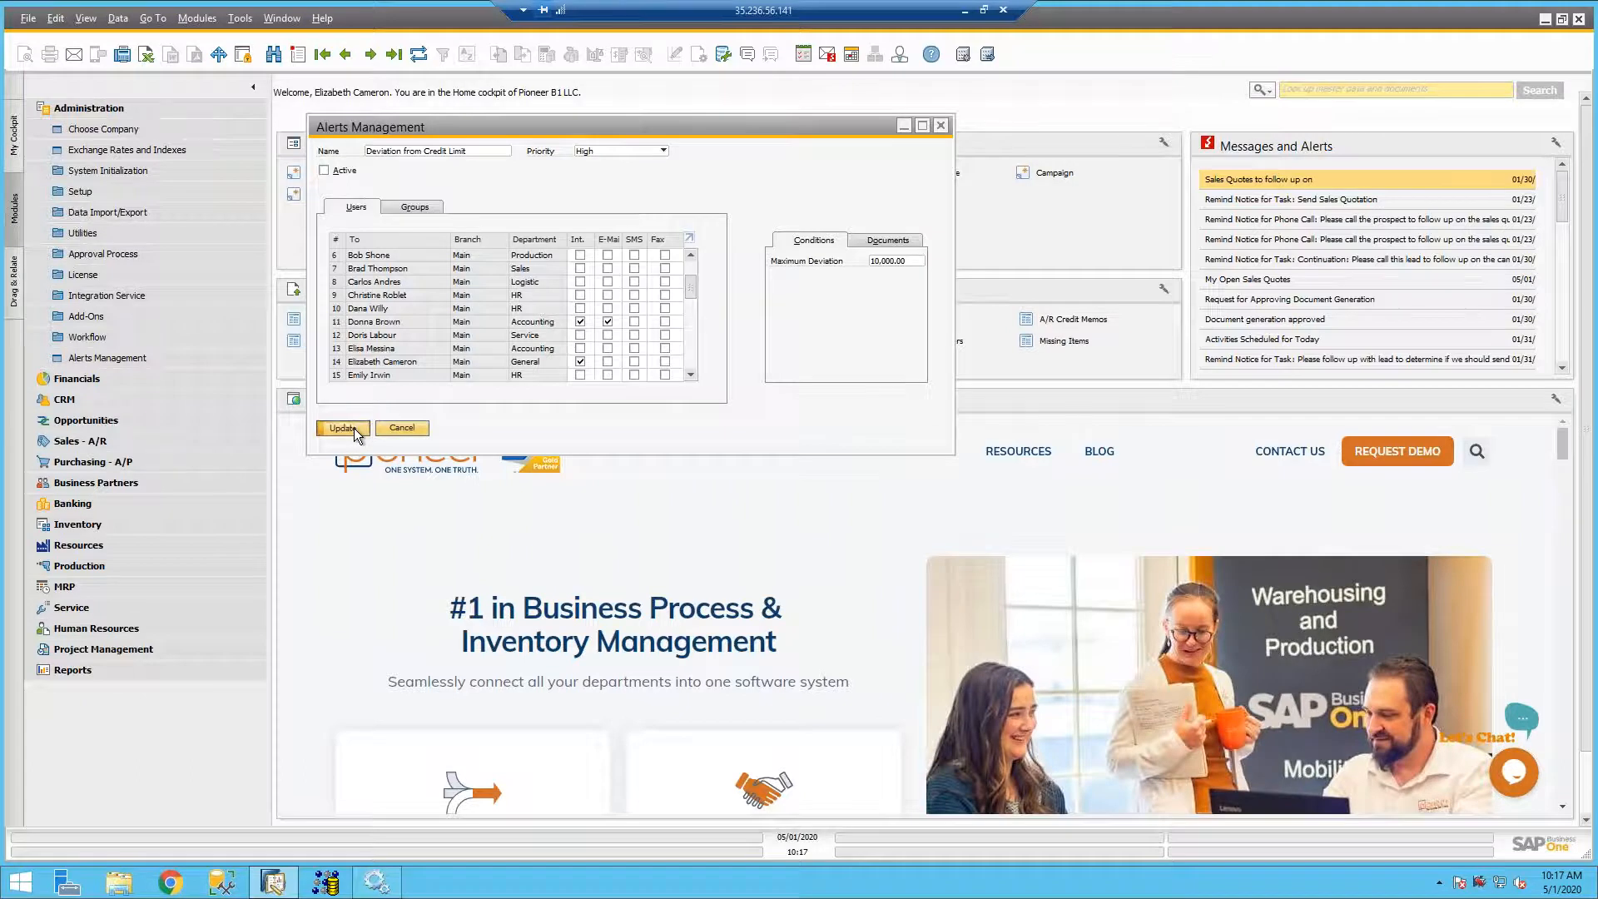
left_click(353, 428)
left_click(325, 170)
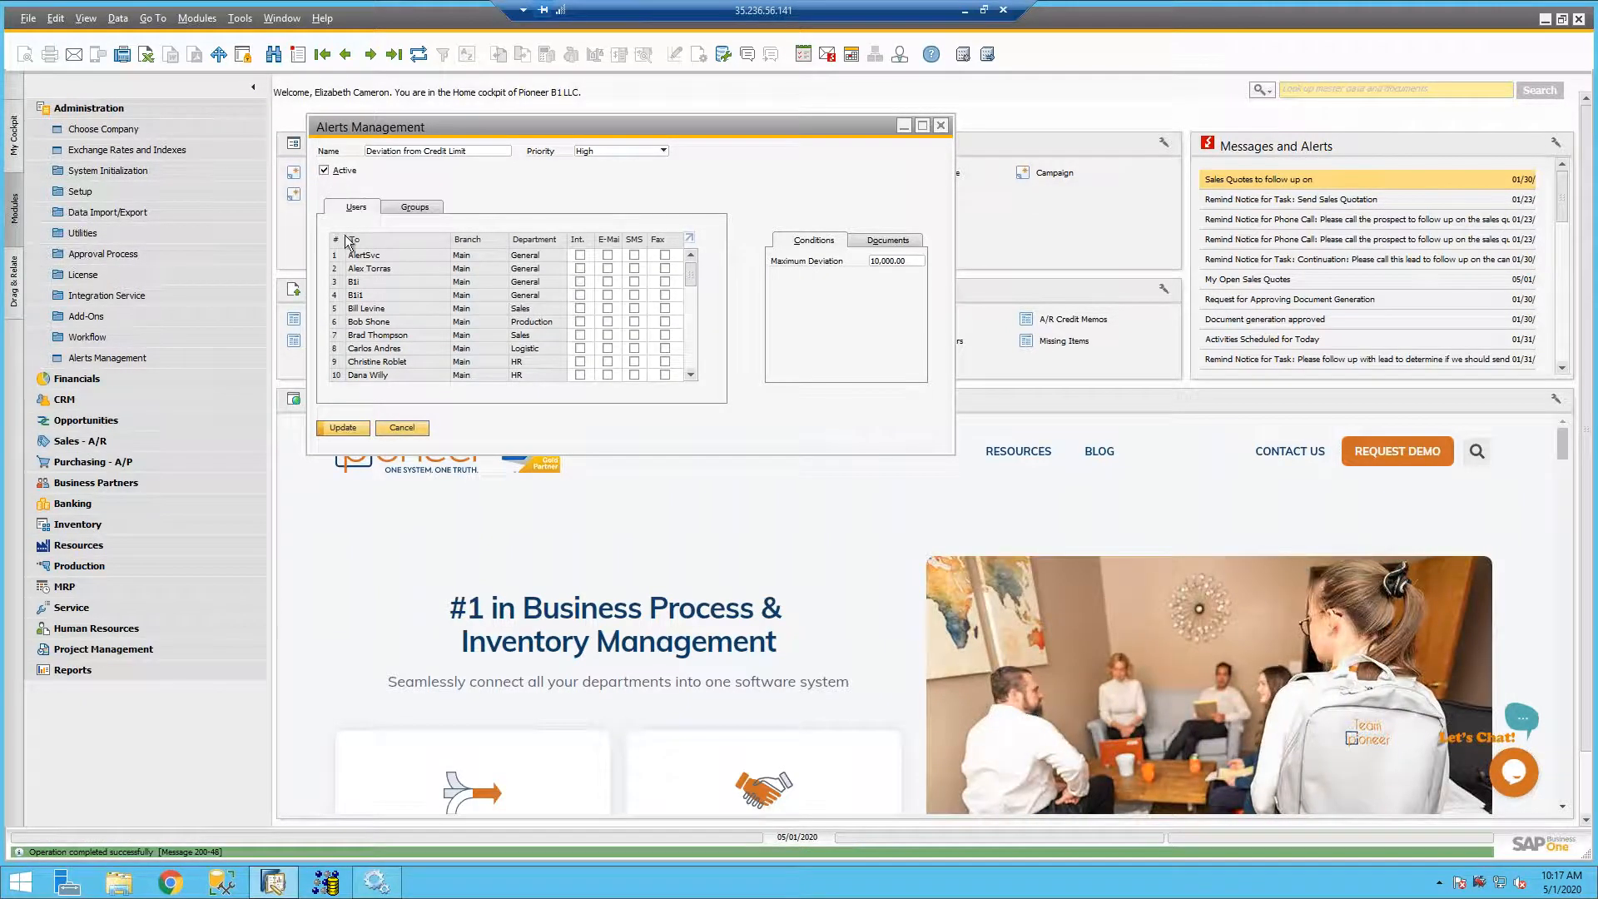
left_click(338, 426)
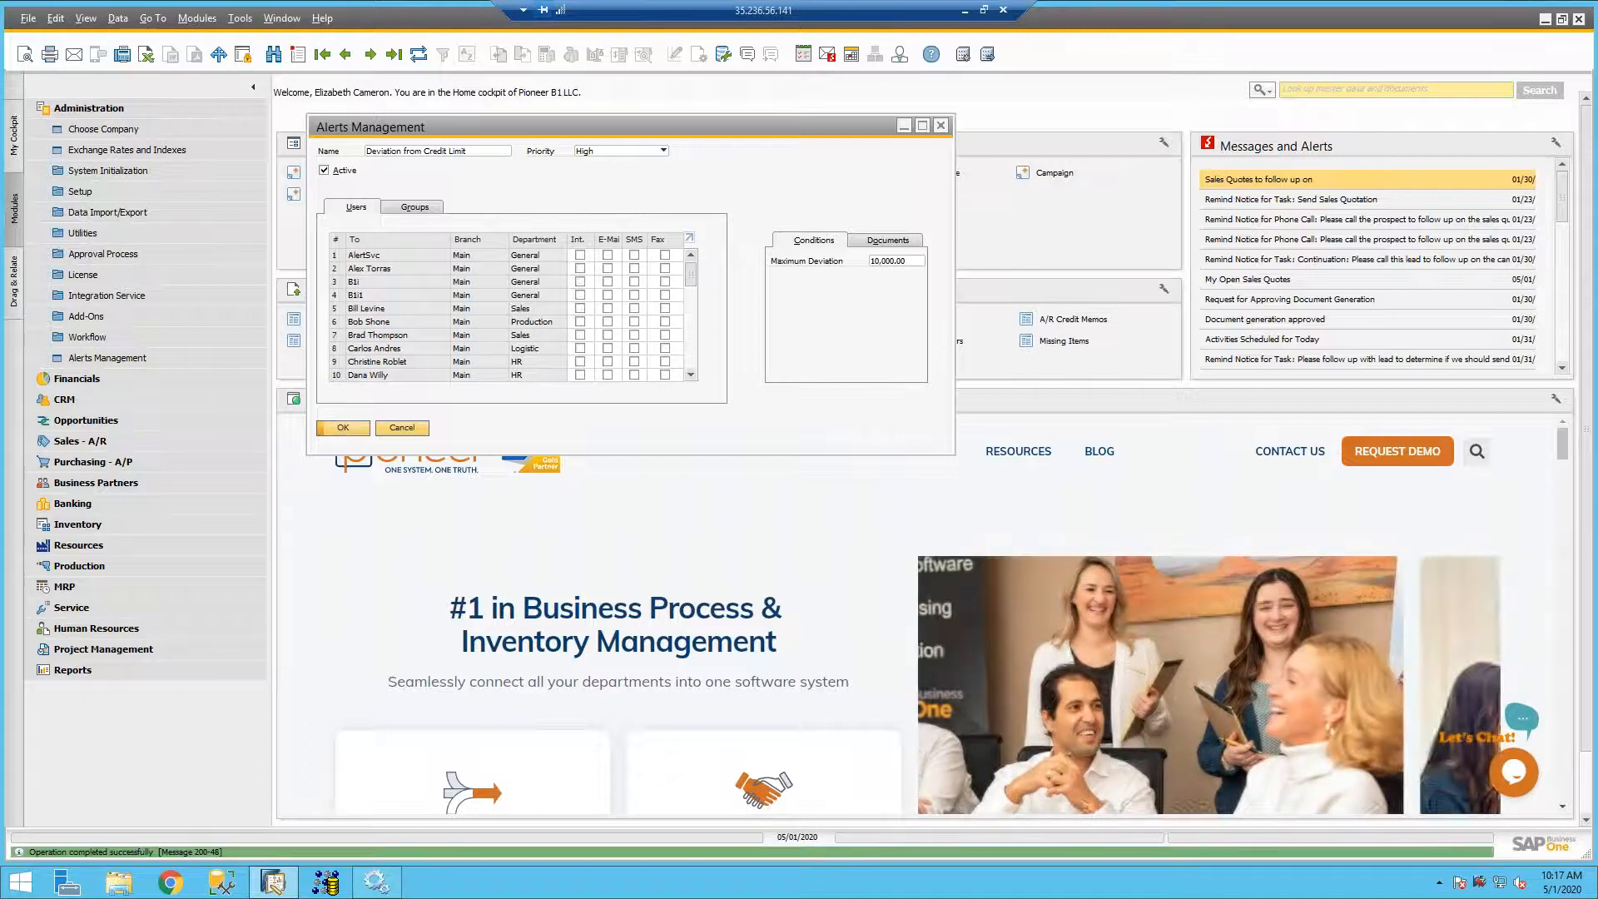
left_click(341, 427)
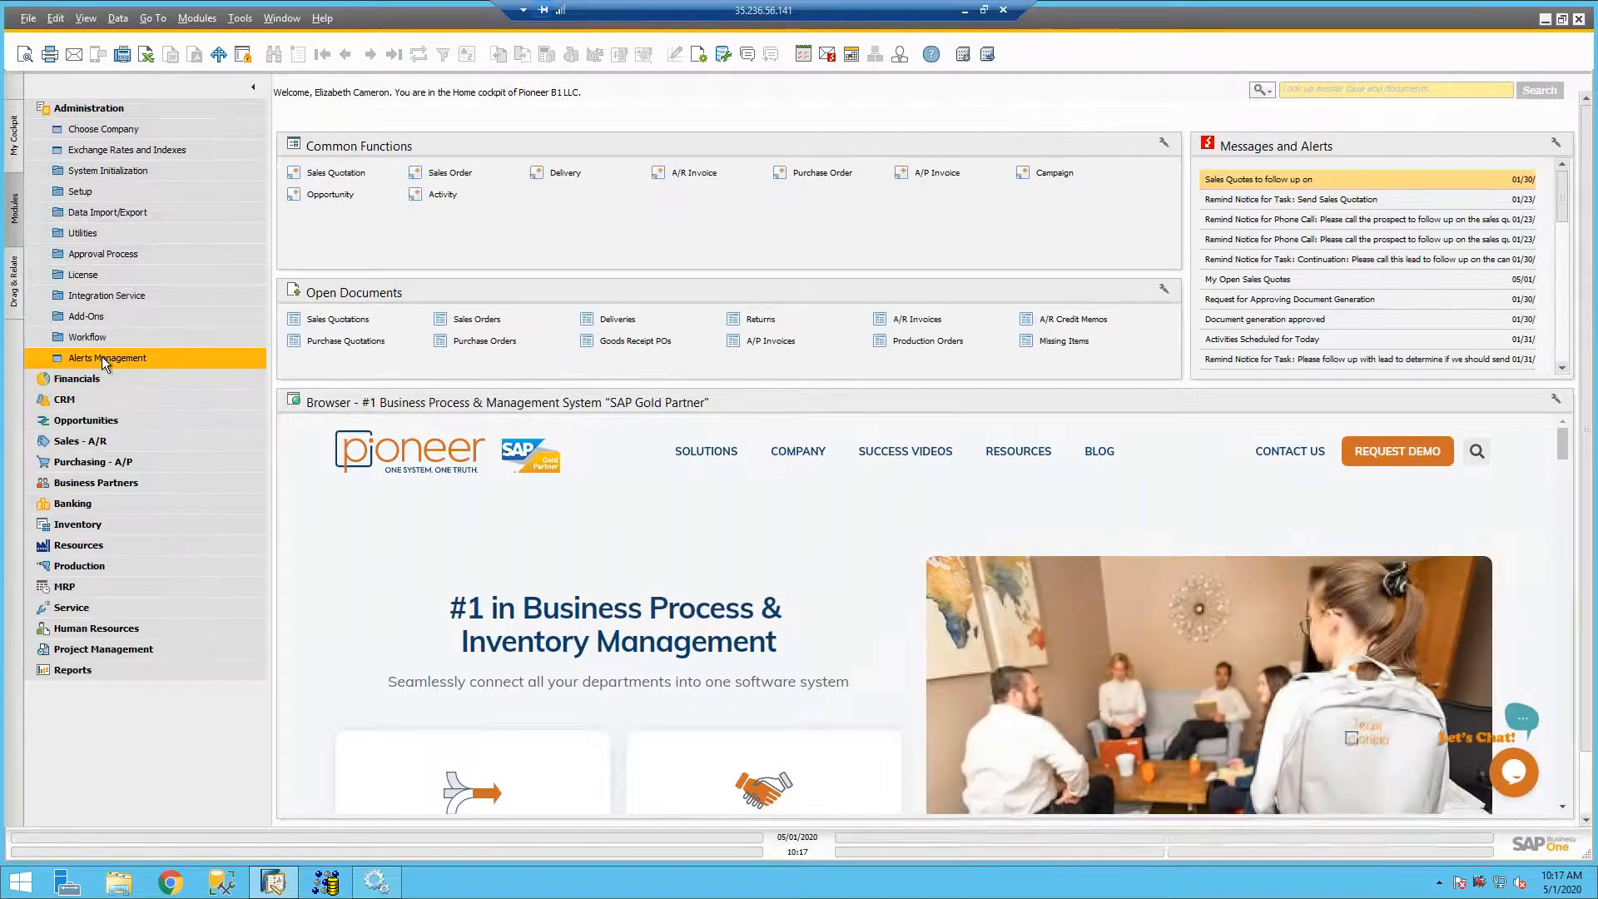
- Reopen Alerts Management and browse the records back to the Deviation from Credit Limit alert
left_click(102, 356)
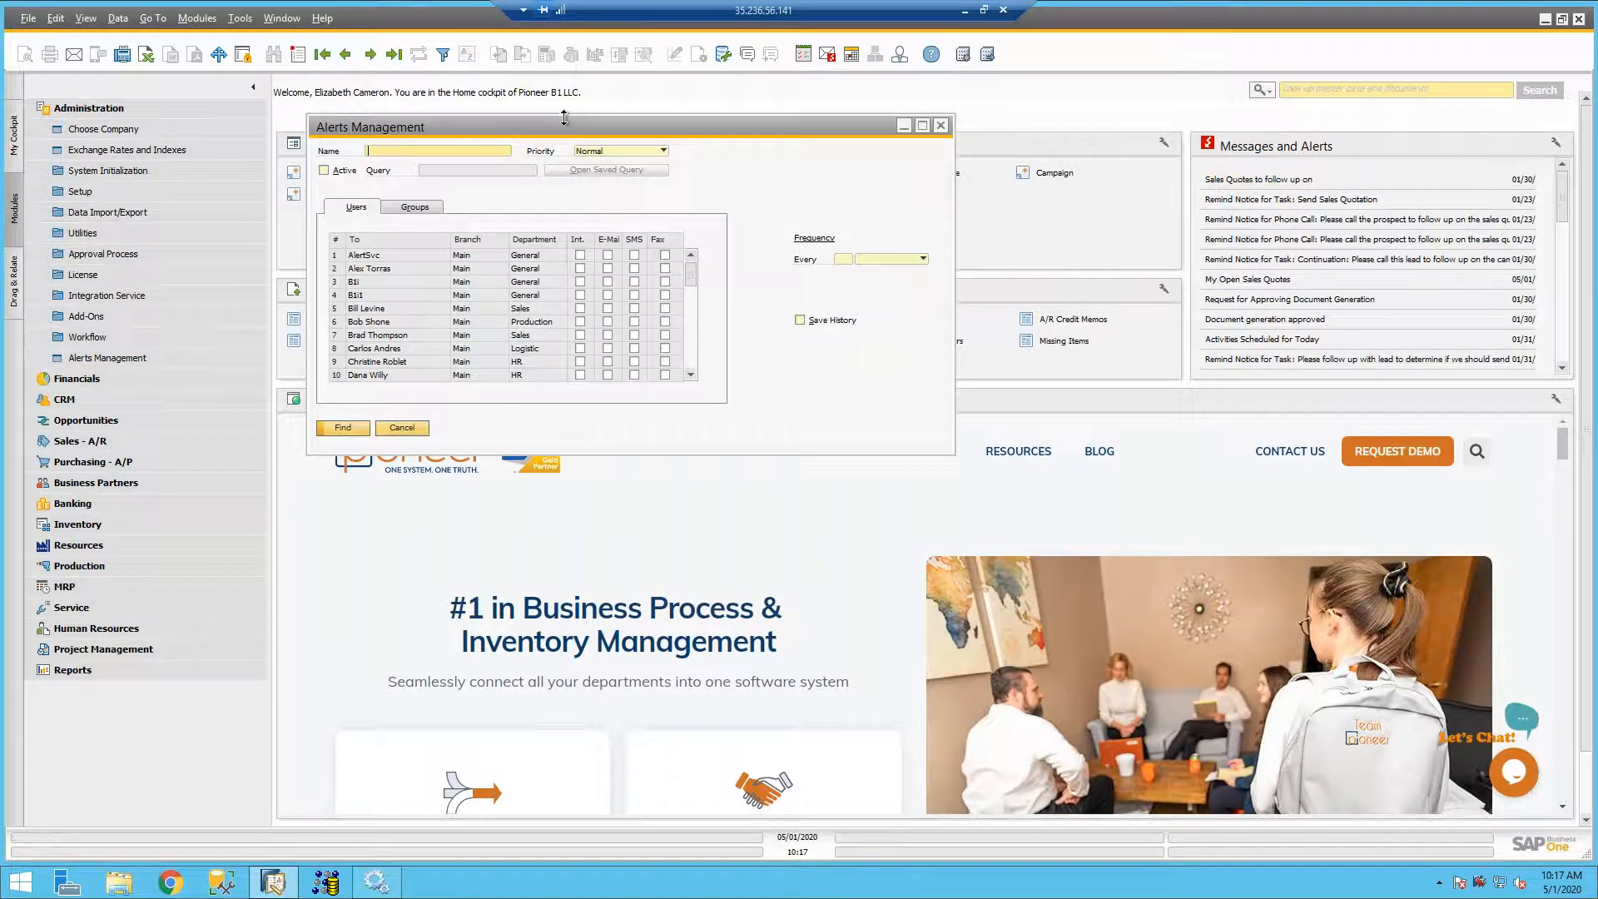
left_click_drag(559, 125, 568, 136)
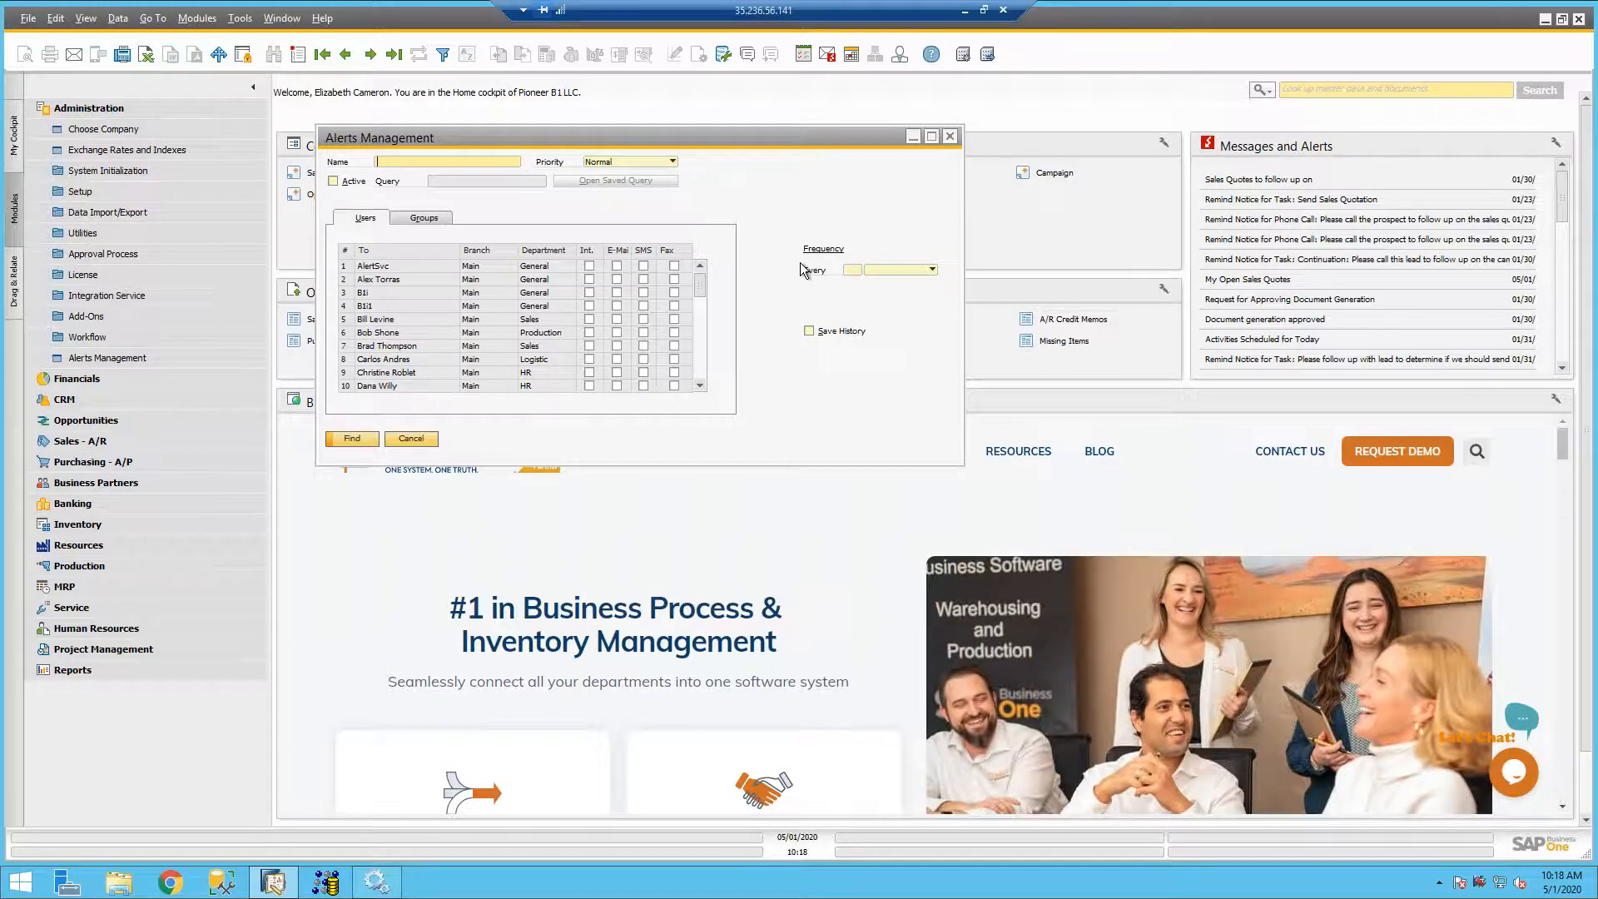
scroll(687, 295, "down", 6)
scroll(687, 294, "up", 6)
left_click(372, 54)
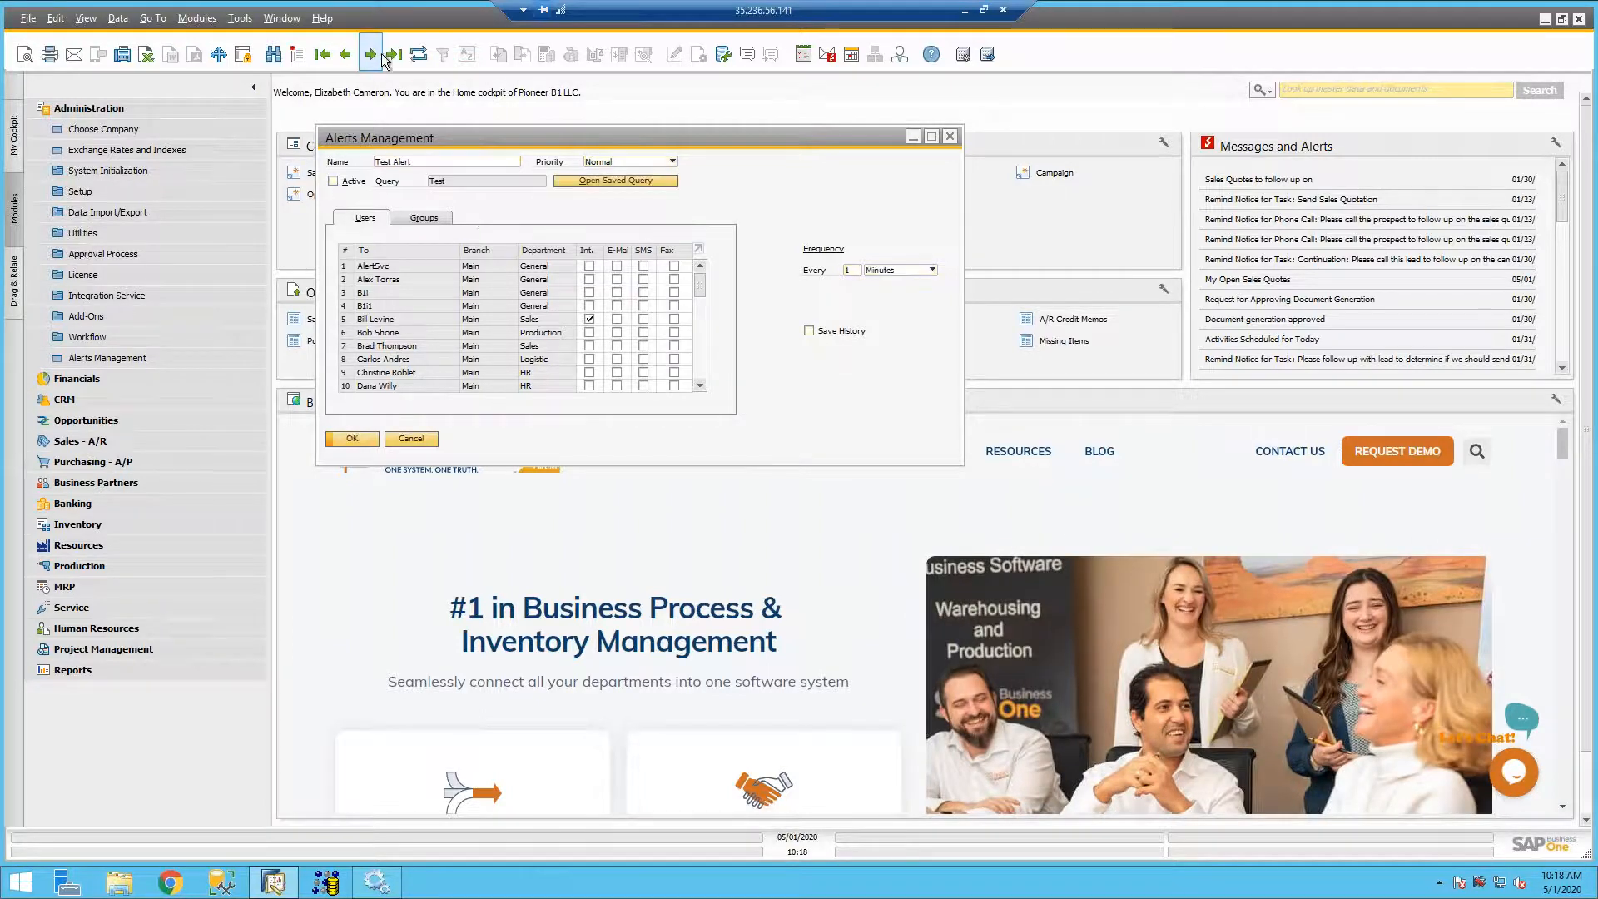
left_click(371, 54)
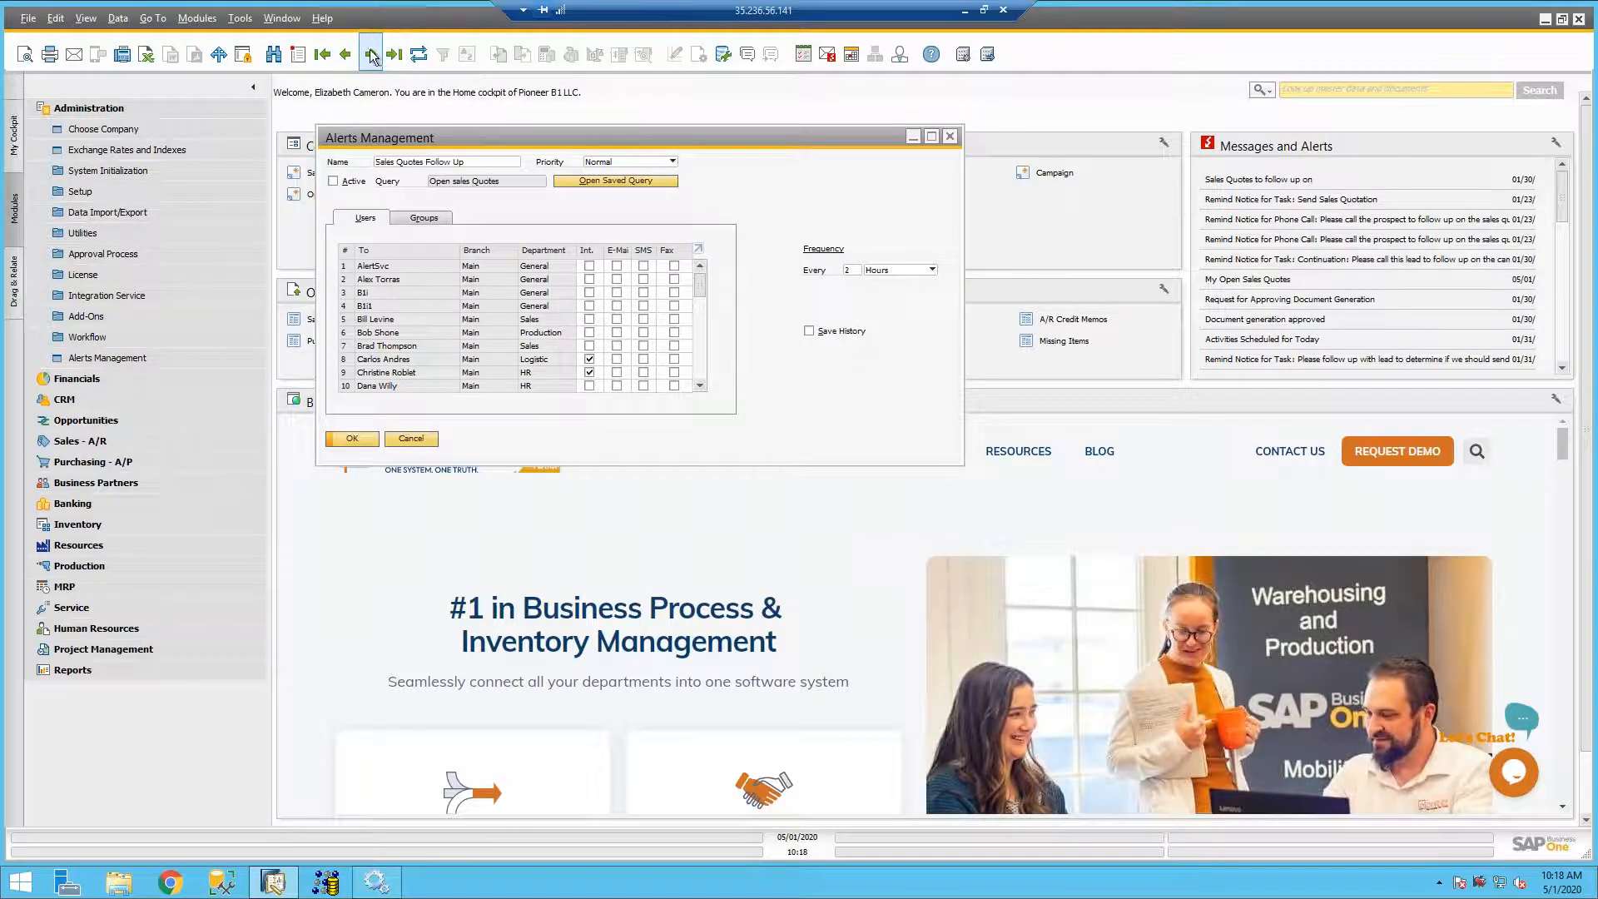
left_click(372, 54)
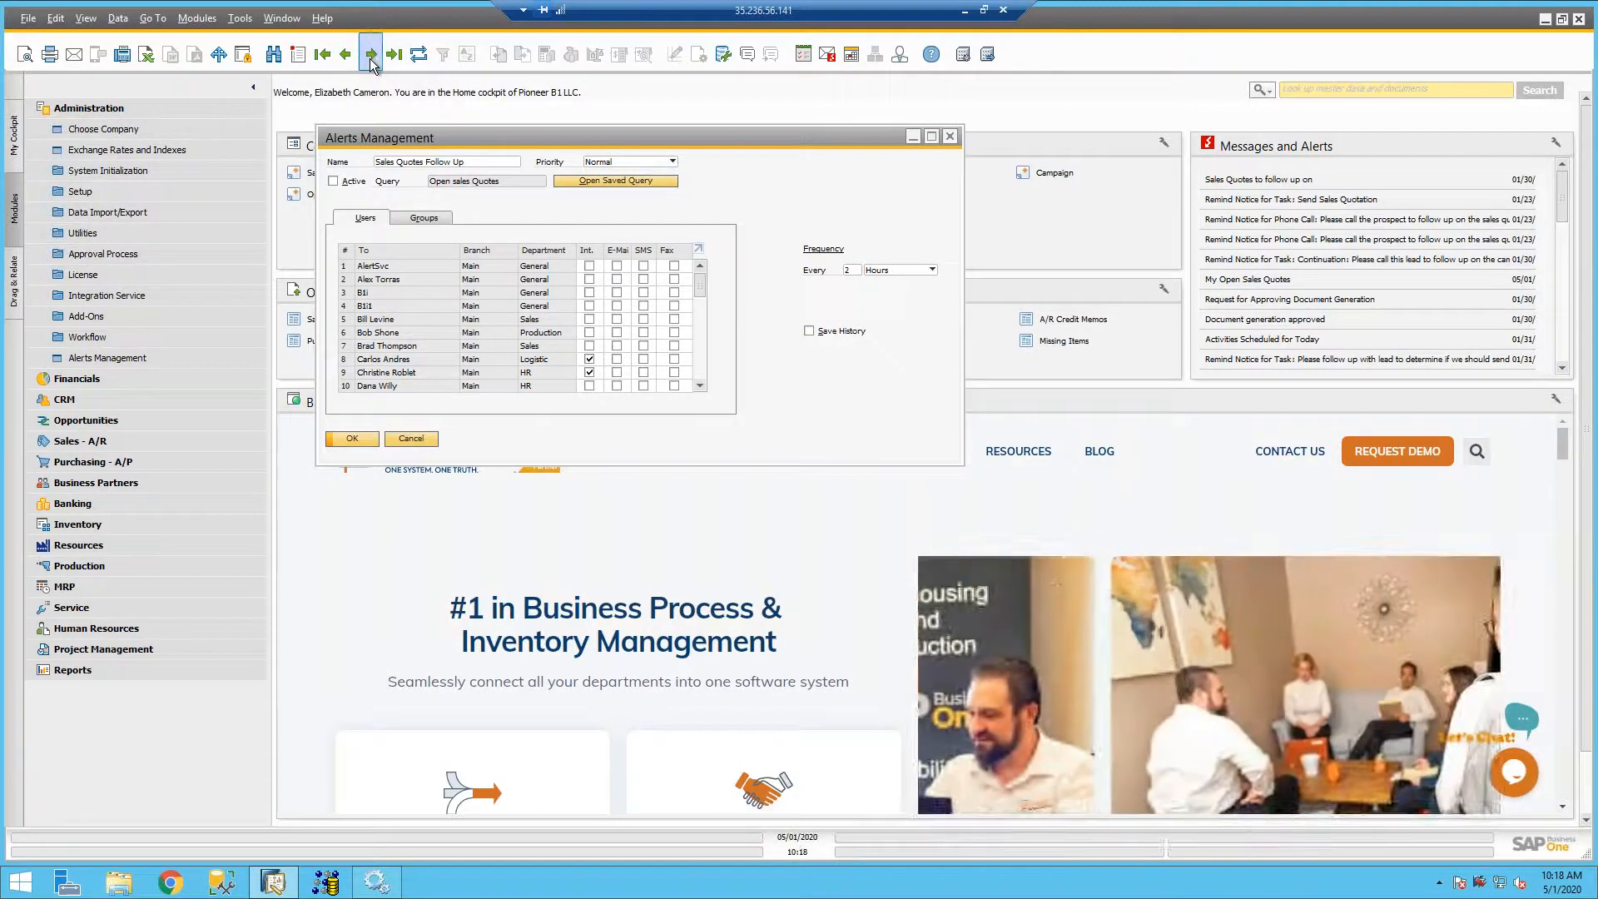
left_click(371, 55)
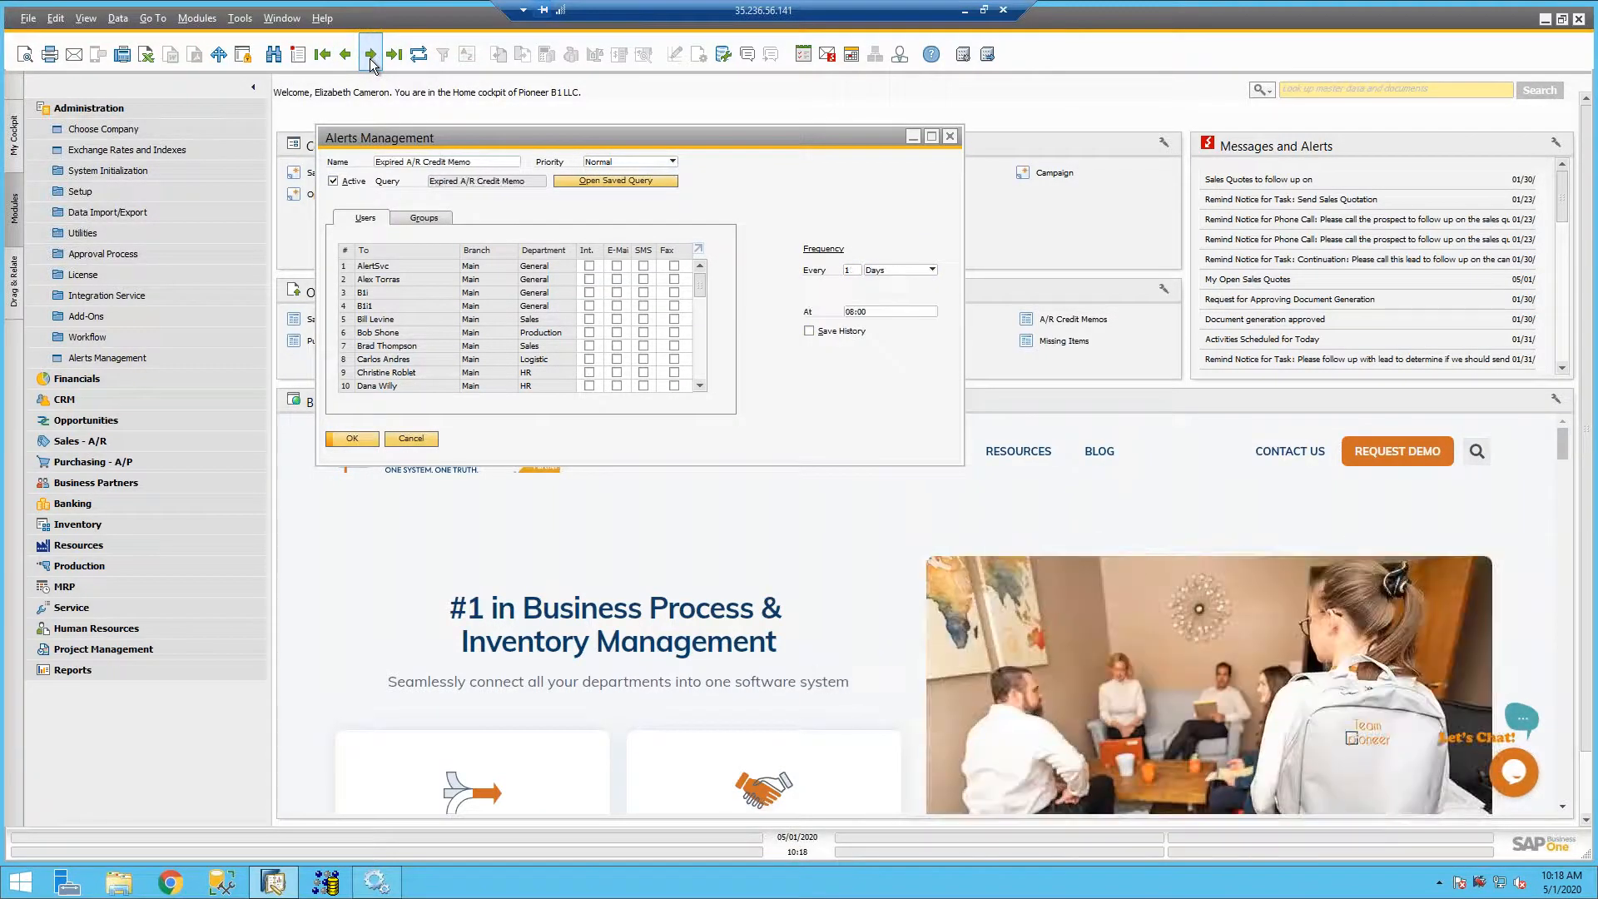
left_click(372, 55)
left_click(372, 55)
left_click(371, 55)
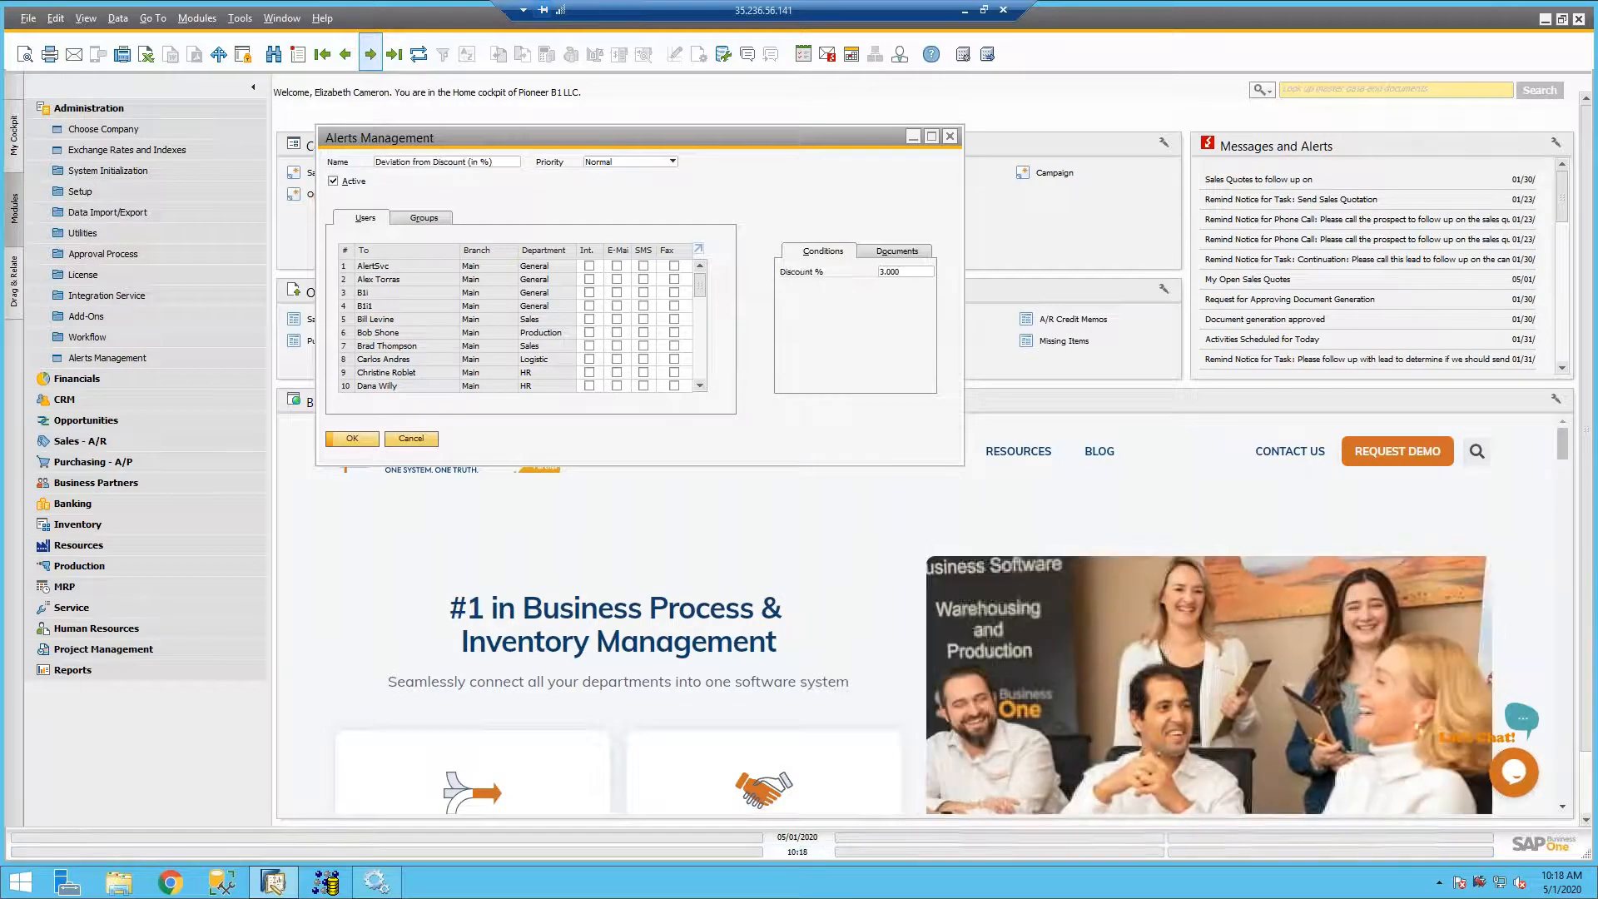
left_click(372, 55)
left_click(372, 55)
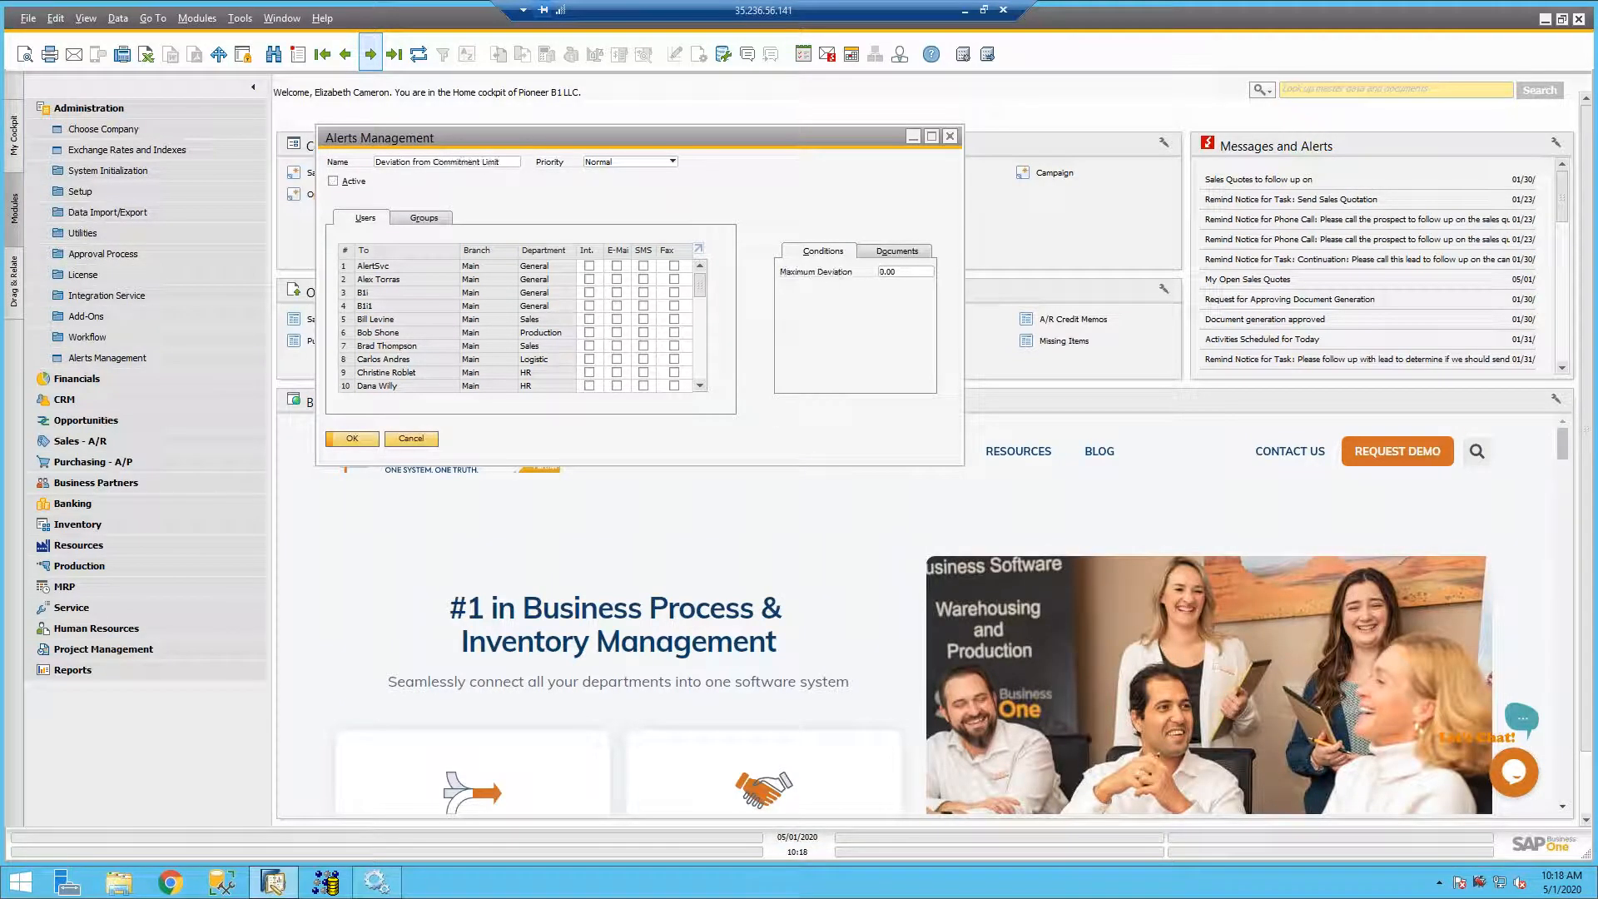
left_click(371, 55)
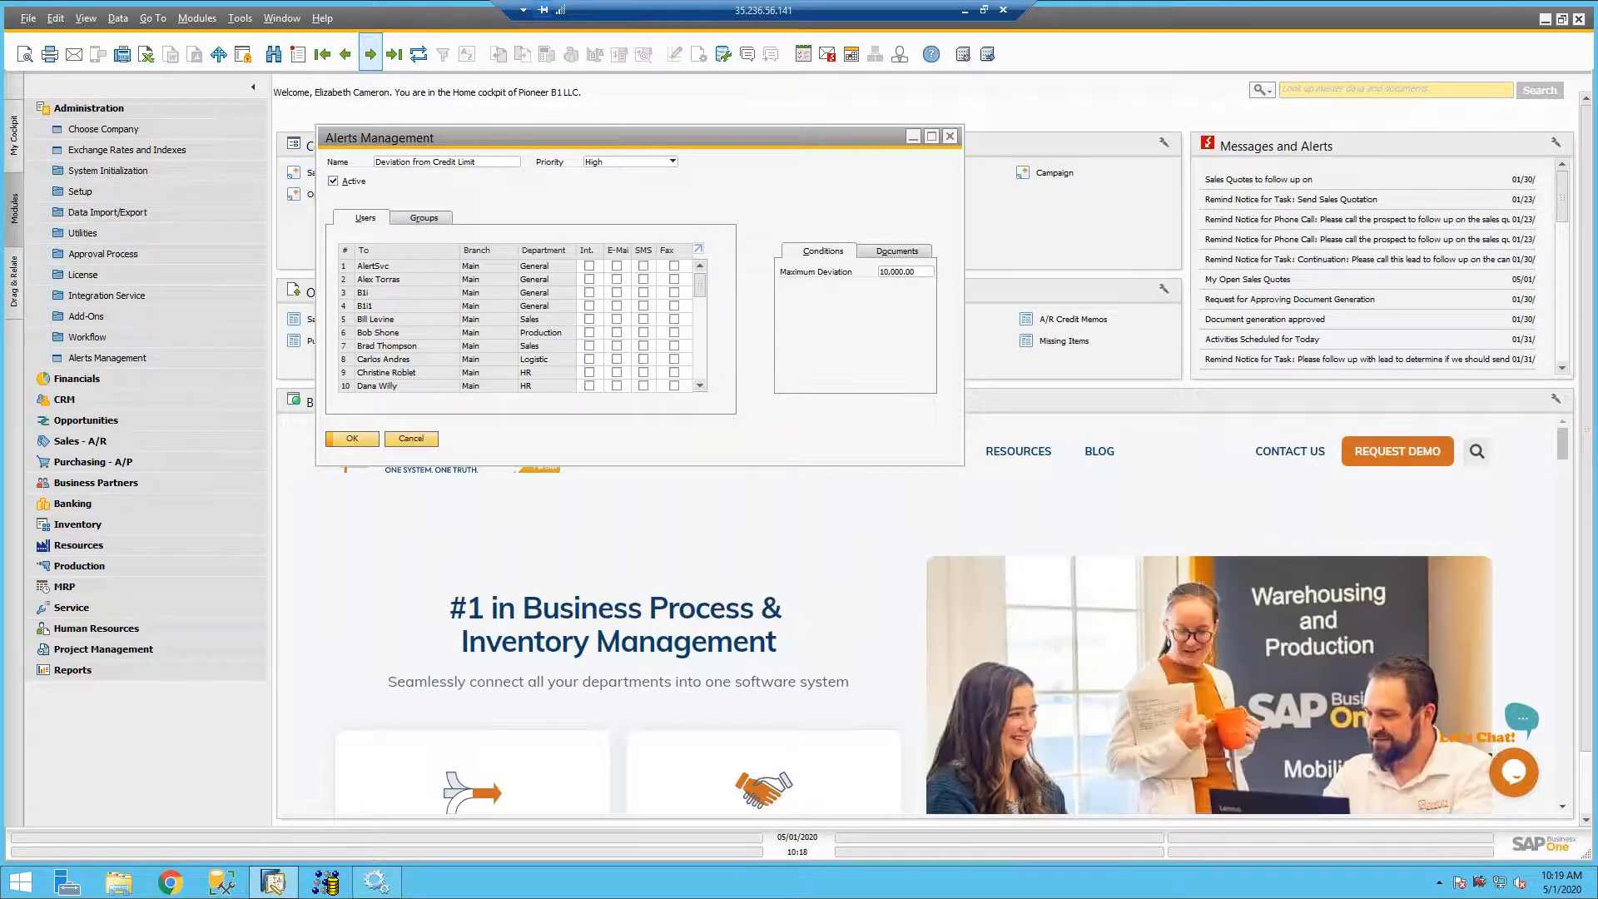
- Set the alert's Maximum Deviation condition to 5000, save it, and review the document types it applies to
left_click(899, 271)
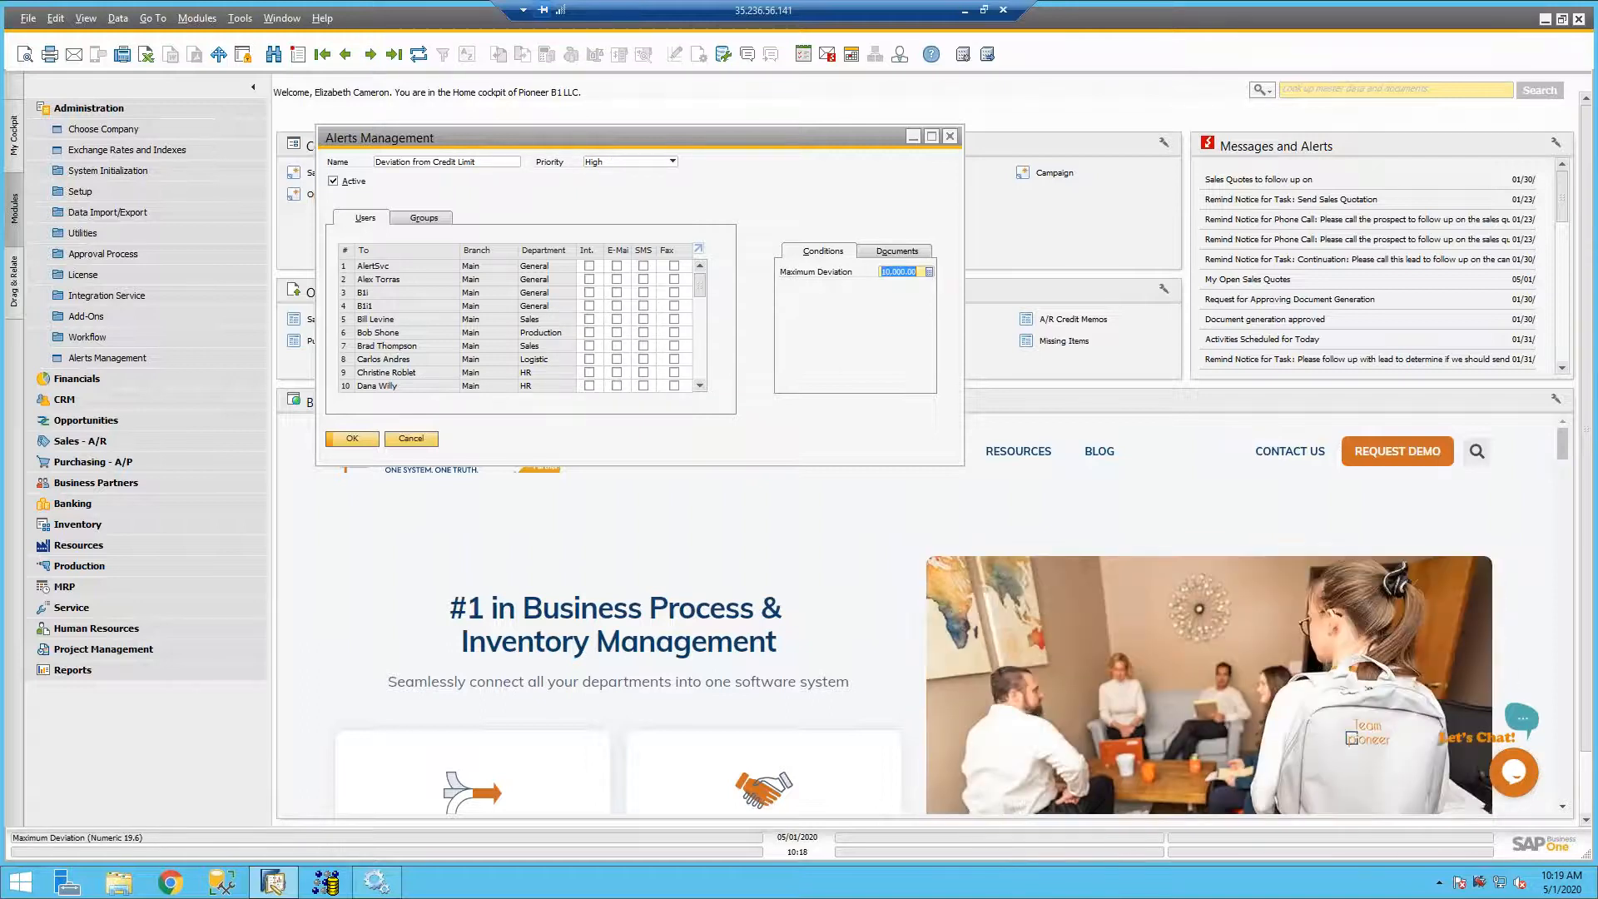
type("5")
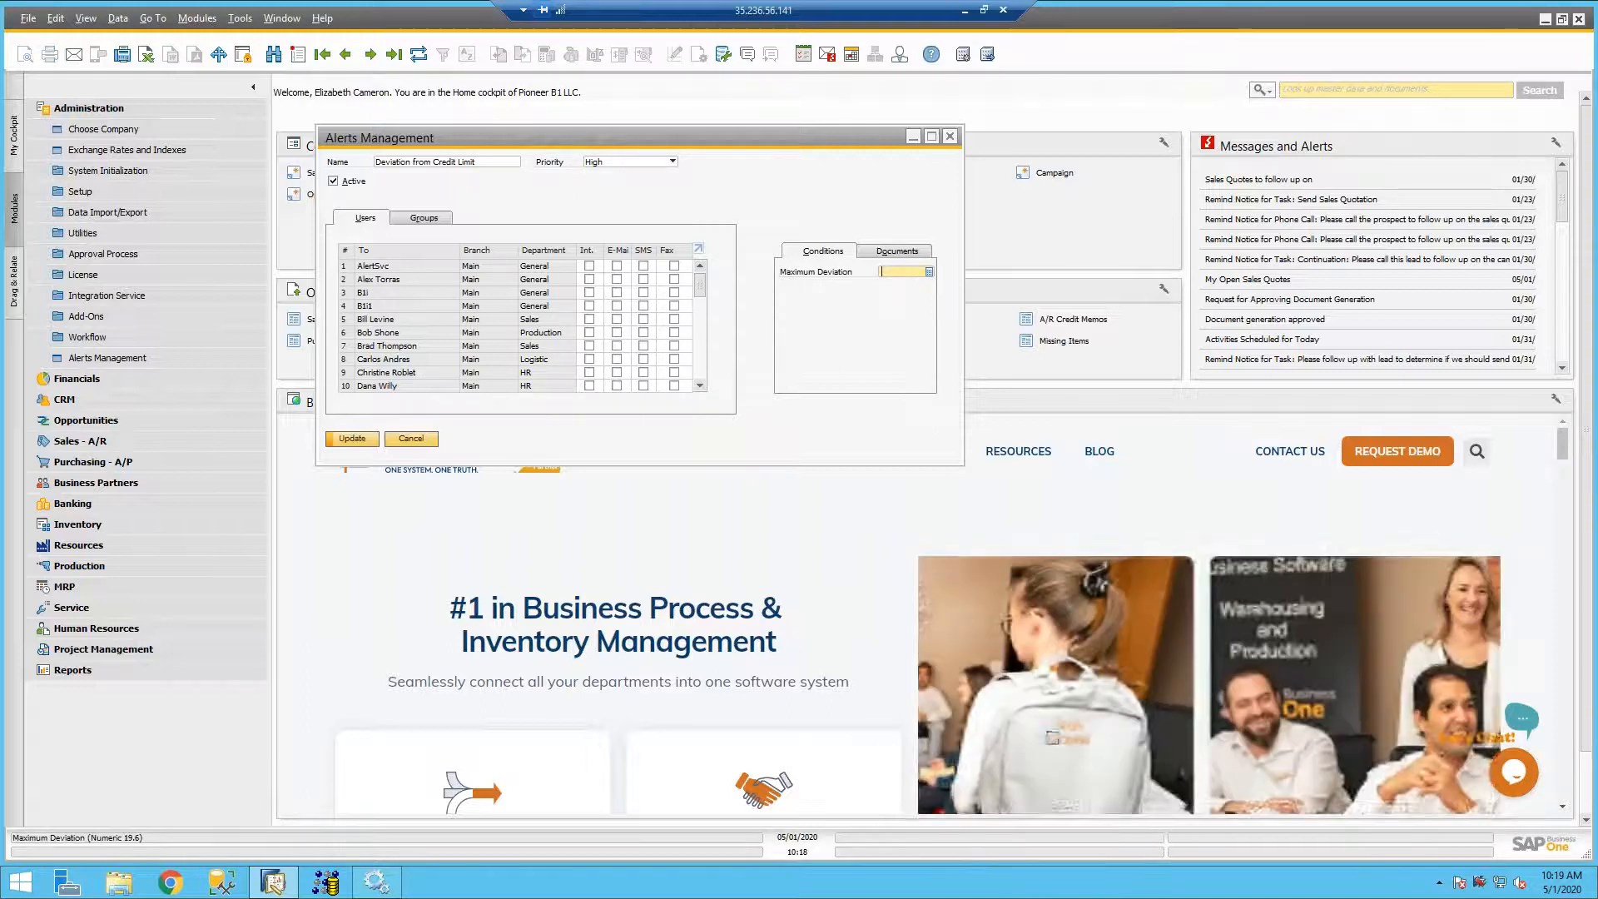
type("000")
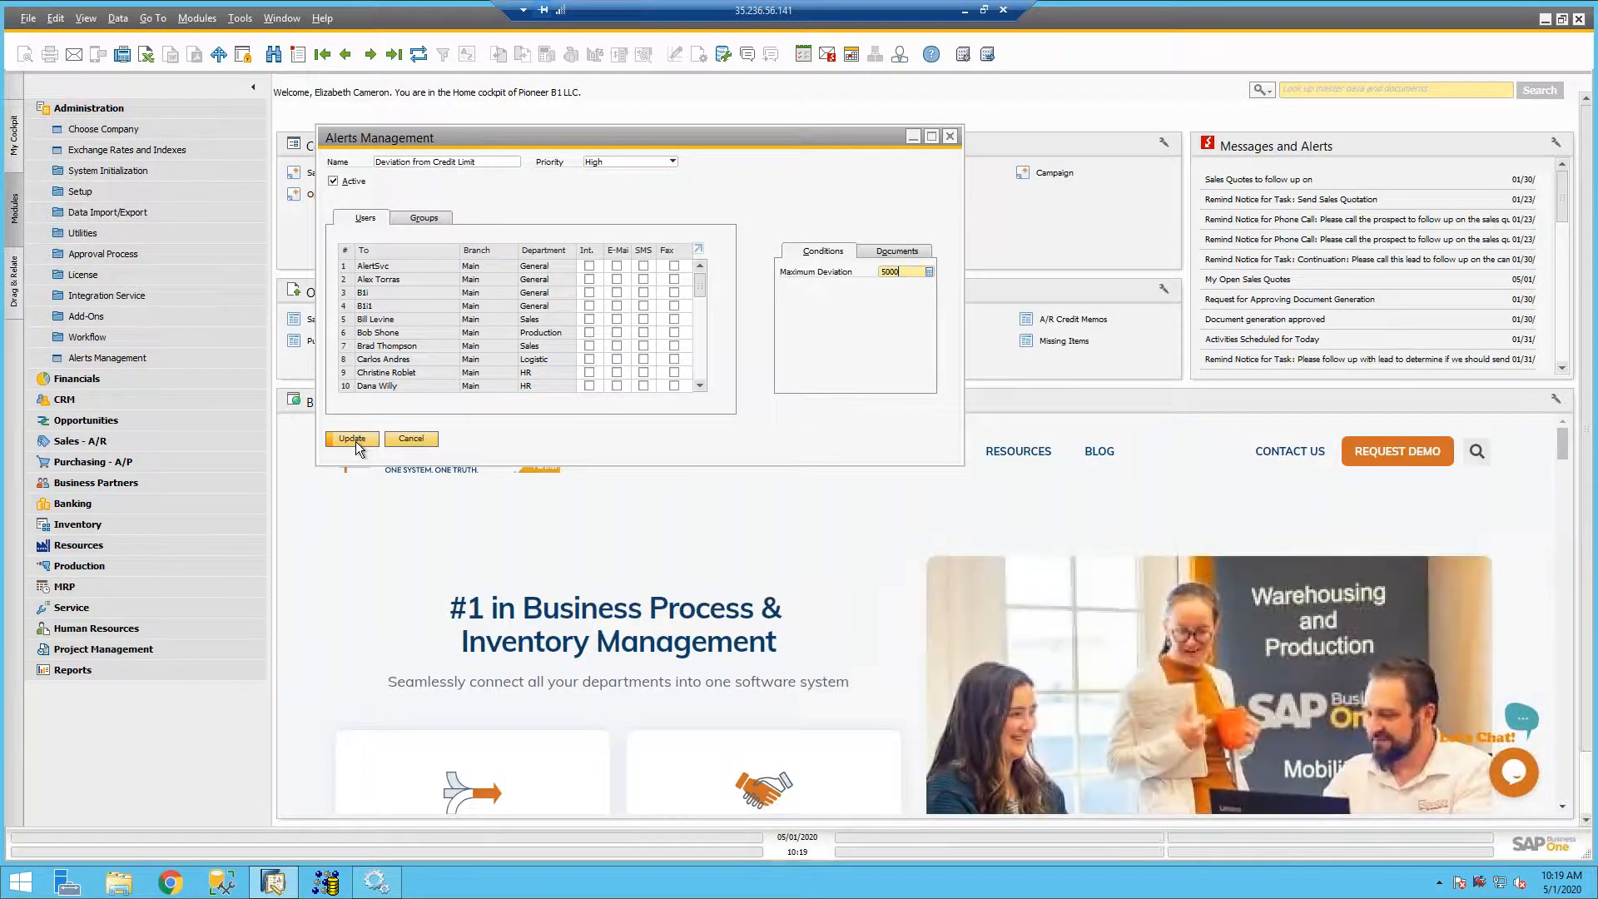
left_click(353, 439)
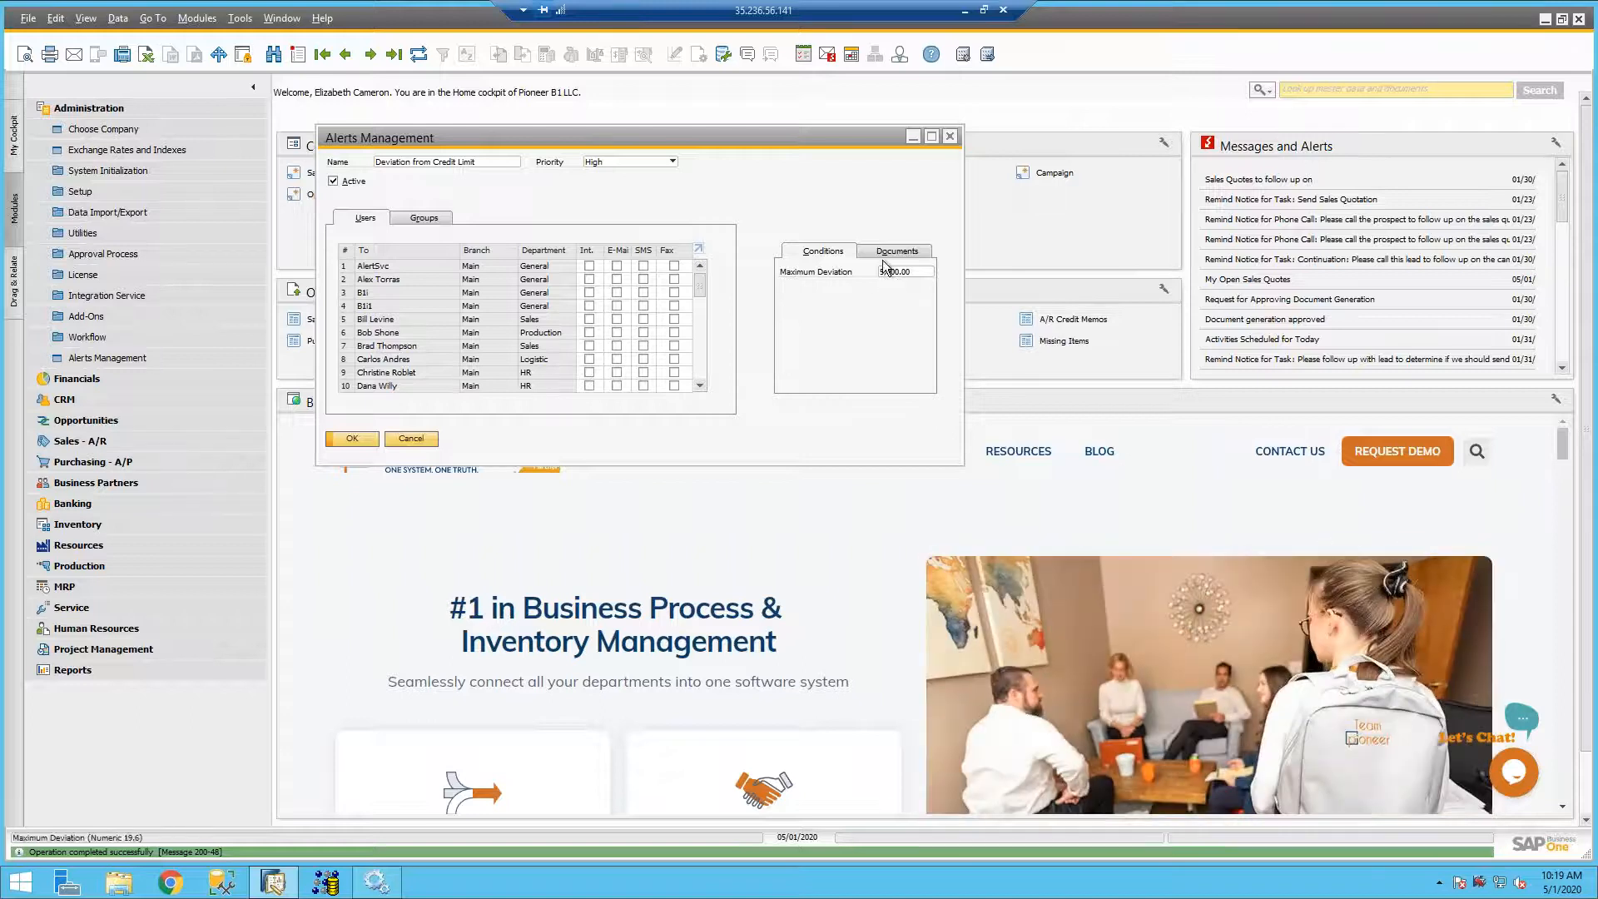
left_click(881, 252)
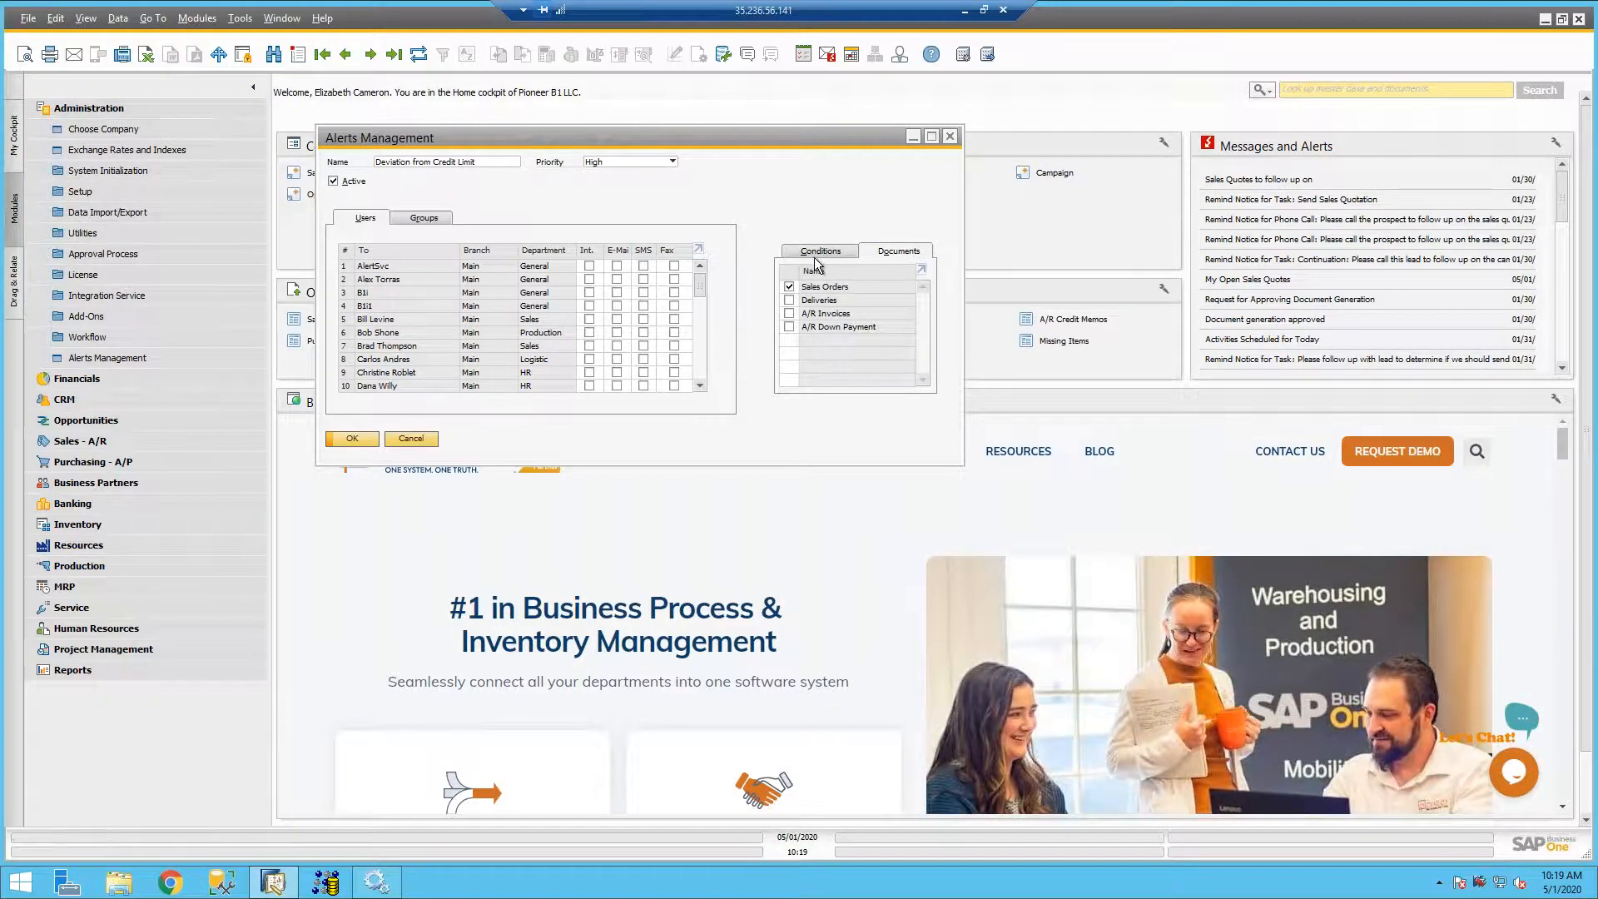
left_click(815, 261)
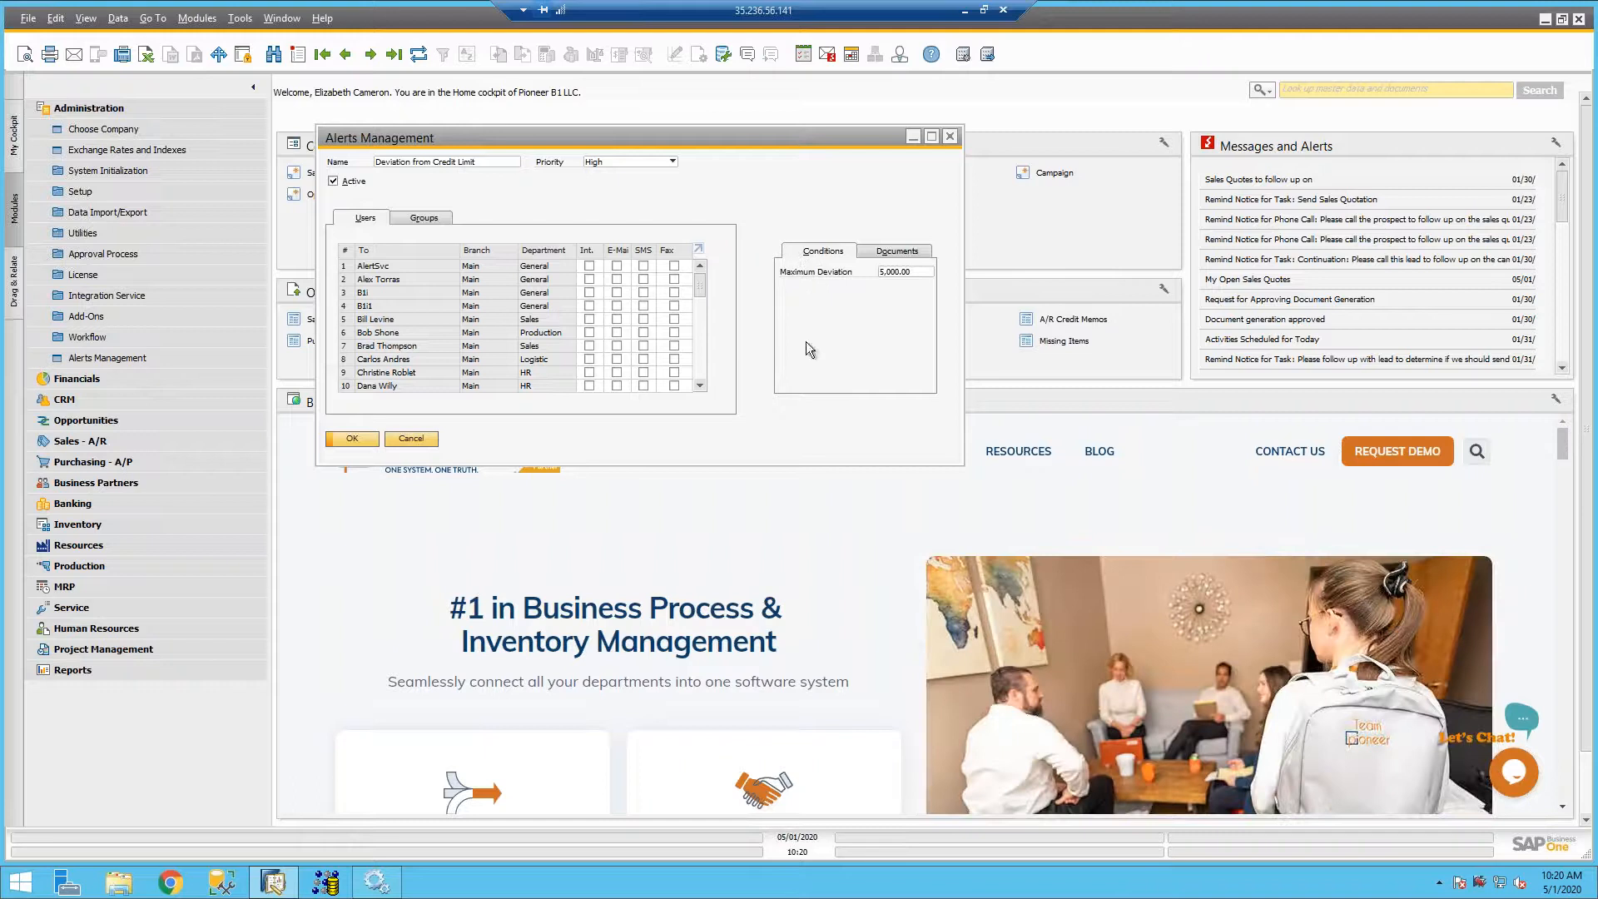
- Find the Deviation from Discount (in %) alert among all defined alerts and review its internal message recipient and document types
key("ctrl+f")
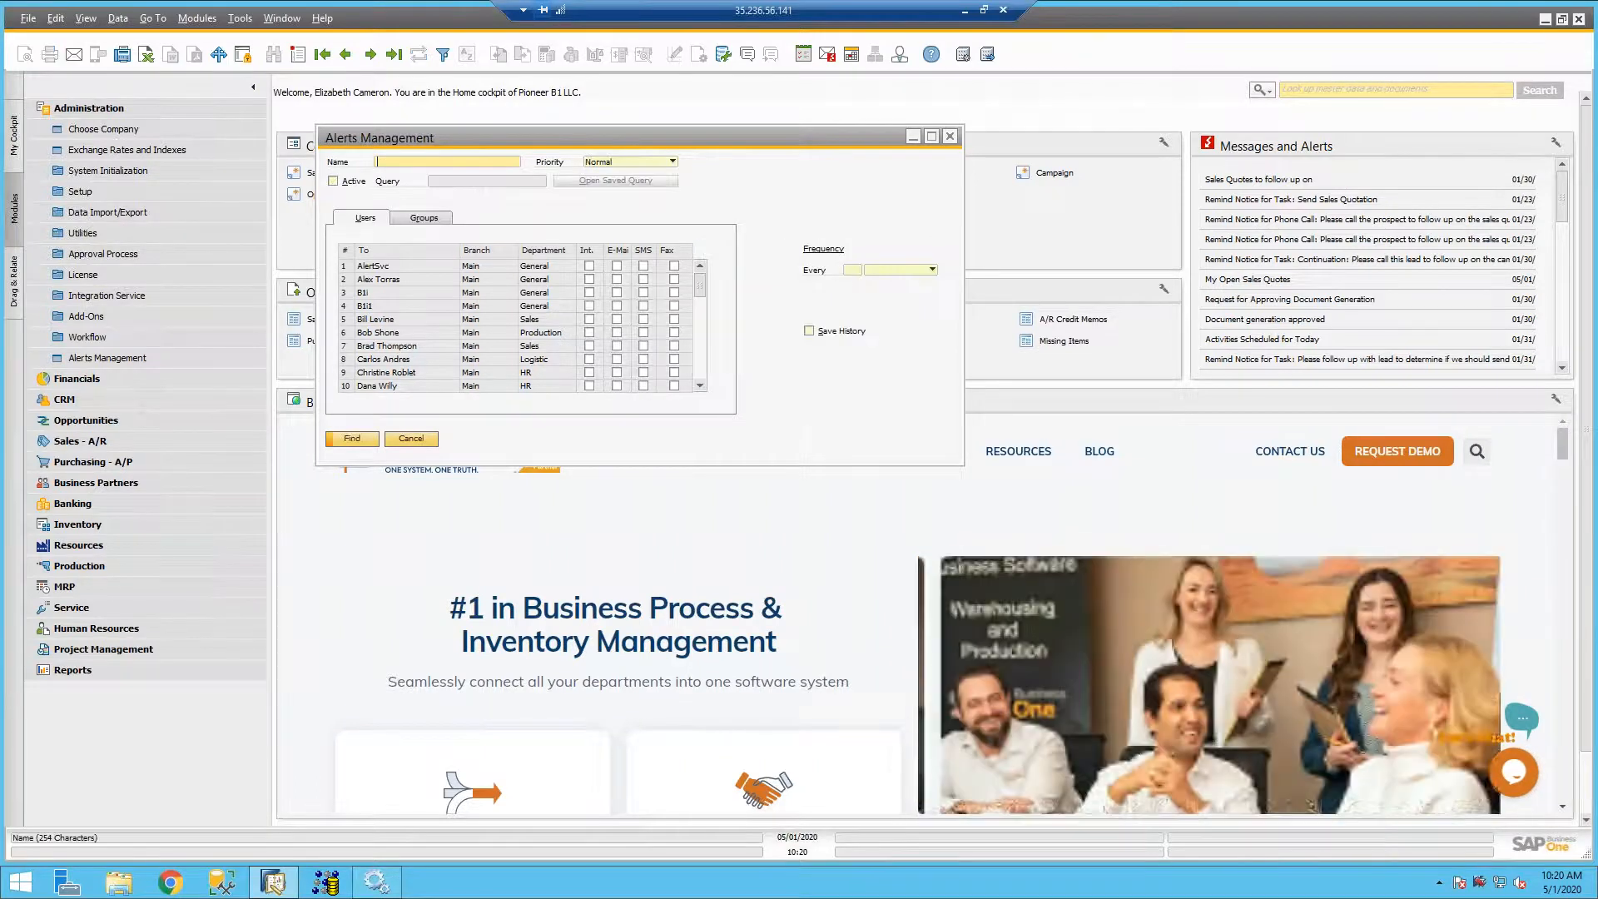
key("Return")
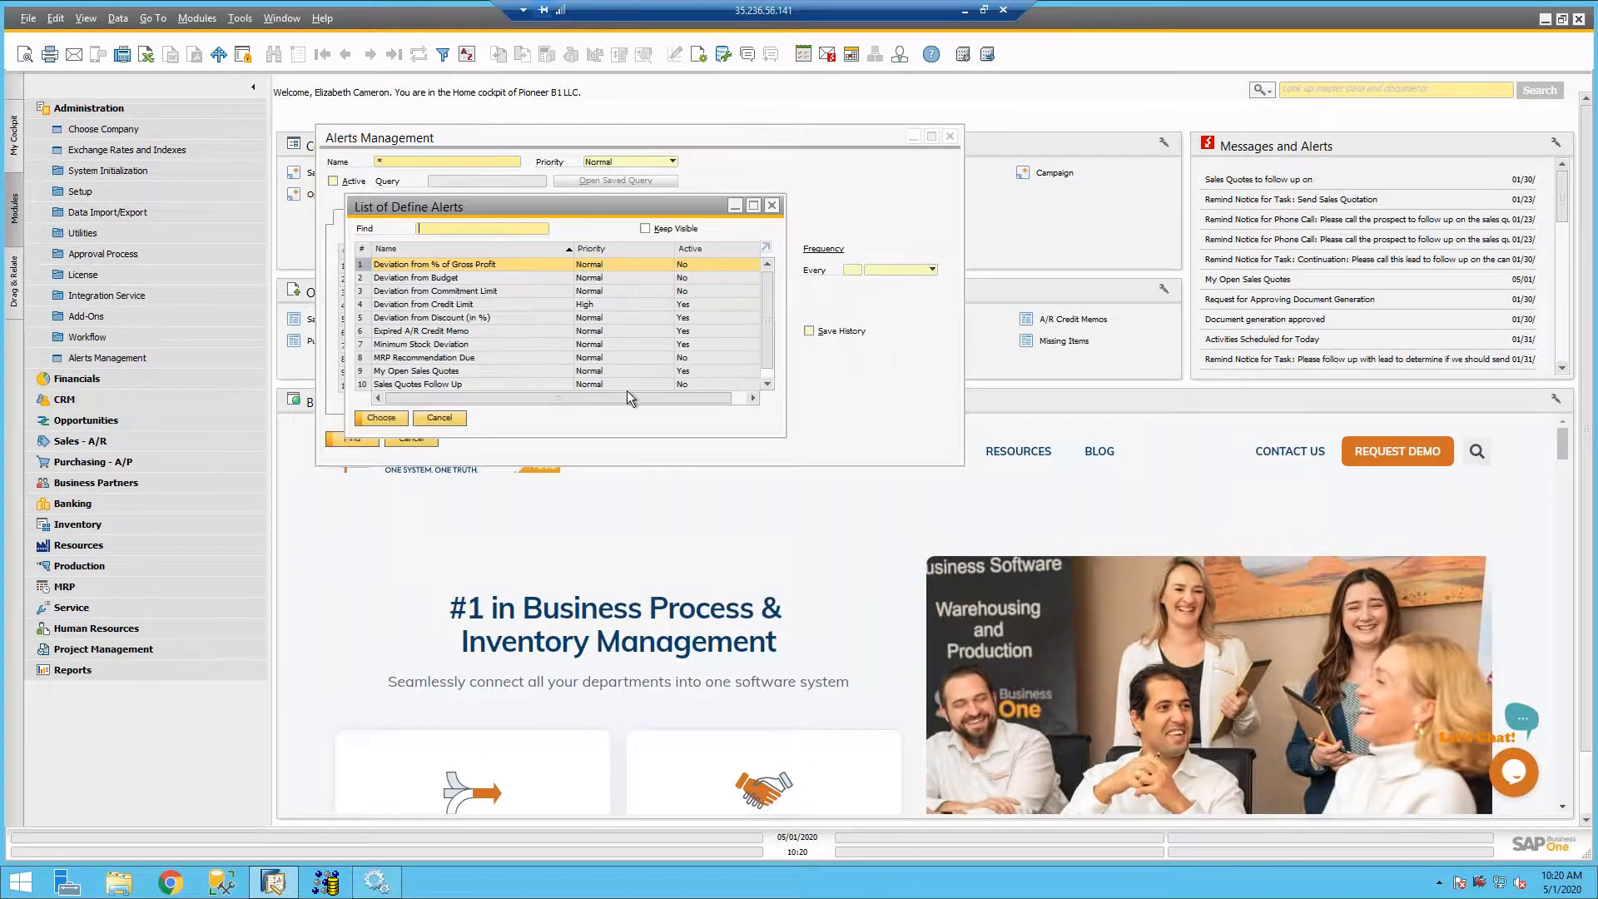
double_click(478, 318)
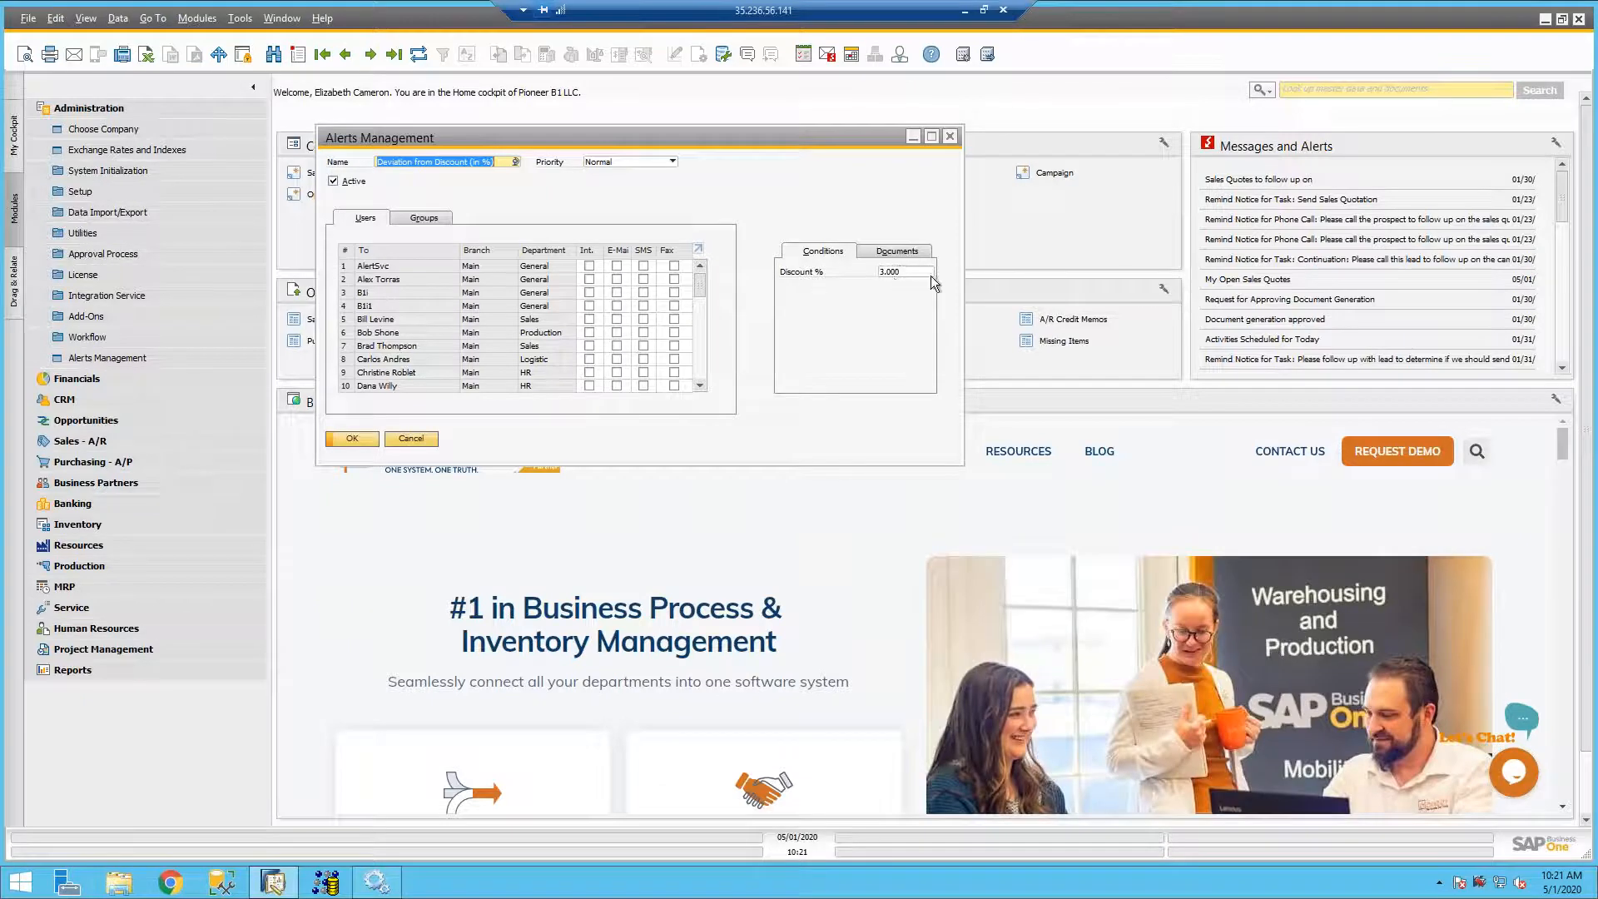
mouse_move(703, 288)
left_mouse_down()
mouse_move(696, 335)
mouse_move(696, 312)
left_mouse_up()
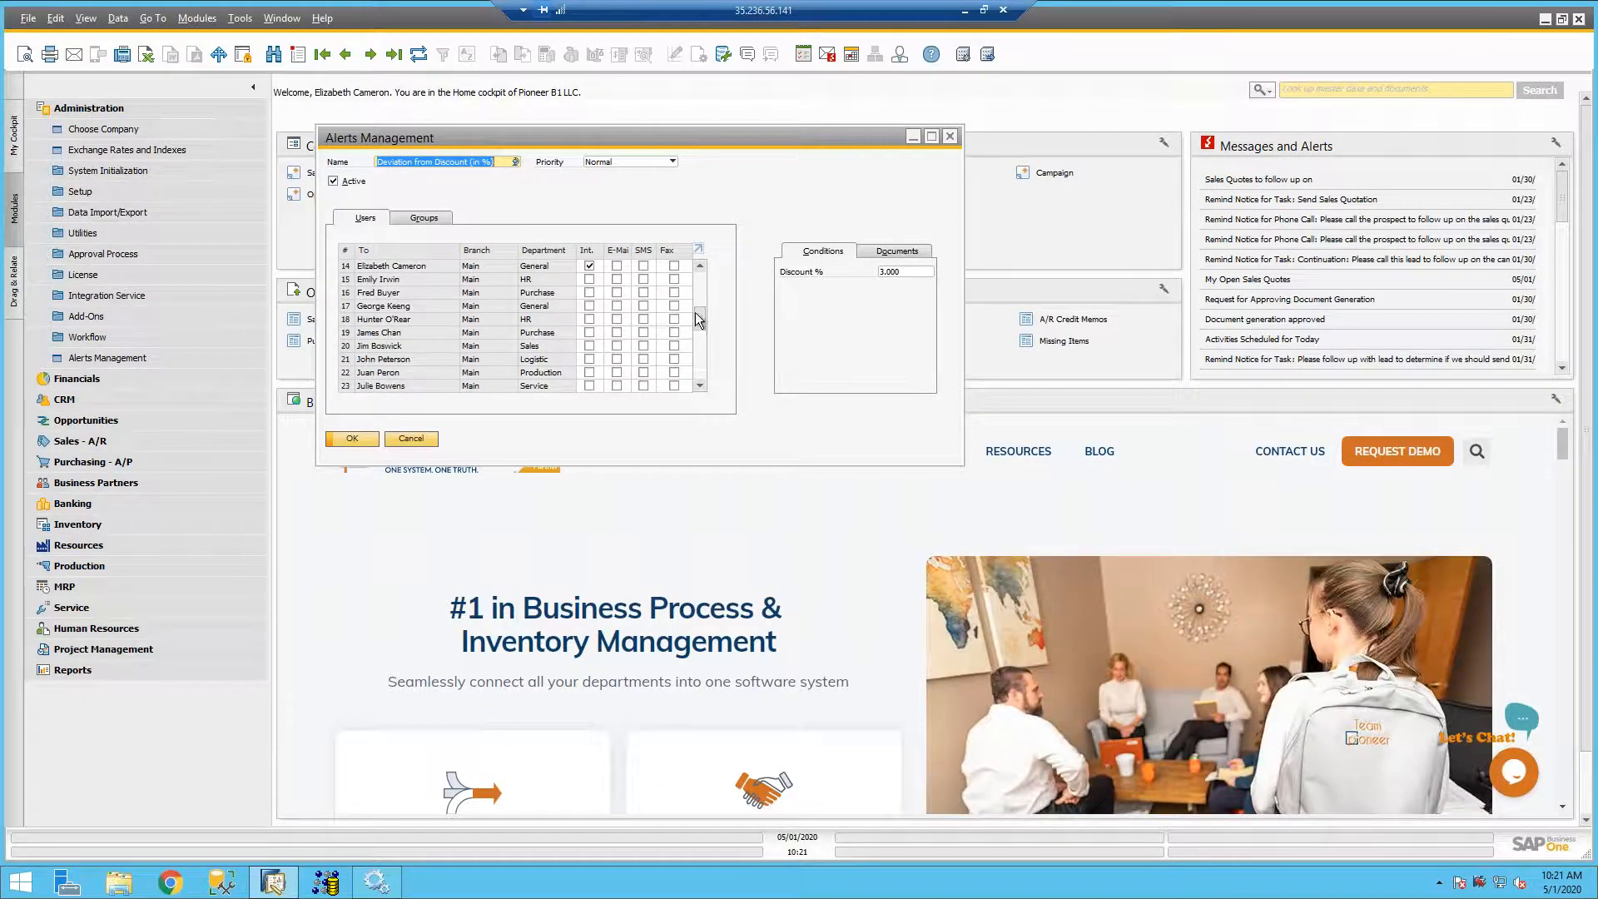
left_click(588, 265)
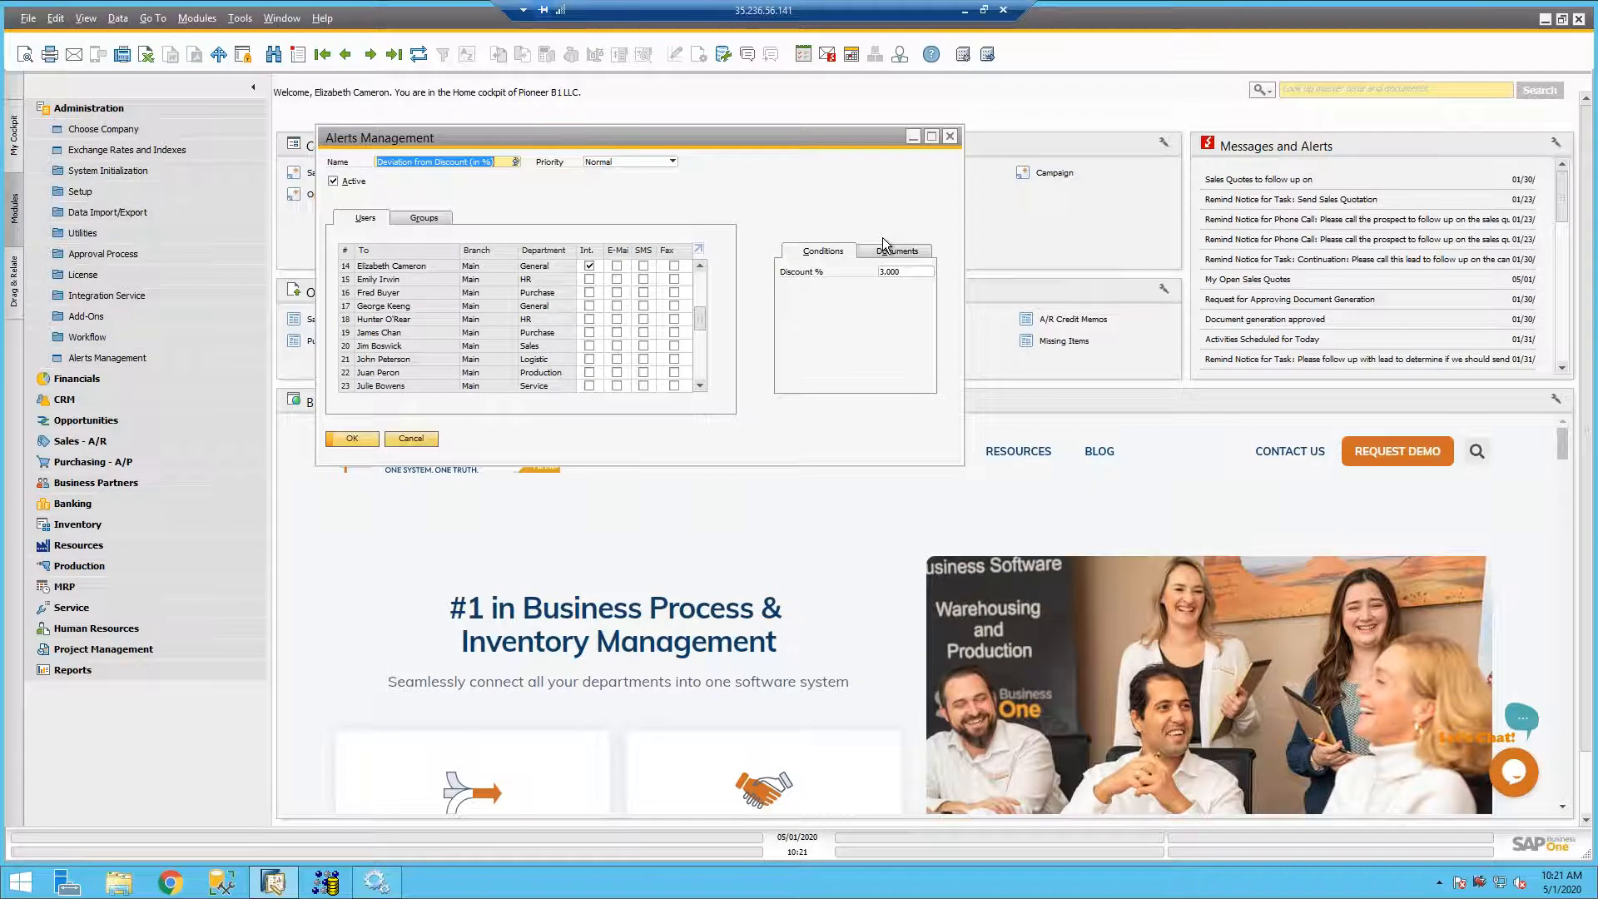
left_click(884, 248)
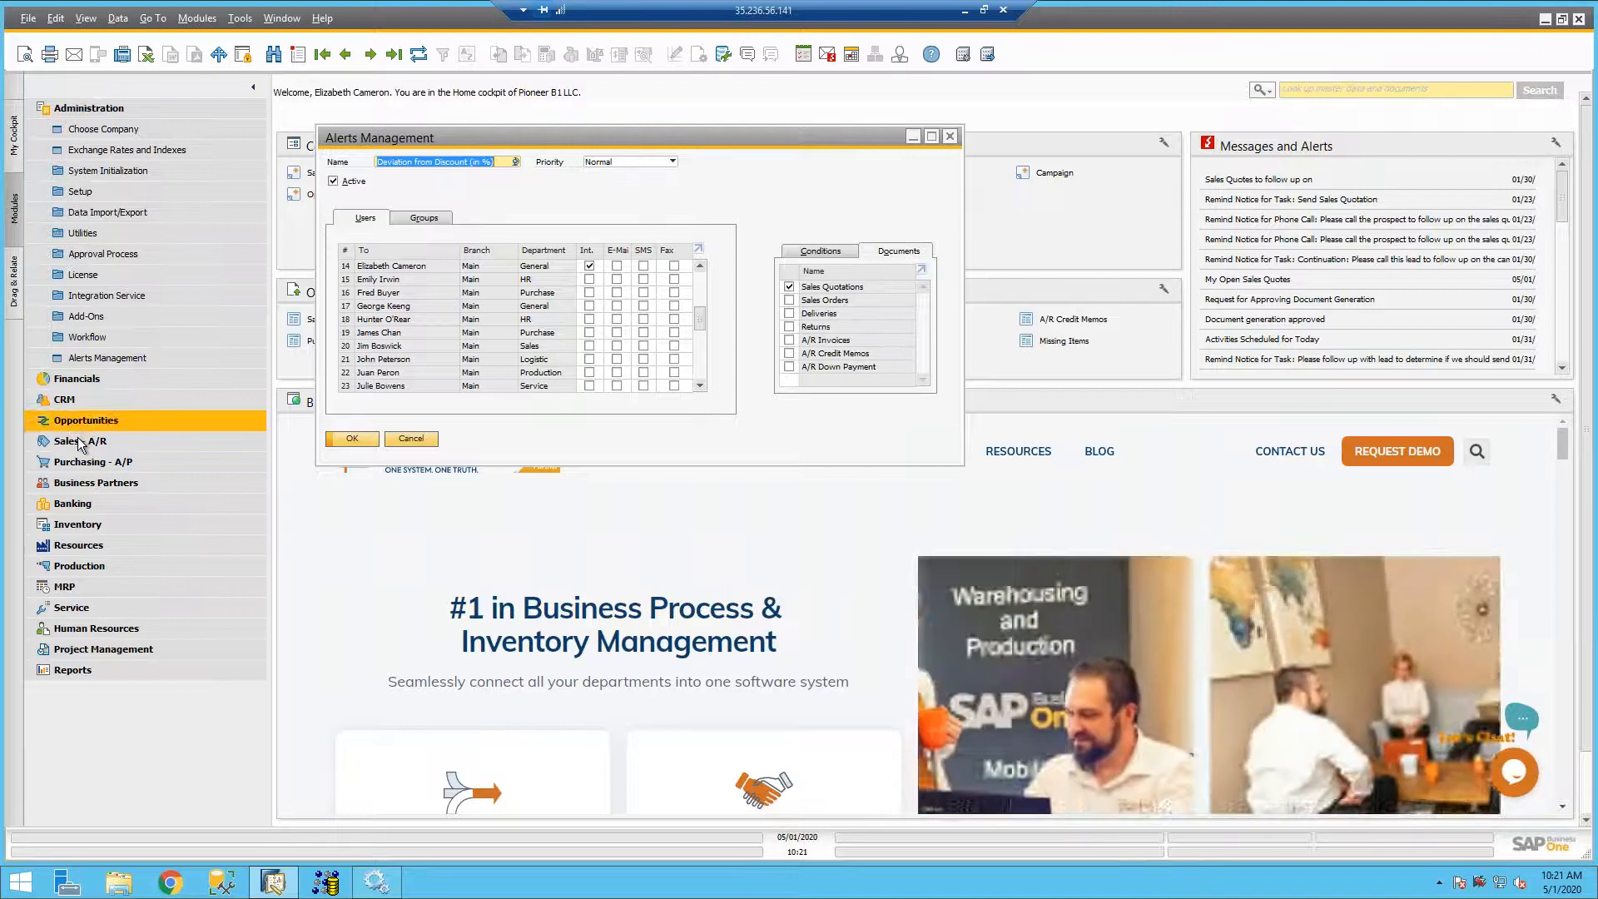
- Start a new sales quotation for Acme Corporation with a line for the first MESA GENERATOR PARTS item
left_click(78, 437)
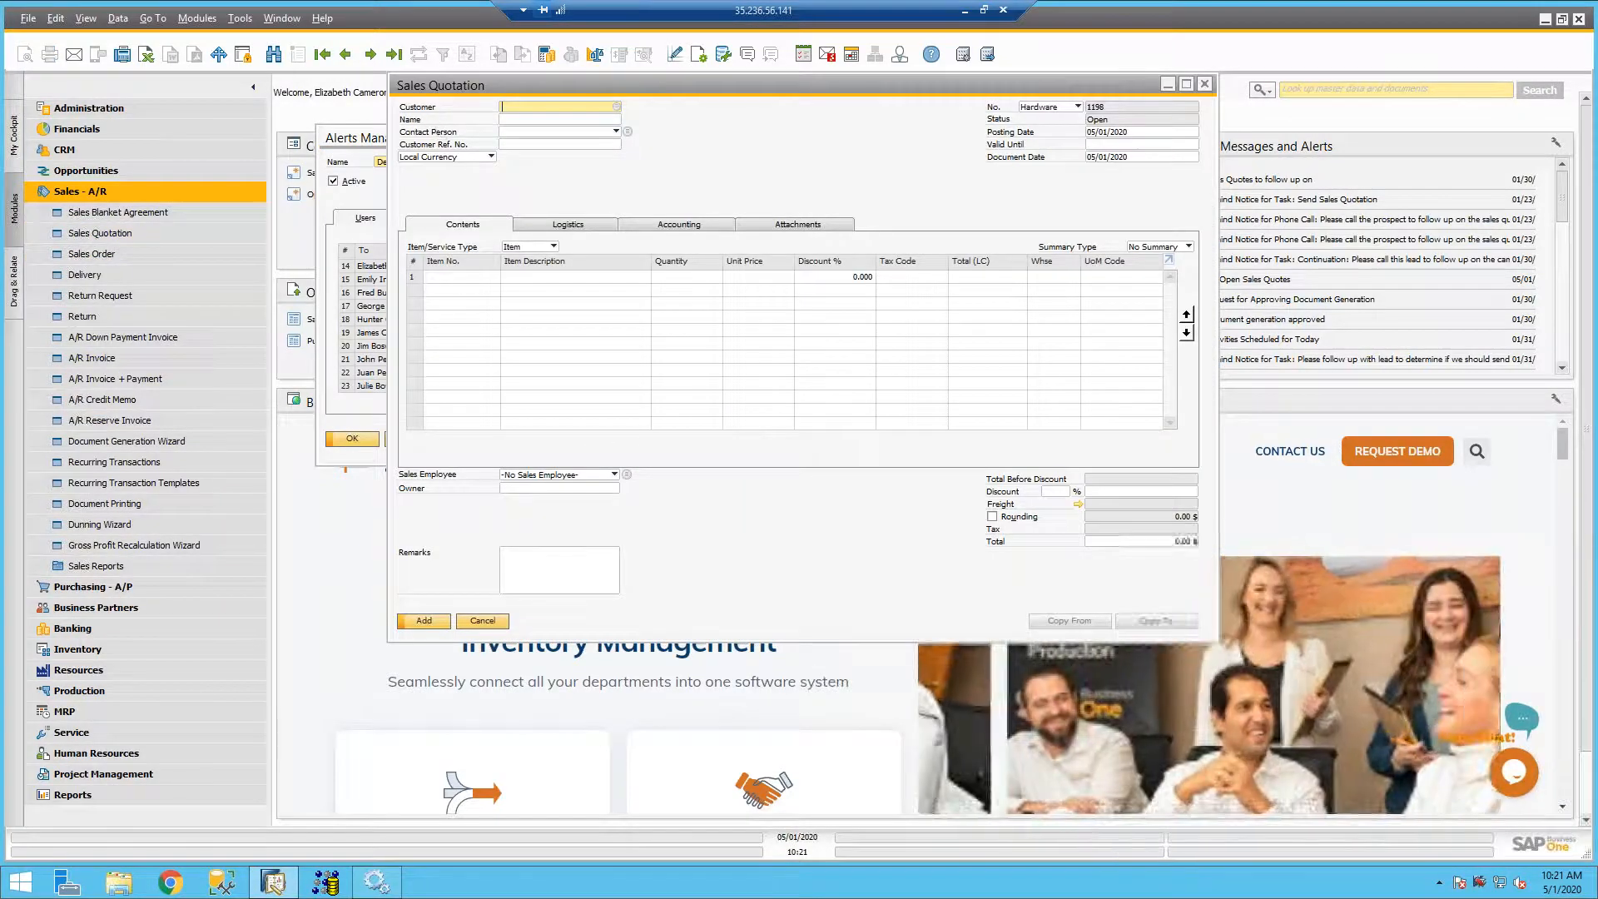
key("Tab")
double_click(417, 264)
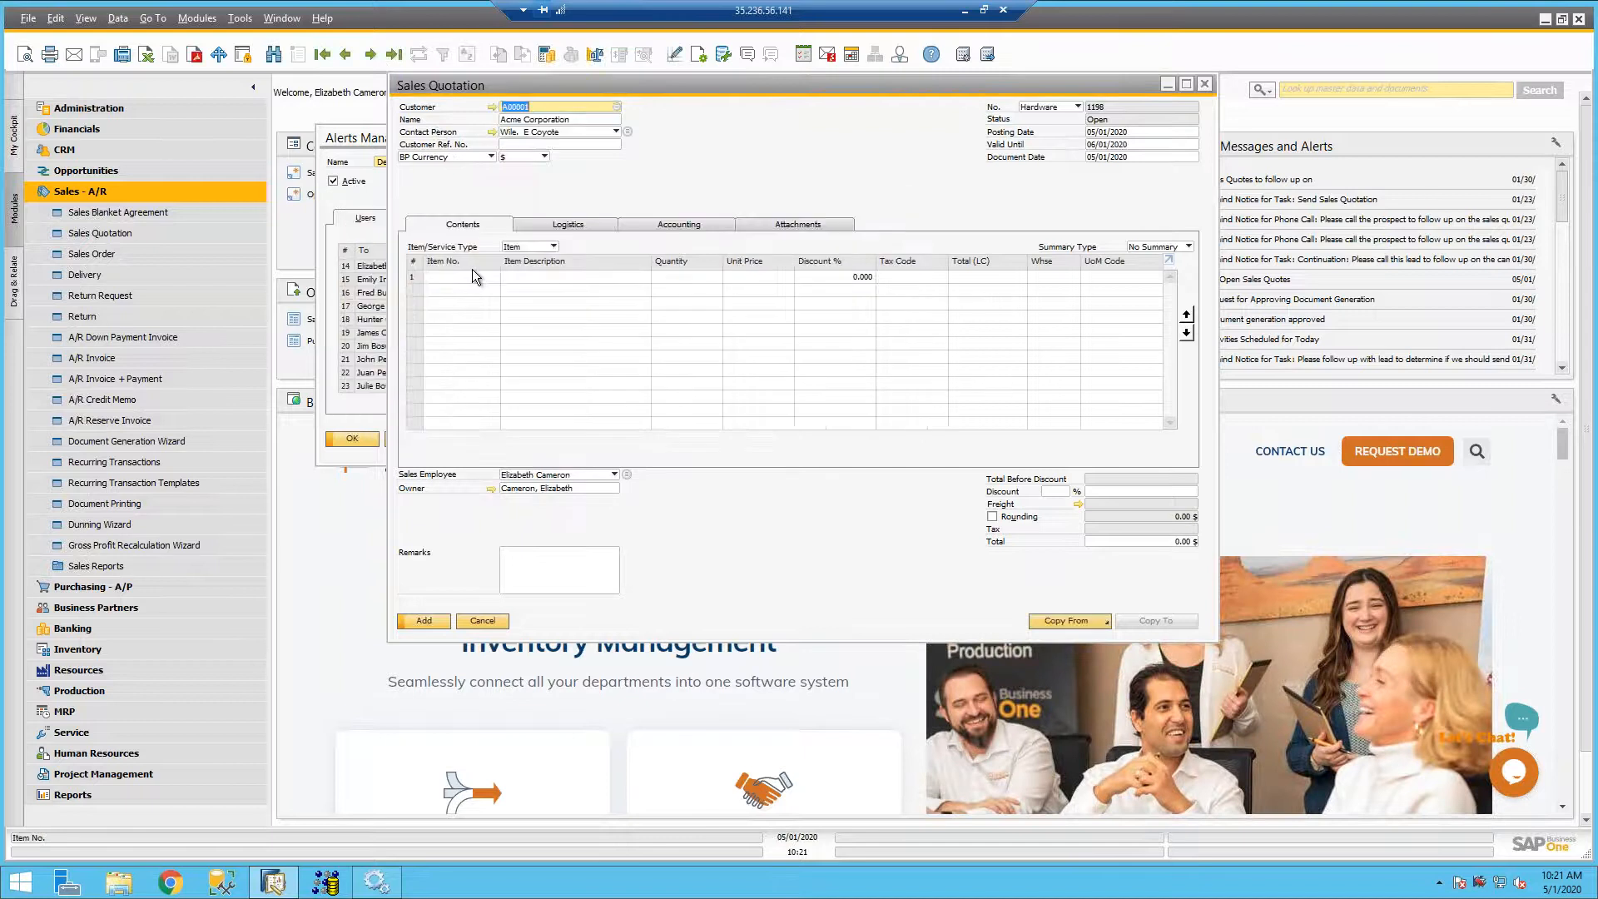
key("Tab")
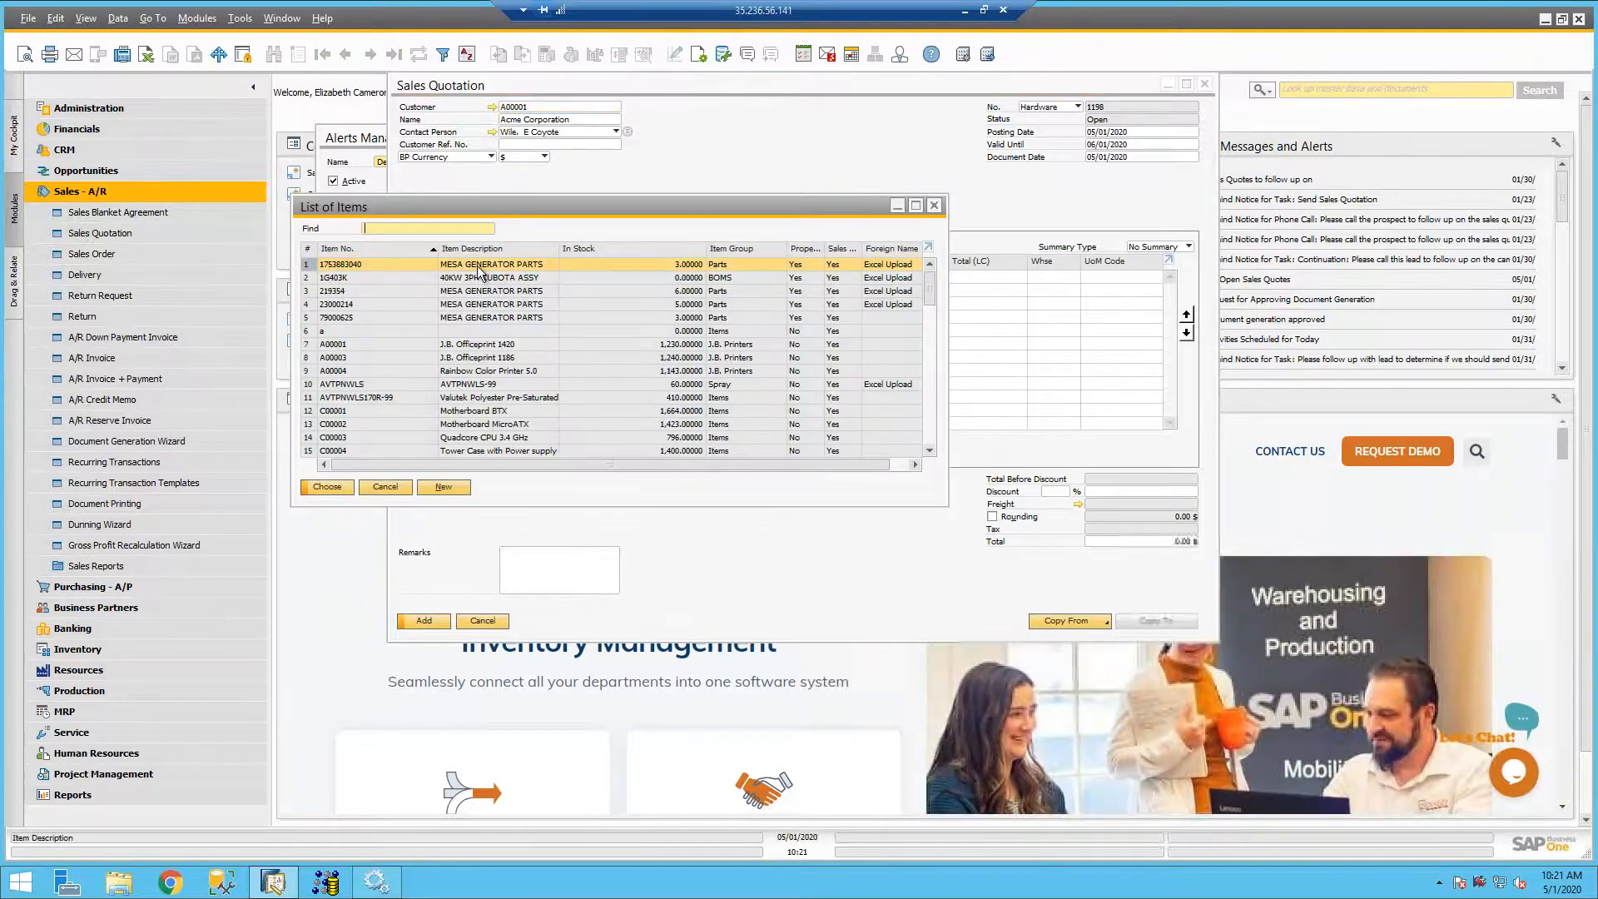
double_click(514, 265)
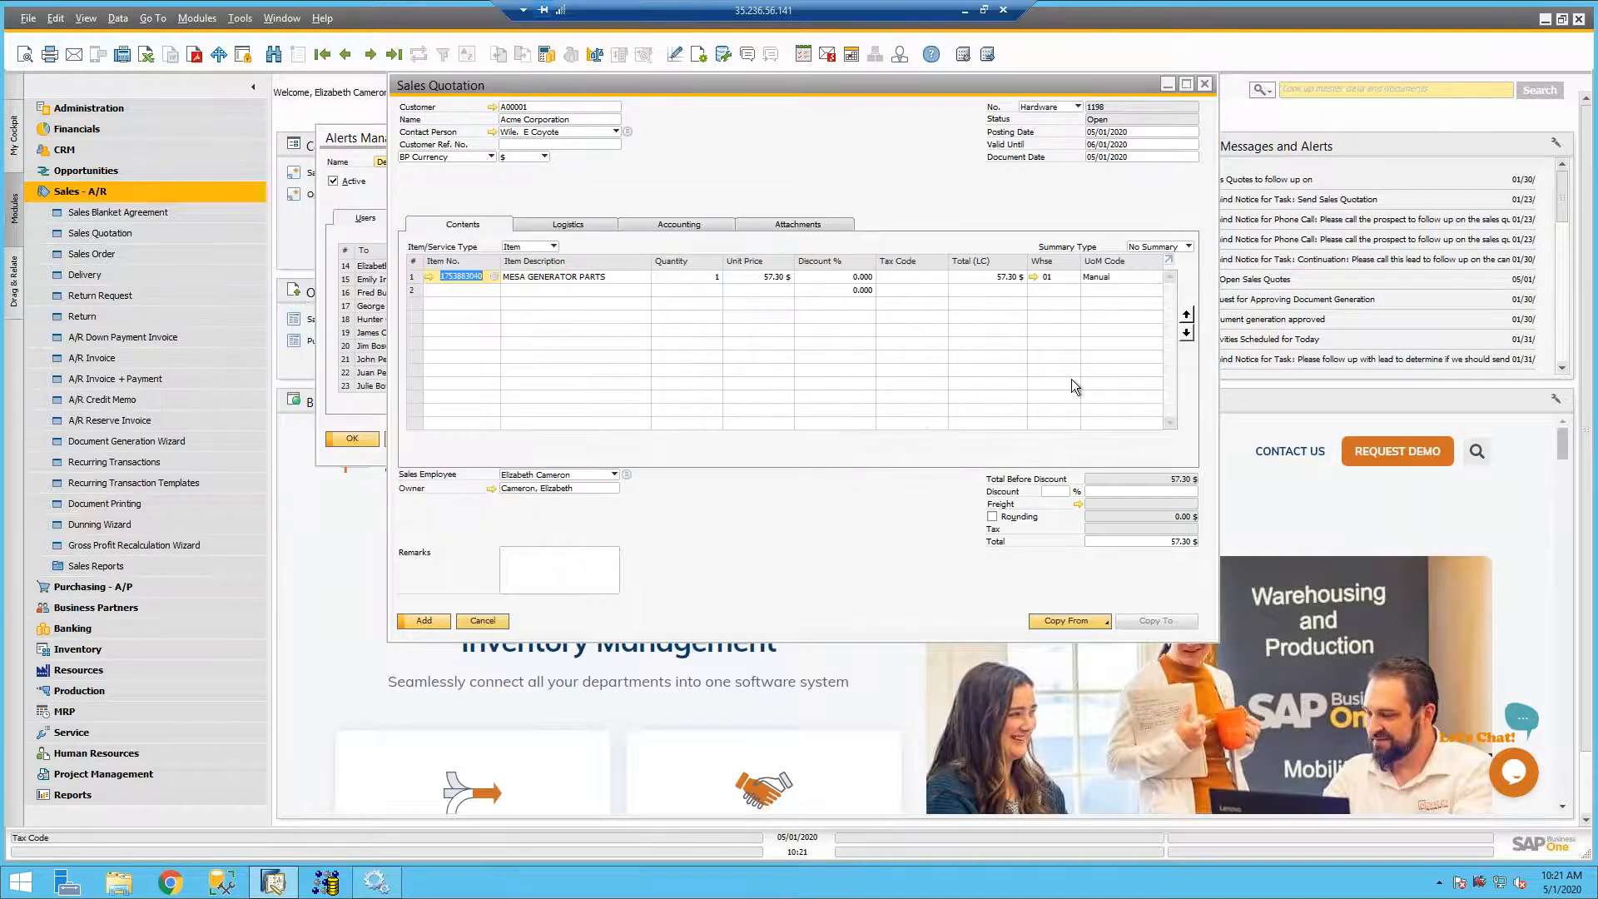
- Set the quotation's document discount to 4 % and add the quotation
left_click(1059, 491)
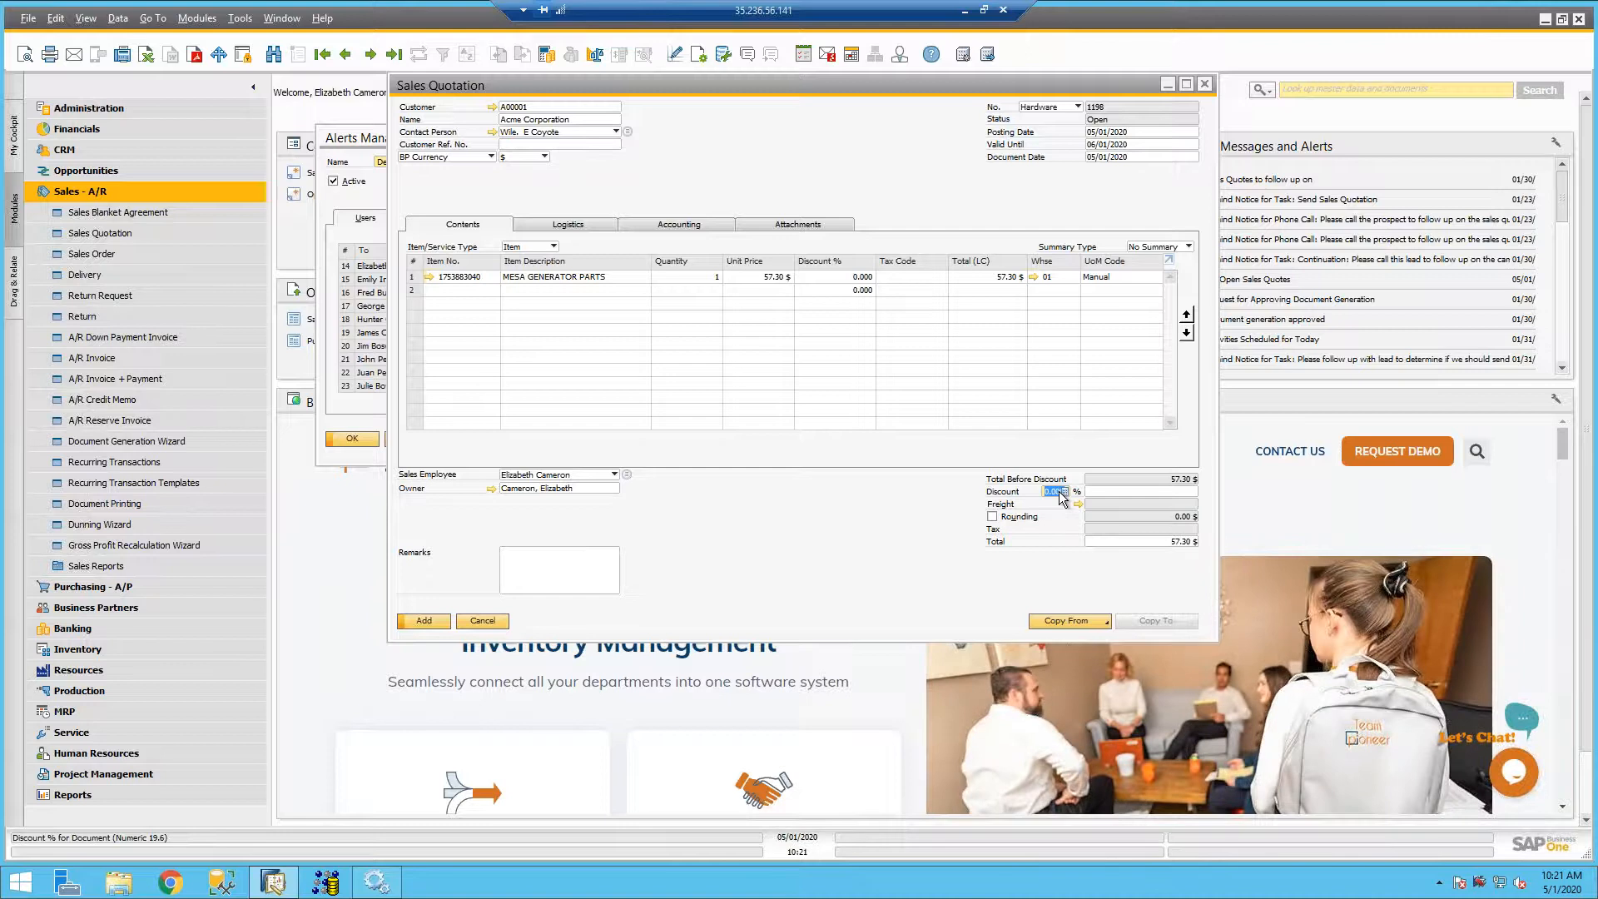
type("4")
left_click(423, 621)
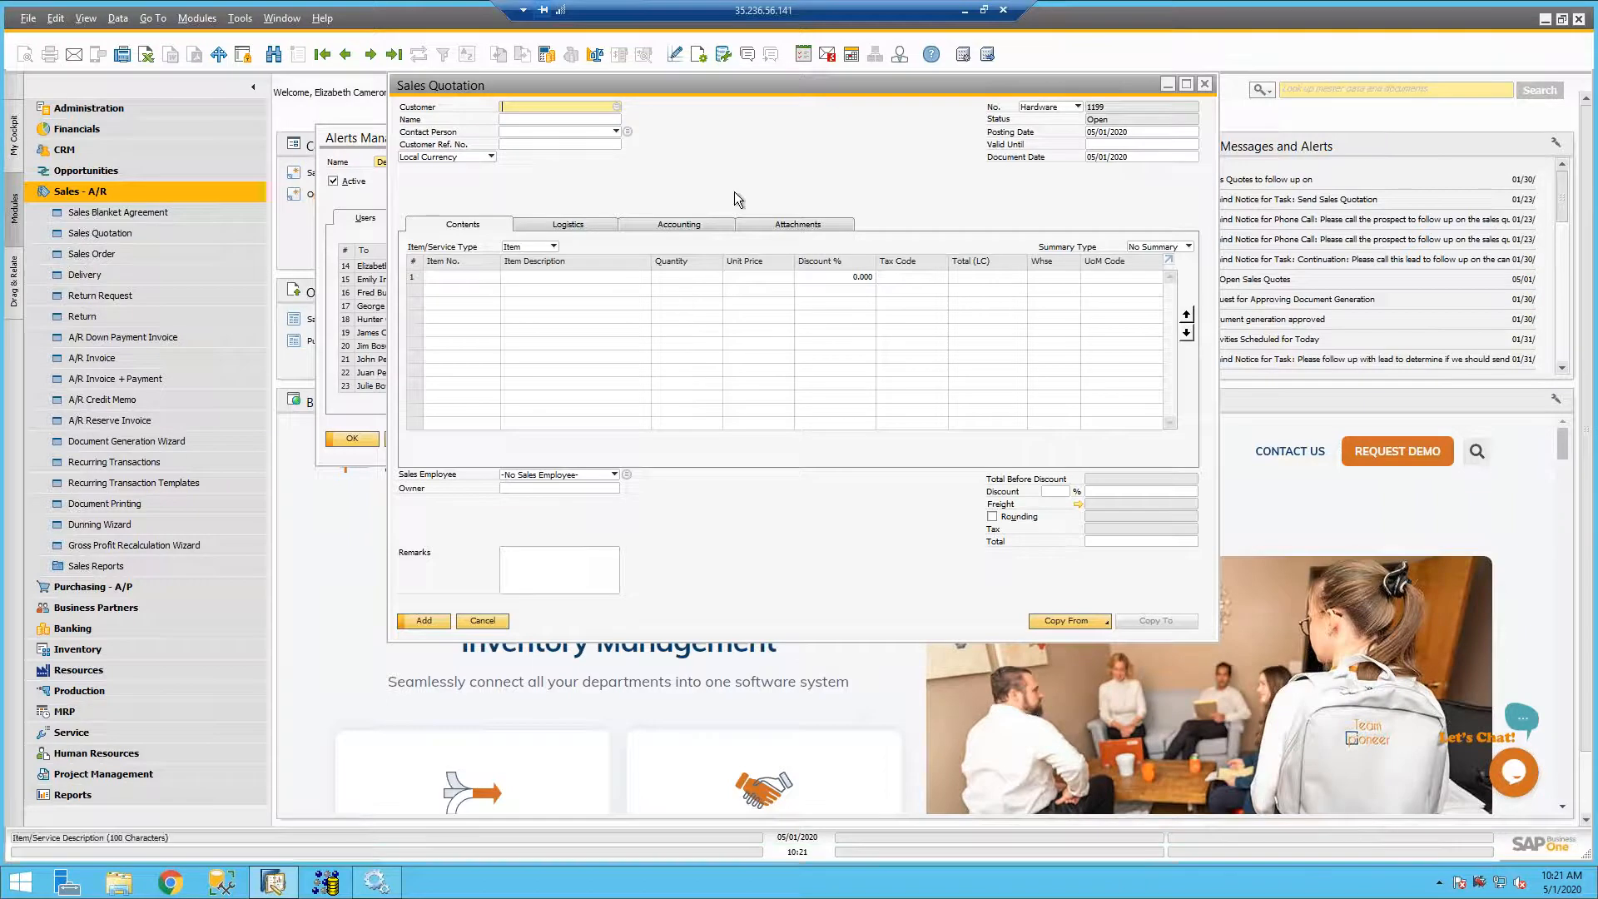
- Open the Messages/Alerts Overview to see the received alerts and close the blank sales quotation covering the workspace
left_click(828, 55)
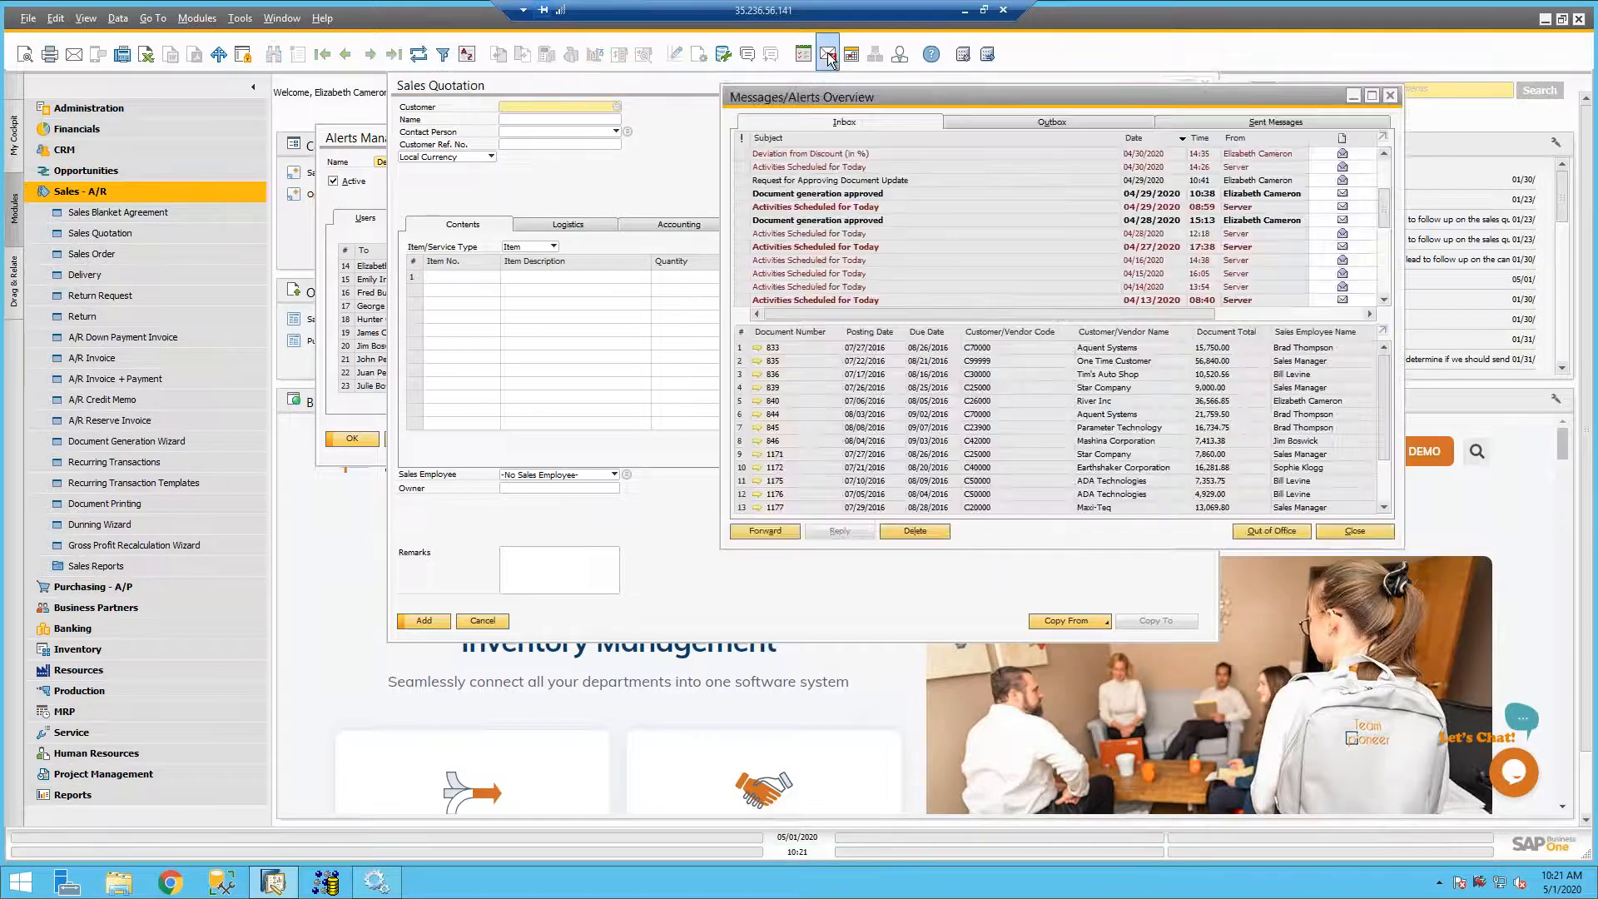
left_click(696, 86)
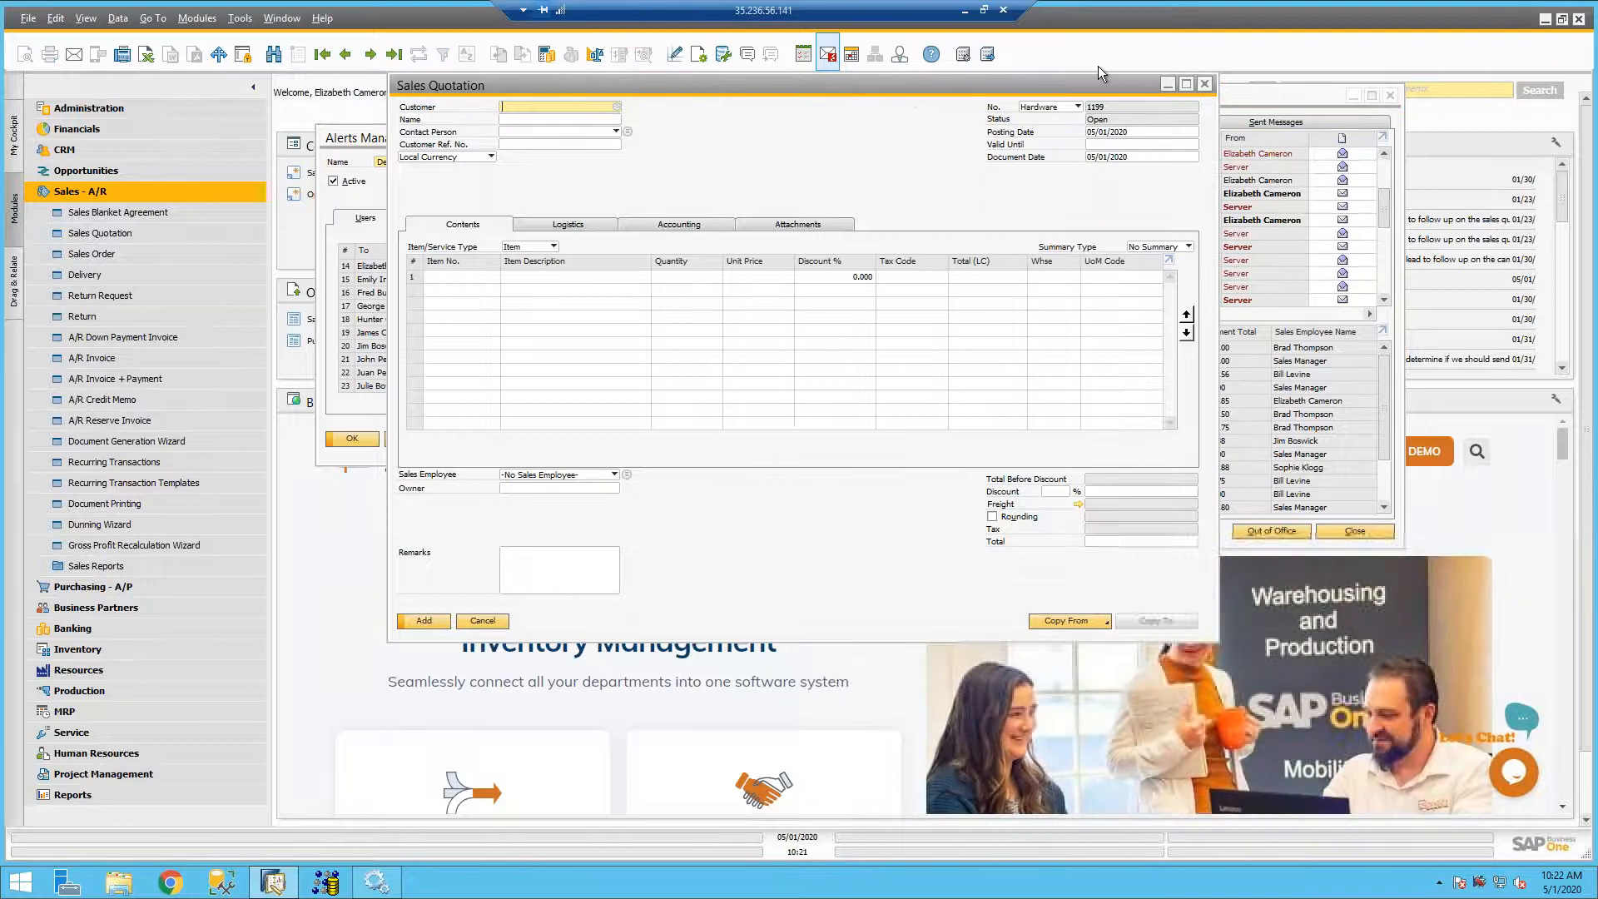
left_click_drag(1116, 83, 990, 140)
left_click(1078, 141)
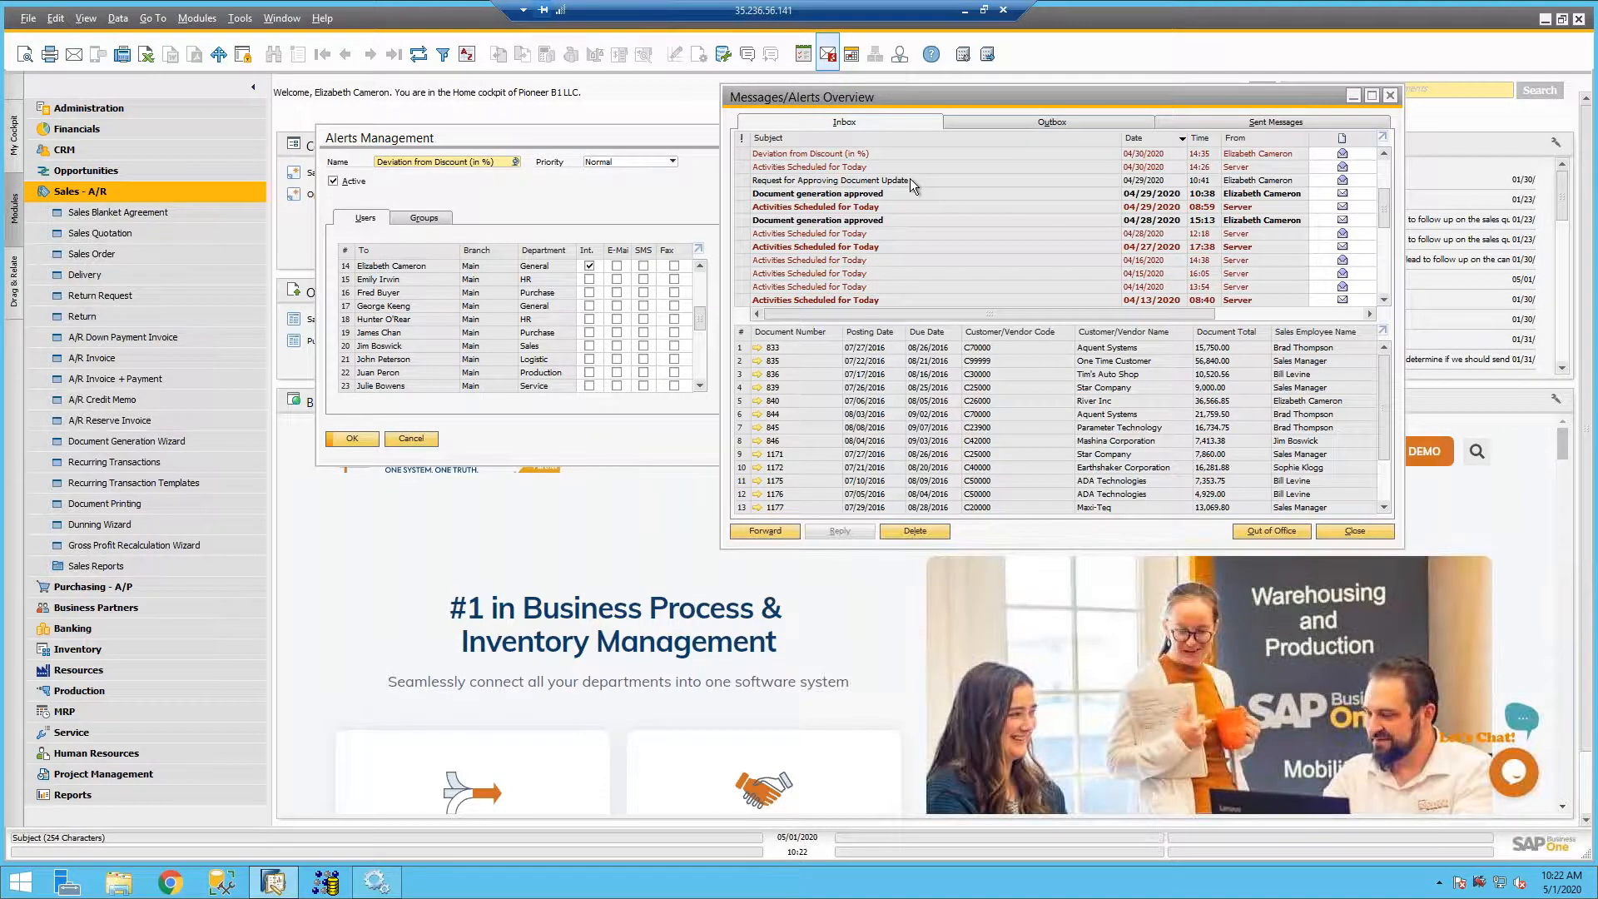
- Run the My Open Sales Quotes query from the Alerts category of the Query Manager and review its statement and results
left_click(726, 53)
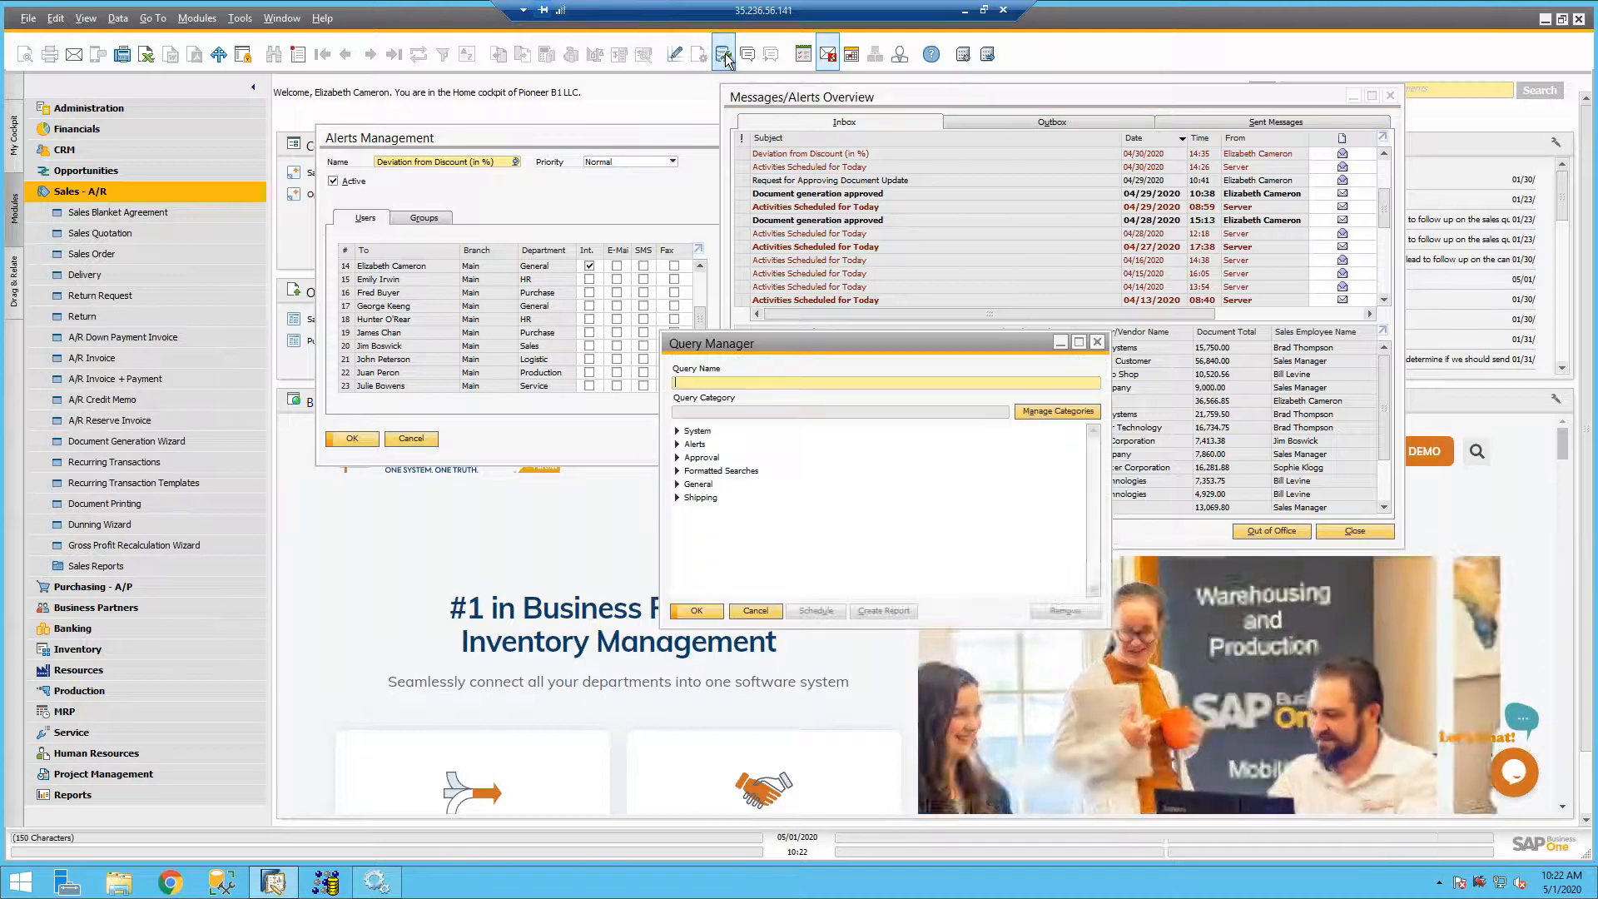
left_click(677, 444)
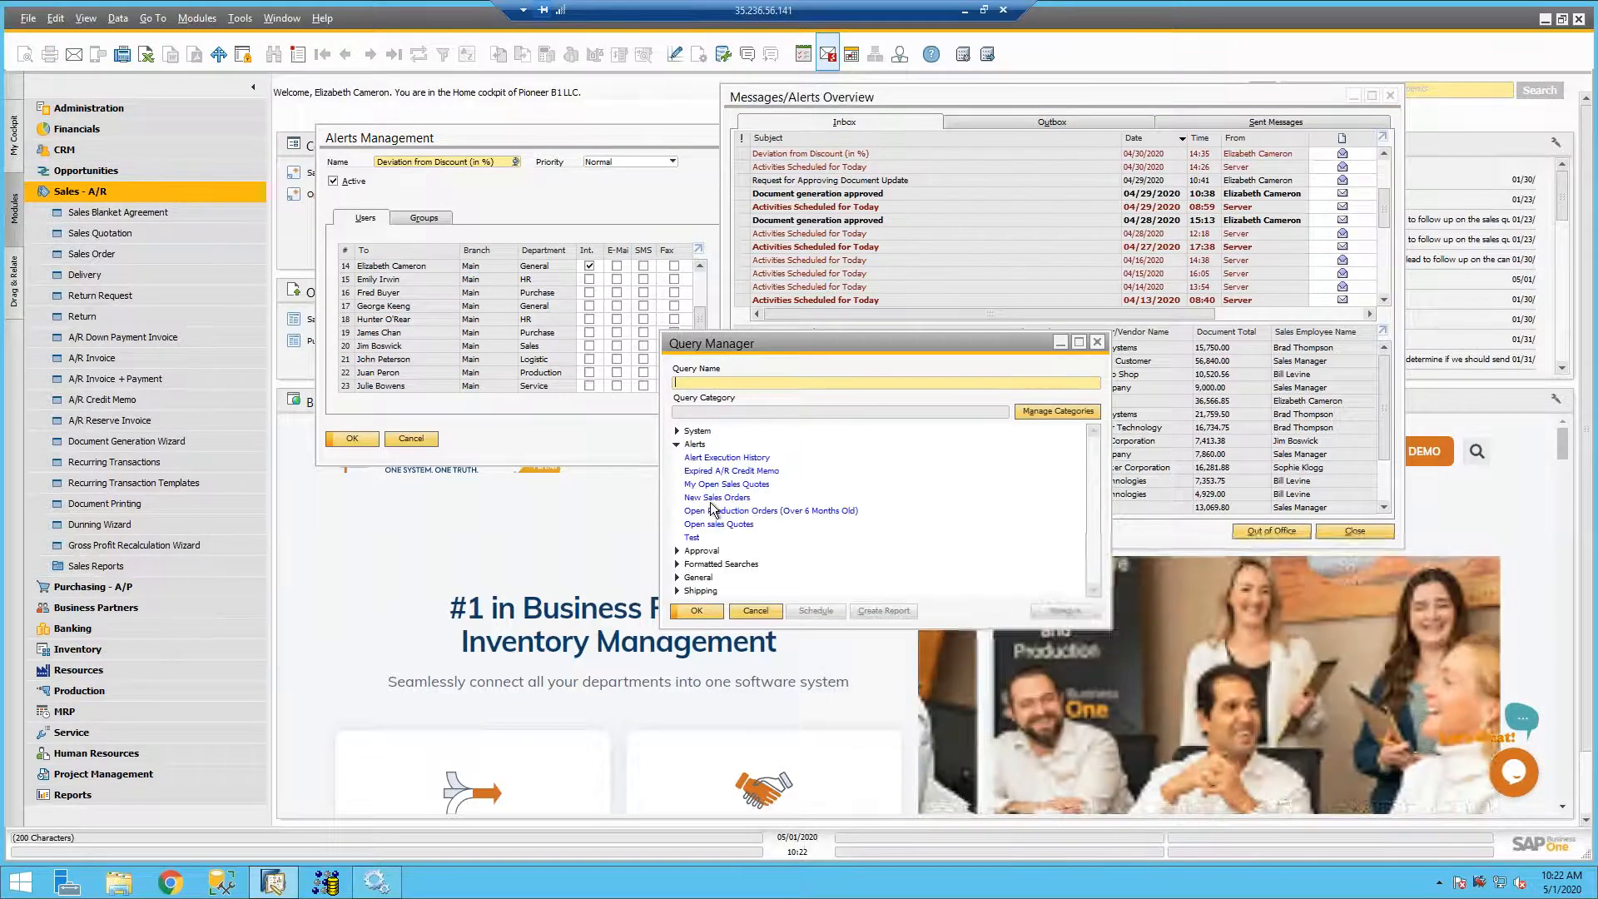
double_click(725, 484)
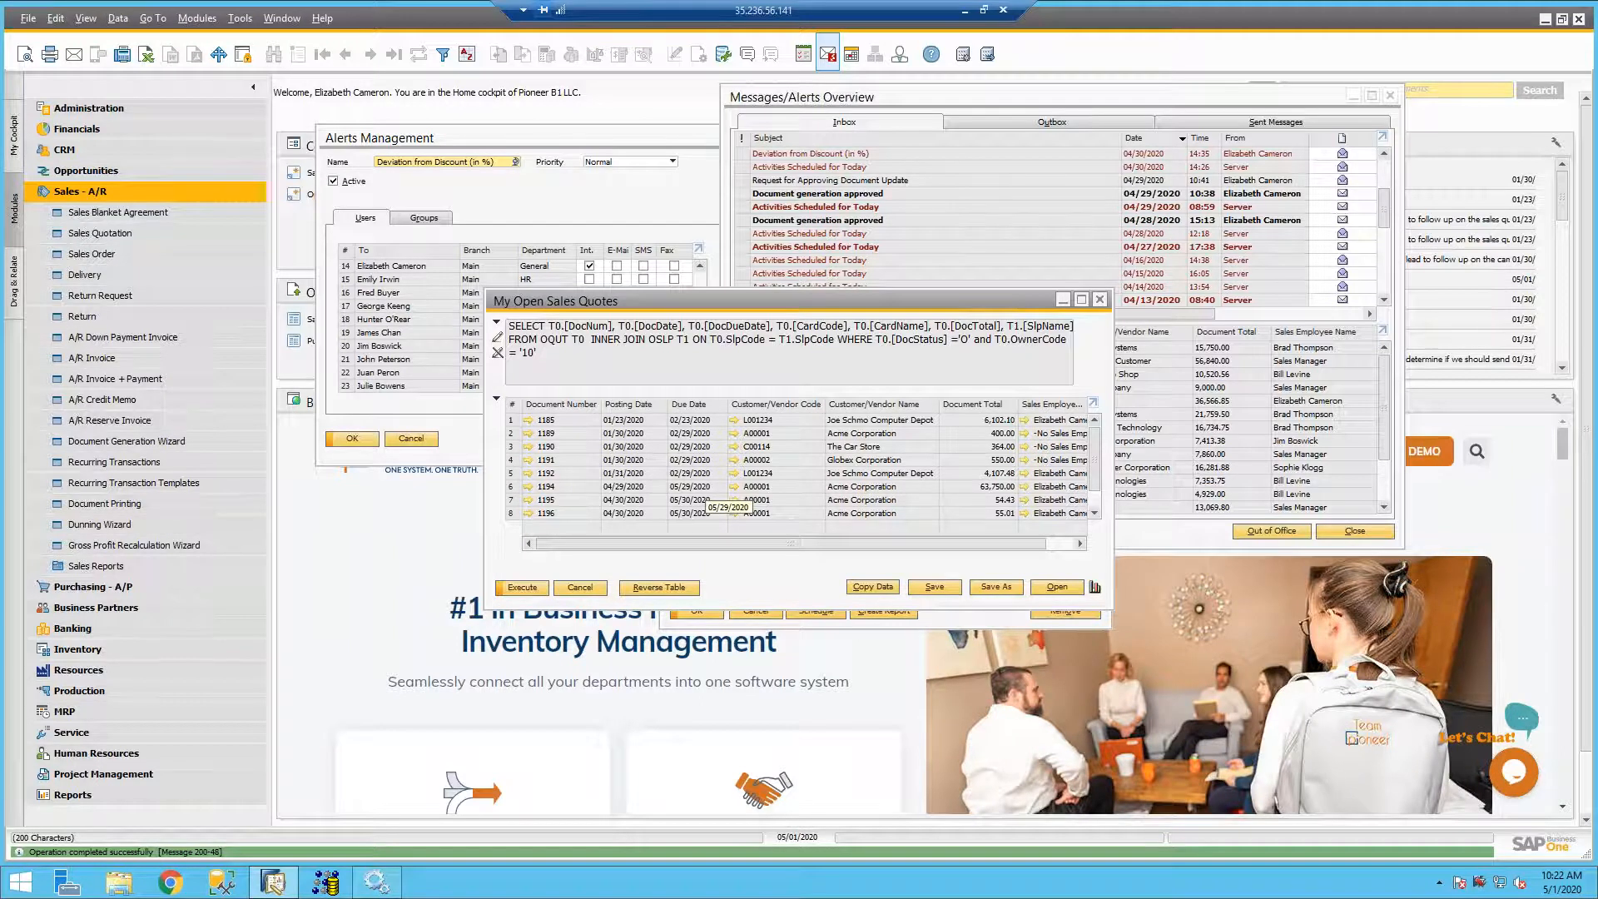
- Return to Alerts Management and look up the My Open Sales Quotes alert in the list of all alerts
left_click(533, 141)
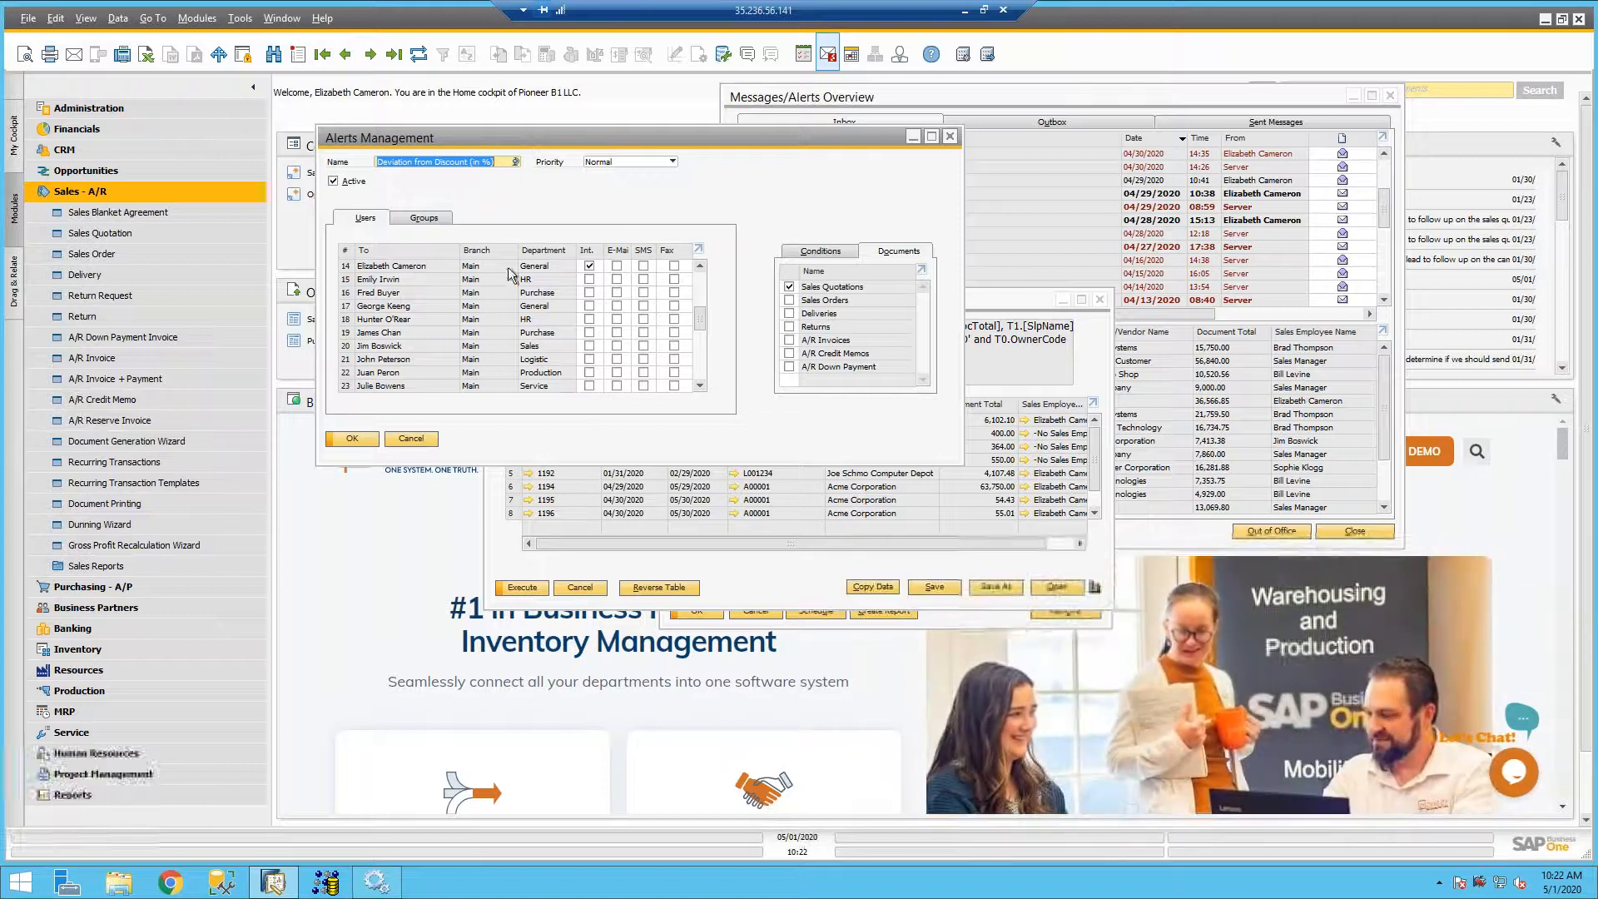
left_click(274, 55)
type("*")
key("Return")
double_click(444, 373)
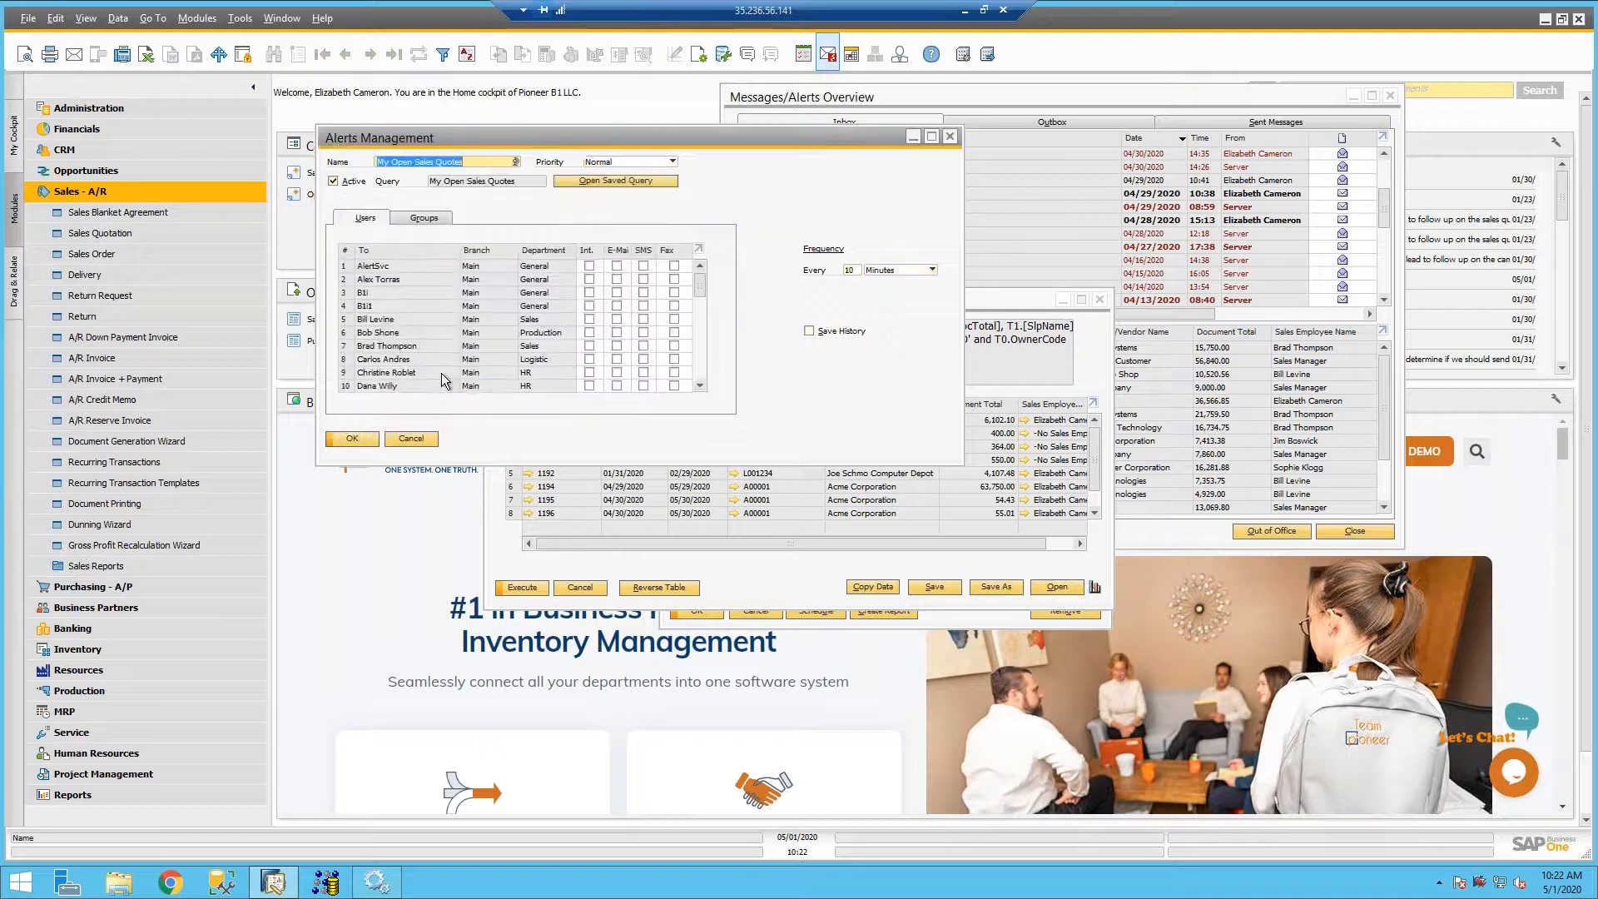
- Enlarge Alerts Management to review the alert's recipients, view its linked saved query in the Query Manager, and cancel the query selection
left_click(929, 135)
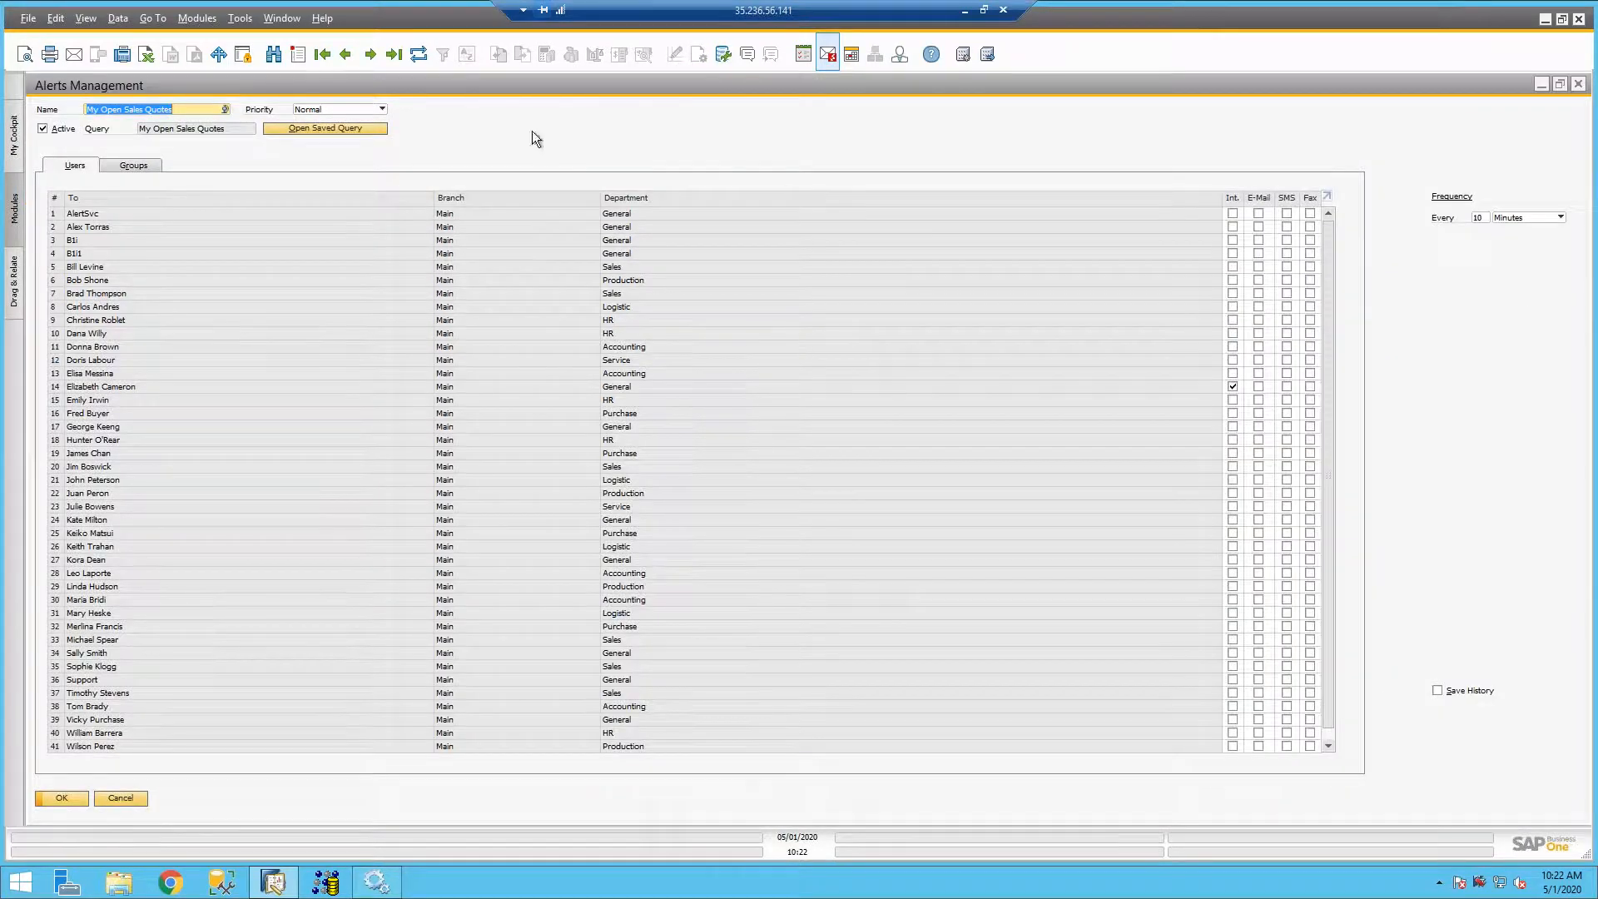
left_click(320, 131)
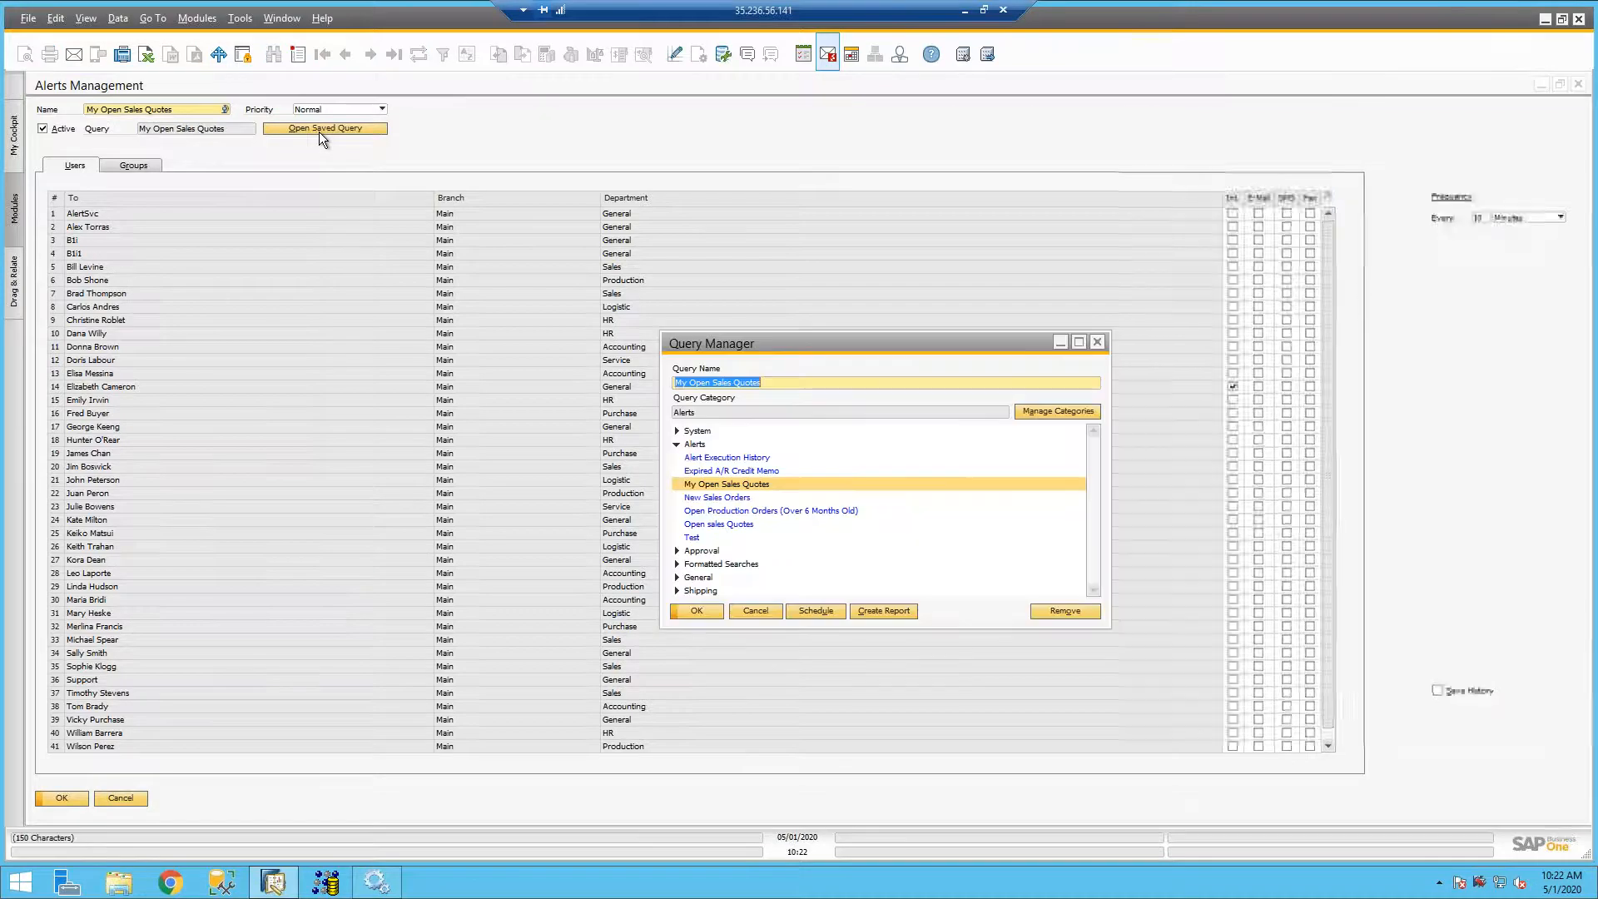
left_click(739, 609)
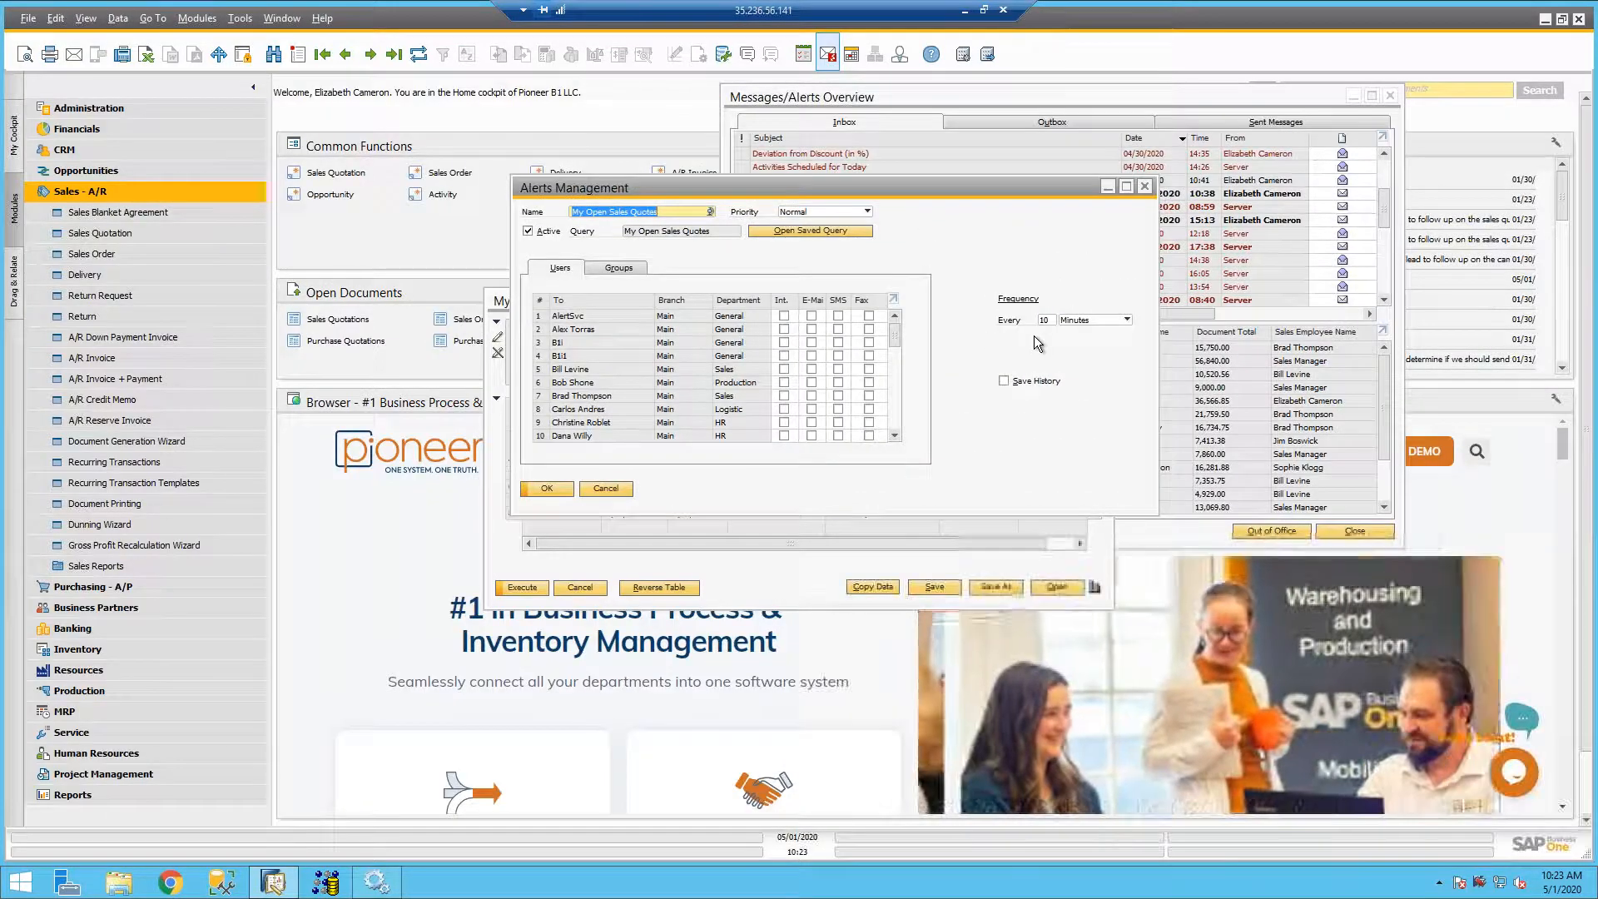
- Set the My Open Sales Quotes alert's frequency to every 1 day, save the alert and refresh the record
left_click(1065, 320)
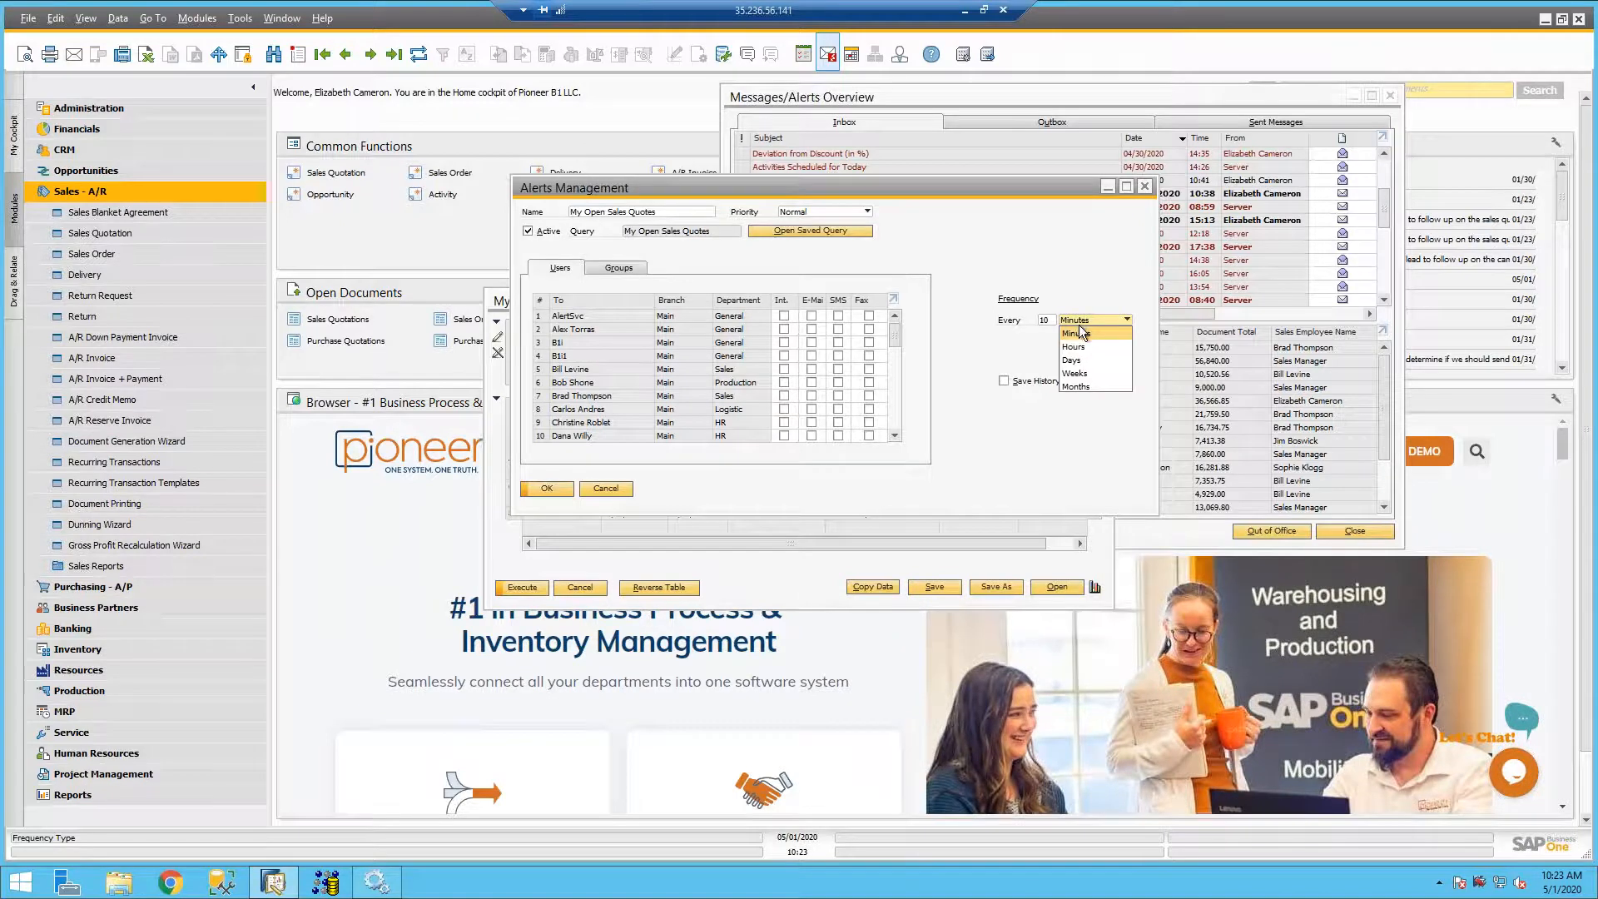
left_click(1082, 358)
left_click(1049, 323)
key("BackSpace")
key("Tab")
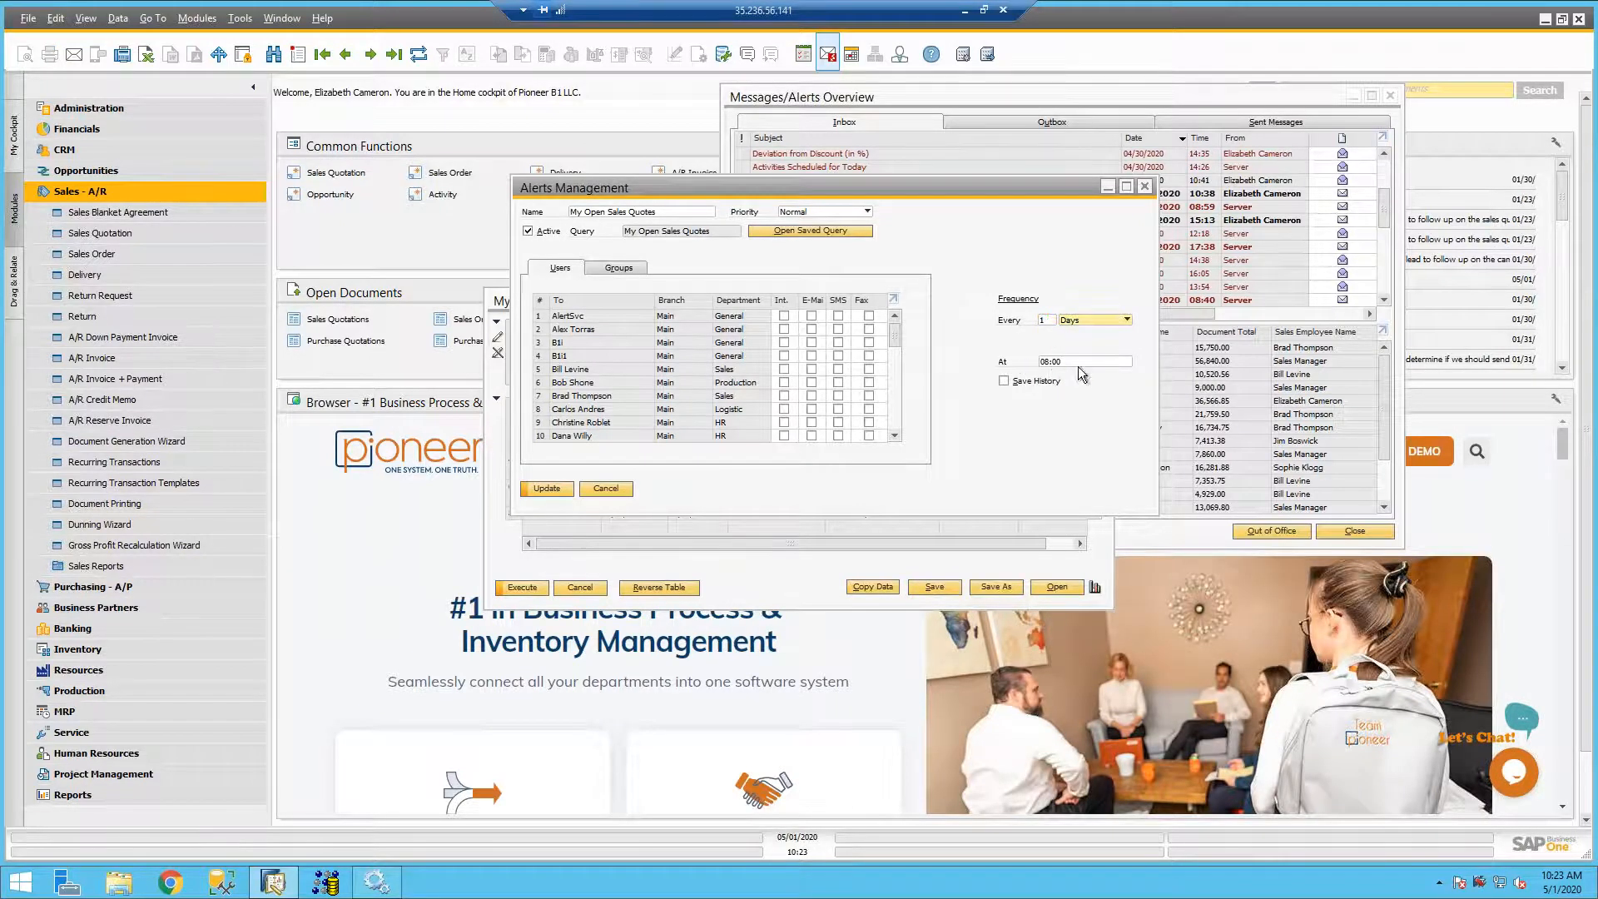
left_click(541, 492)
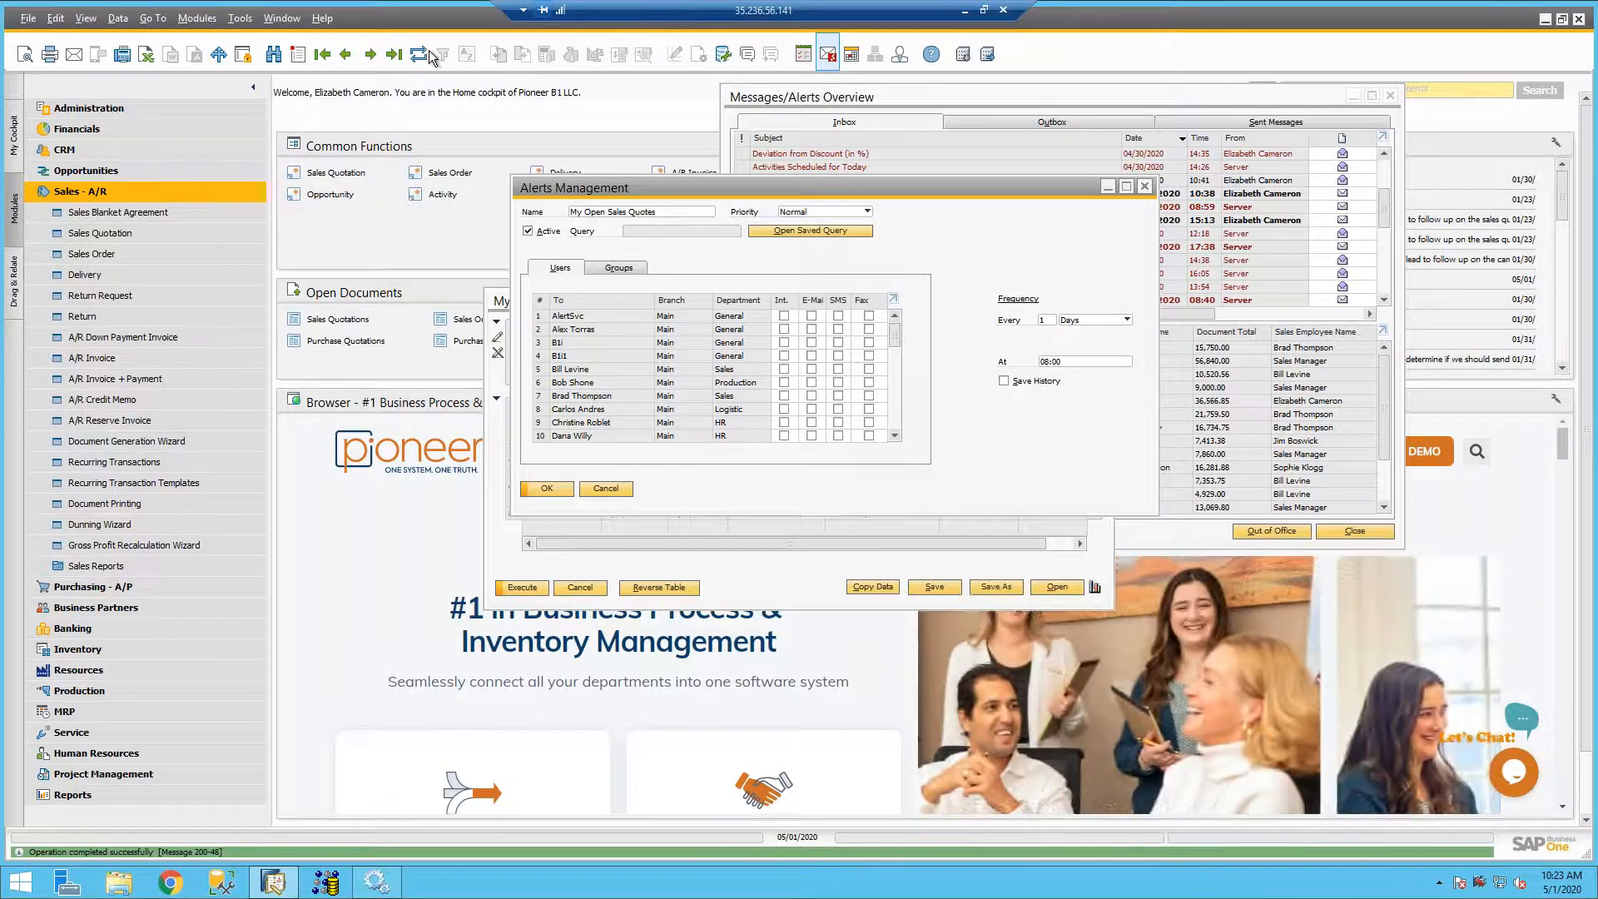
left_click(423, 52)
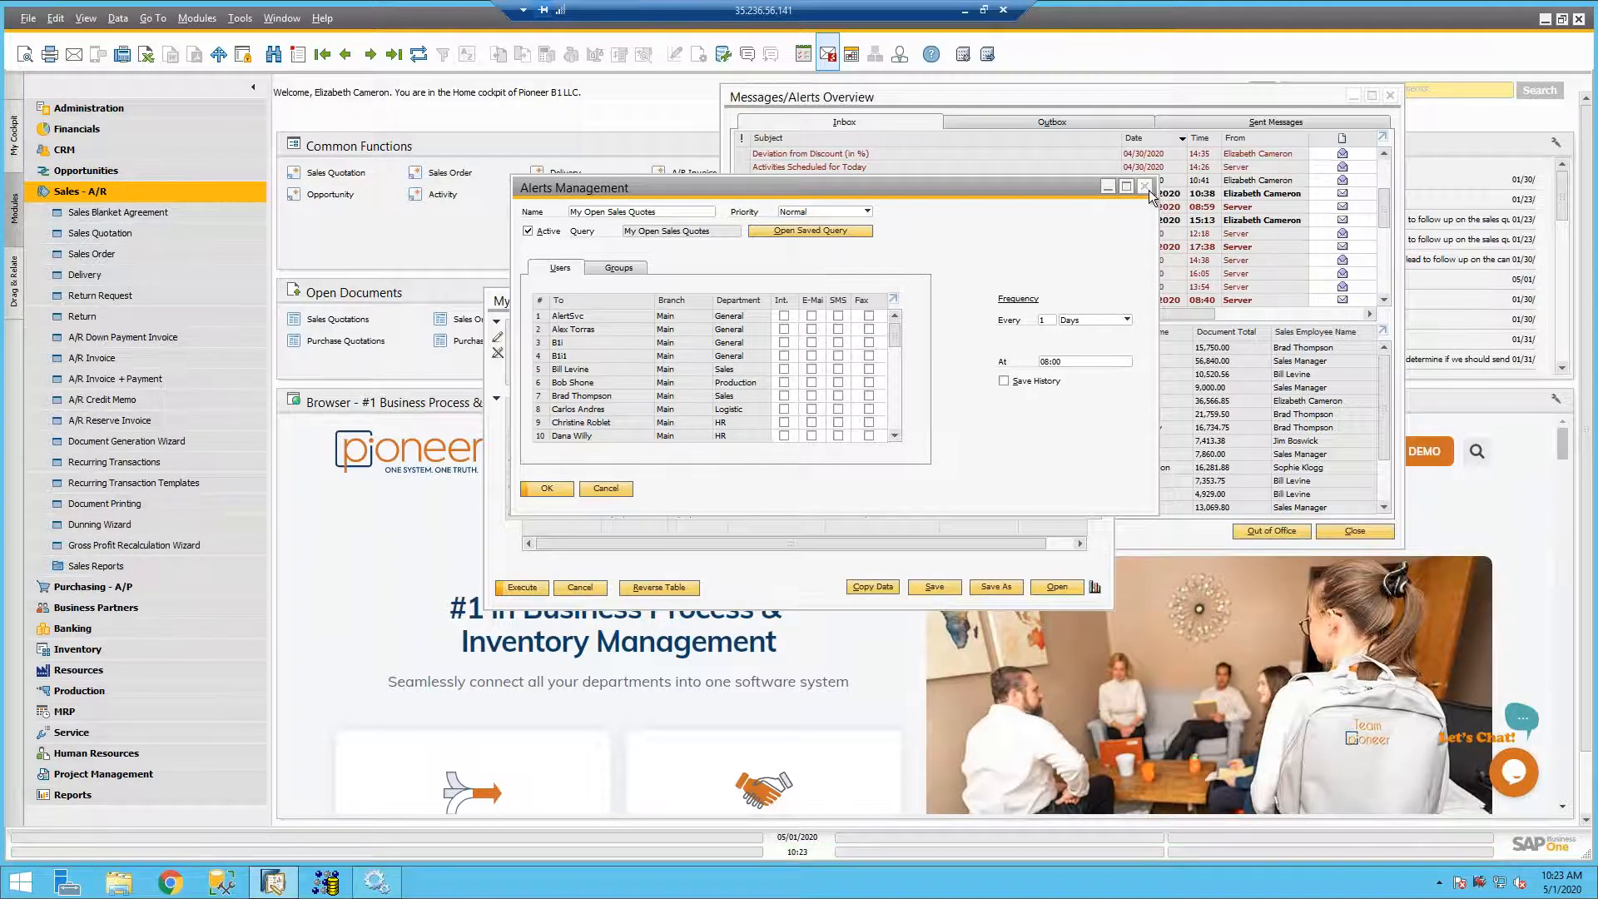
- Close Alerts Management and the My Open Sales Quotes query results
left_click(724, 54)
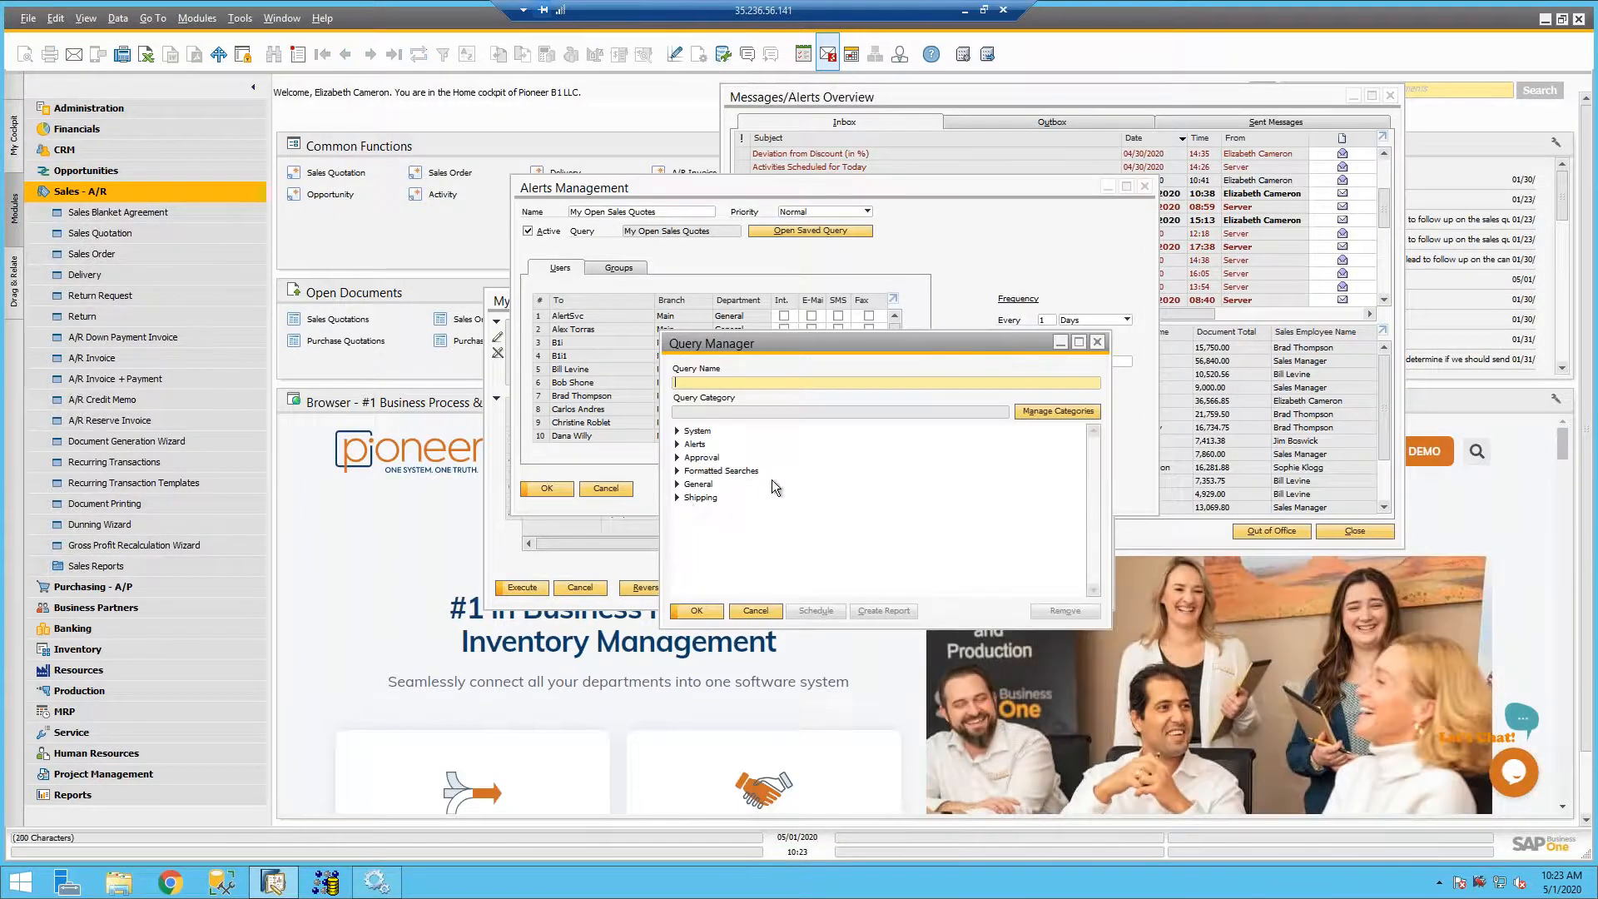
left_click(755, 611)
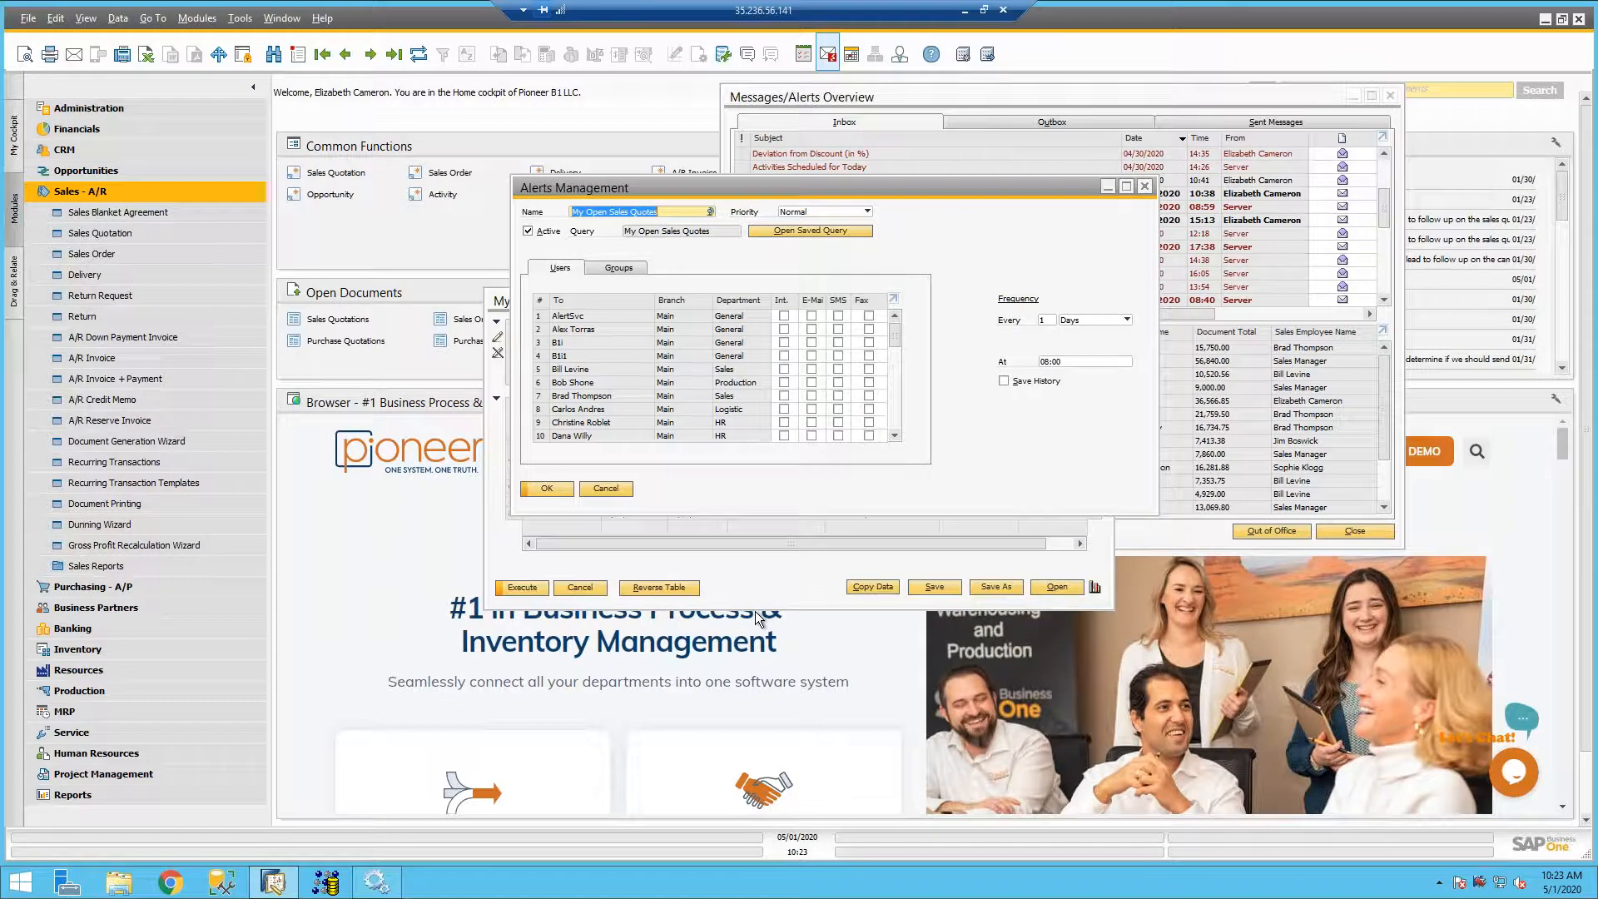
left_click(615, 487)
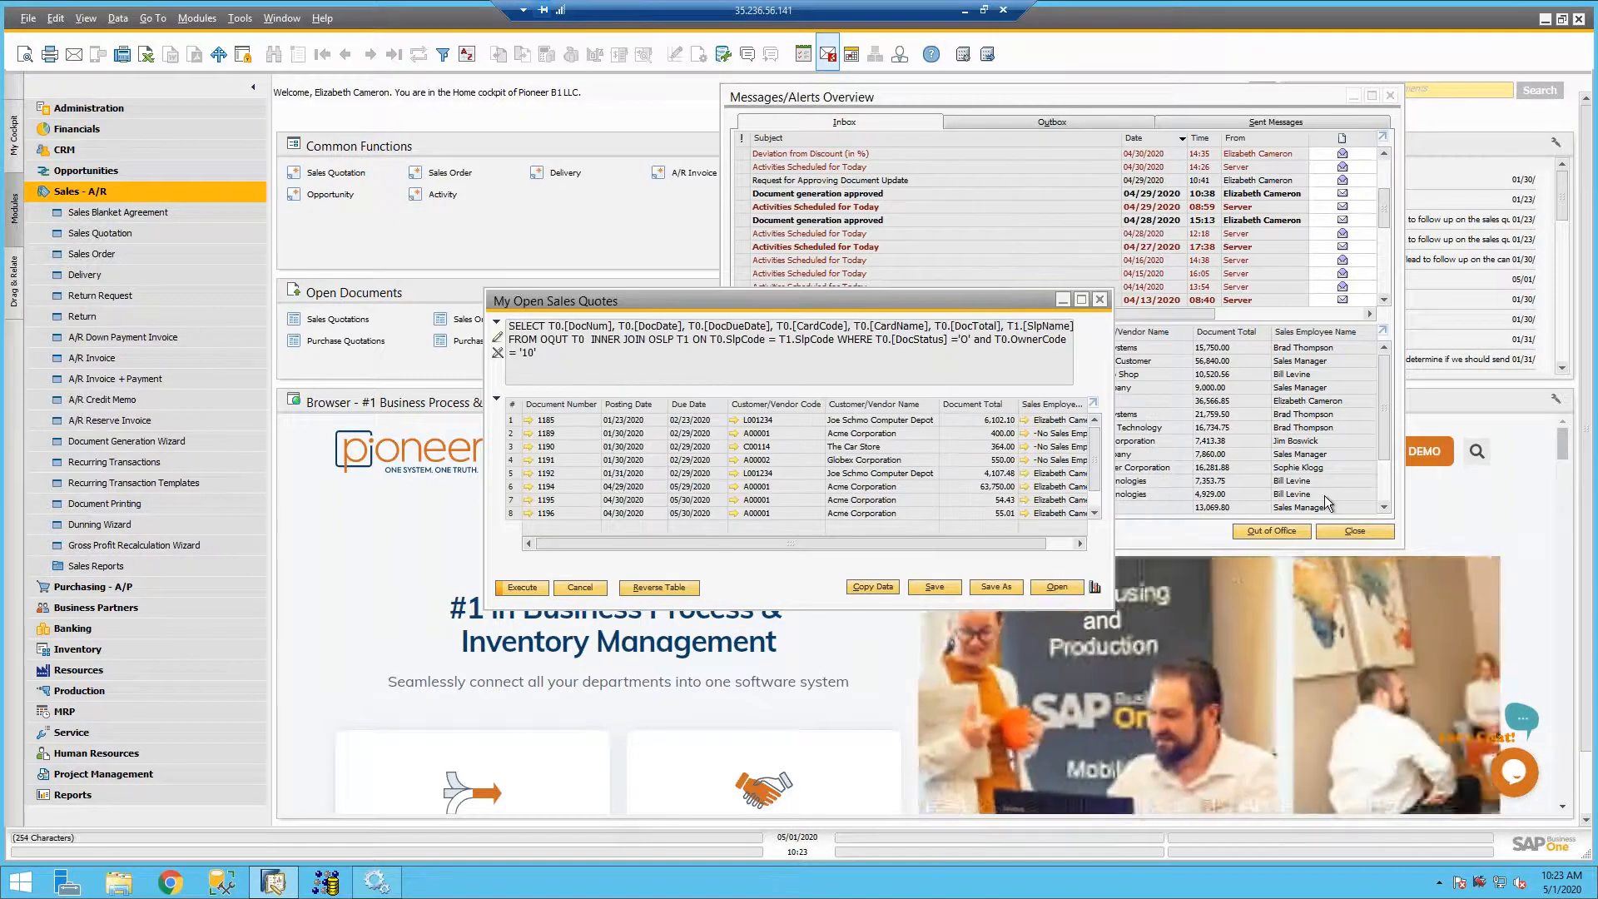
left_click(1100, 299)
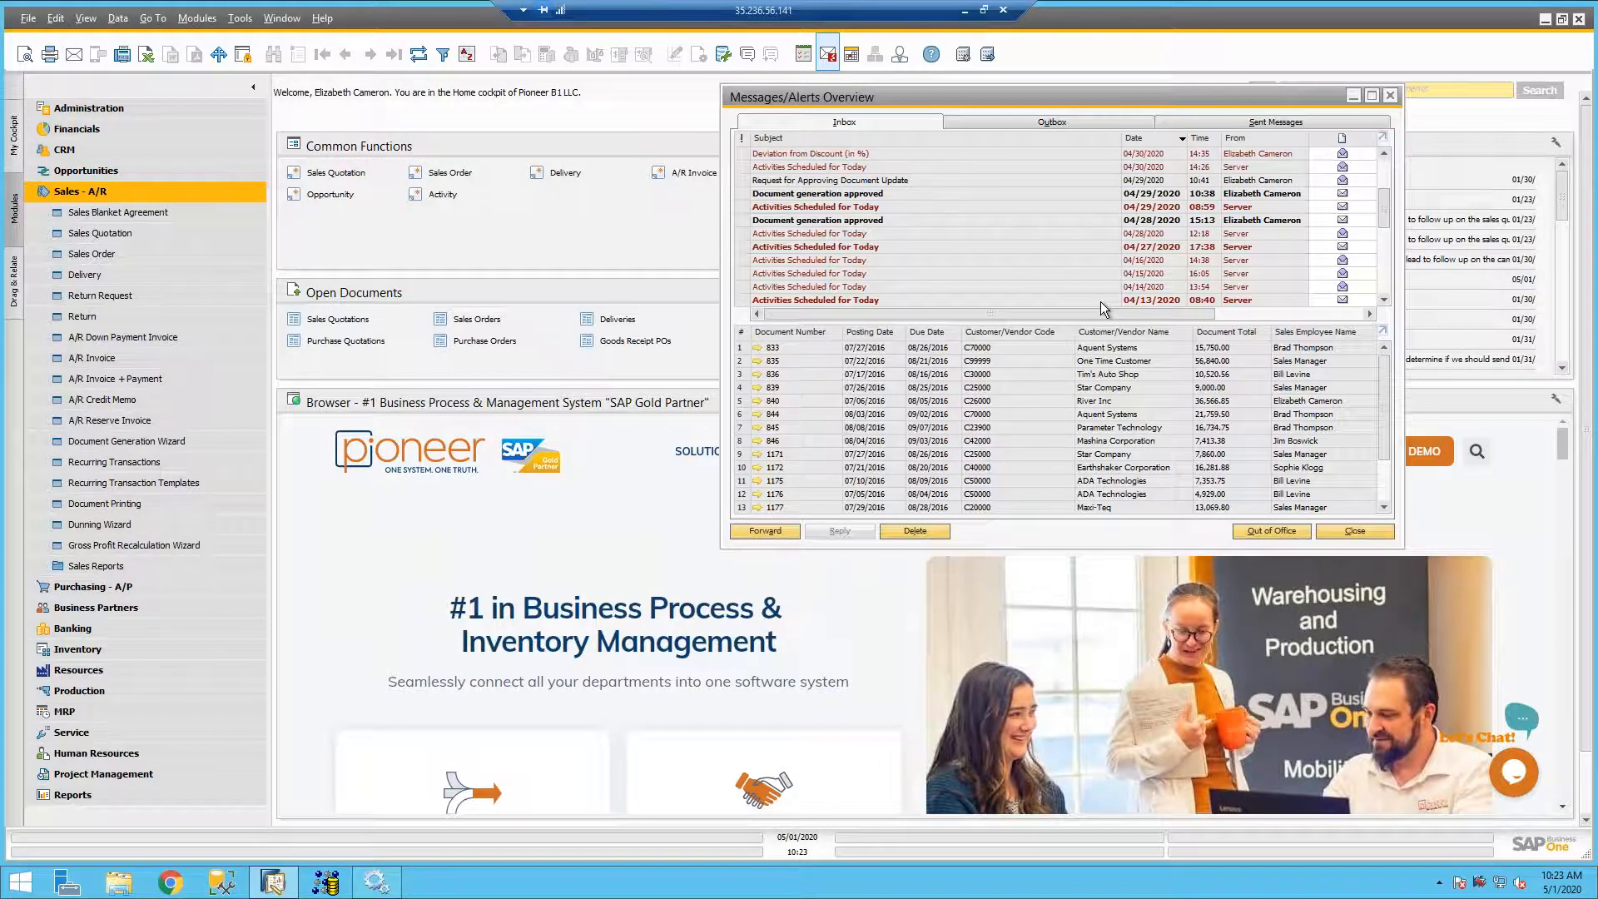
- Run the Expired A/R Credit Memo query from the Alerts category, review its statement and results, and close them
left_click(723, 54)
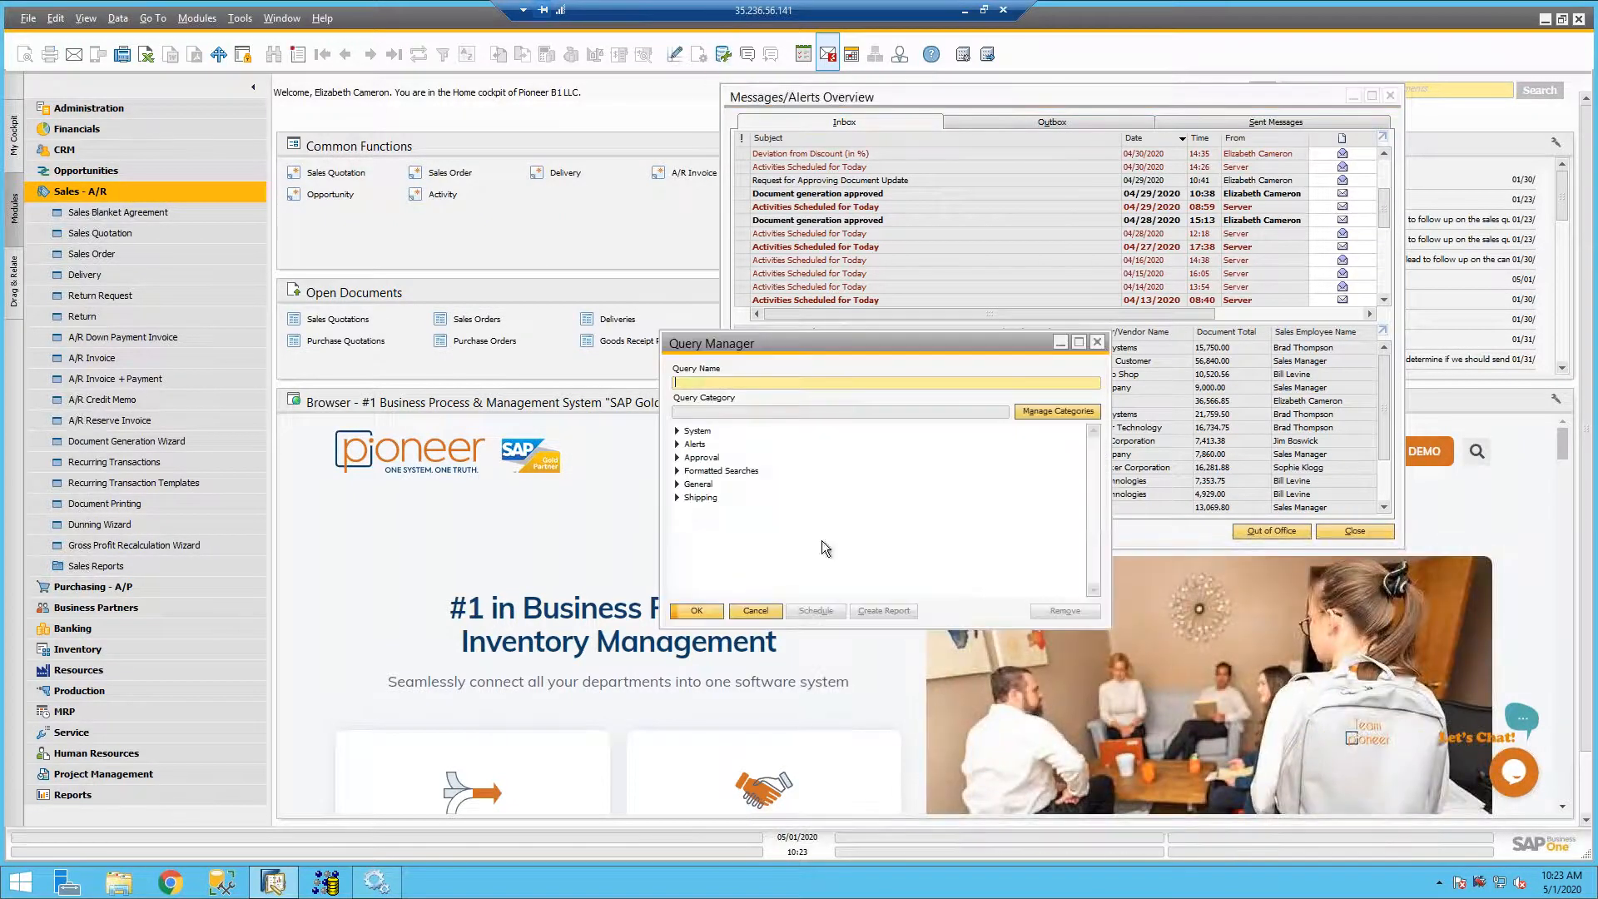
left_click(677, 484)
left_click(677, 444)
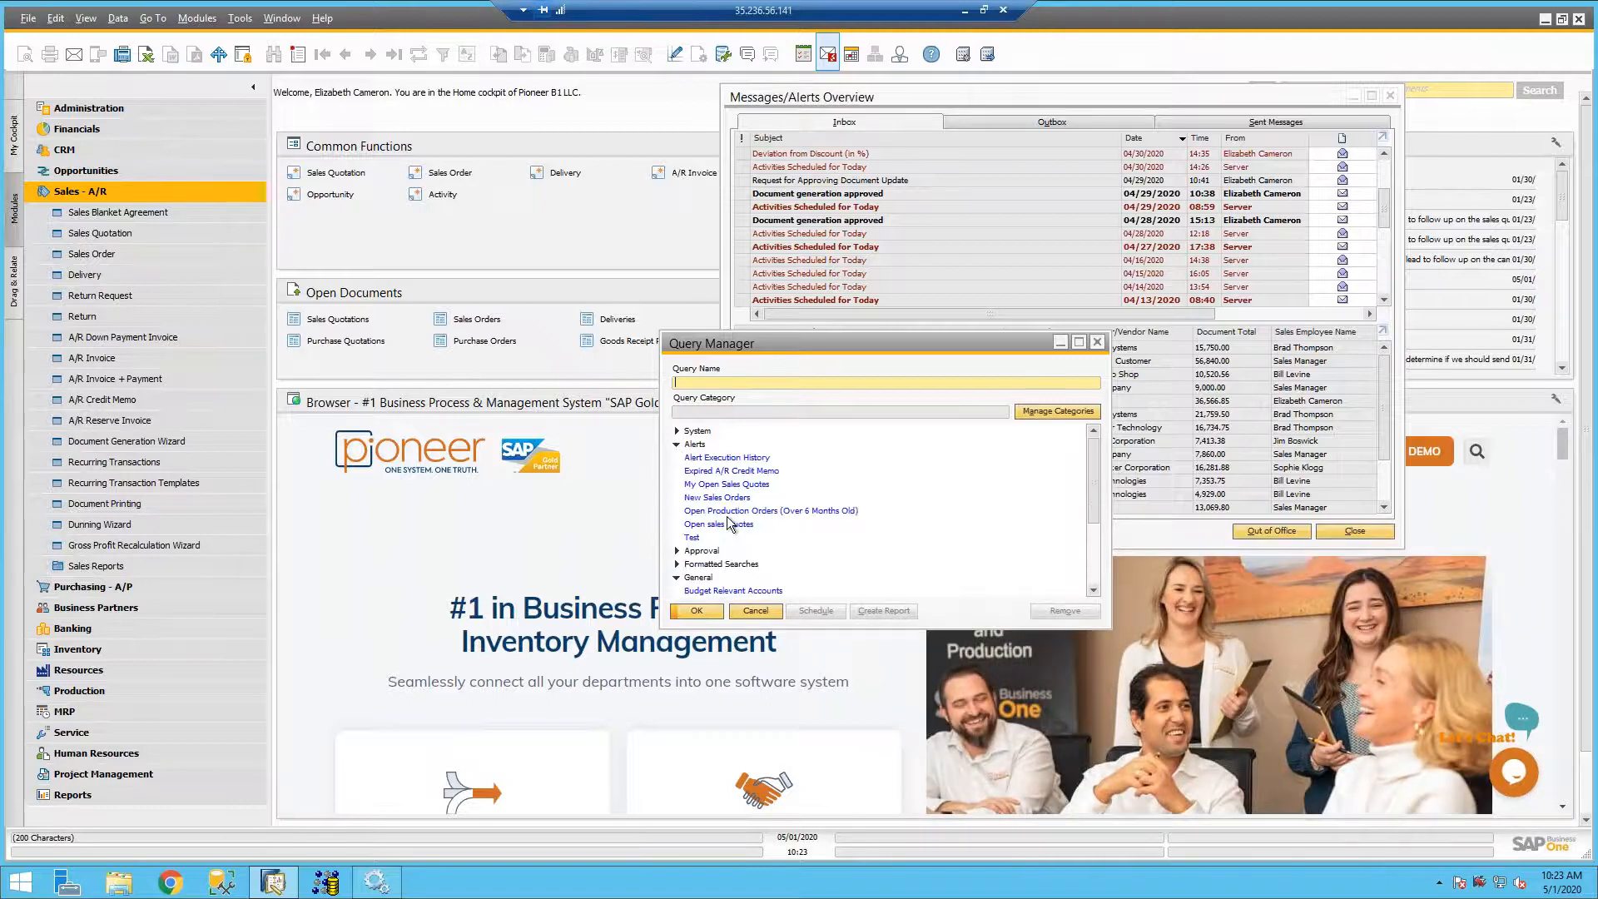
double_click(710, 471)
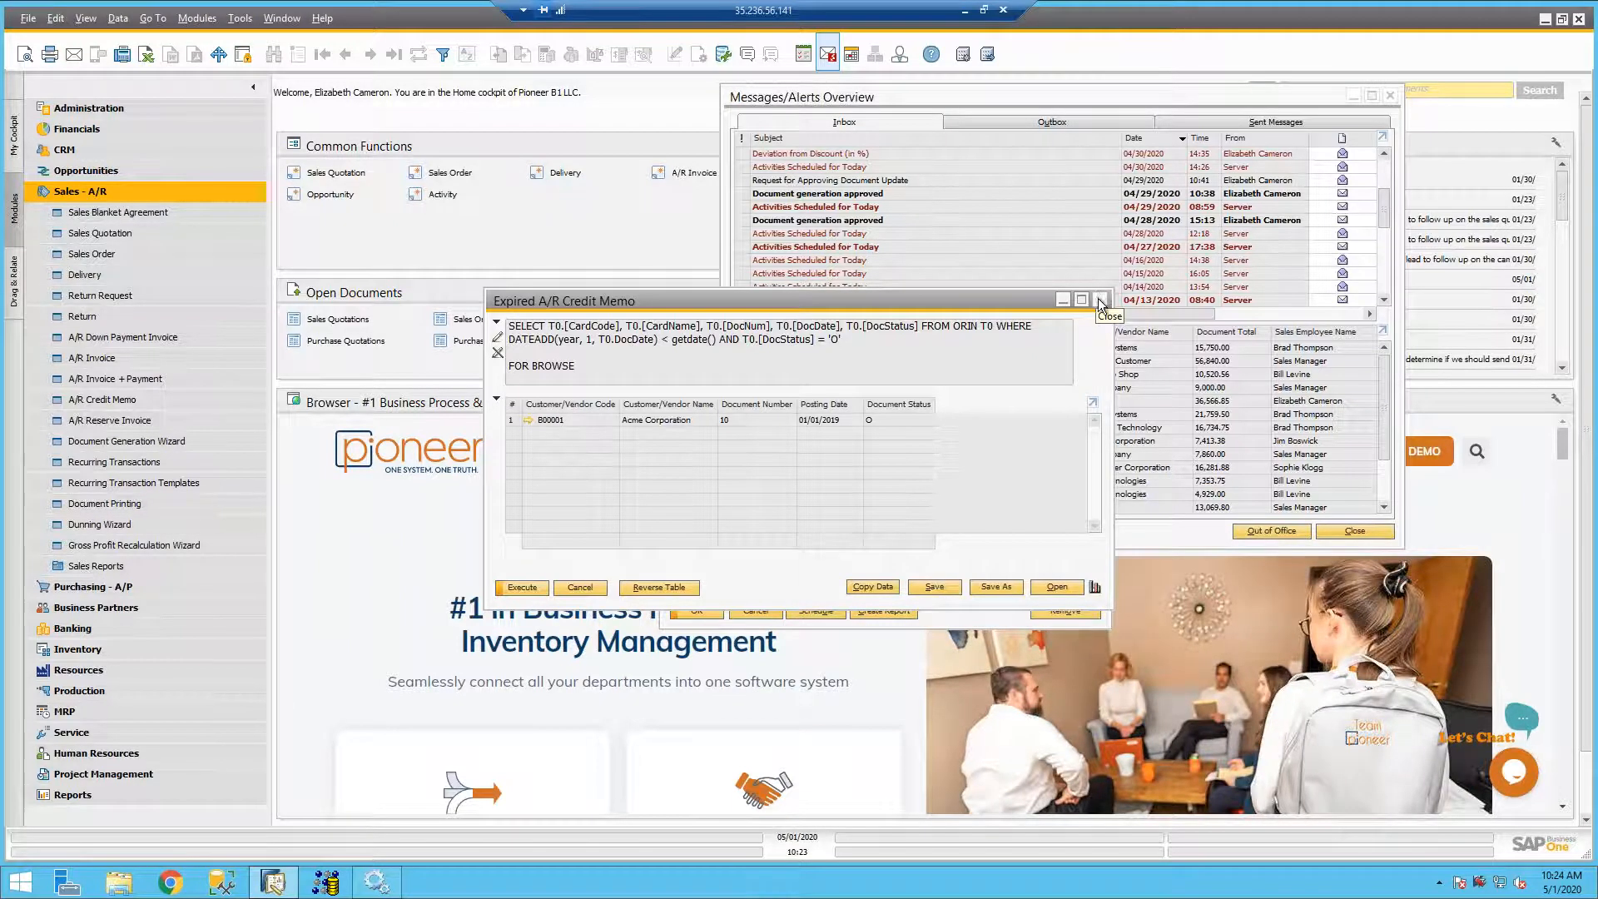
left_click(1101, 301)
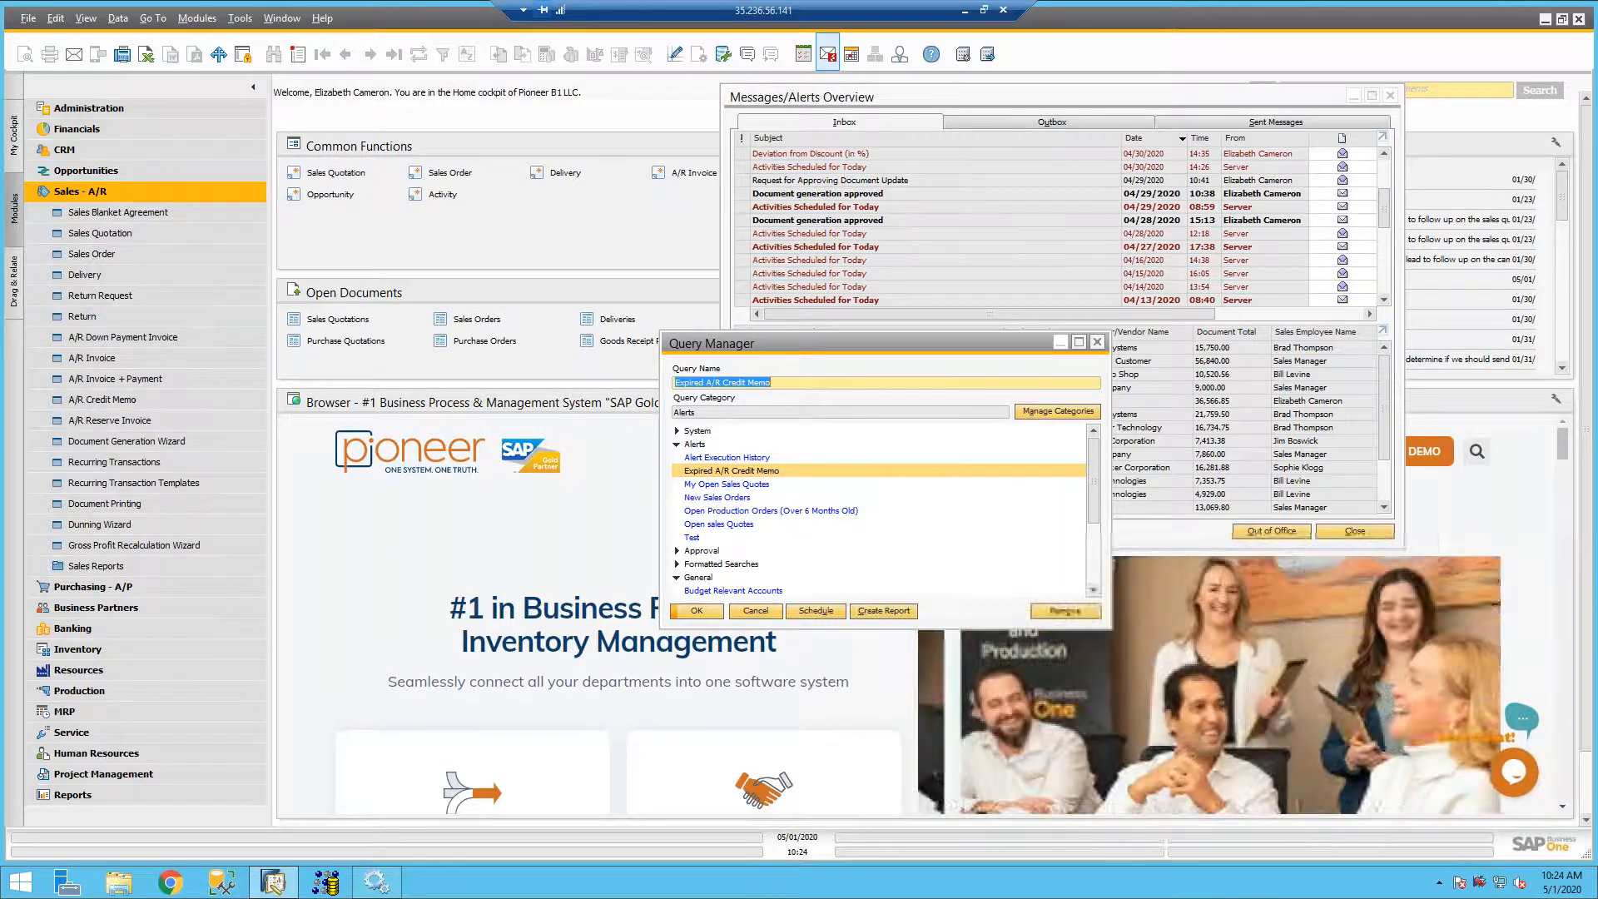
- Close the Query Manager, collapse the Sales - A/R module and open Alerts Management from Administration
left_click(1097, 342)
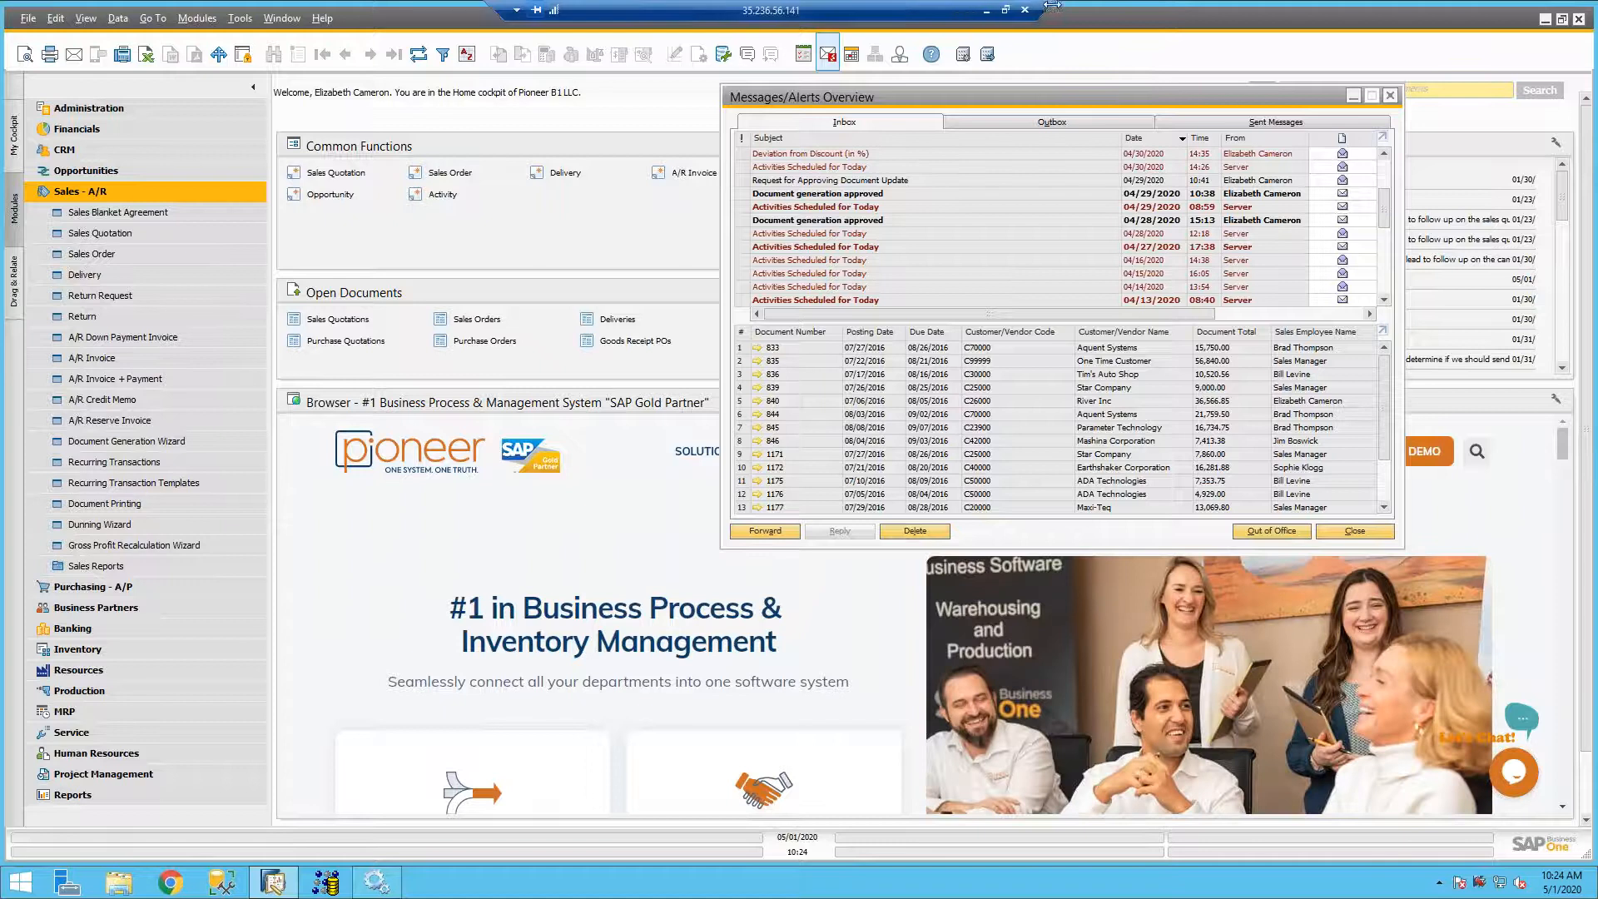
left_click(118, 191)
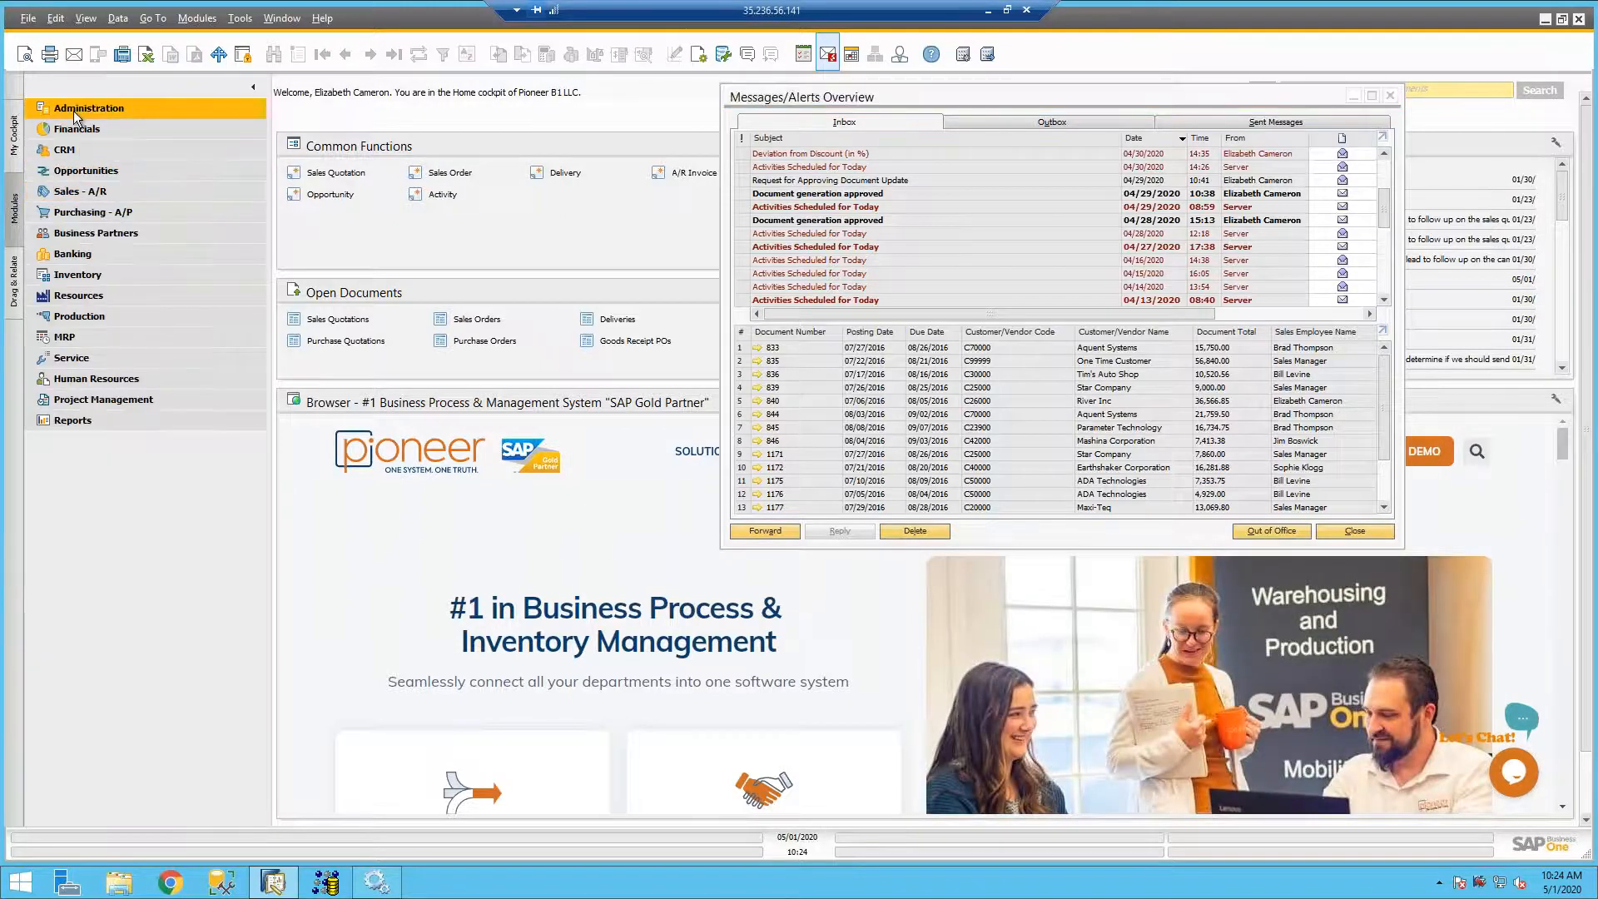
left_click(73, 111)
left_click(77, 358)
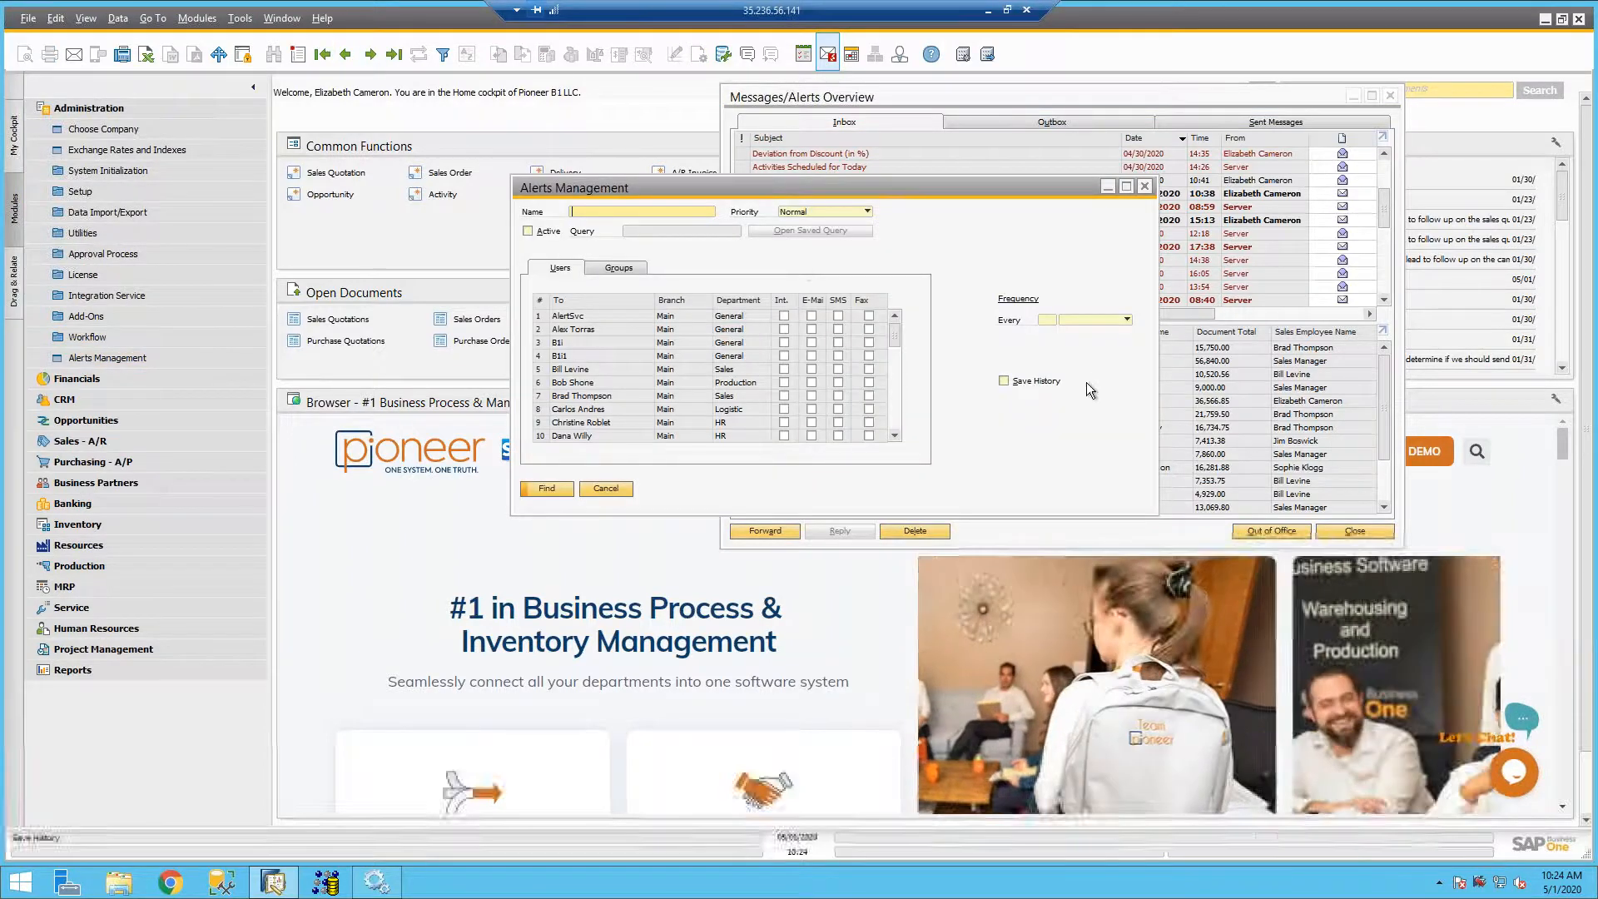
- View the Test Alert record in Alerts Management, return the form to find mode and close it
left_click(371, 55)
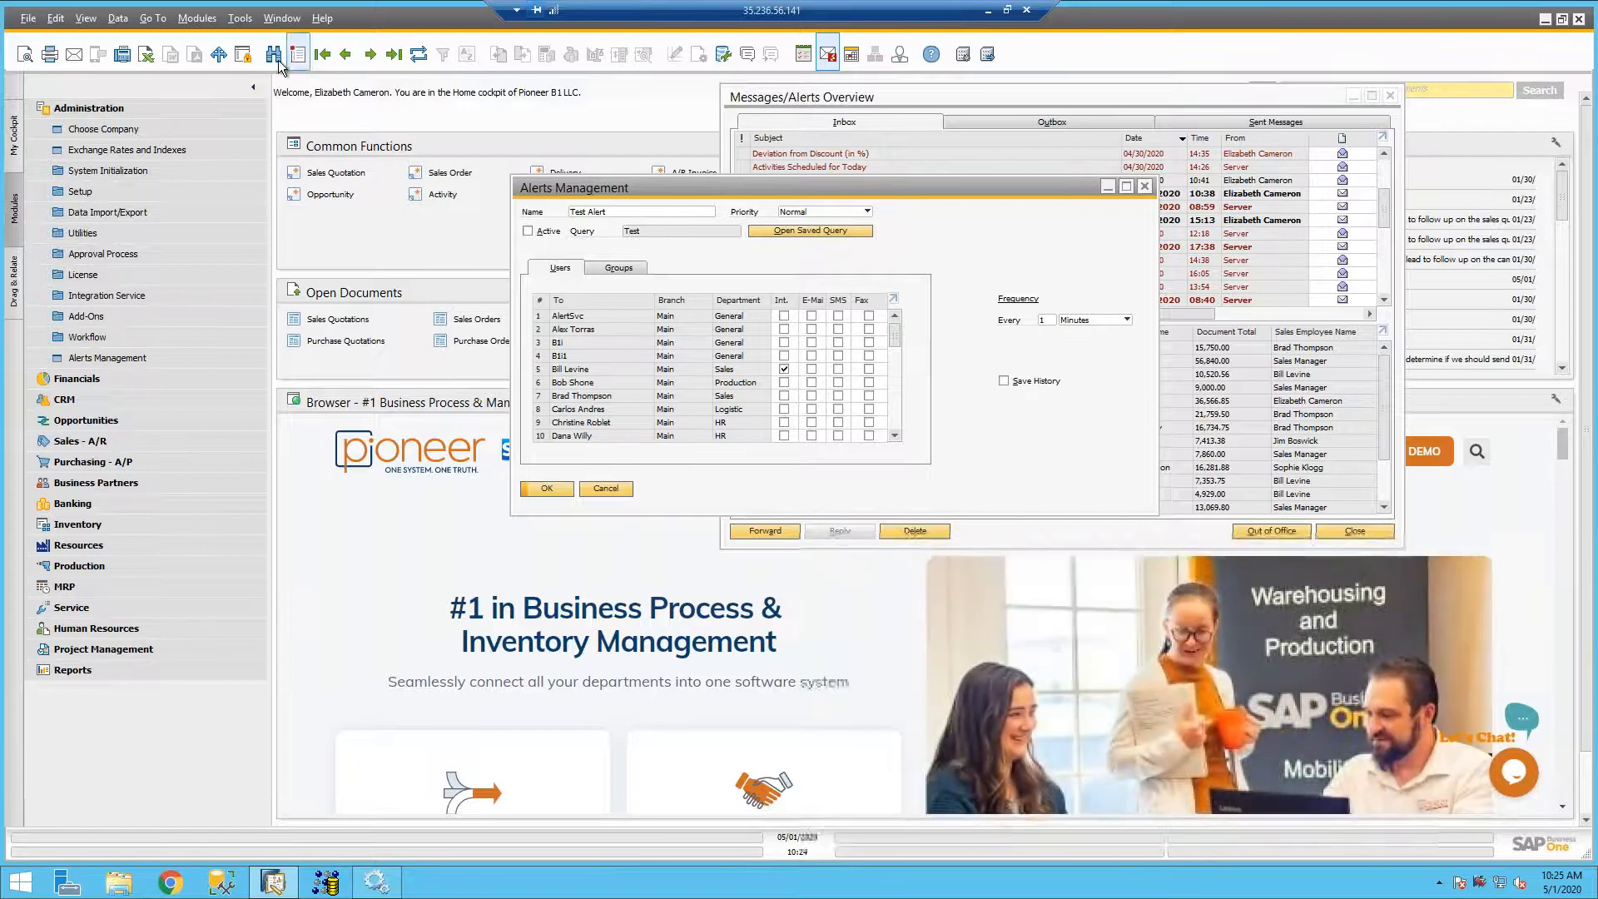
left_click(274, 55)
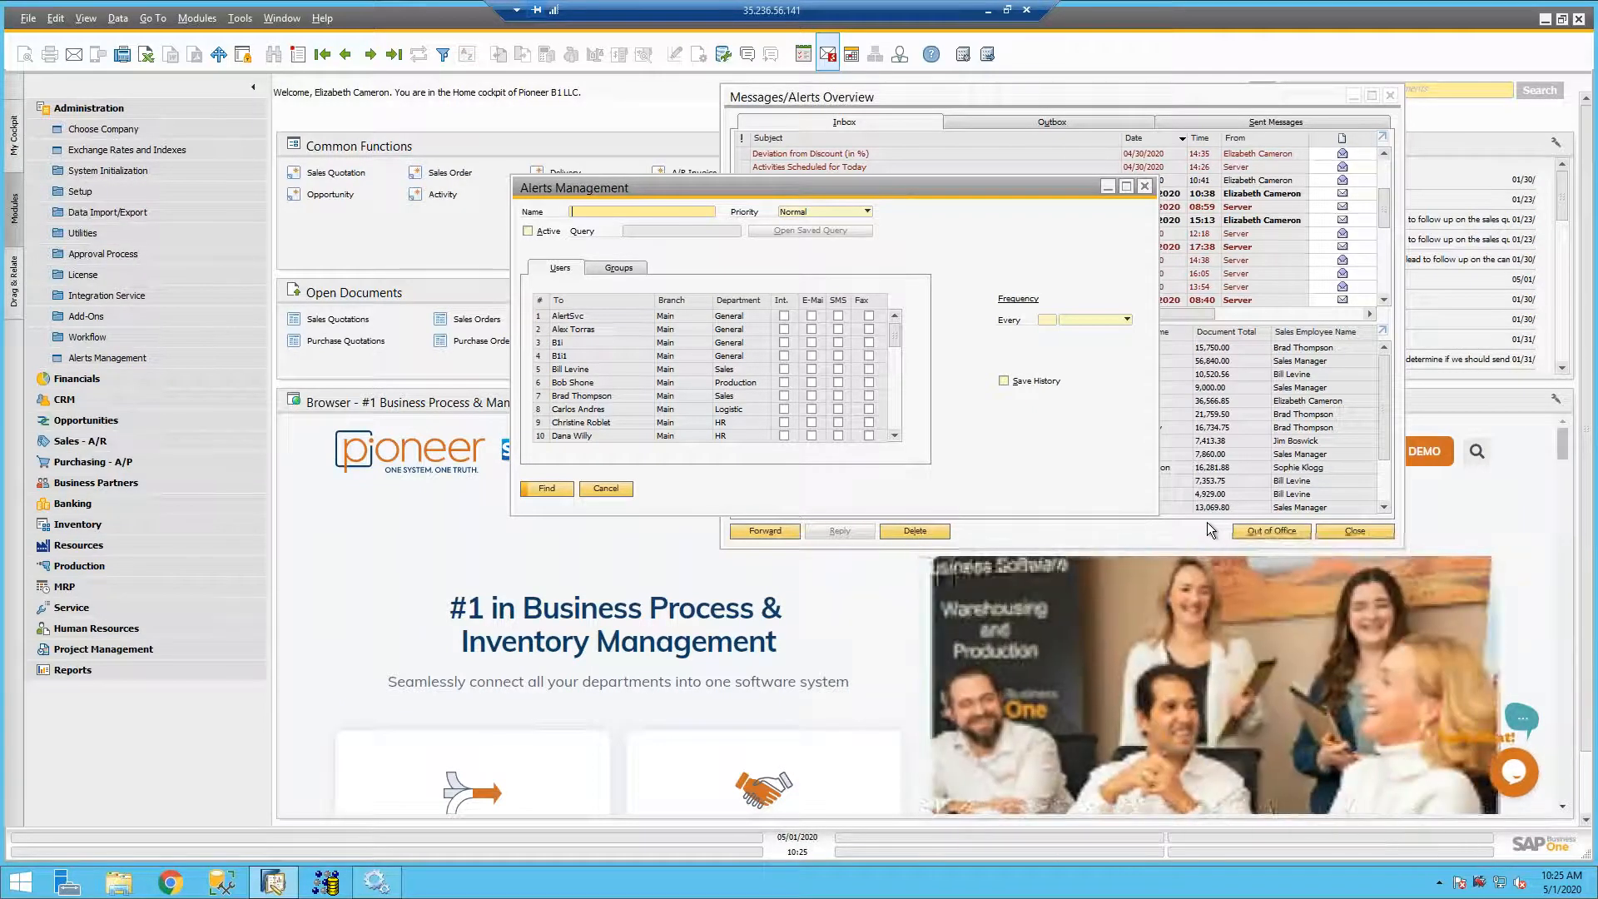
left_click(1145, 186)
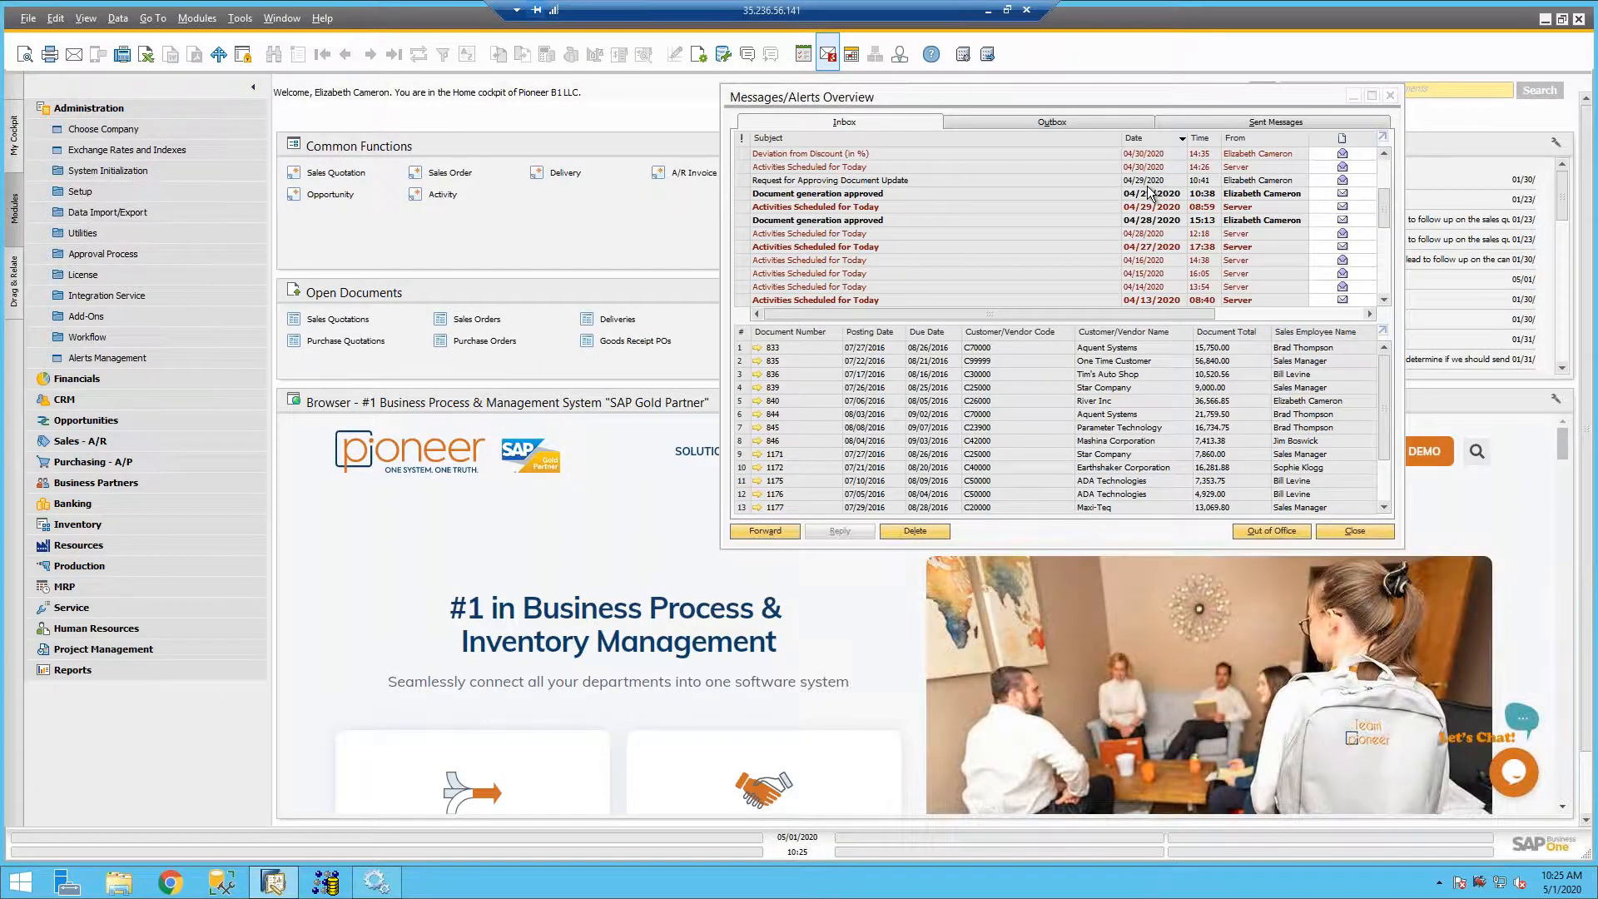
- Open the Opportunity form from the CRM module to view its fields, then close it and collapse CRM
left_click(83, 399)
left_click(101, 254)
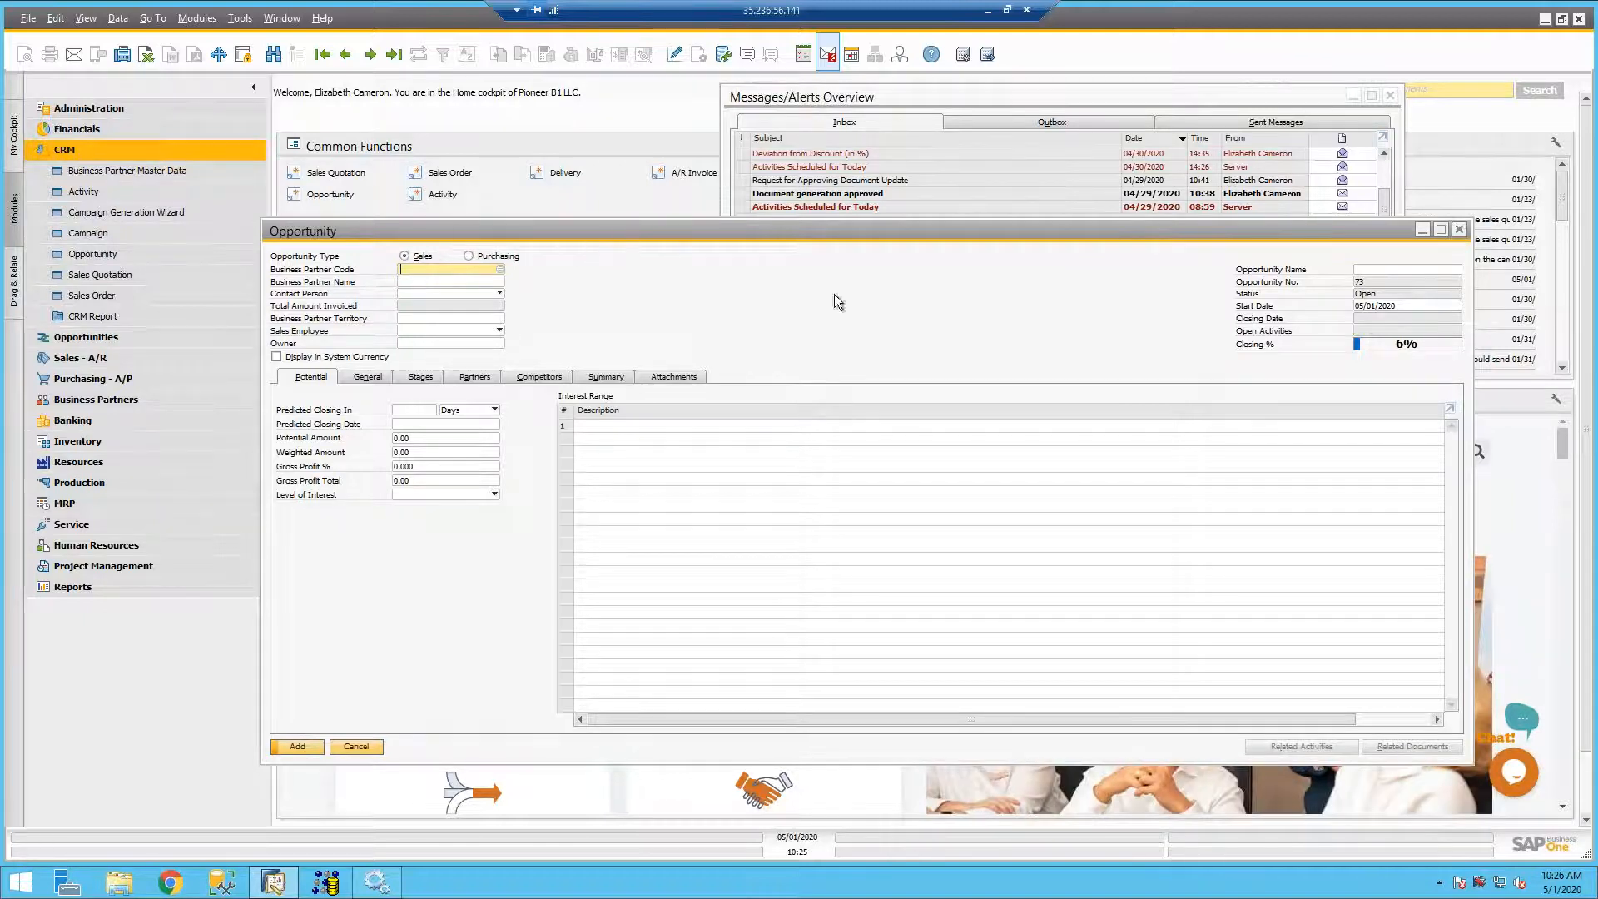
left_click(1461, 230)
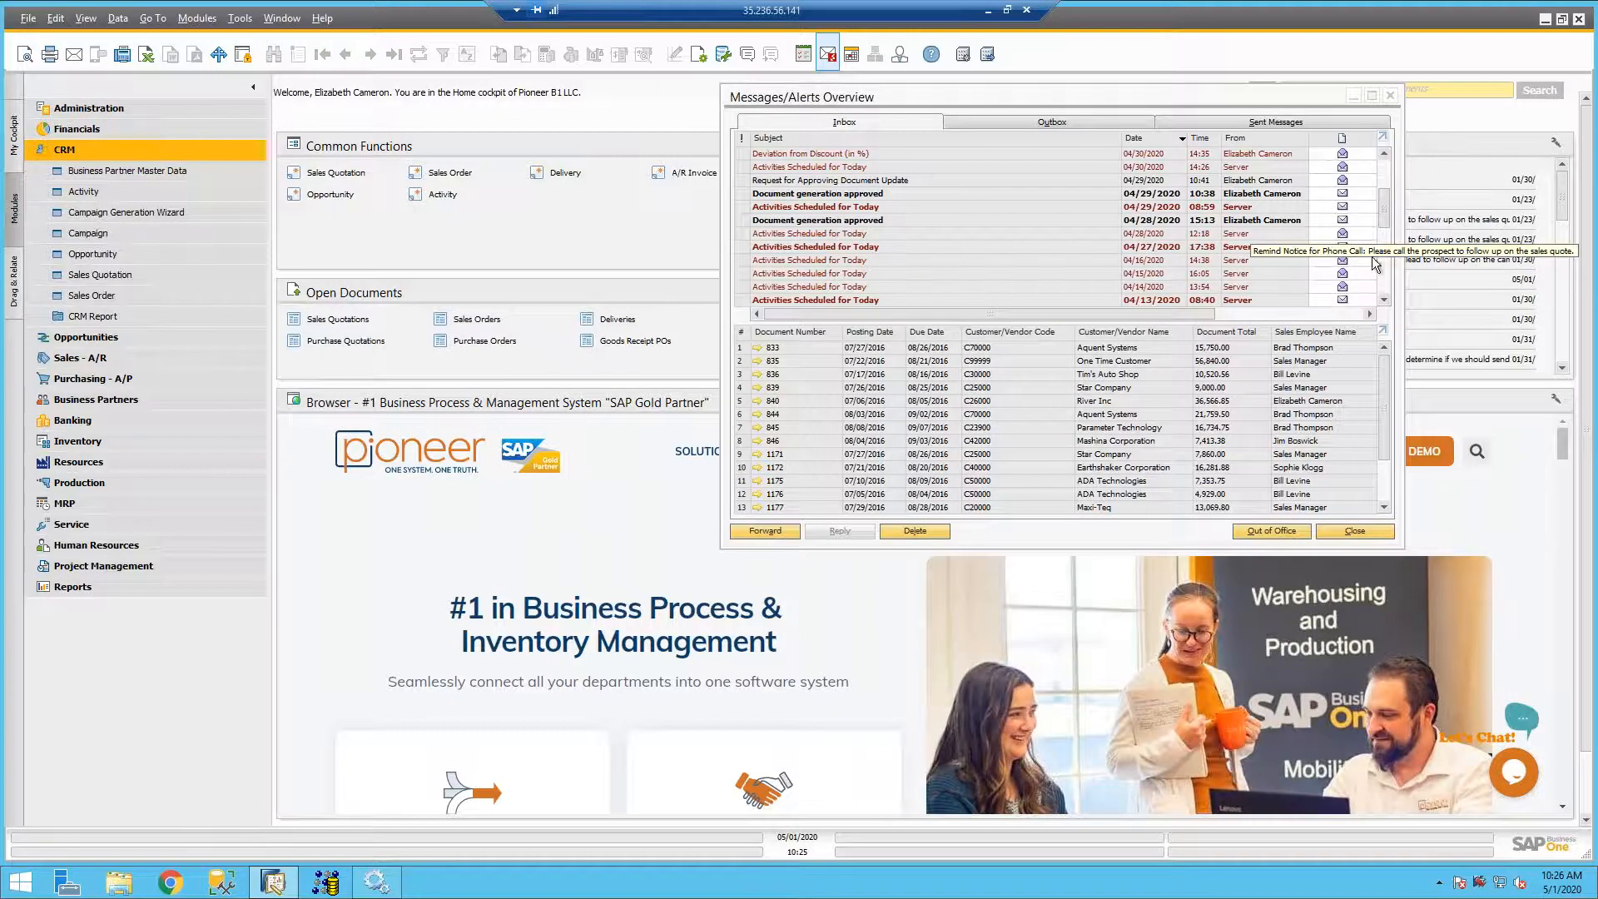
left_click(133, 153)
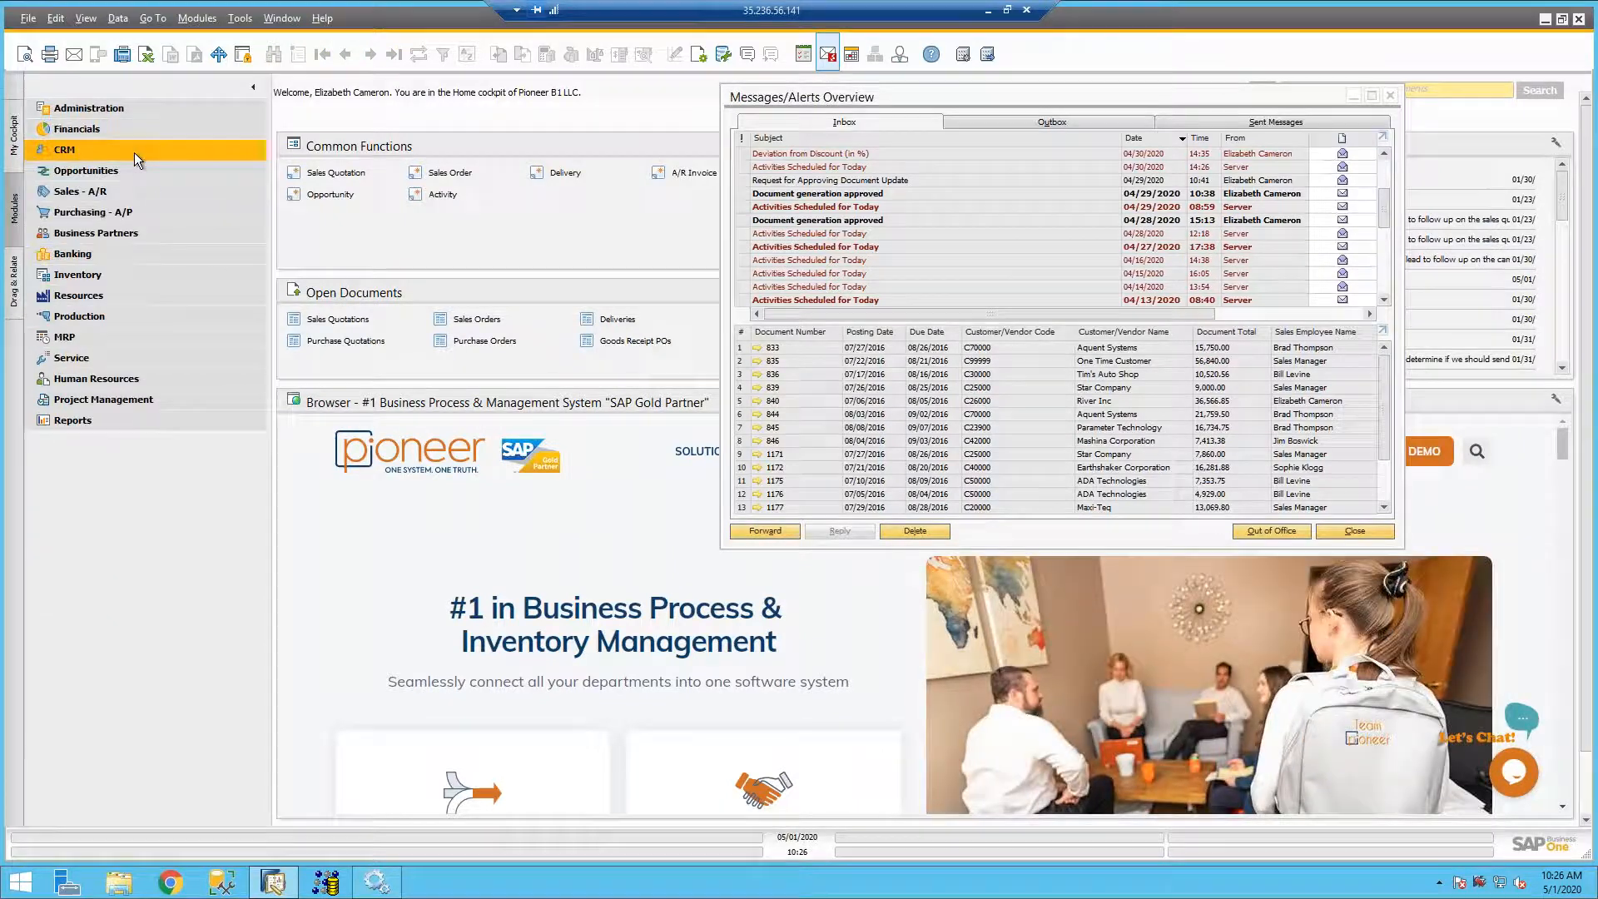
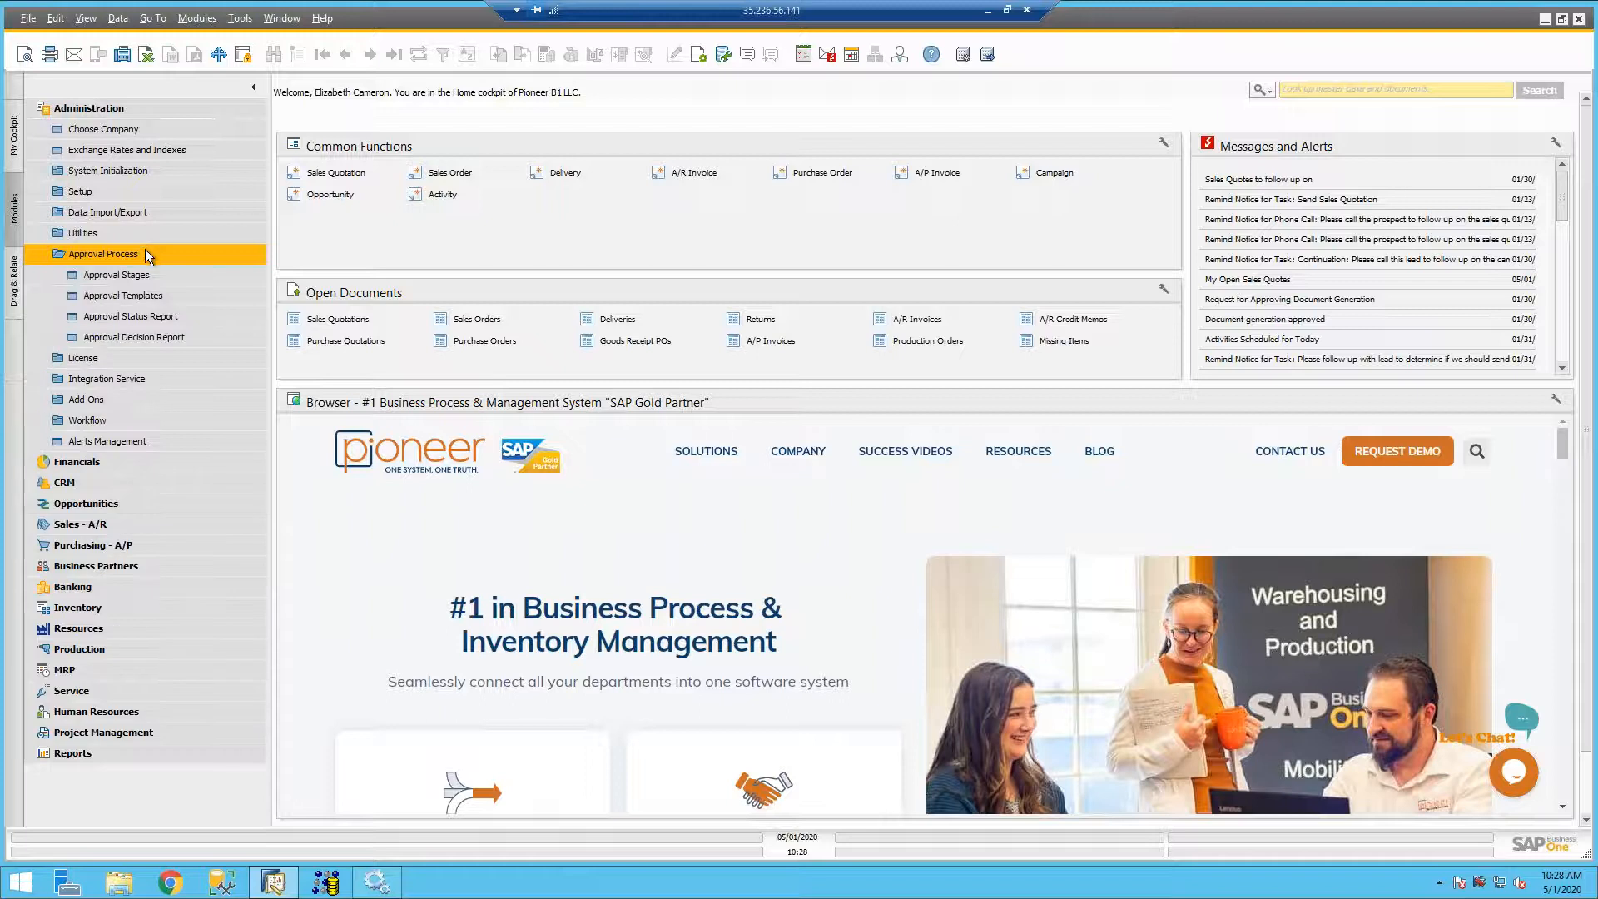
- Open Approval Templates, browse to the PO - 5000 template and review its originators and the documents it covers
left_click(125, 294)
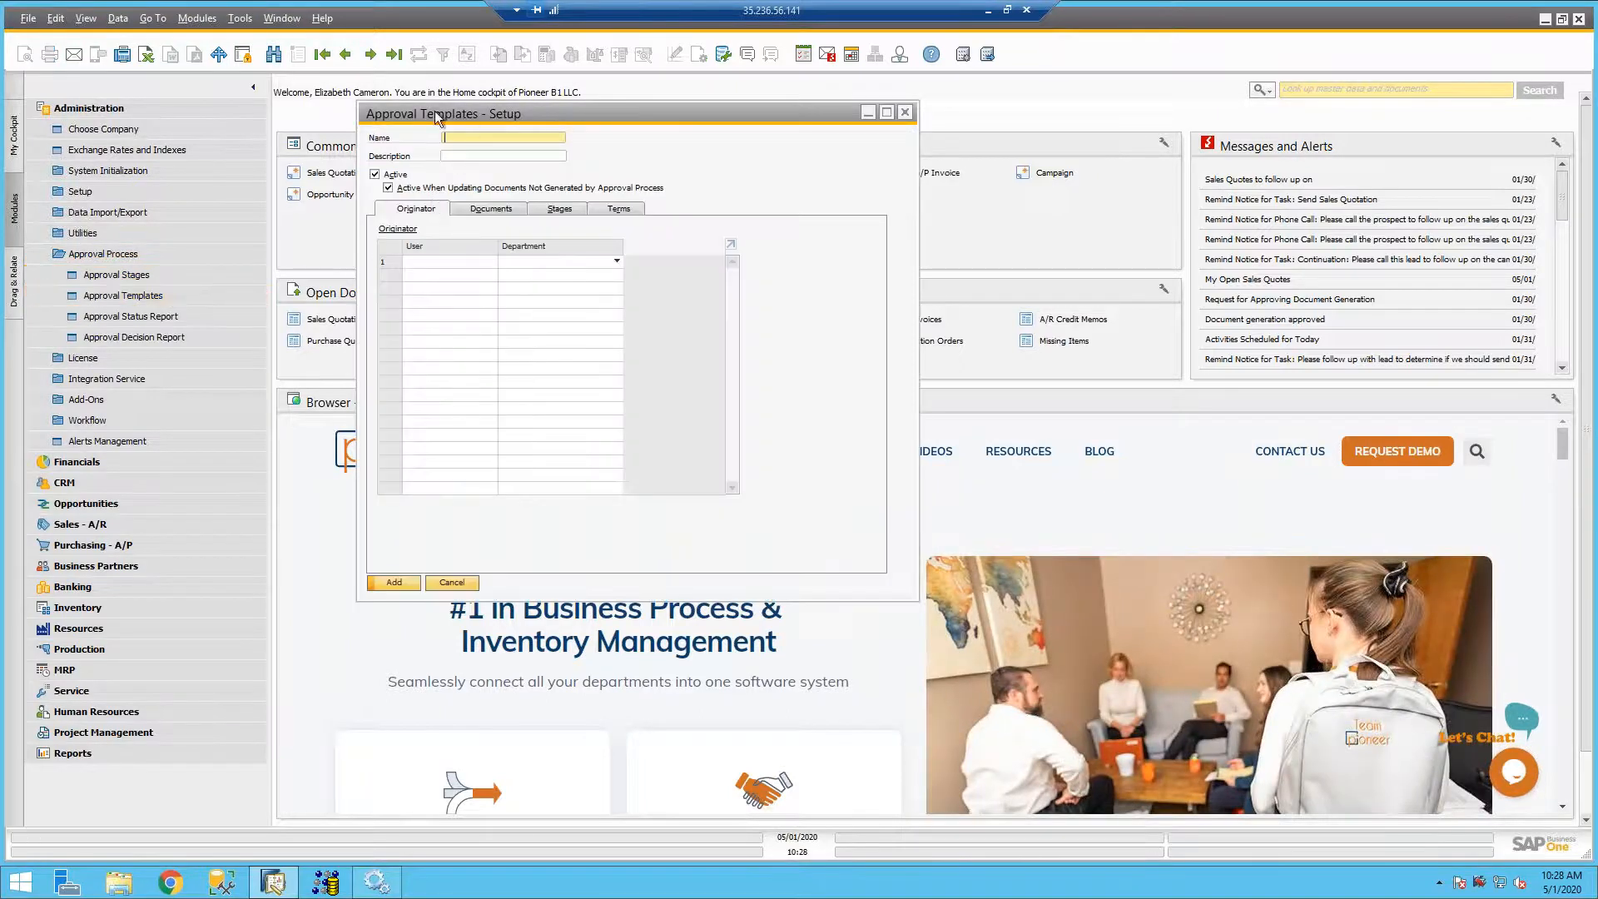
left_click(371, 54)
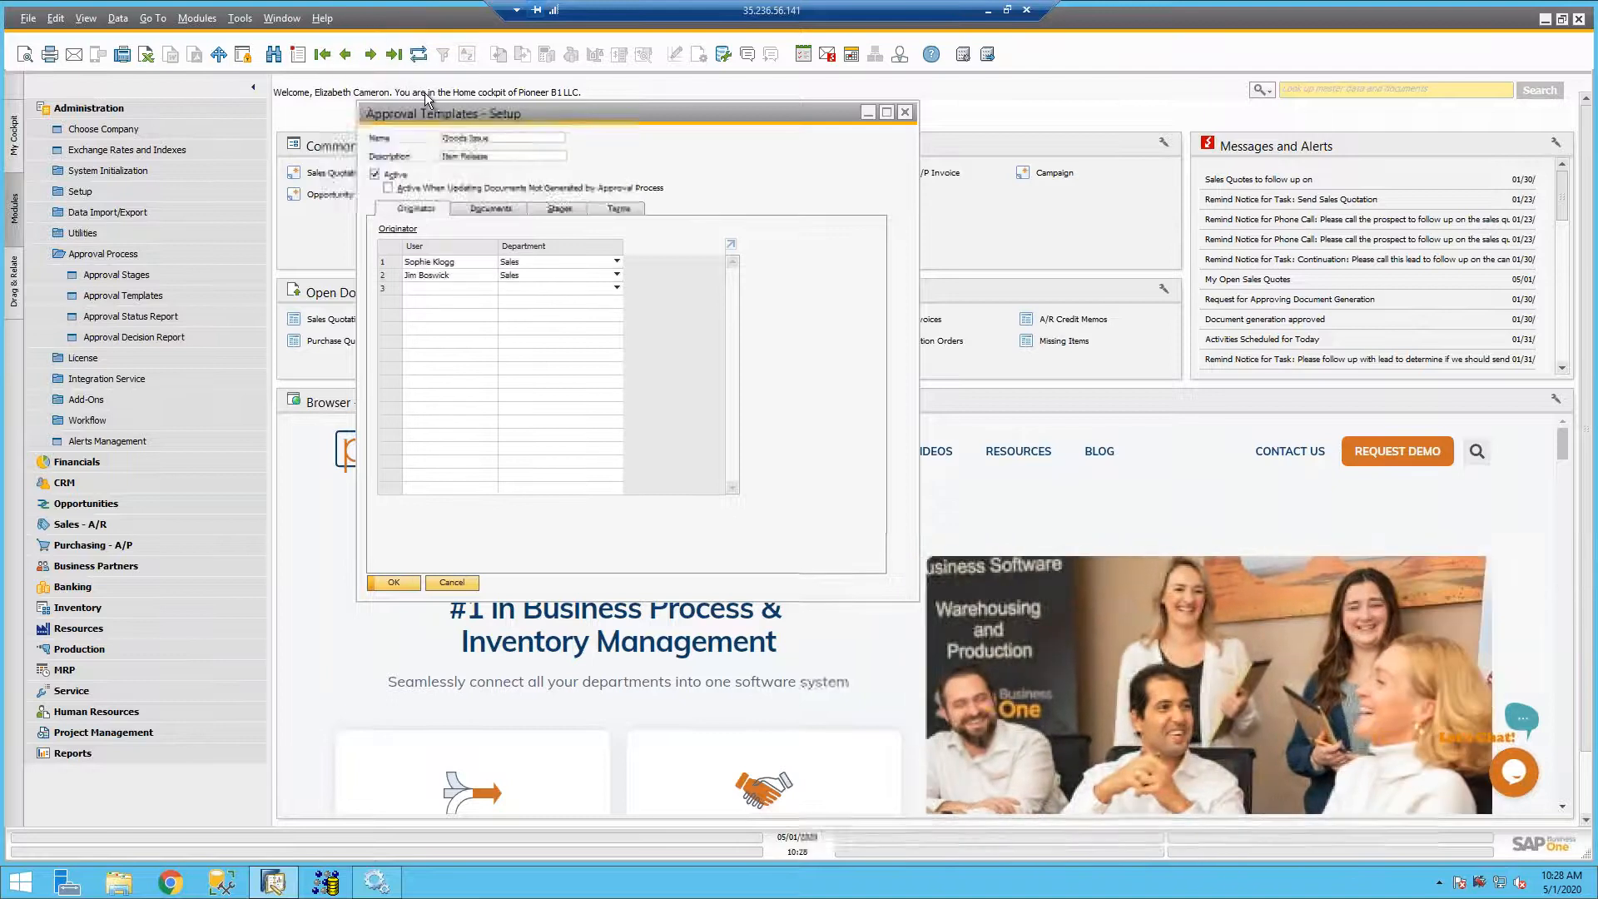
left_click(371, 55)
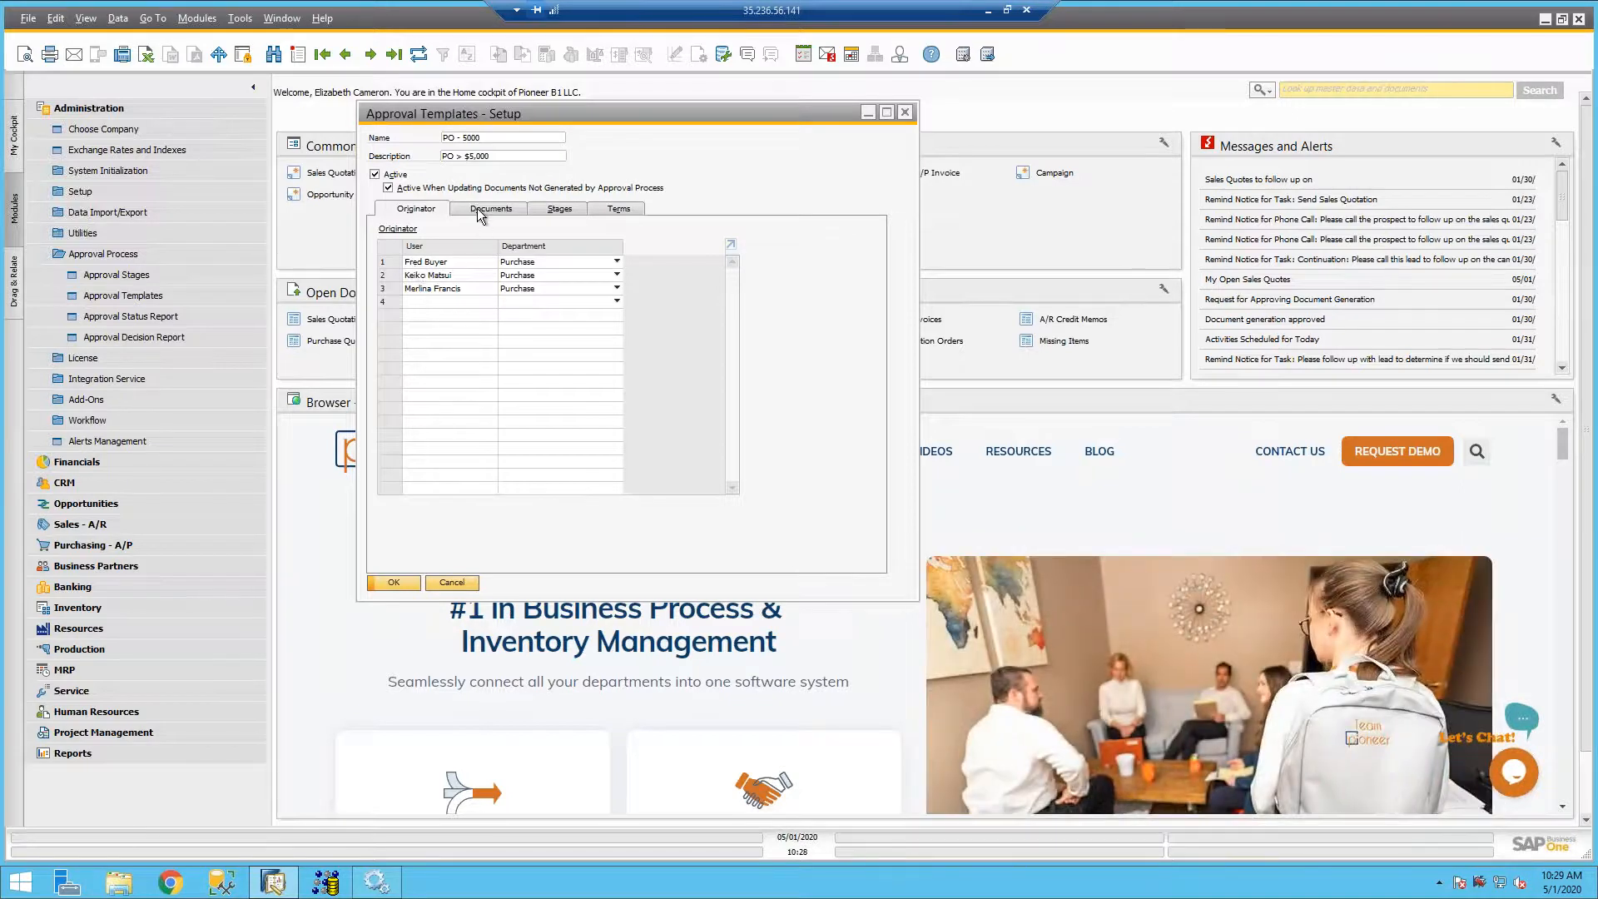
left_click(477, 208)
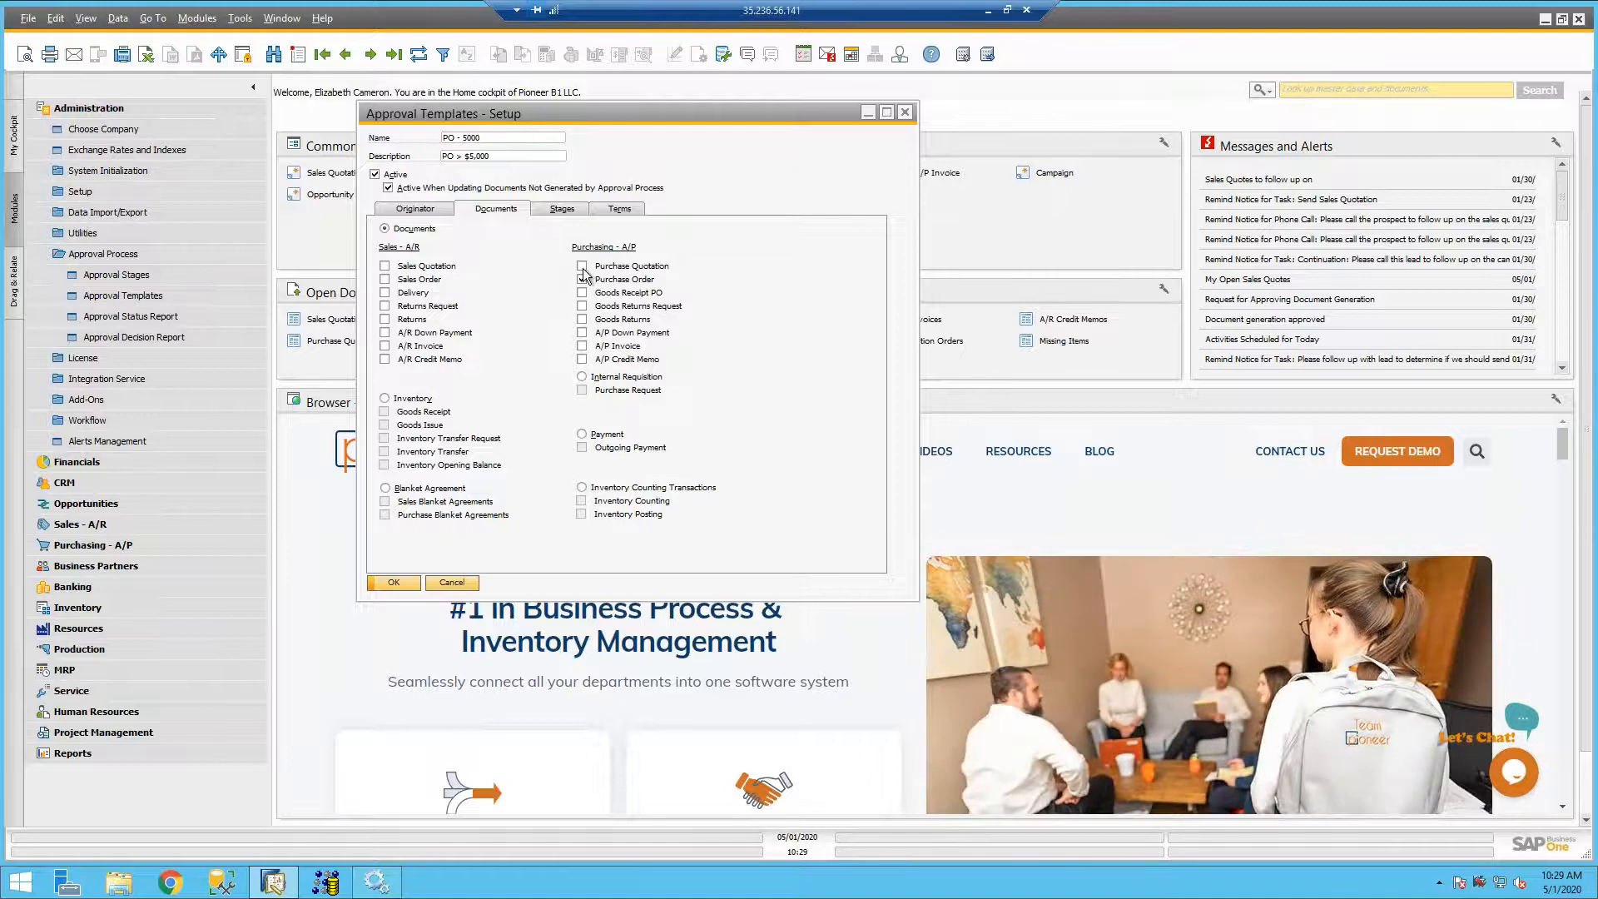
left_click(582, 279)
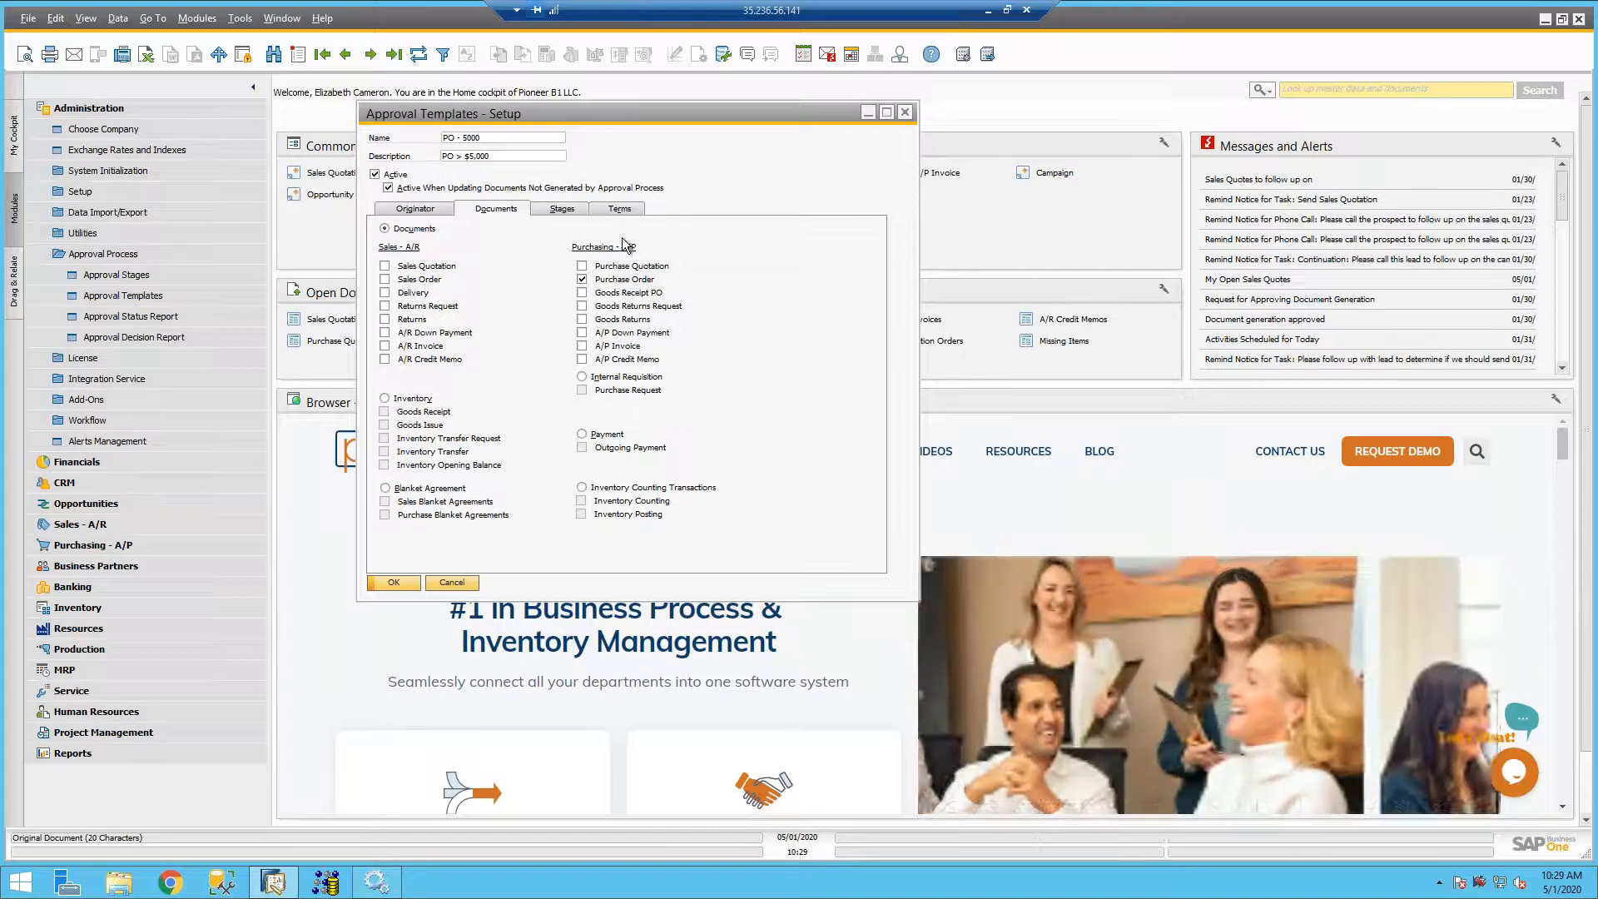
- Review the template's approval stages, open the Lower Management stage to check its authorizer and required approvals, then close it
left_click(561, 208)
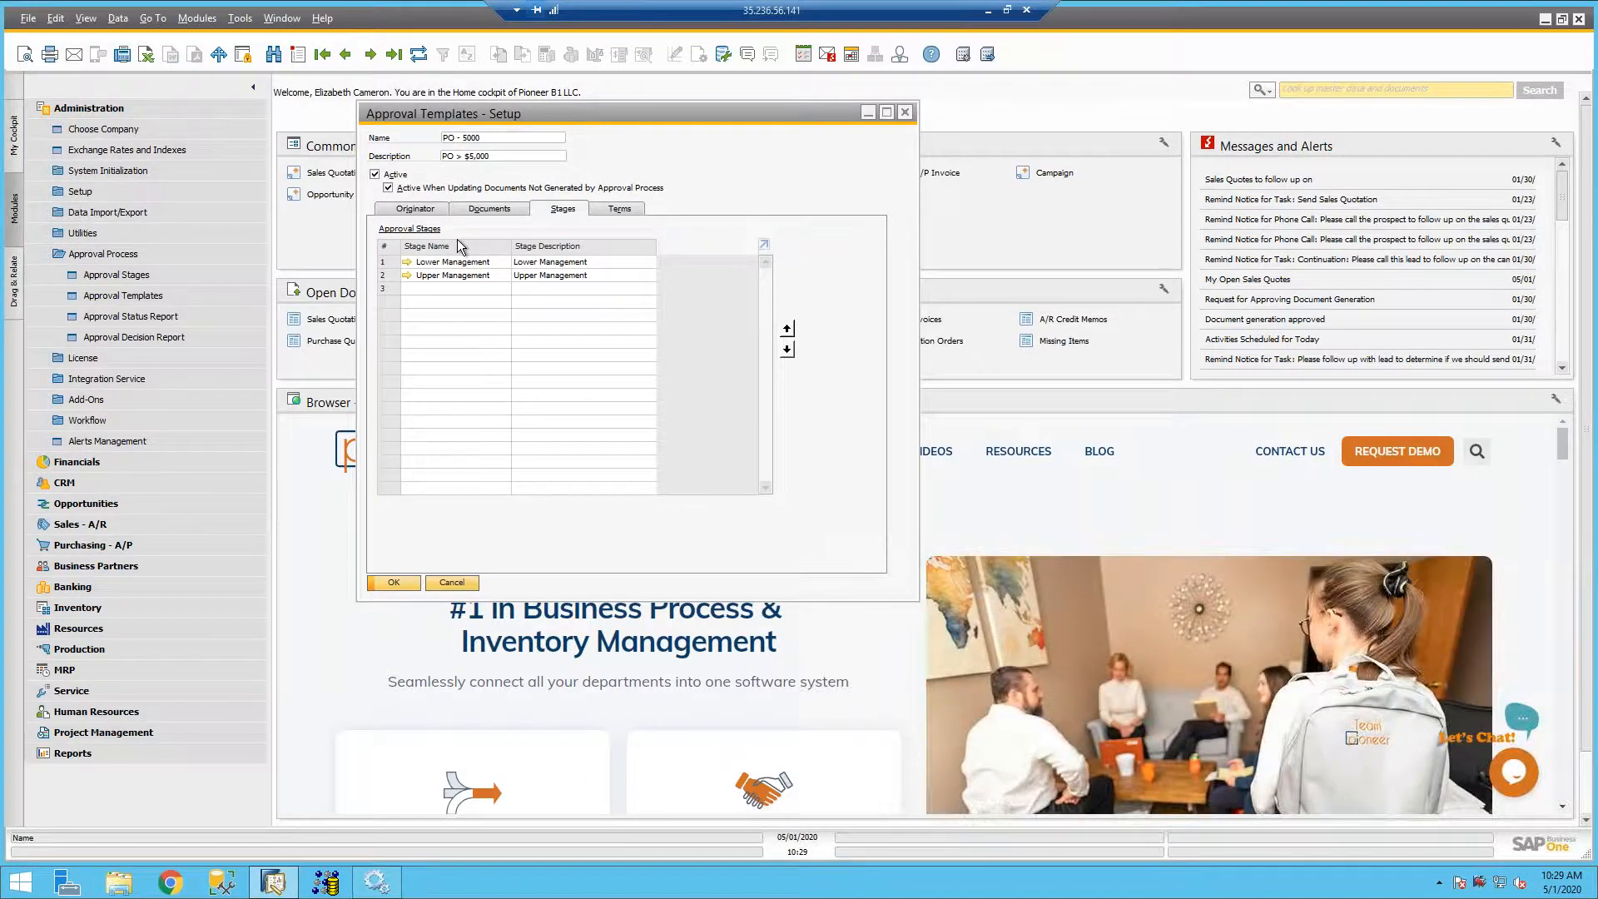
mouse_move(447, 268)
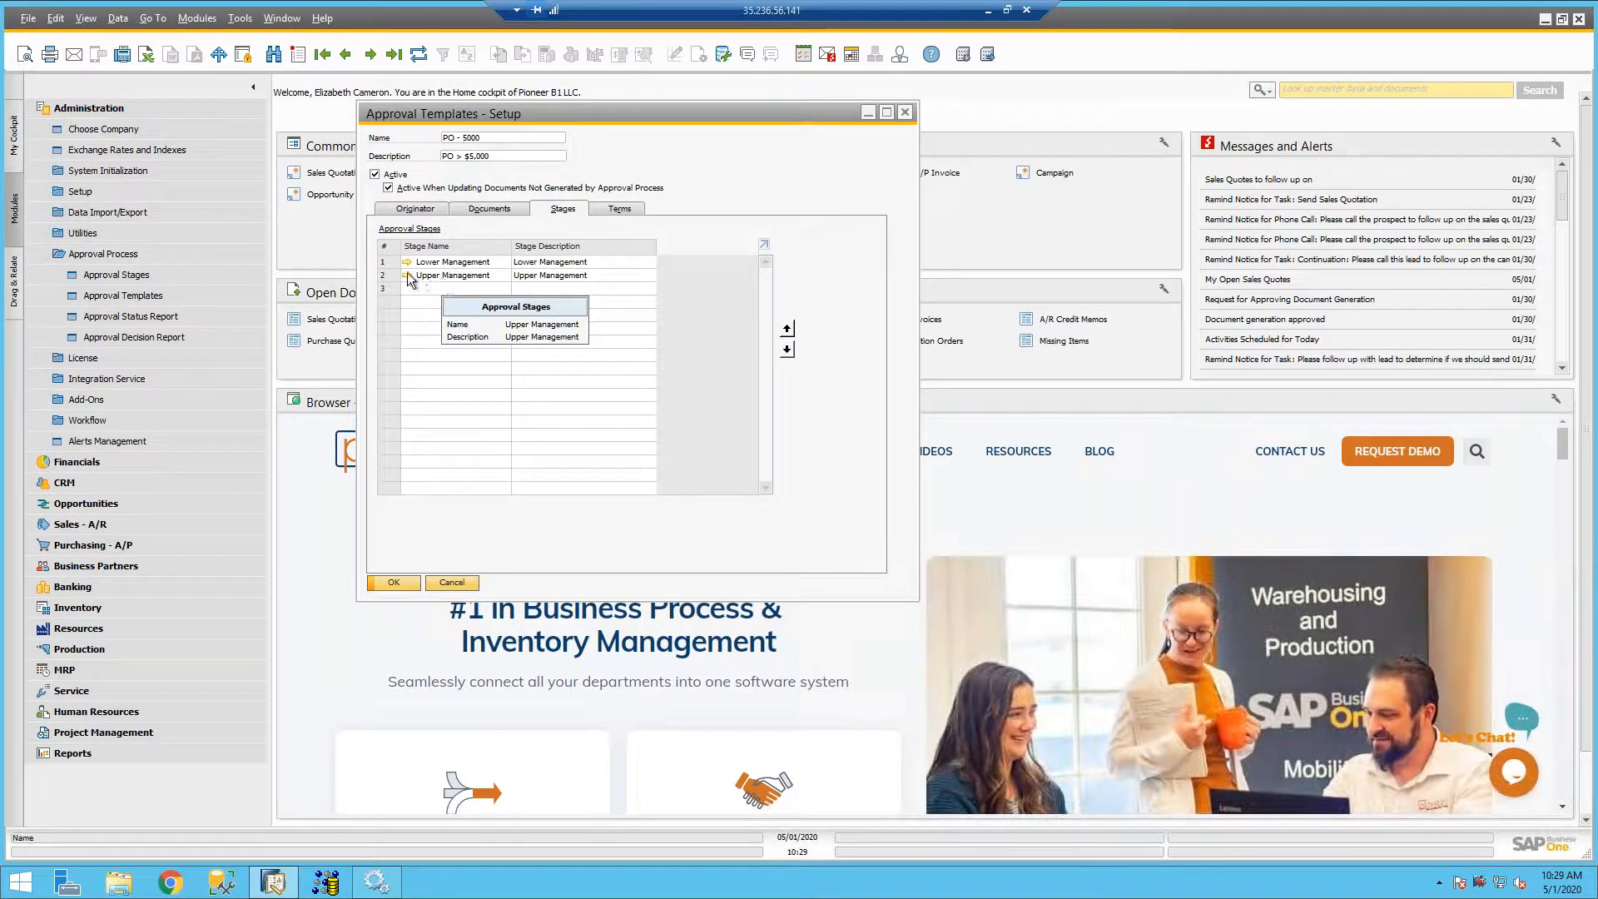
left_click(407, 262)
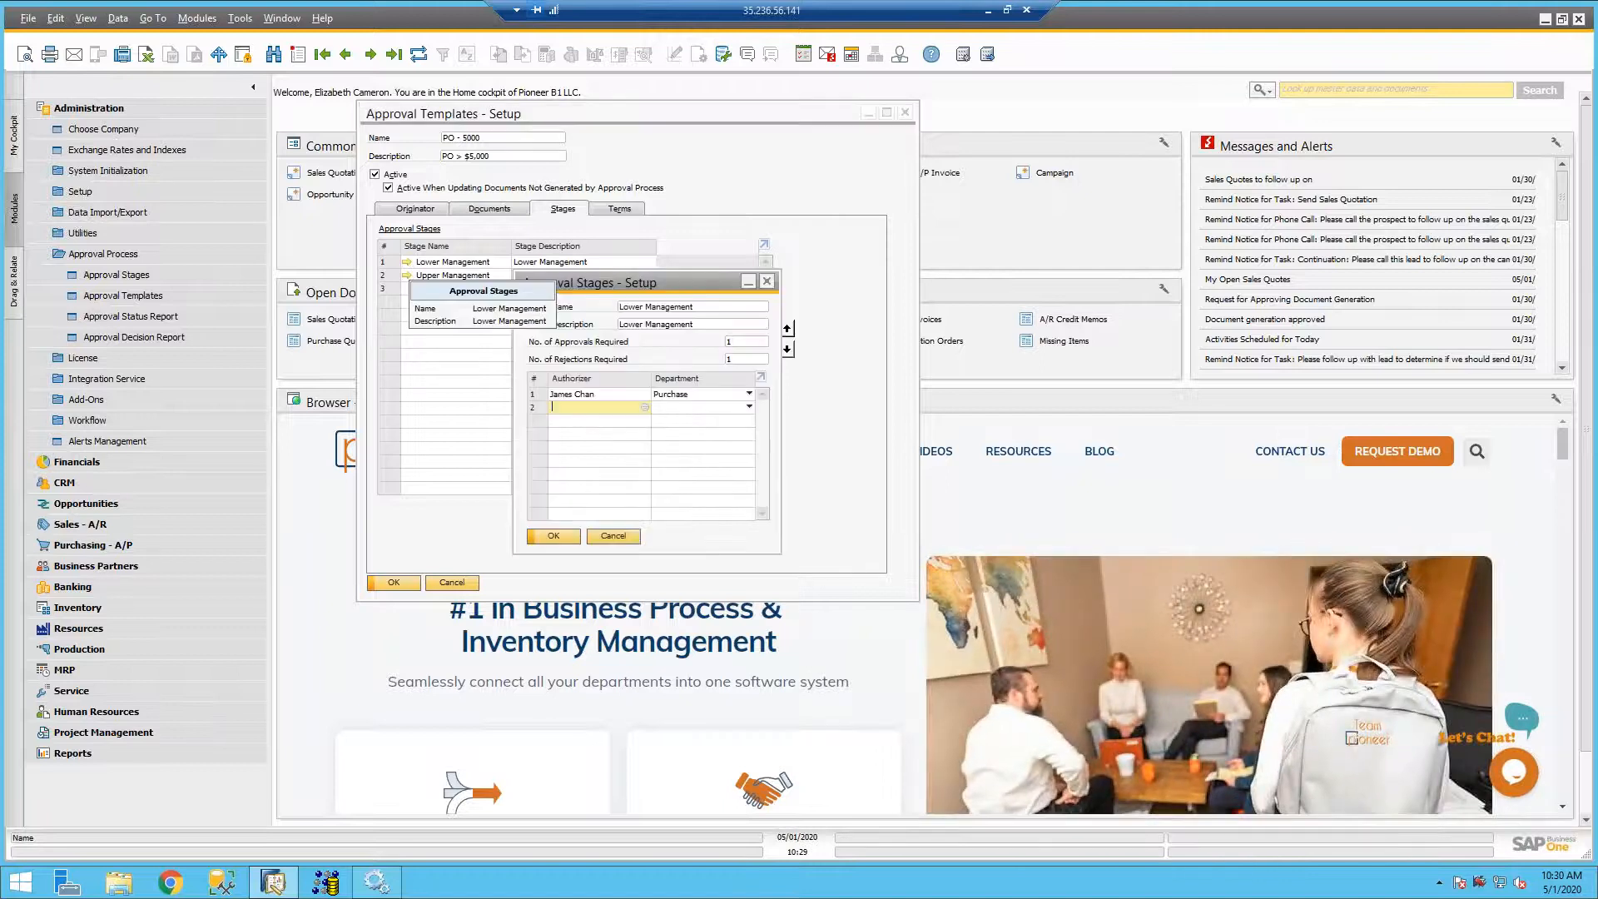
left_click_drag(616, 275, 777, 263)
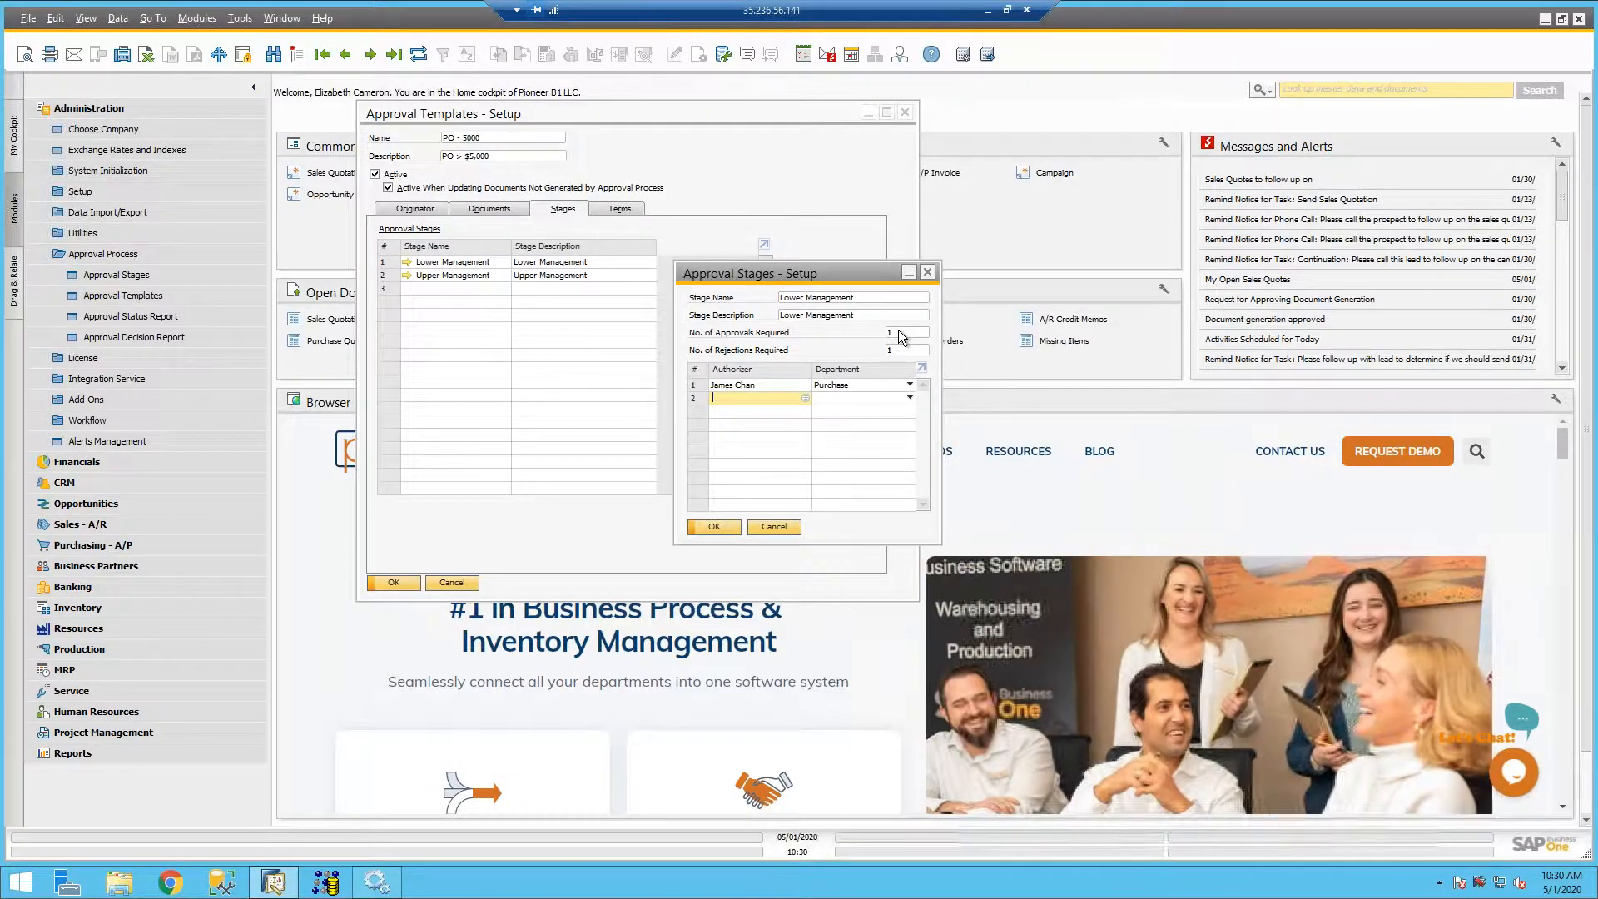
left_click(717, 532)
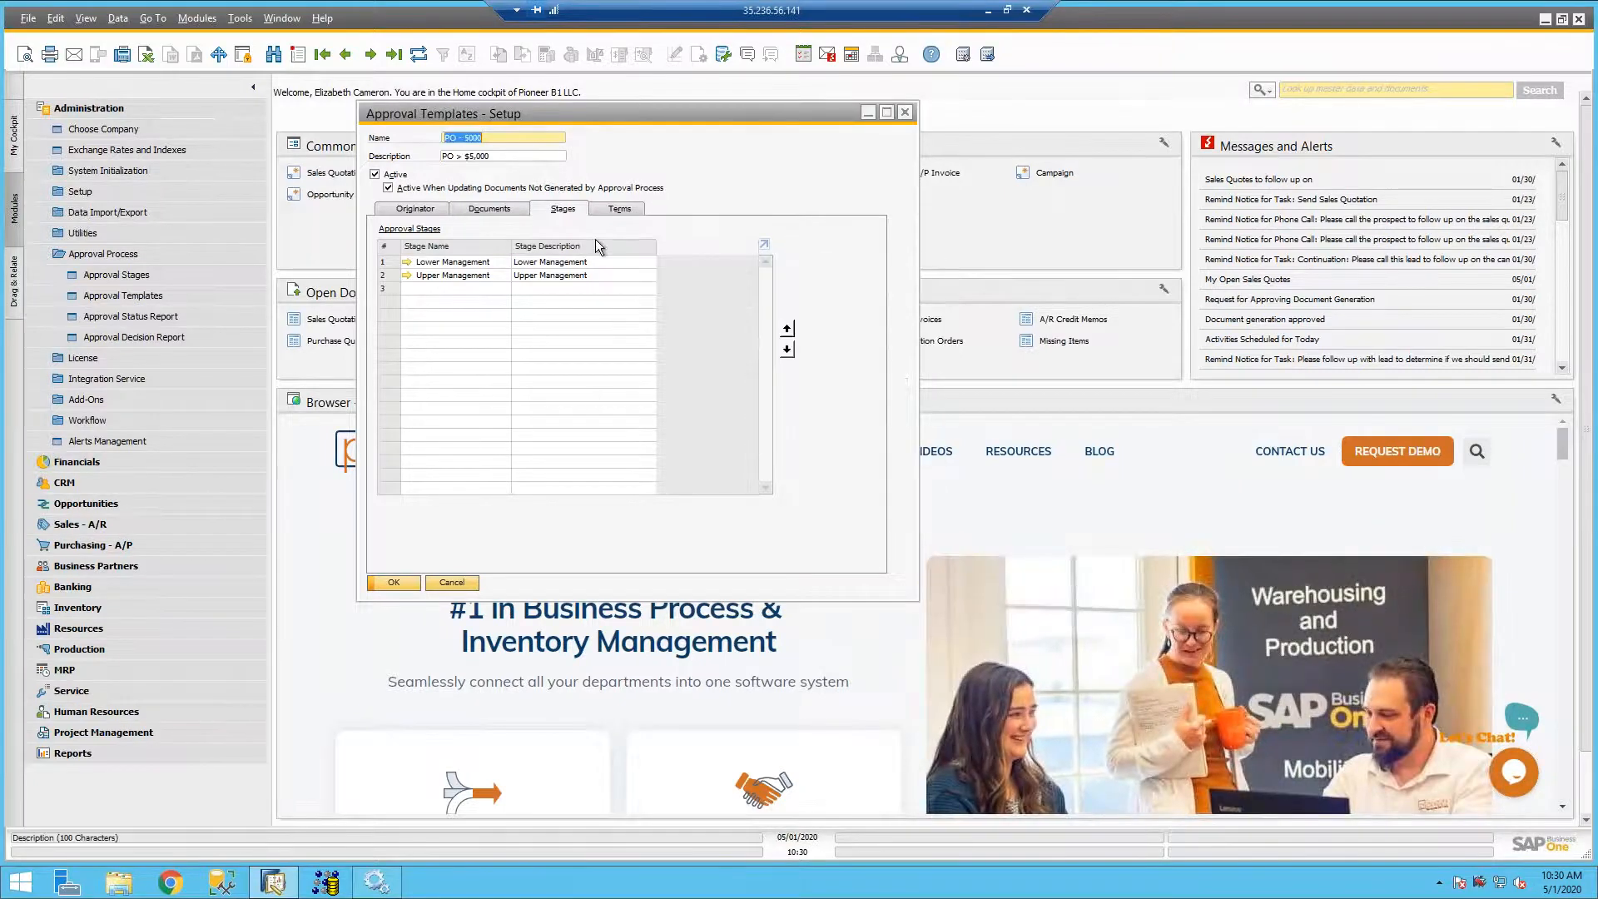
- Examine the template's launch terms, trying the Always option and switching back to When the Following Applies
left_click(616, 212)
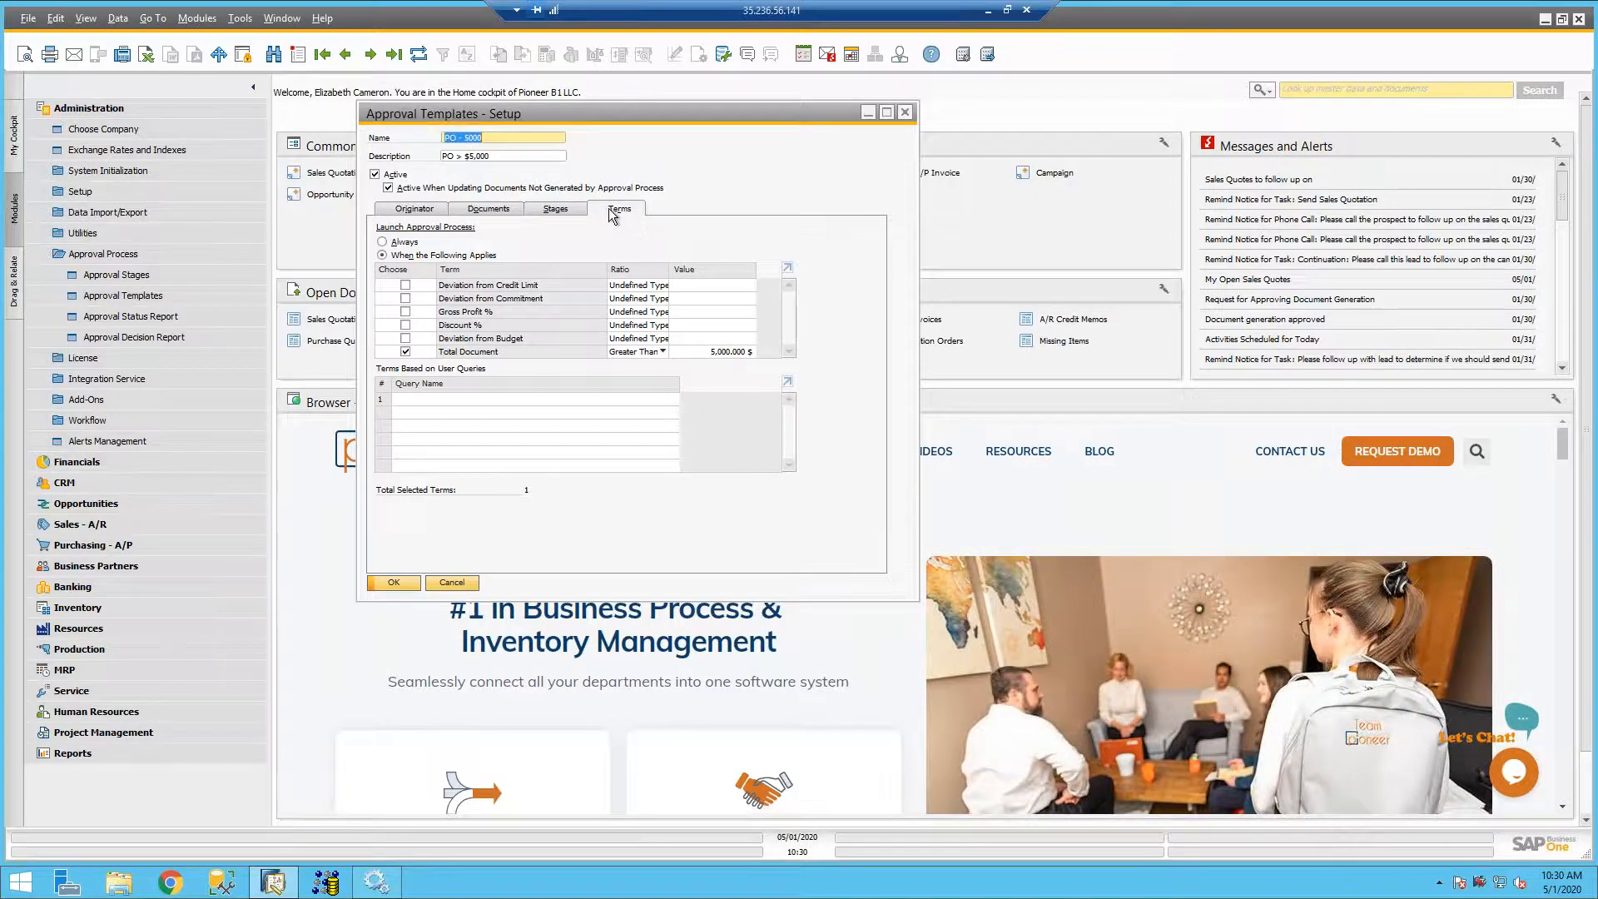
left_click(383, 242)
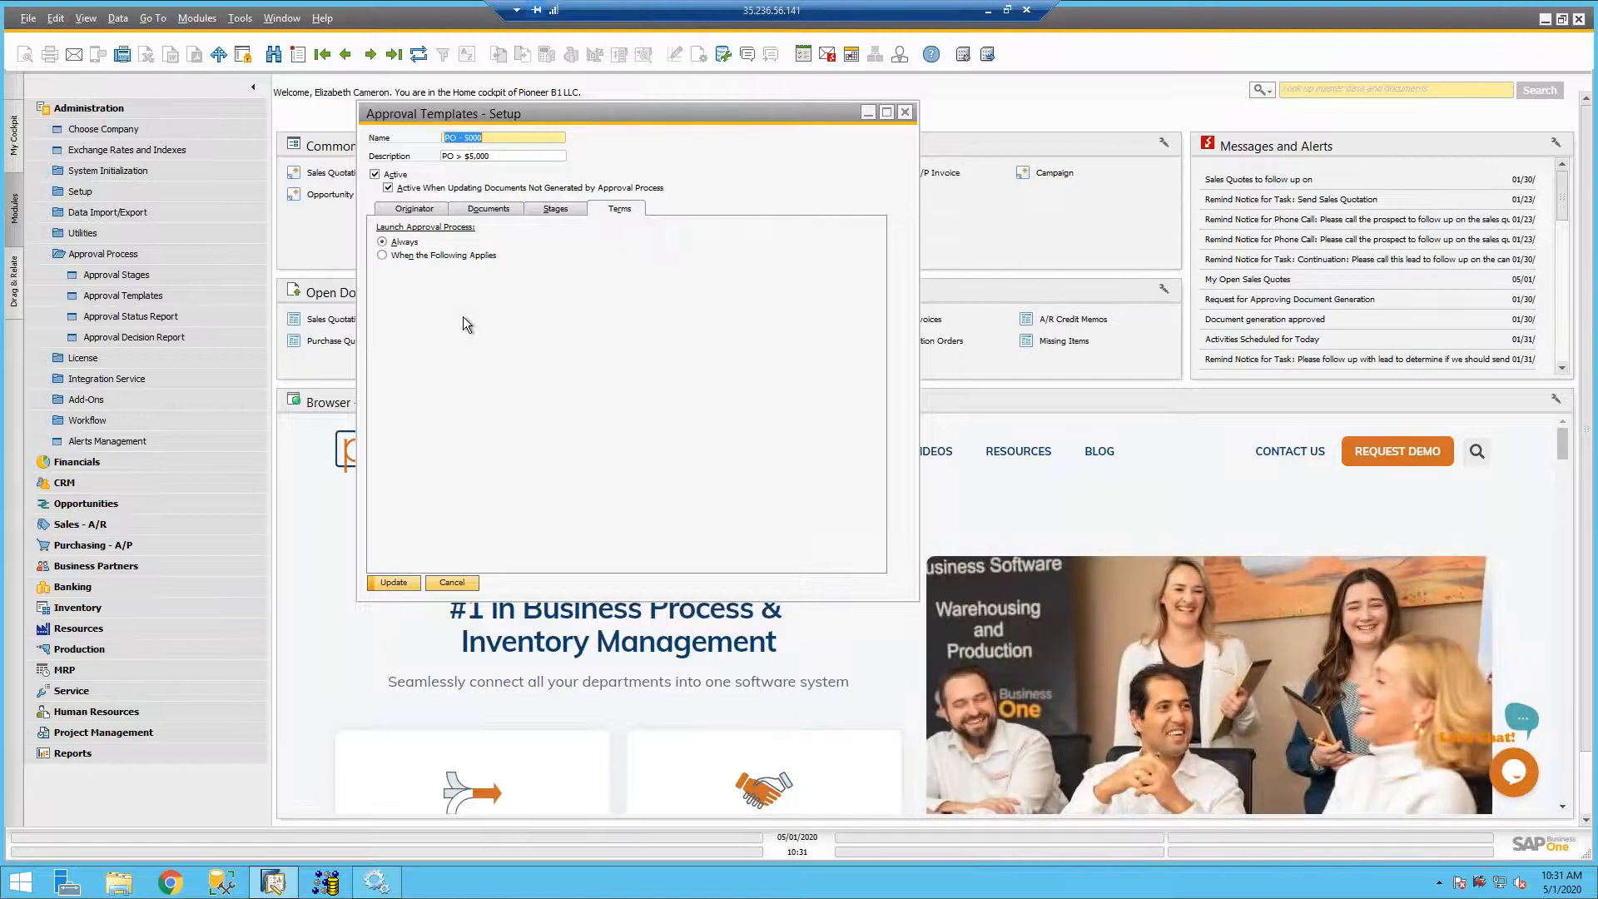
left_click(383, 255)
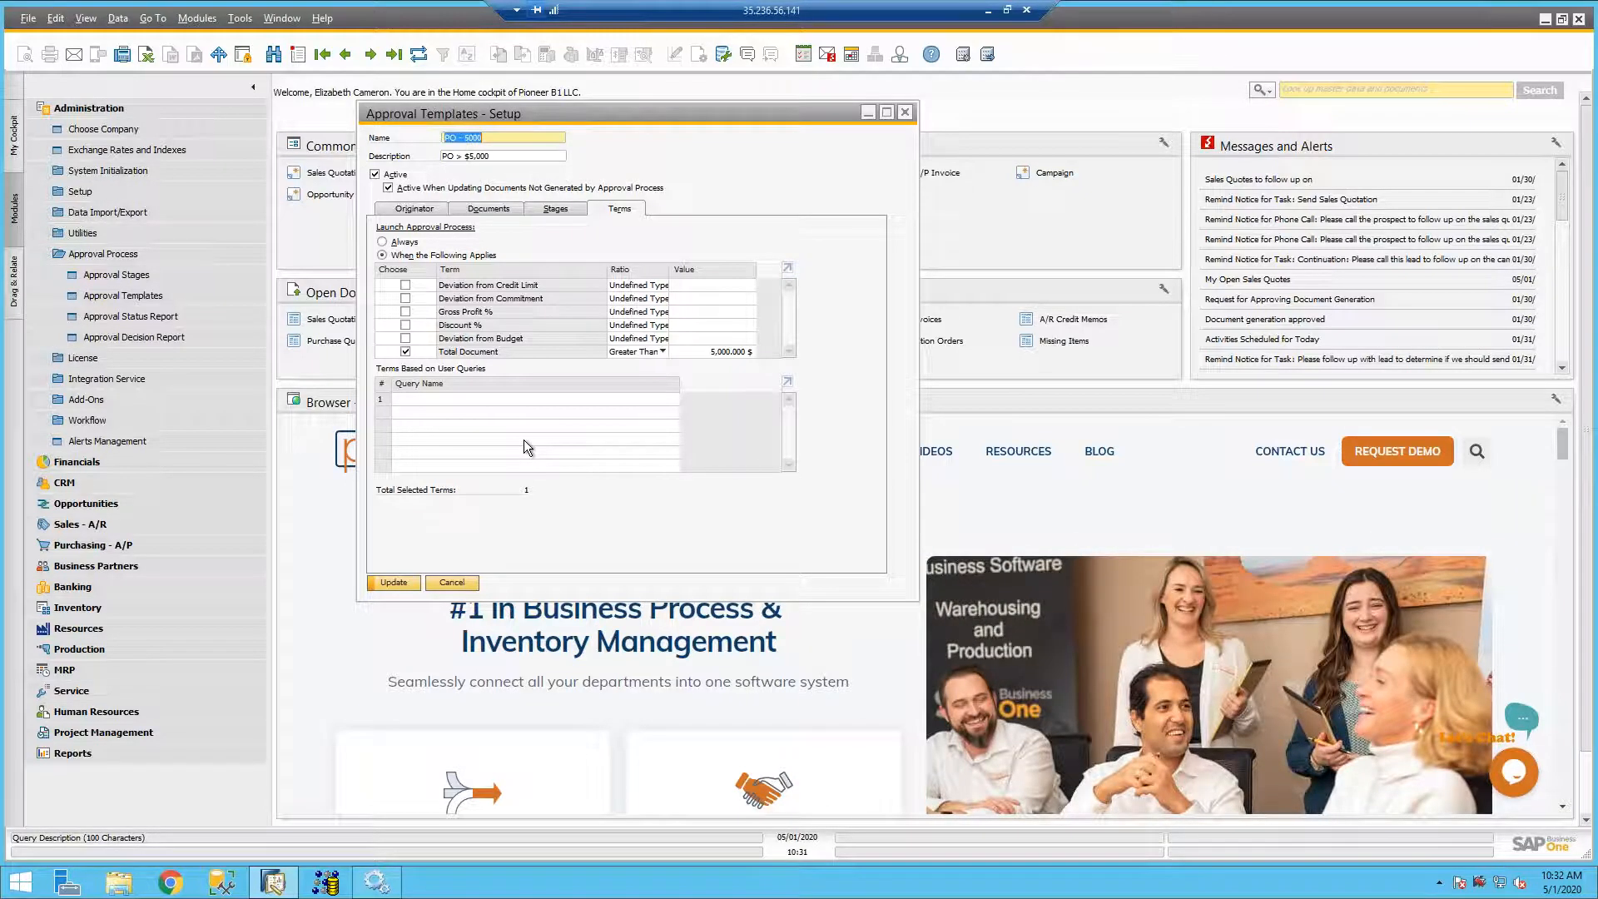
- Add the first ten users from the List of Users as originators of the PO - 5000 template
left_click(426, 209)
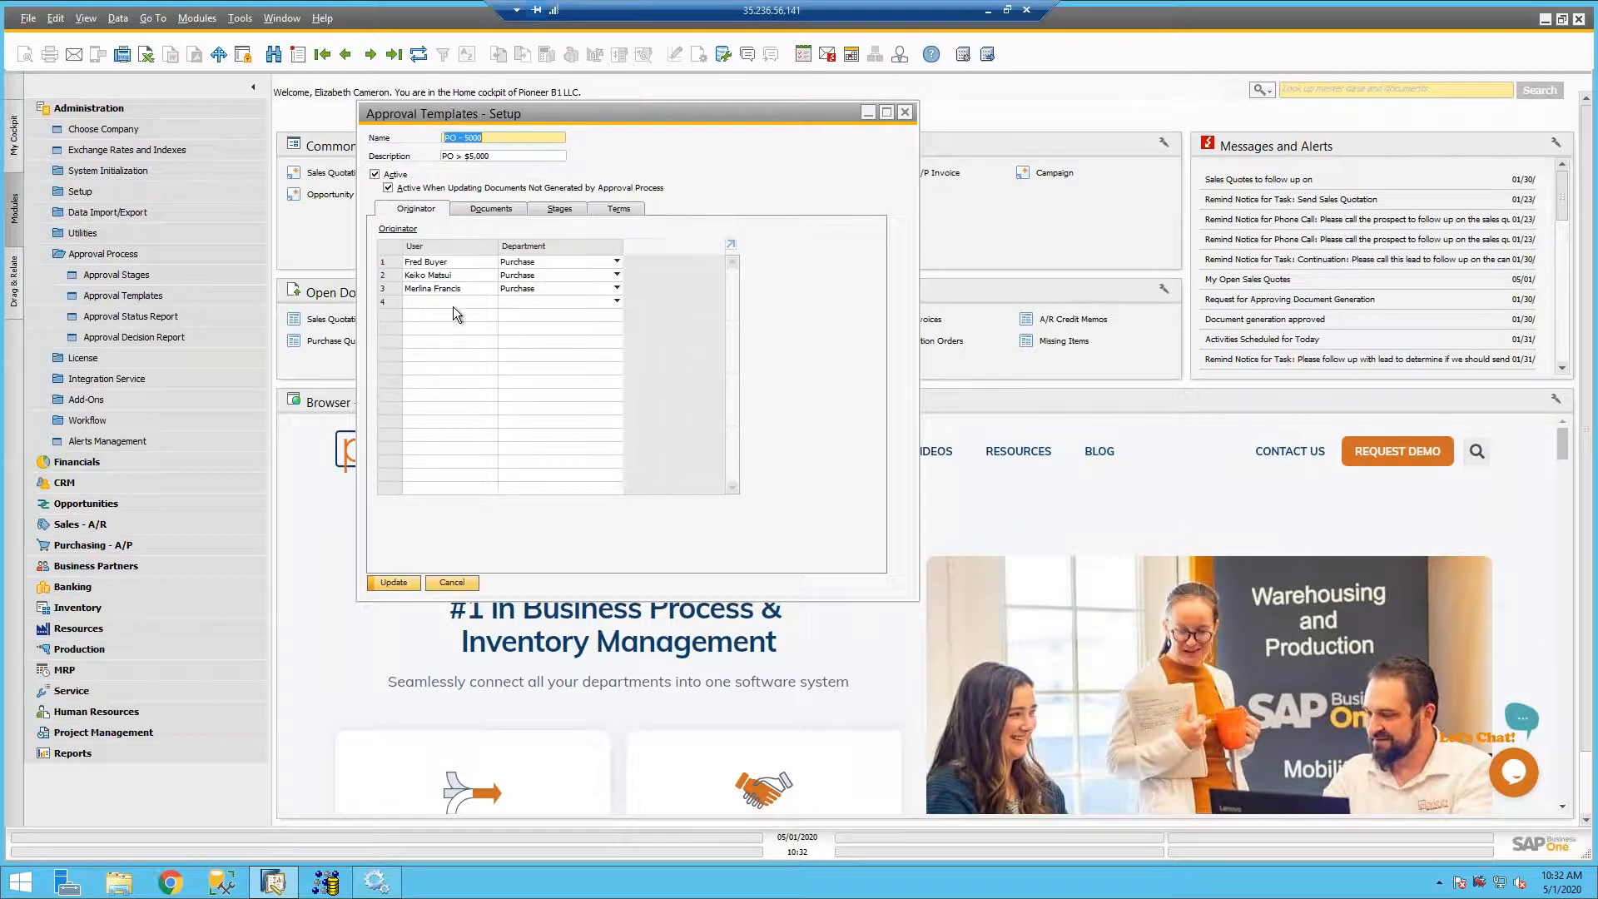
left_click(450, 302)
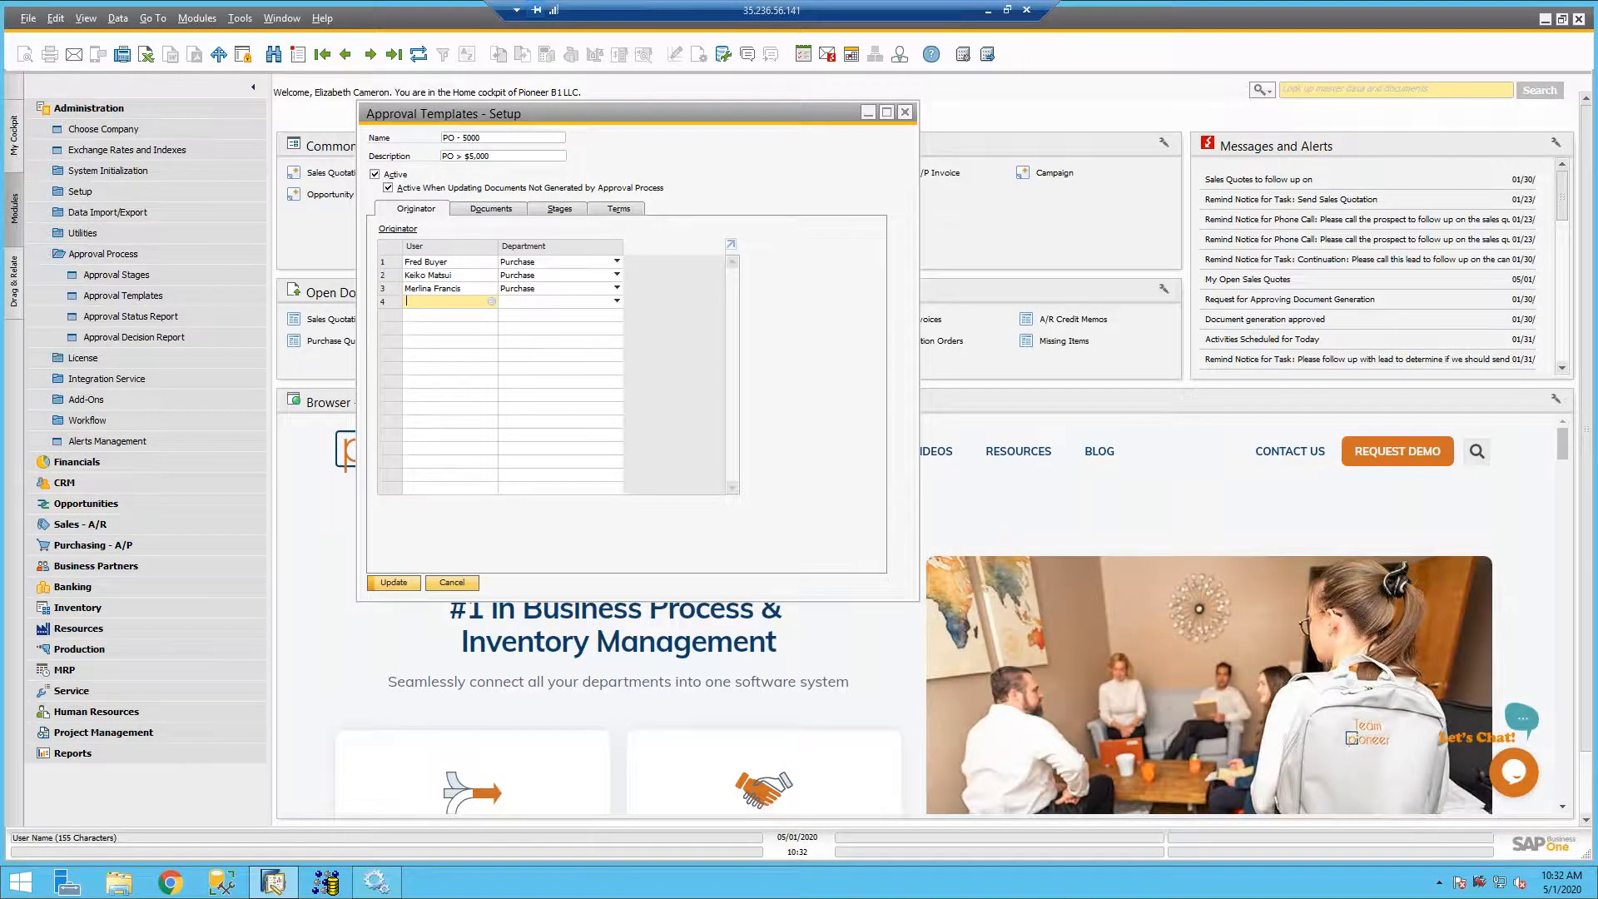
left_click(492, 303)
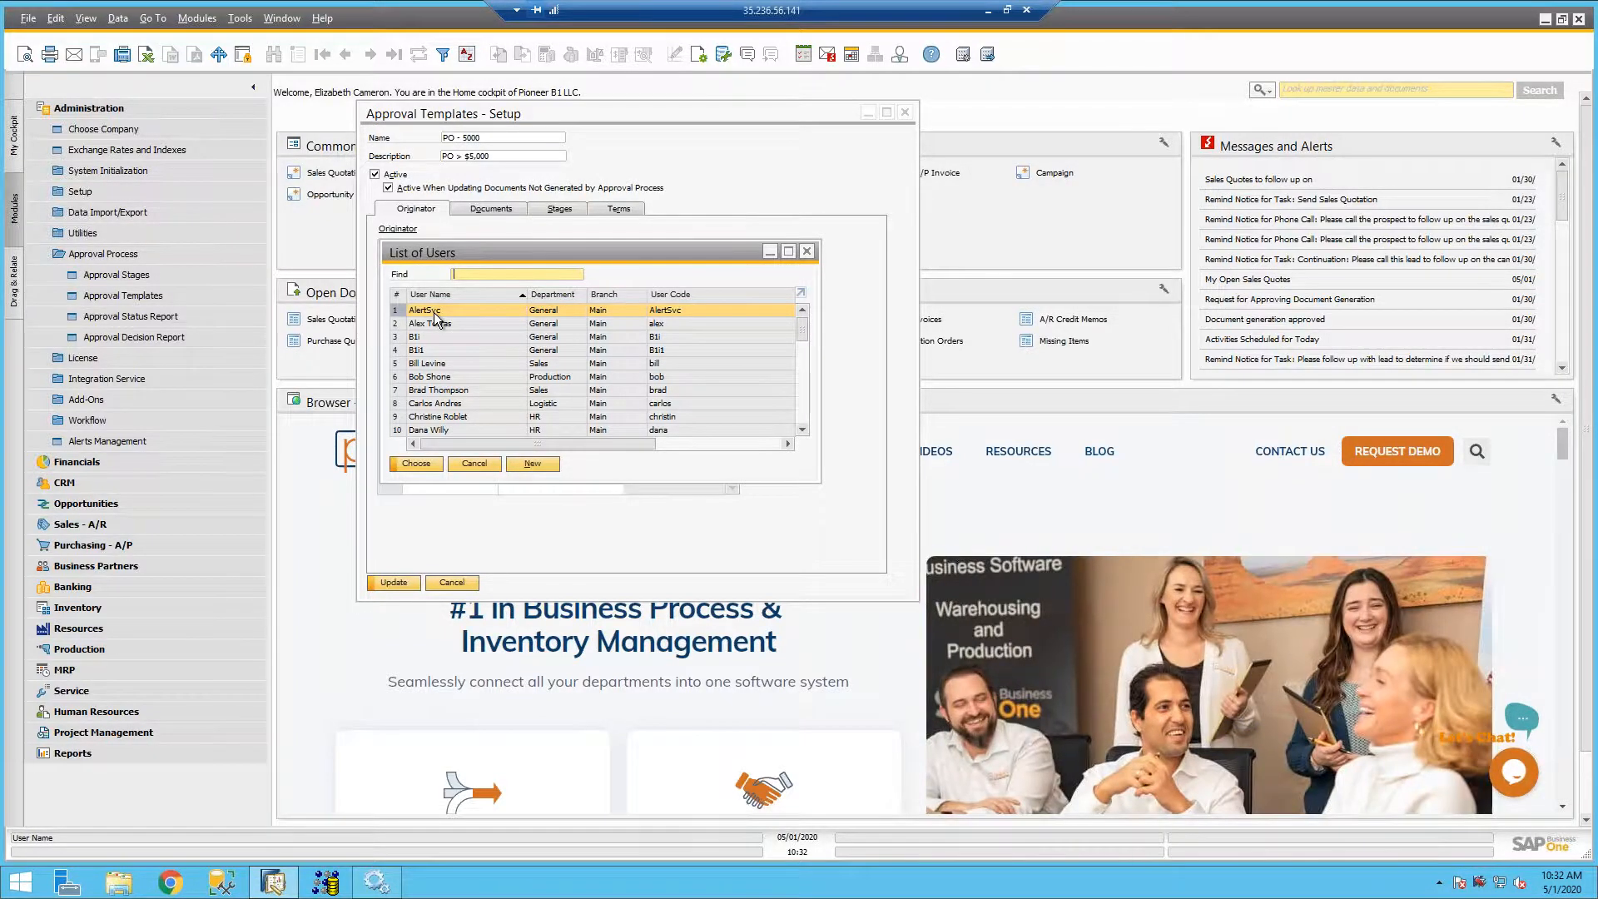
left_click(437, 430, "shift")
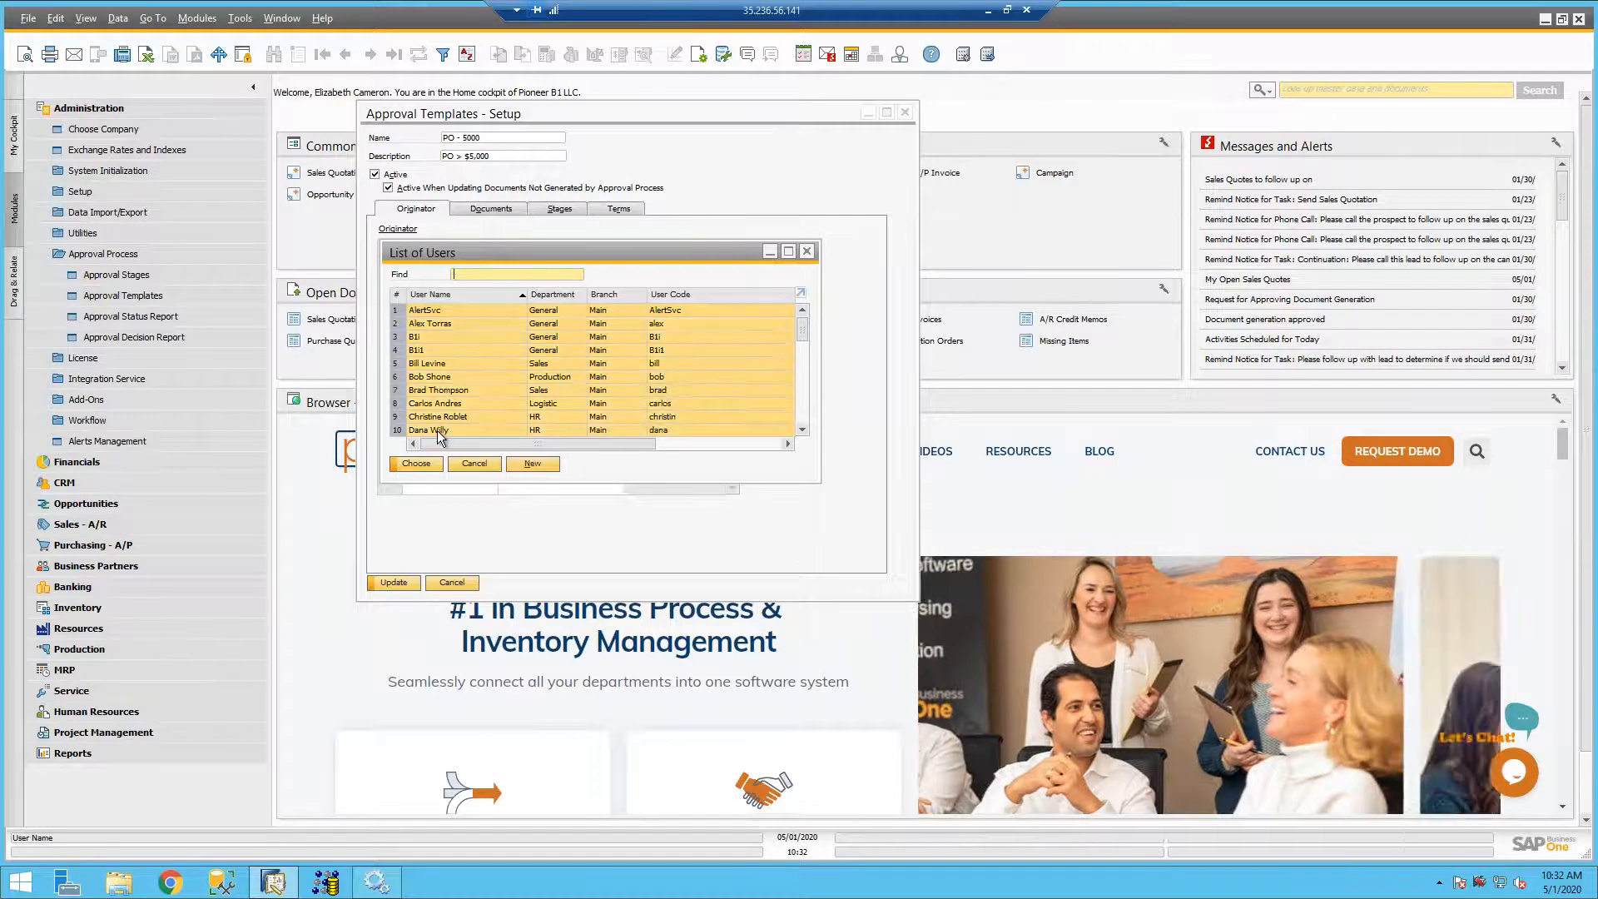
left_click(416, 464)
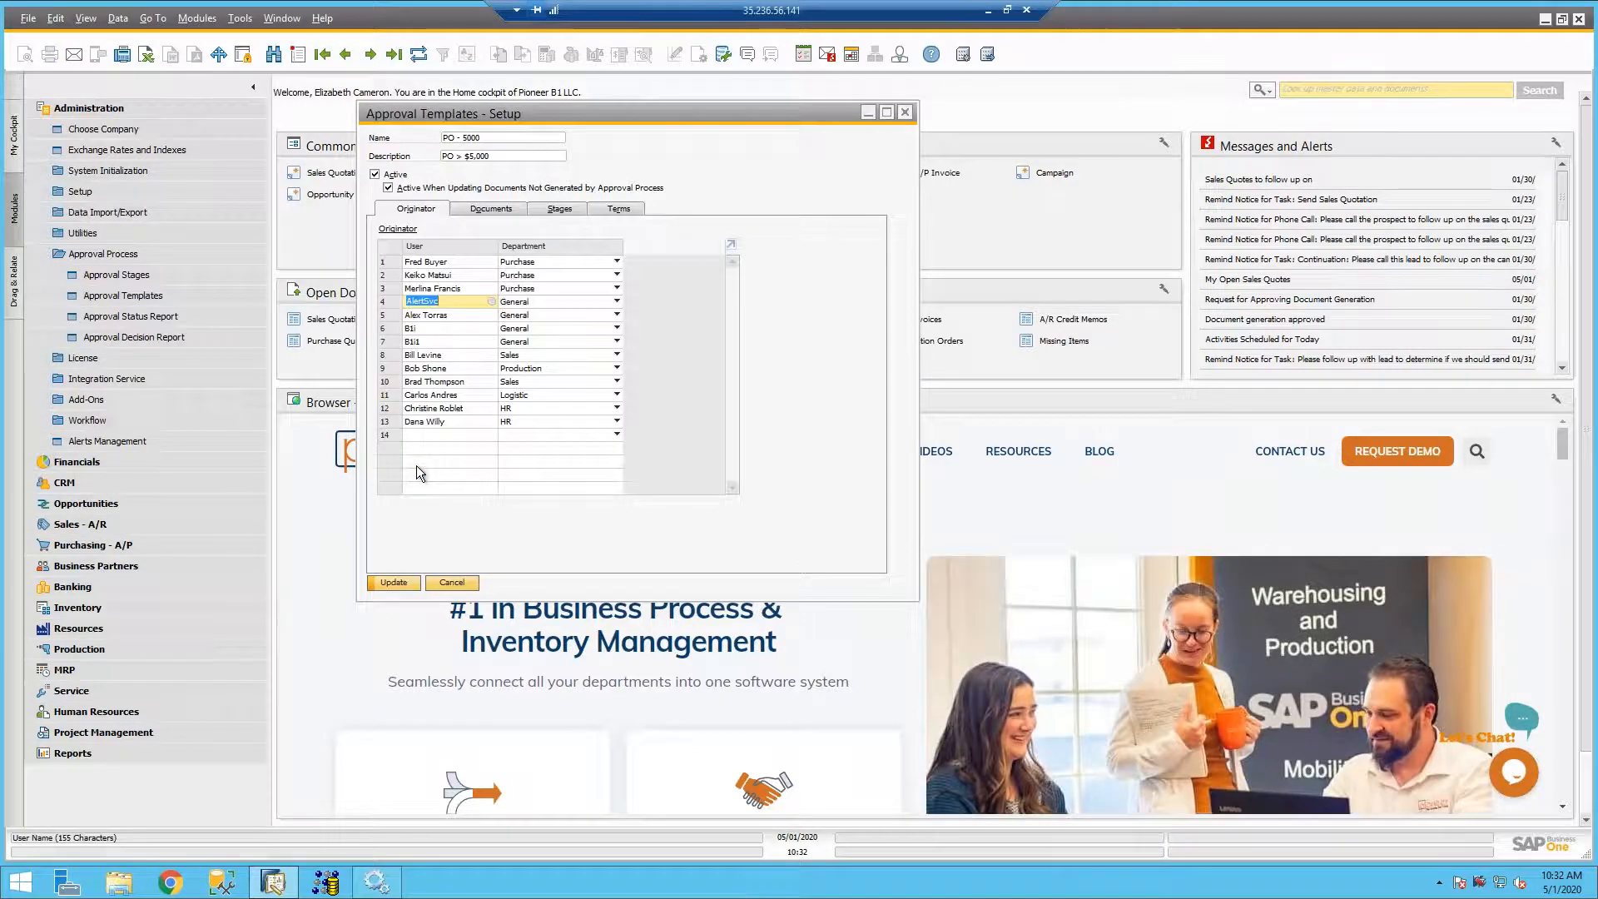
- Add every user in the List of Users to the template's originators, starting at the next empty row
left_click(412, 436)
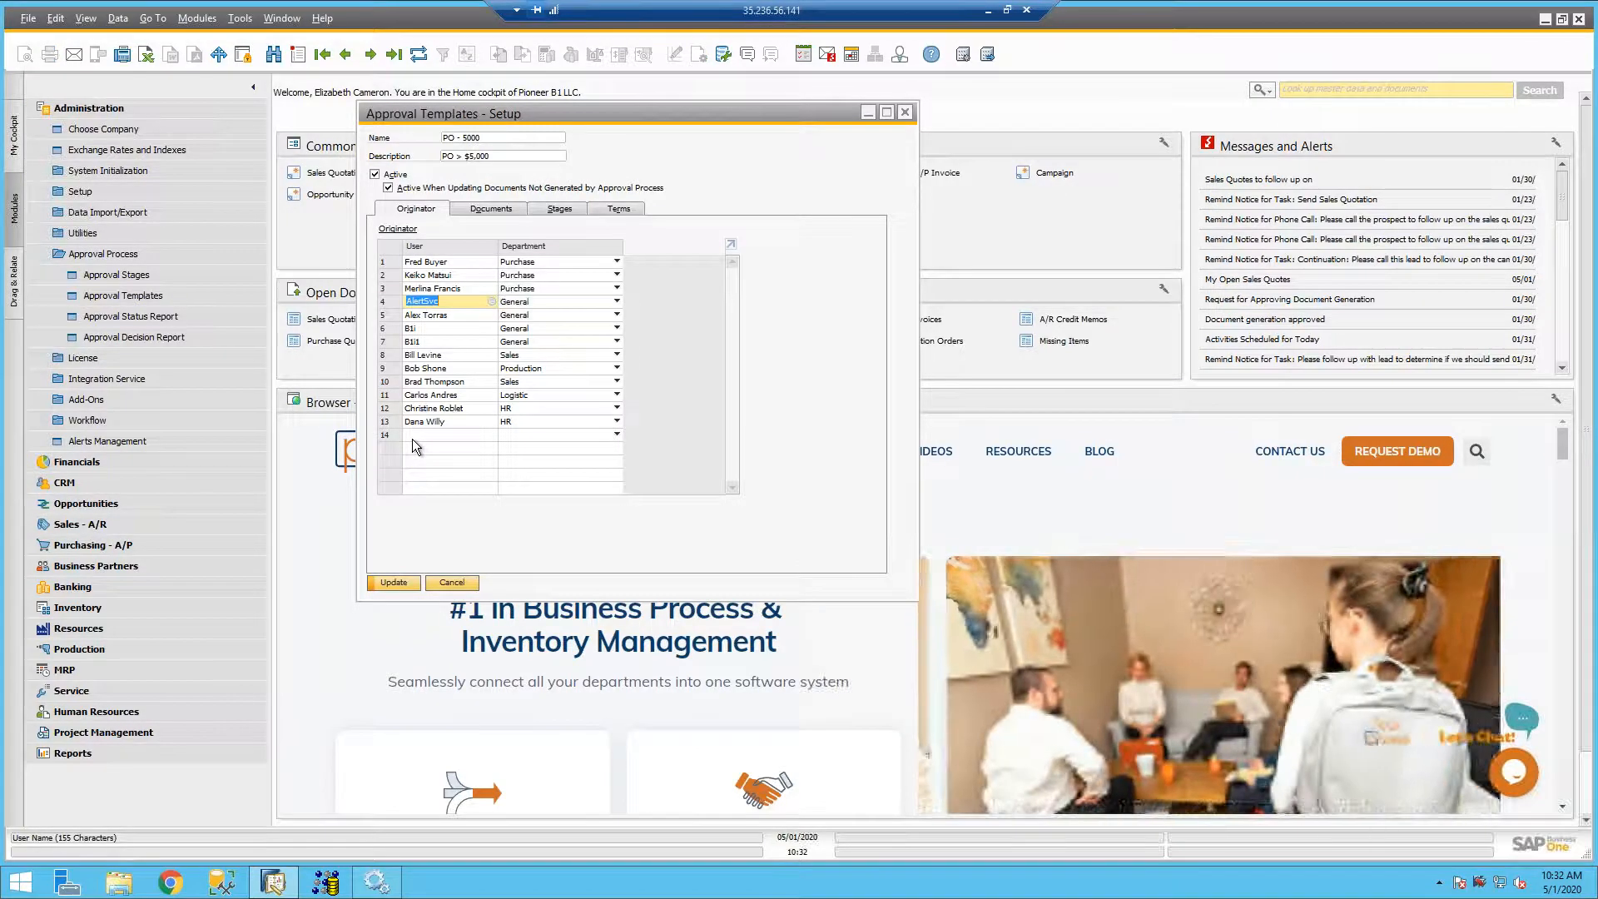
key("Tab")
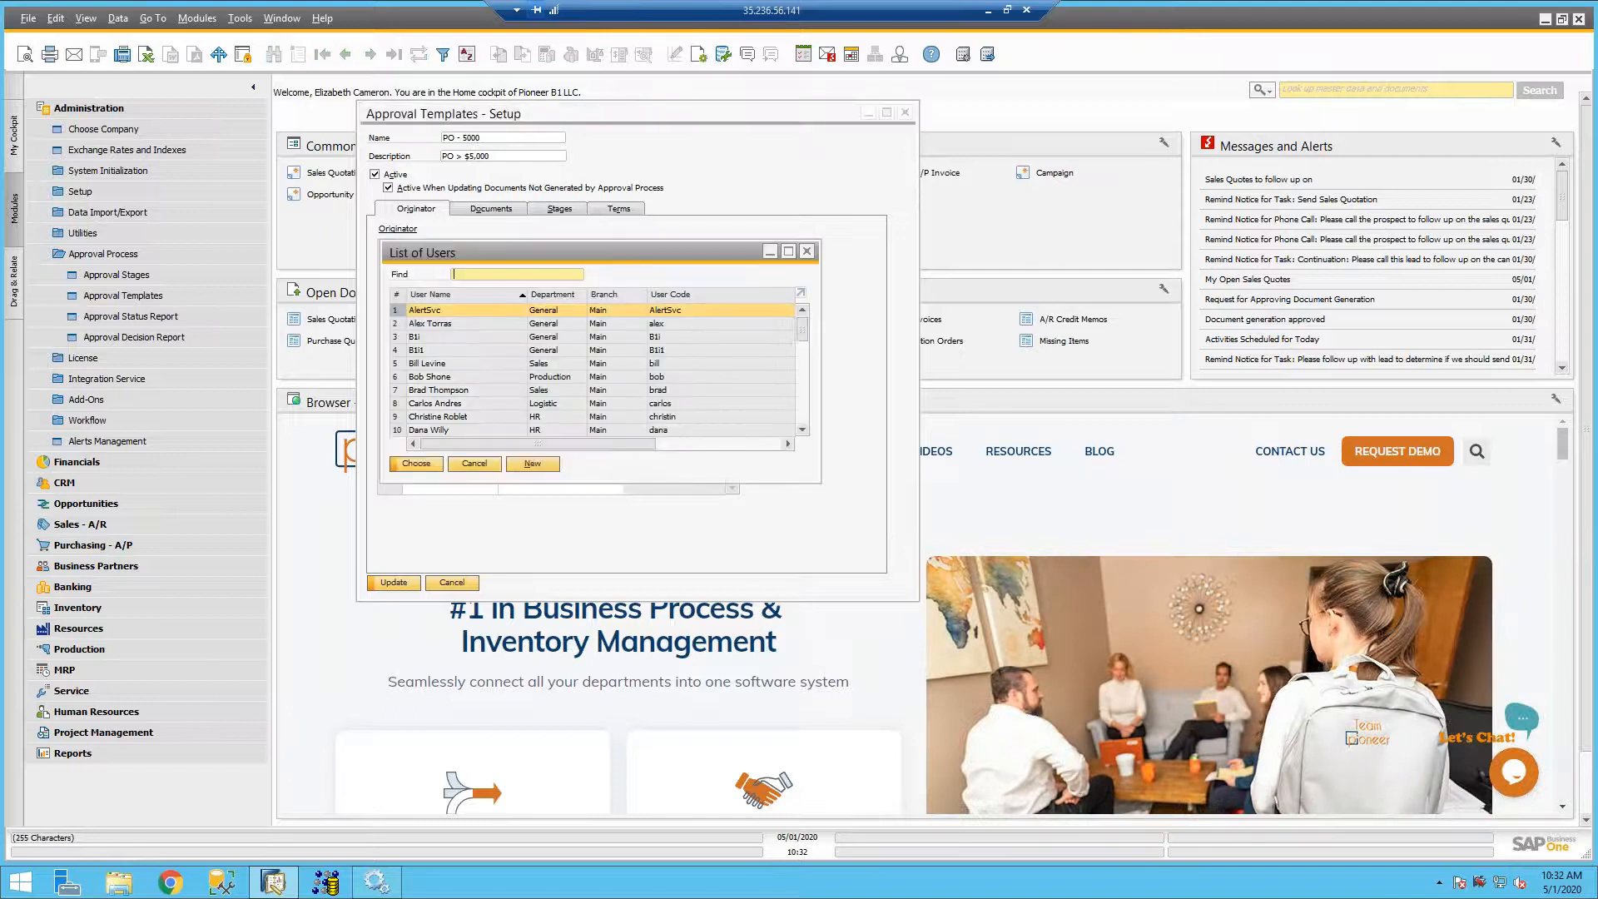
mouse_move(800, 330)
left_mouse_down()
mouse_move(816, 441)
mouse_move(811, 320)
left_mouse_up()
scroll(522, 366, "down", 10)
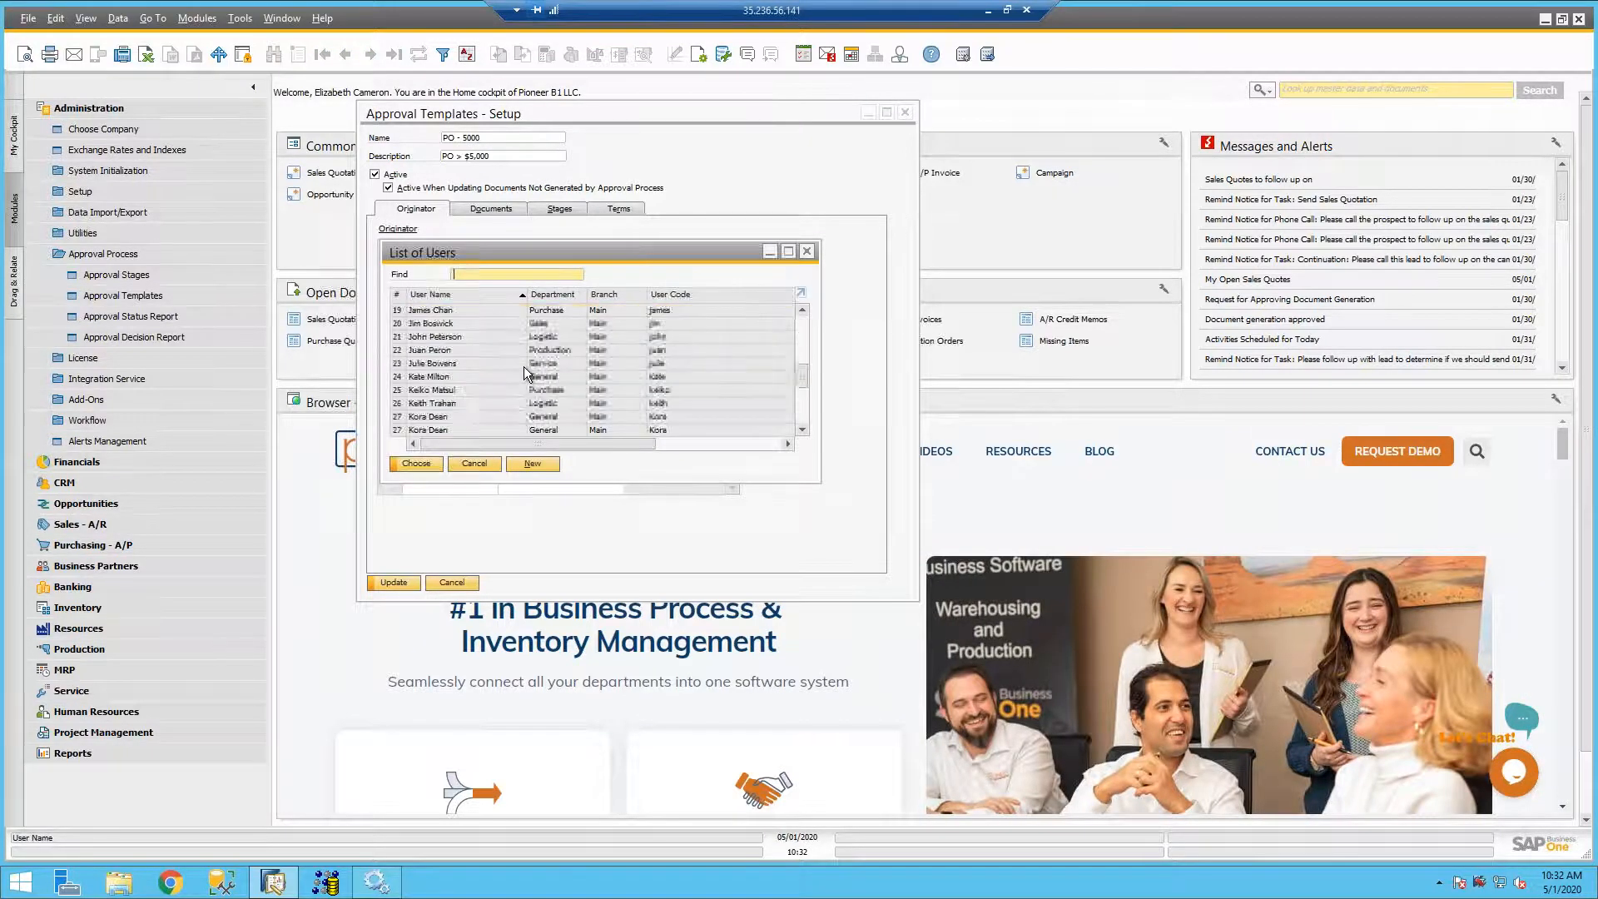
left_click(456, 426, "shift")
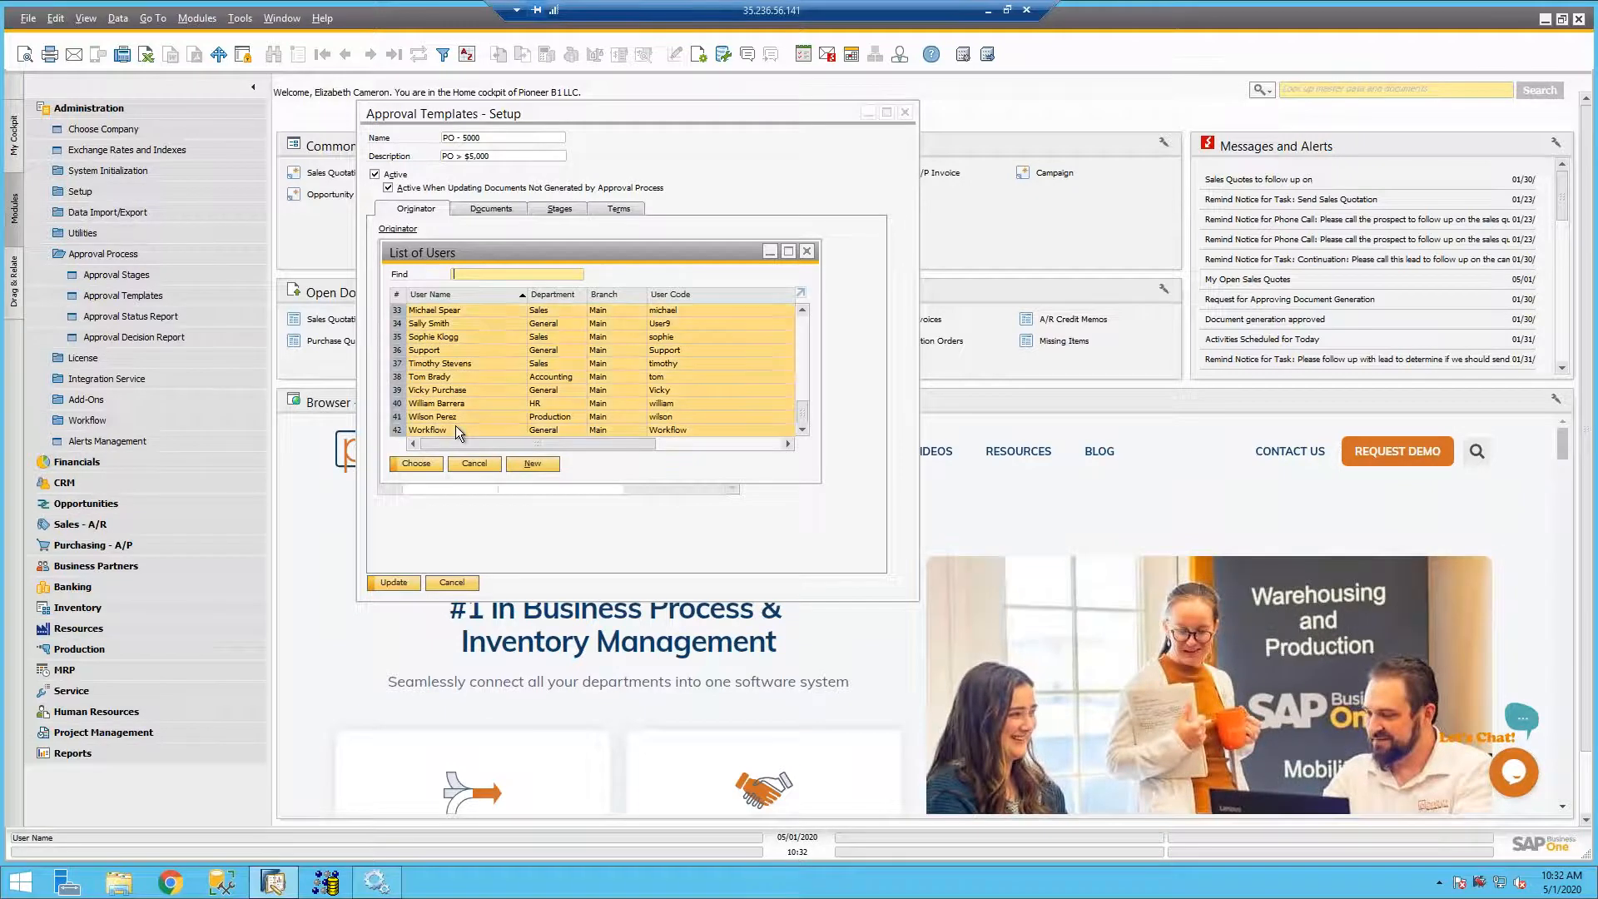
left_click(417, 463)
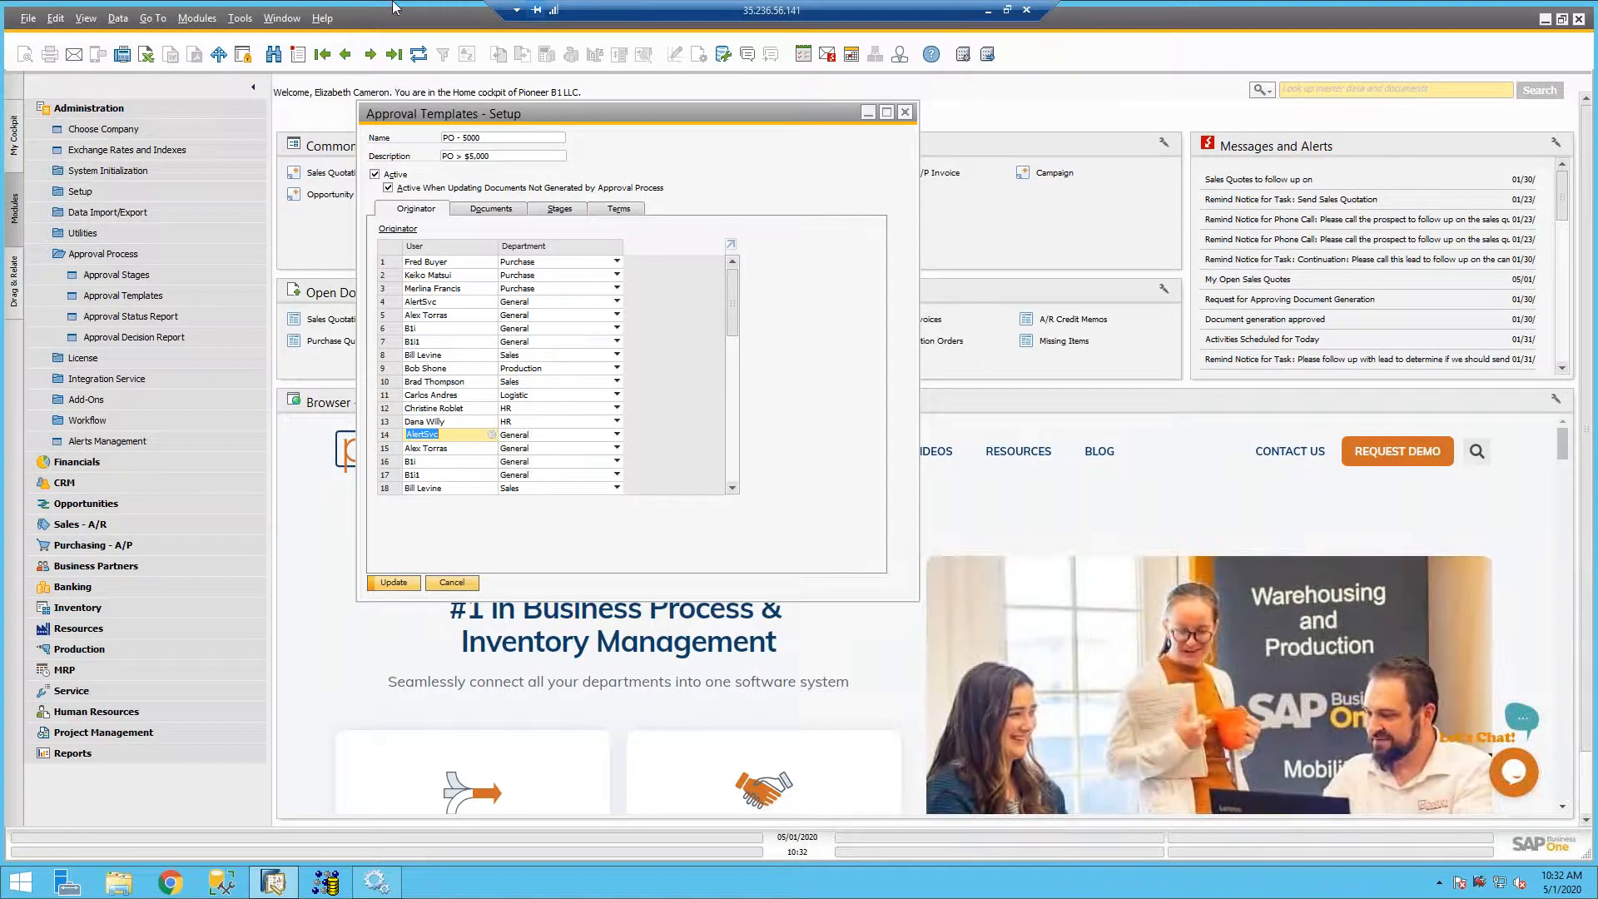
- Refresh the PO - 5000 template record, discarding the unsaved originator additions
left_click(418, 55)
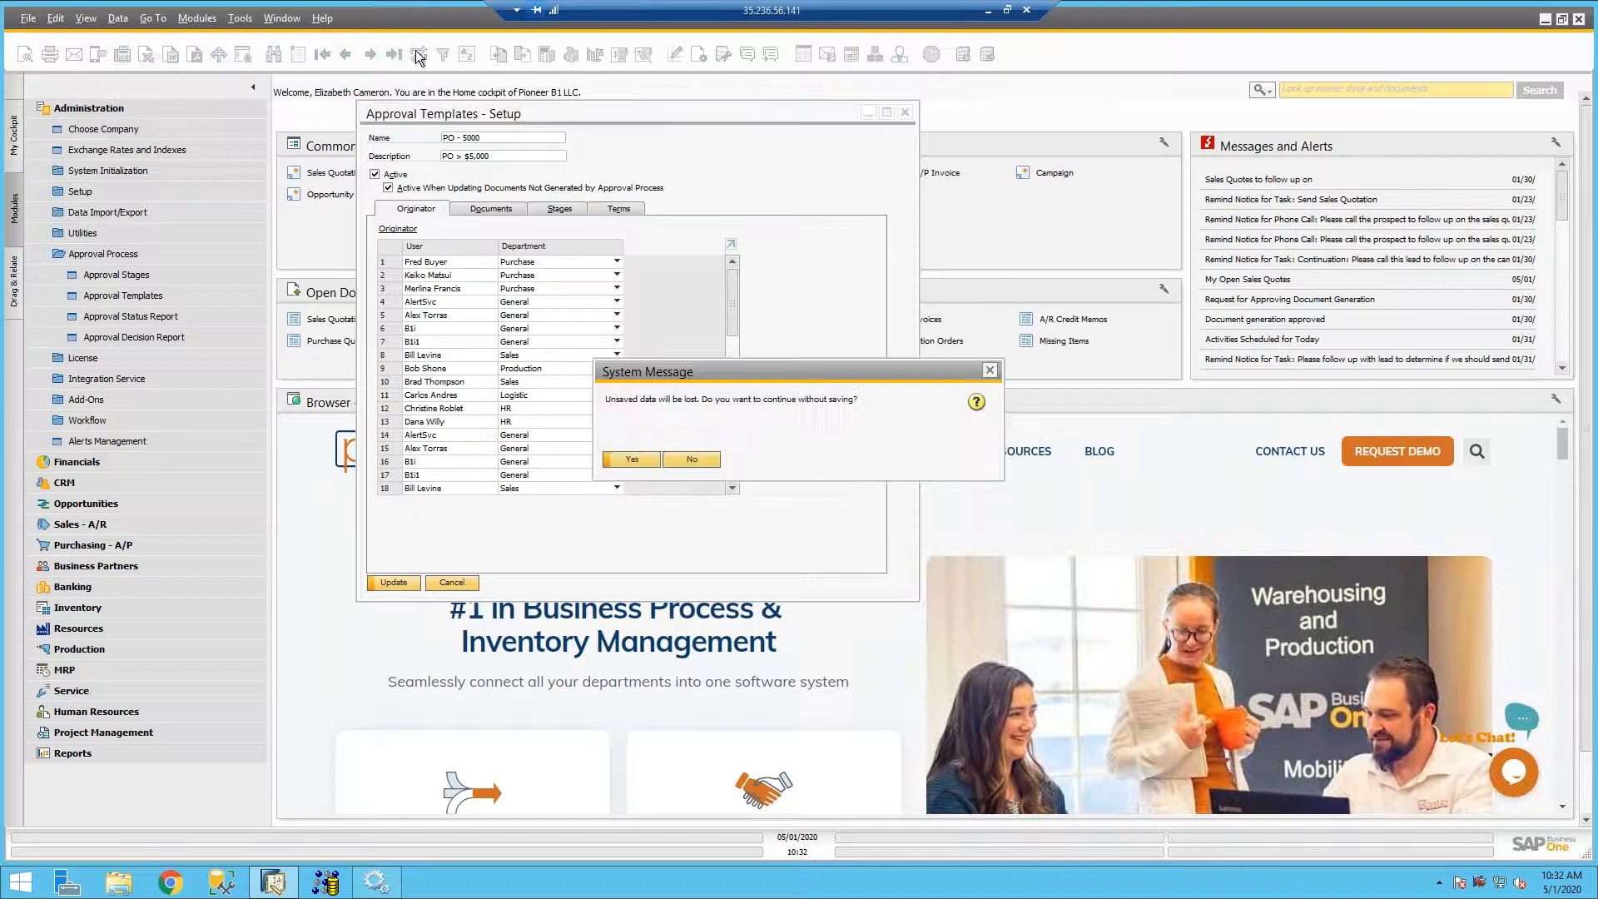
left_click(632, 460)
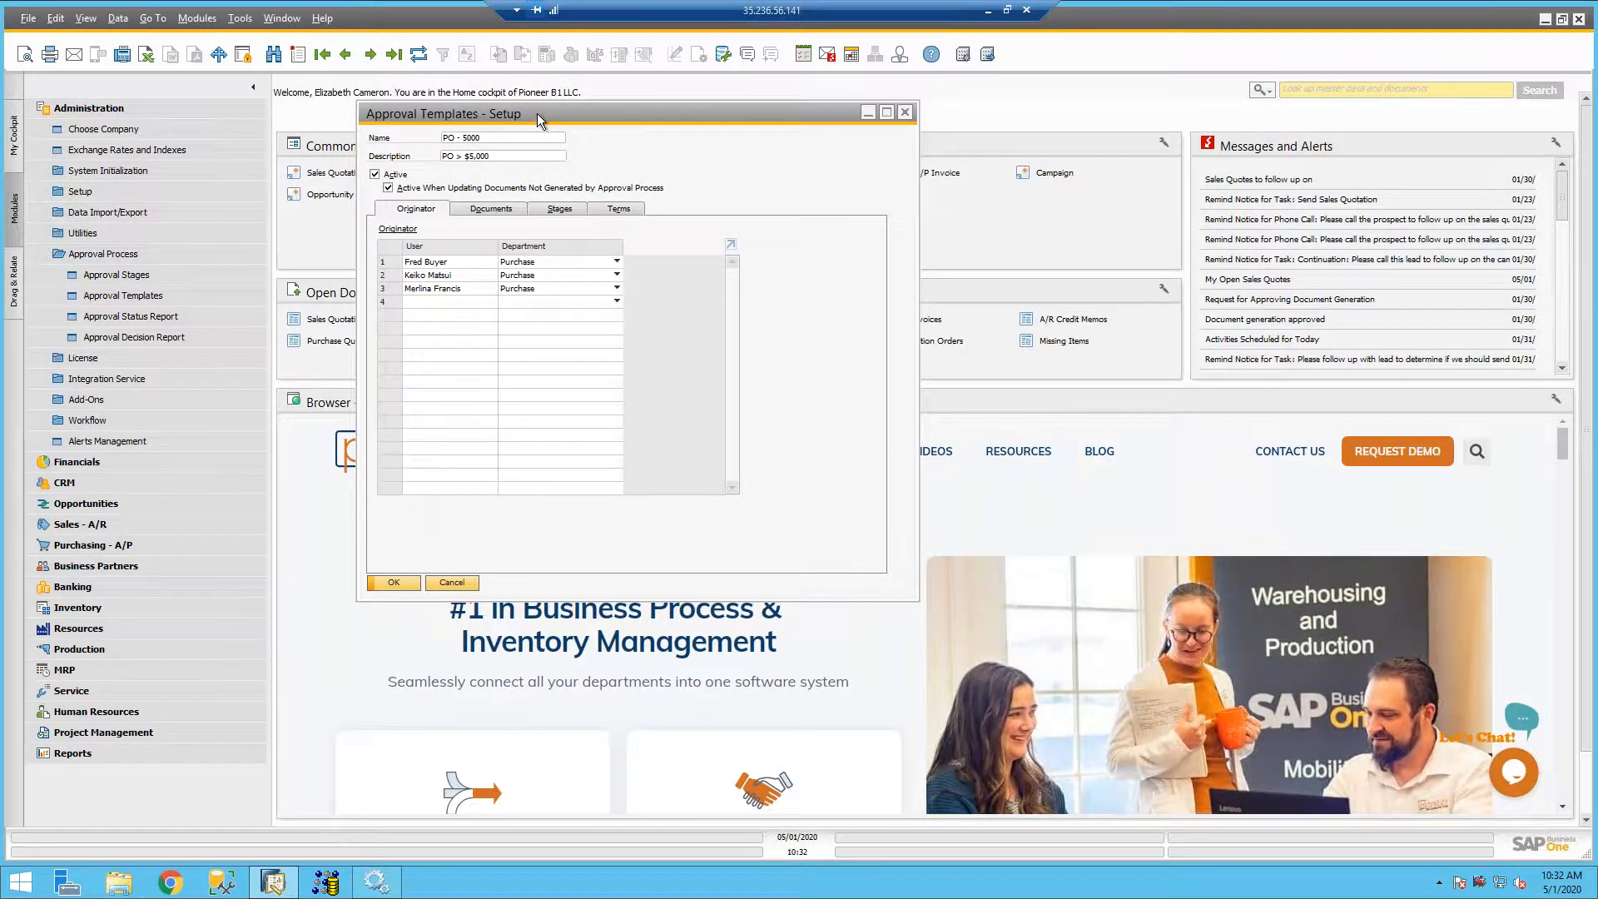
left_click_drag(537, 114, 537, 118)
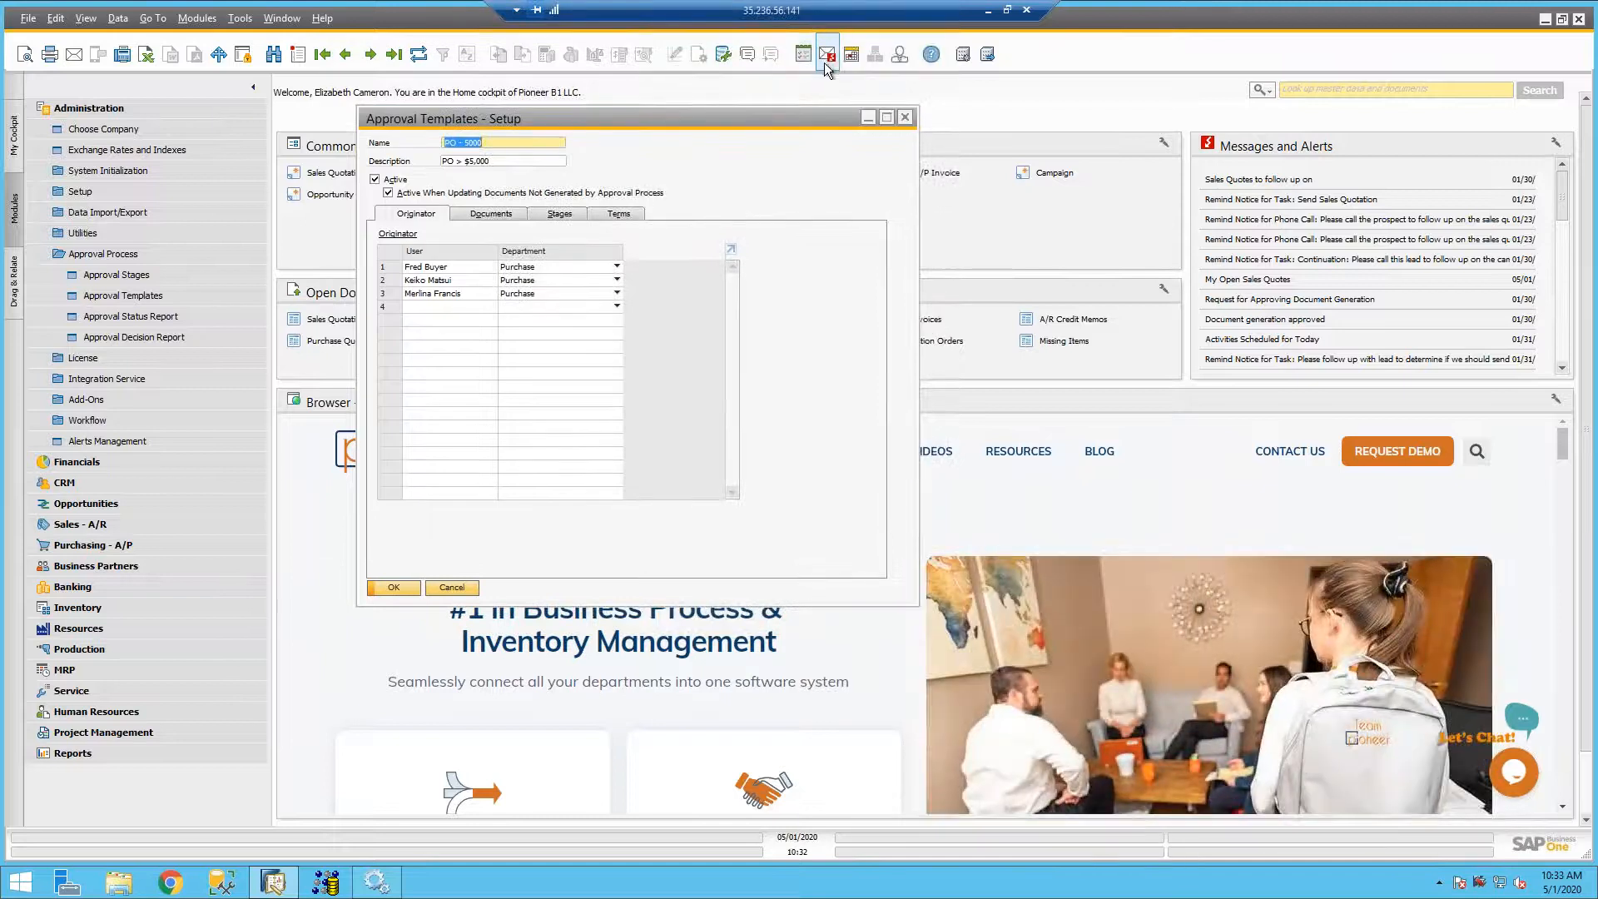
- Open the Messages/Alerts Overview and view the Document generation approved and Request for Approving Document Update messages
left_click(828, 58)
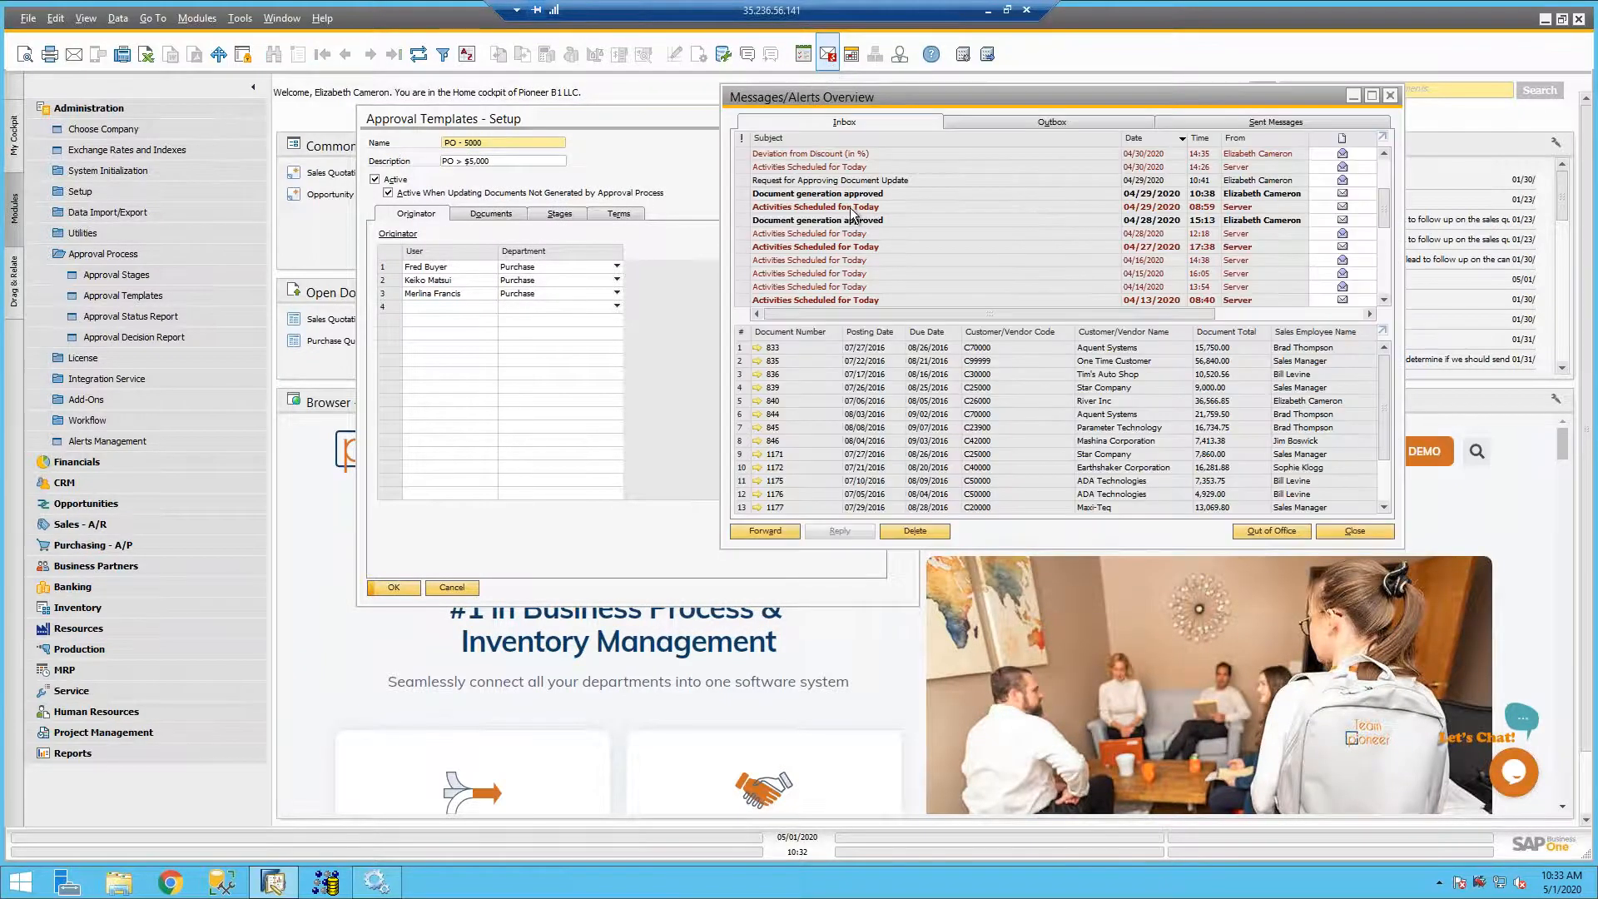
left_click(820, 194)
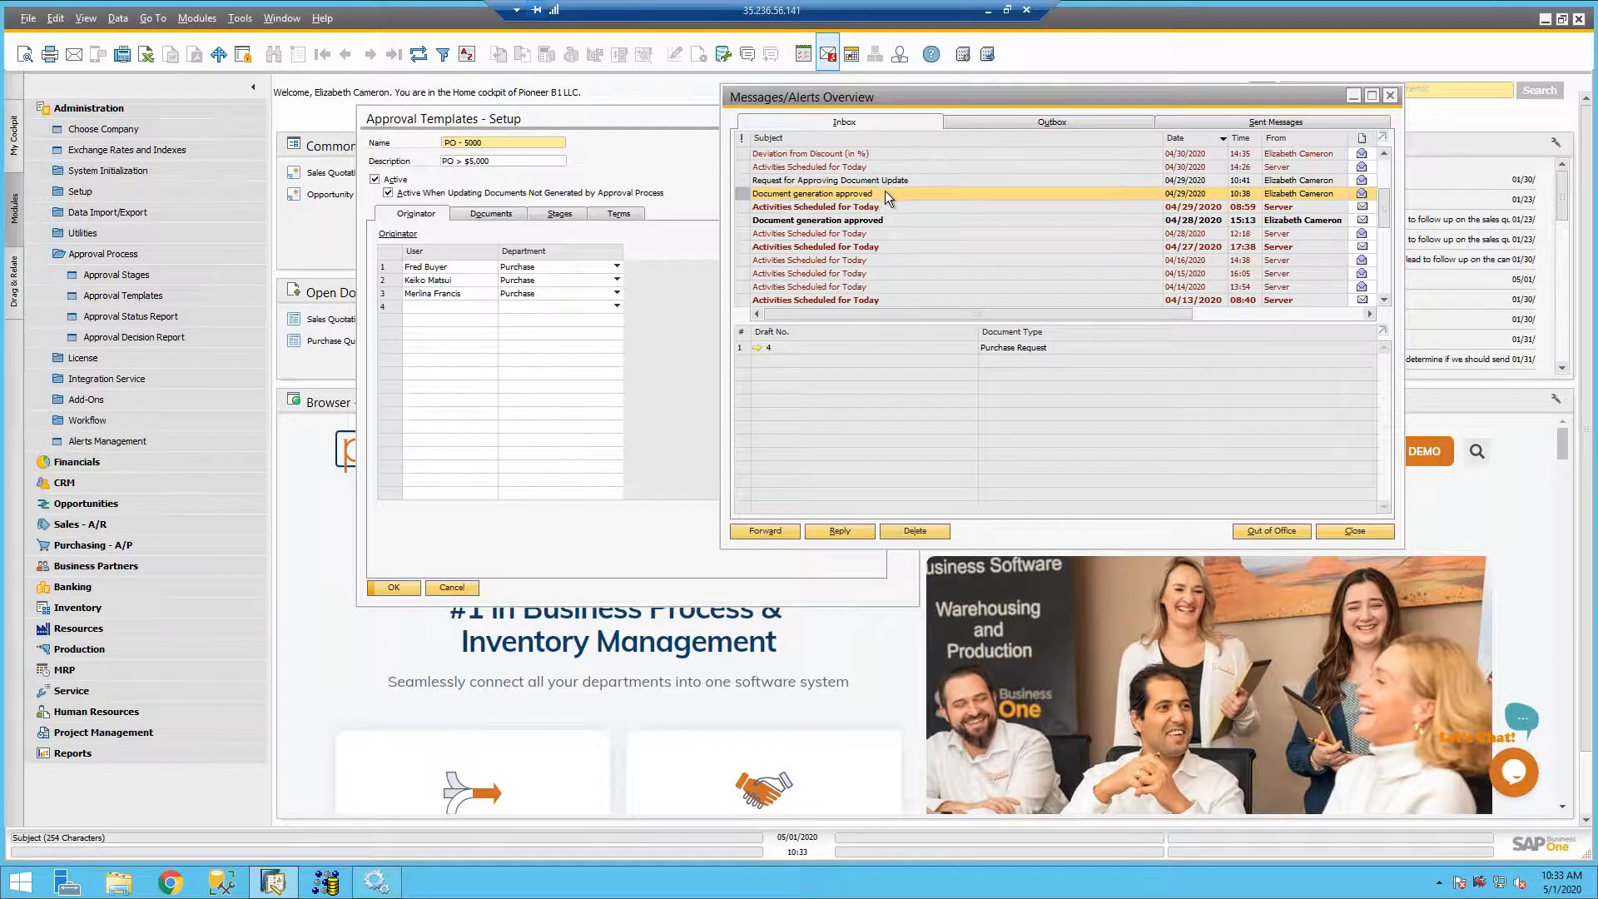
left_click(837, 180)
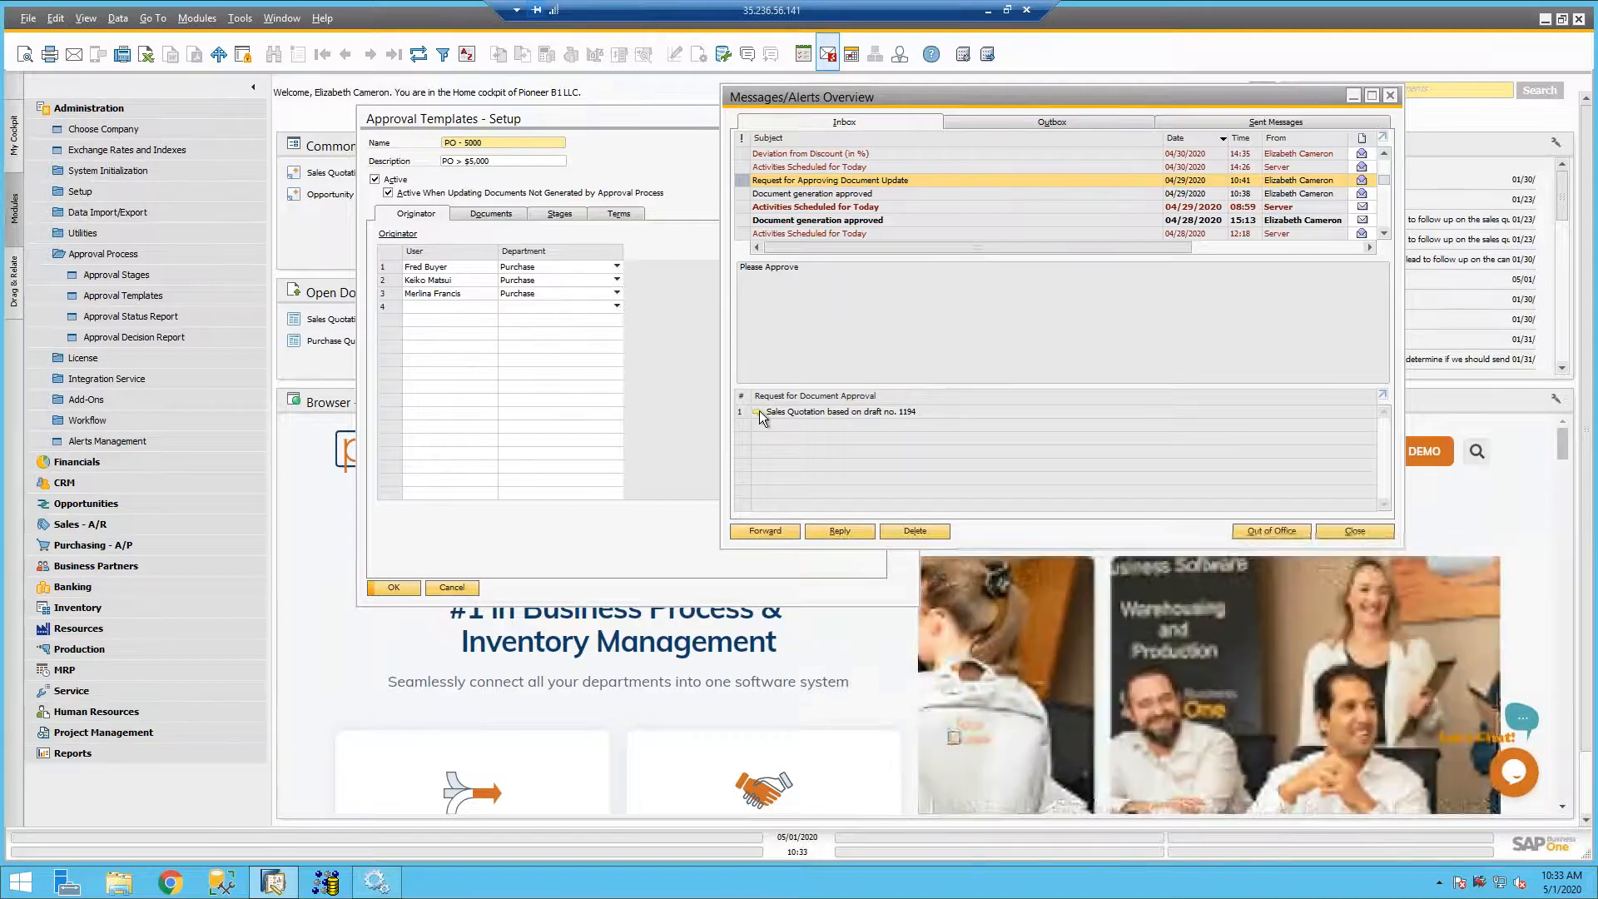
- Open the sales quotation's update approval request, try choosing a decision for it, and cancel the request form
left_click(757, 412)
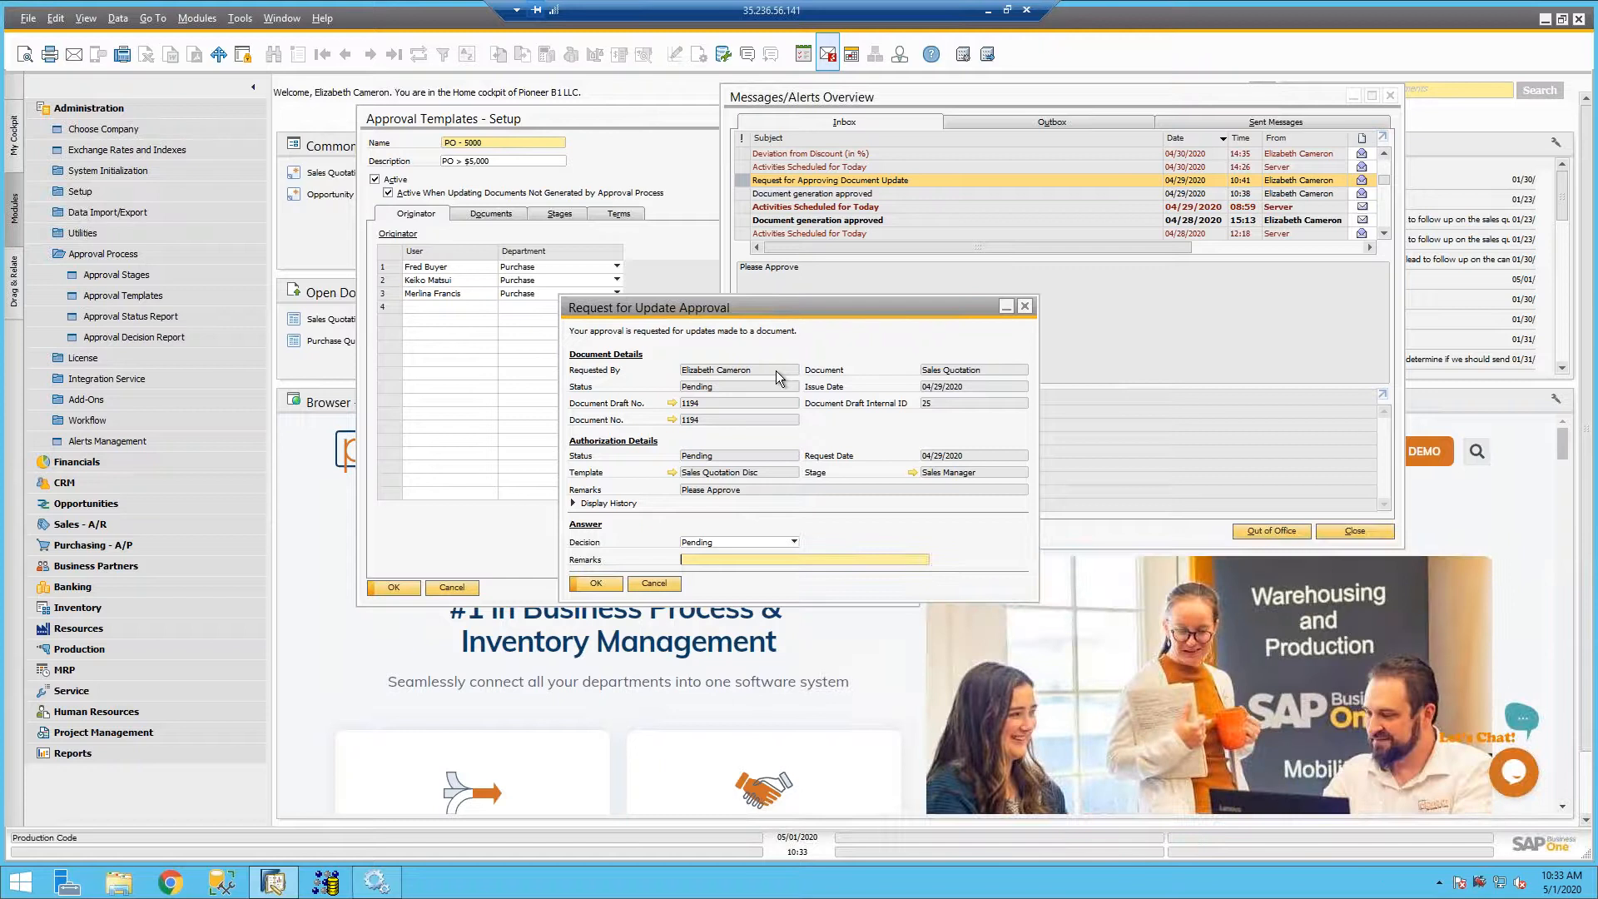
left_click(699, 543)
left_click(709, 569)
left_click(656, 585)
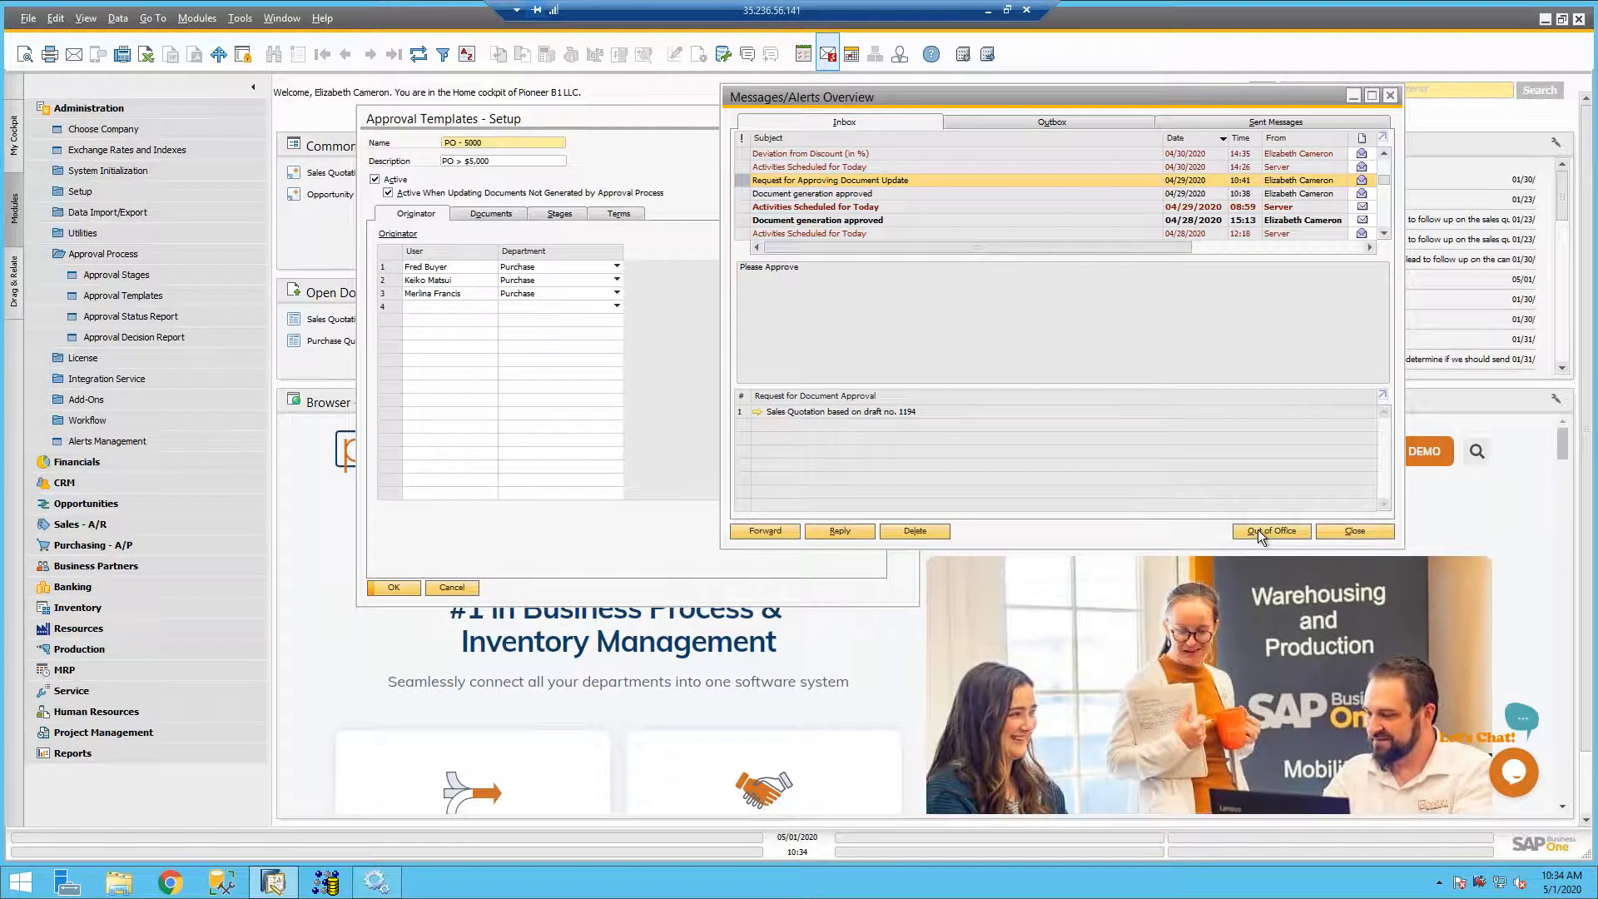
- Turn on the out-of-office status "I am not in the office" for incoming messages and save the setting
left_click(1257, 530)
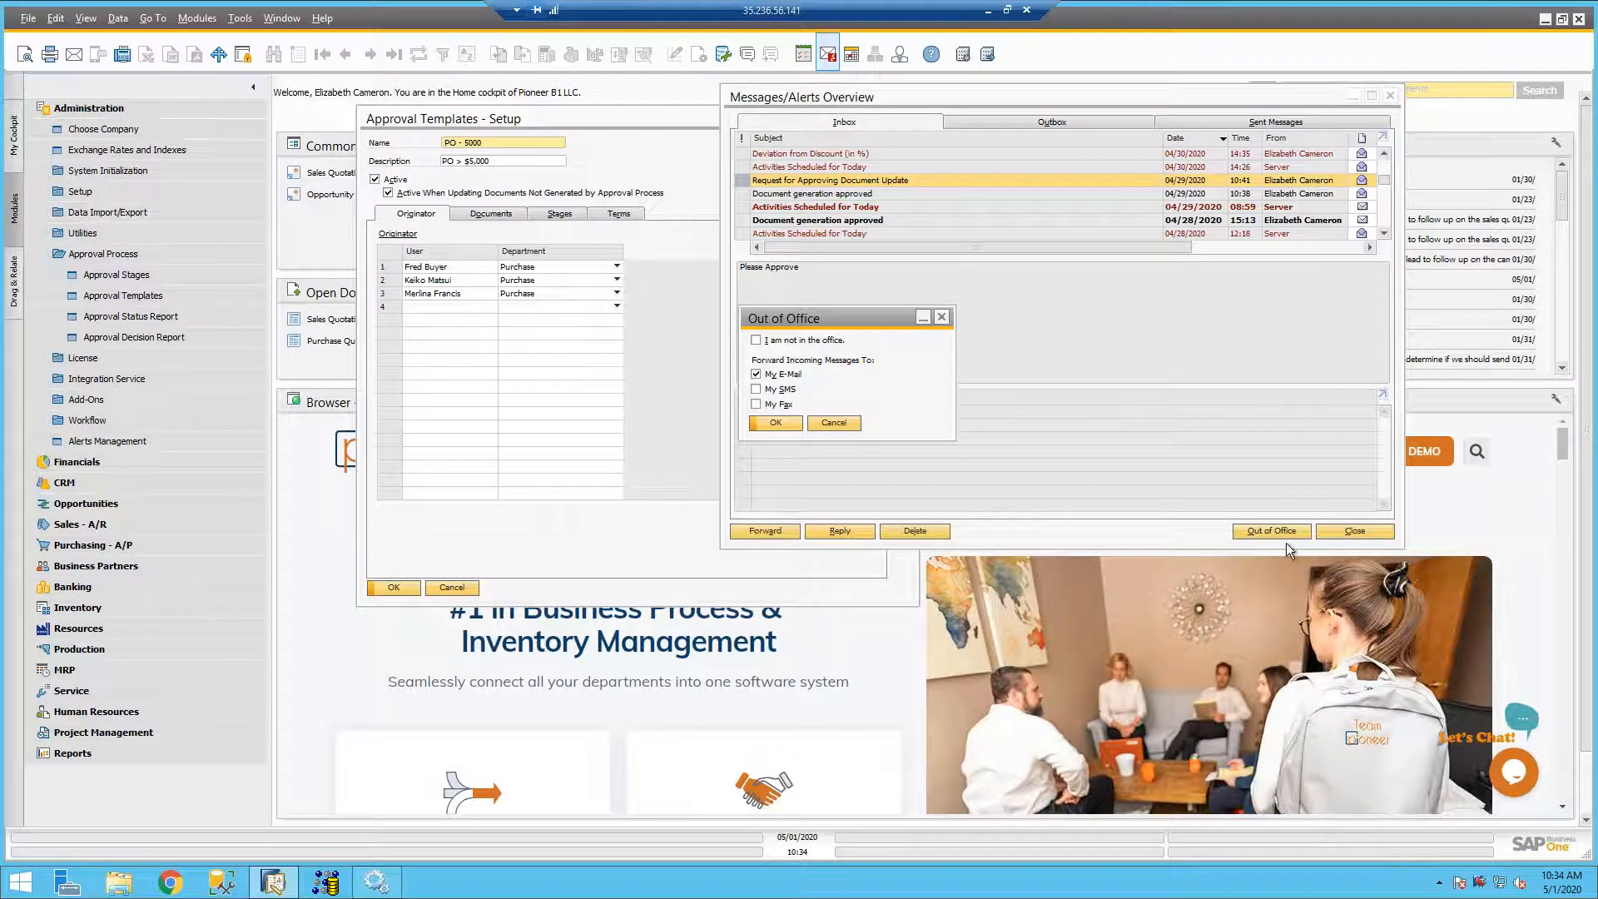
left_click(756, 340)
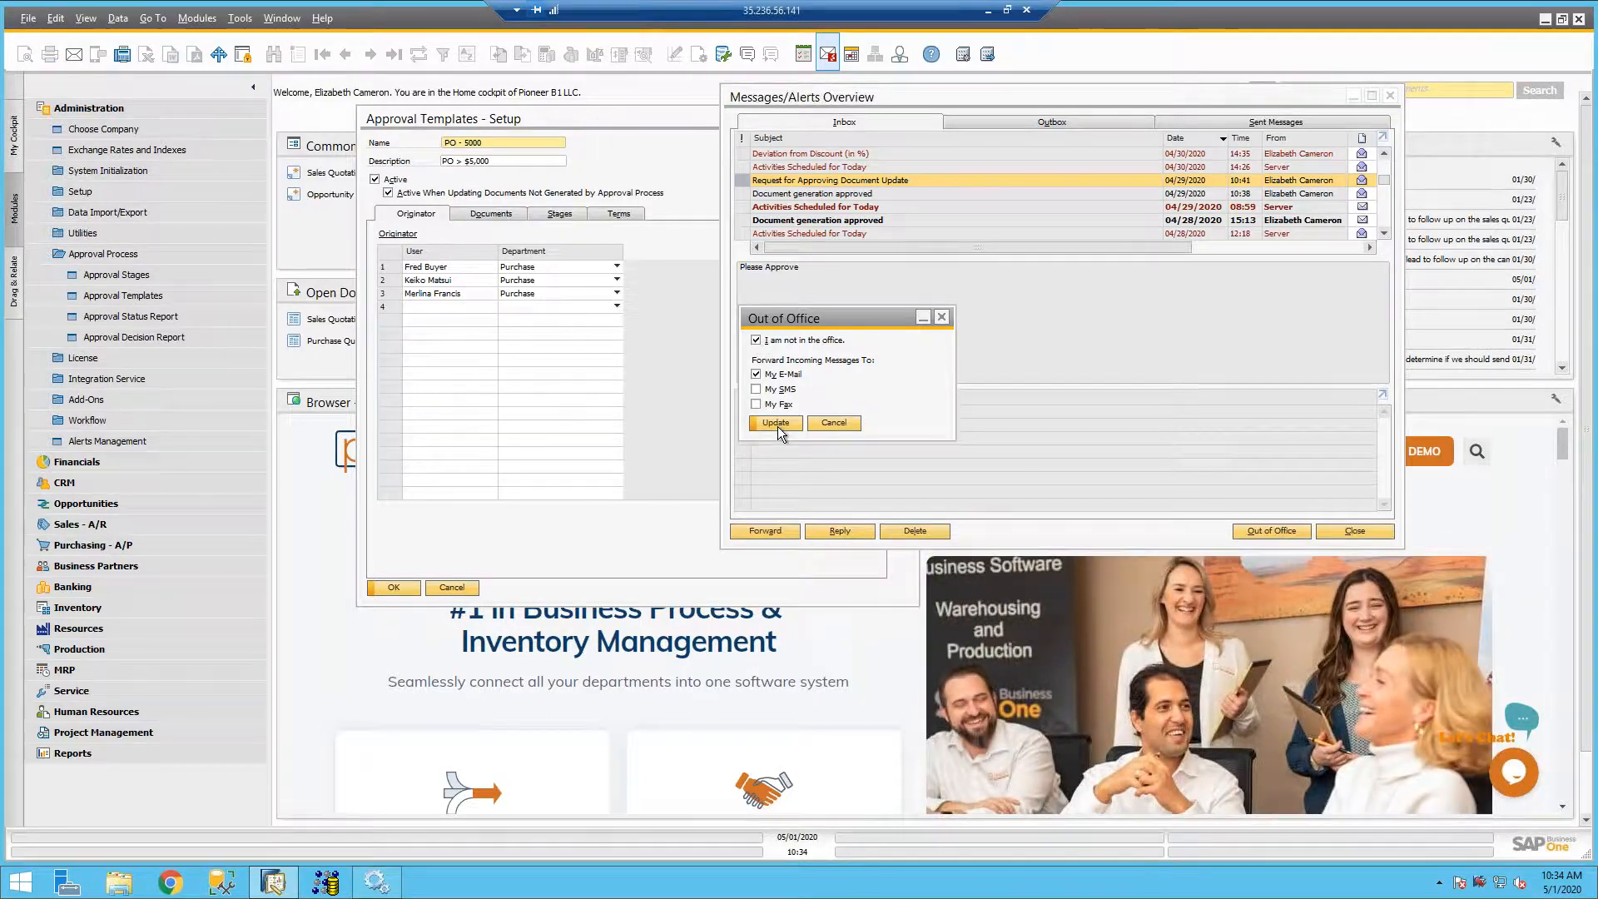
left_click(776, 422)
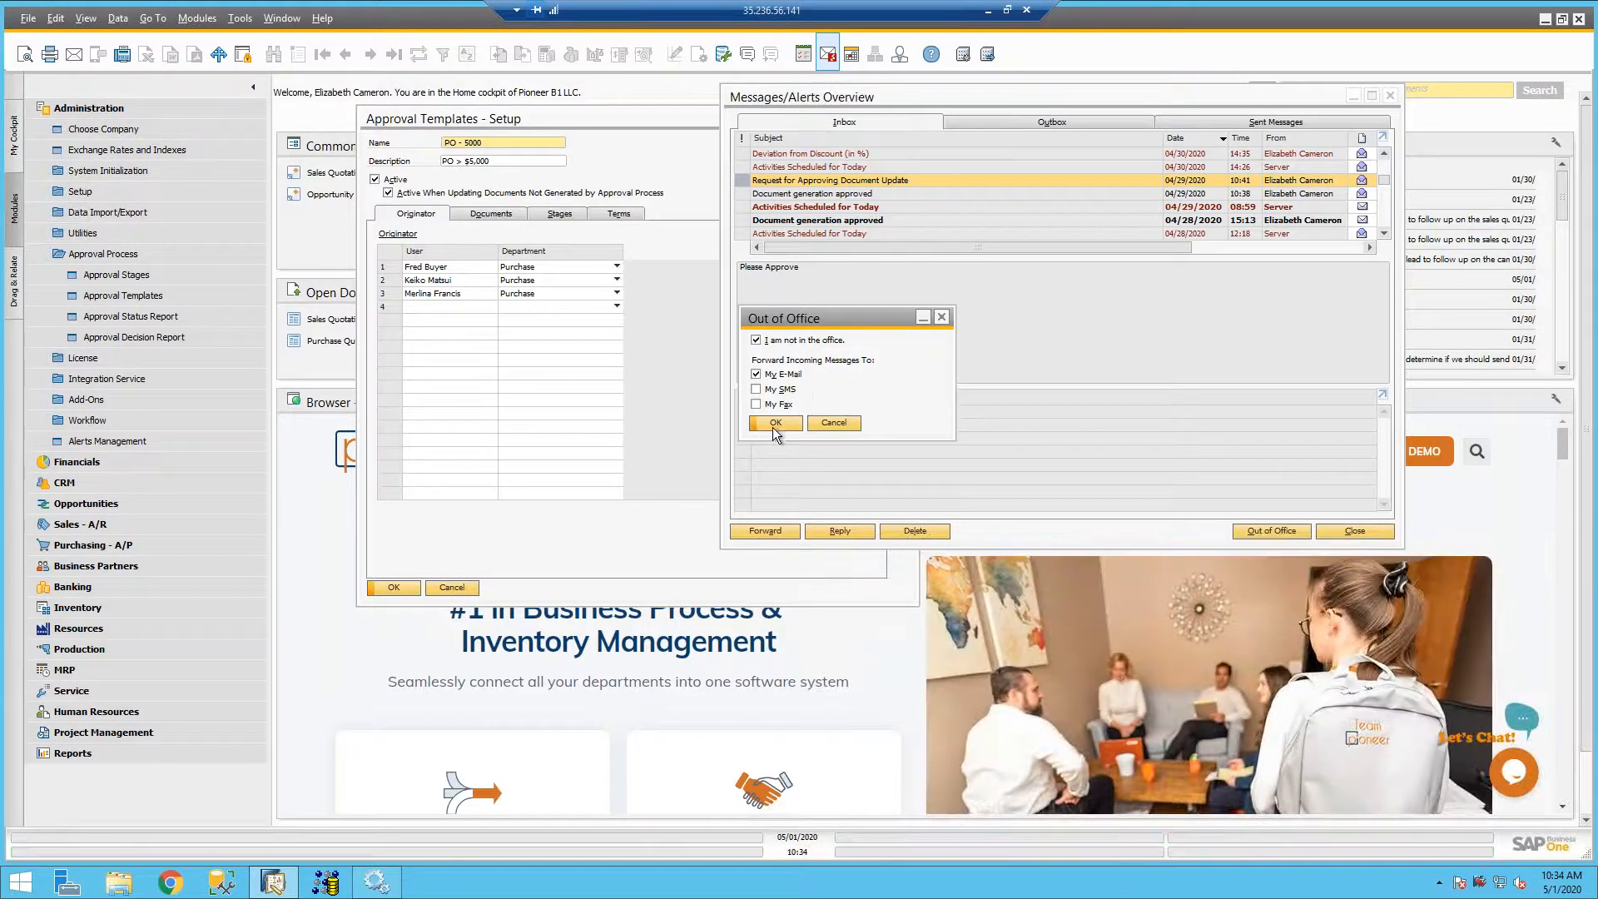
left_click(773, 427)
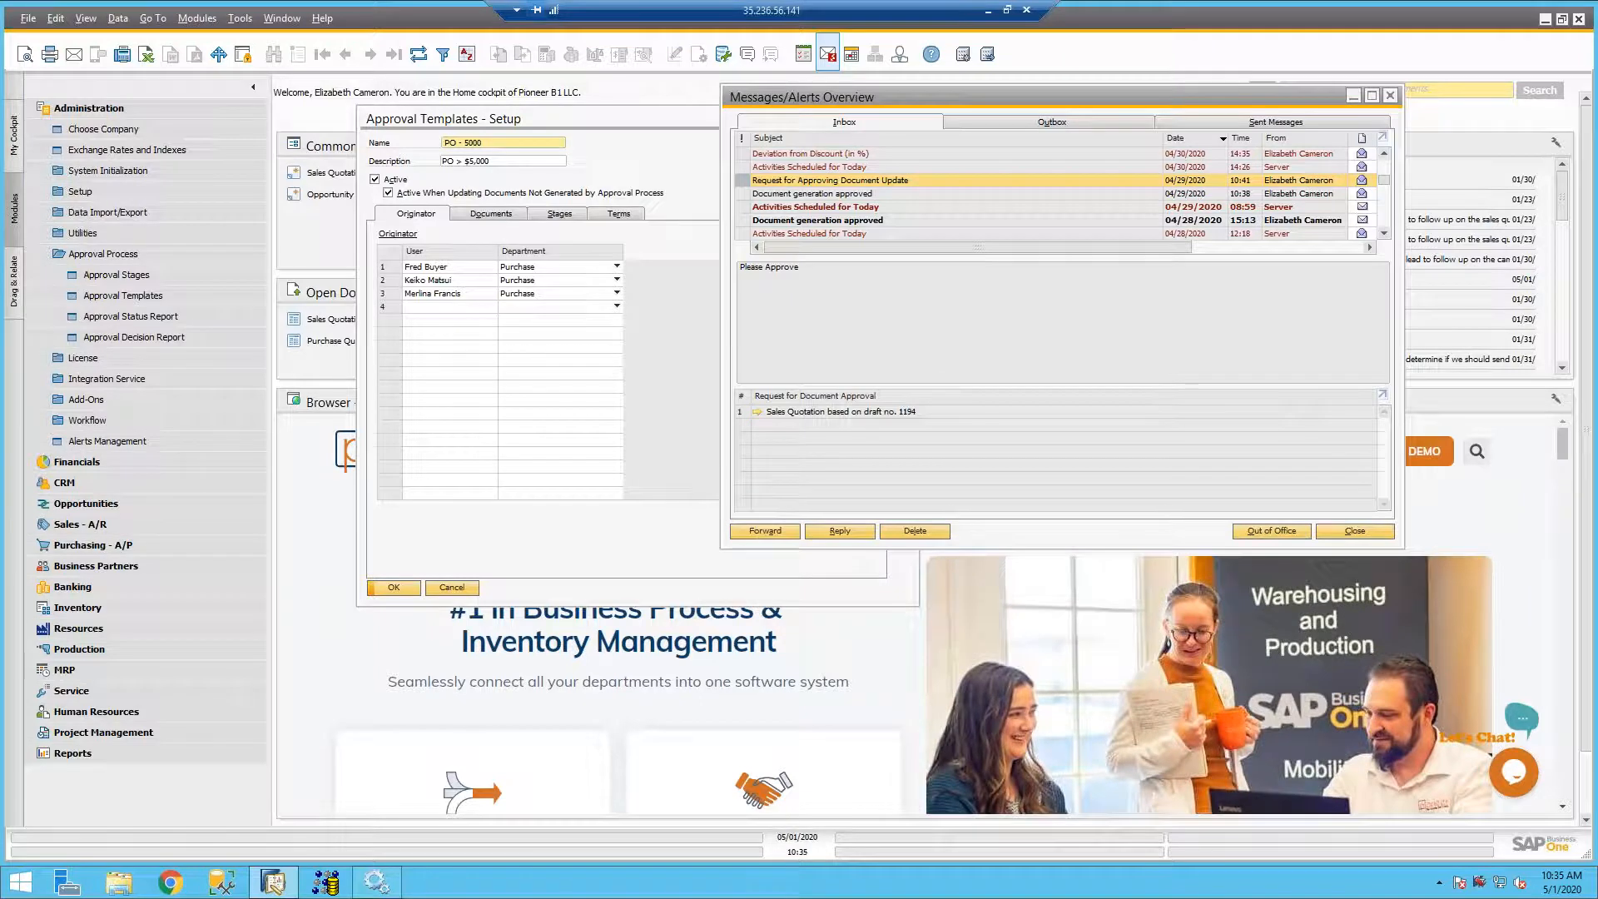
- Close the messages overview and PO - 5000 template, start a blank approval template, and display its When the Following Applies terms
left_click(1390, 96)
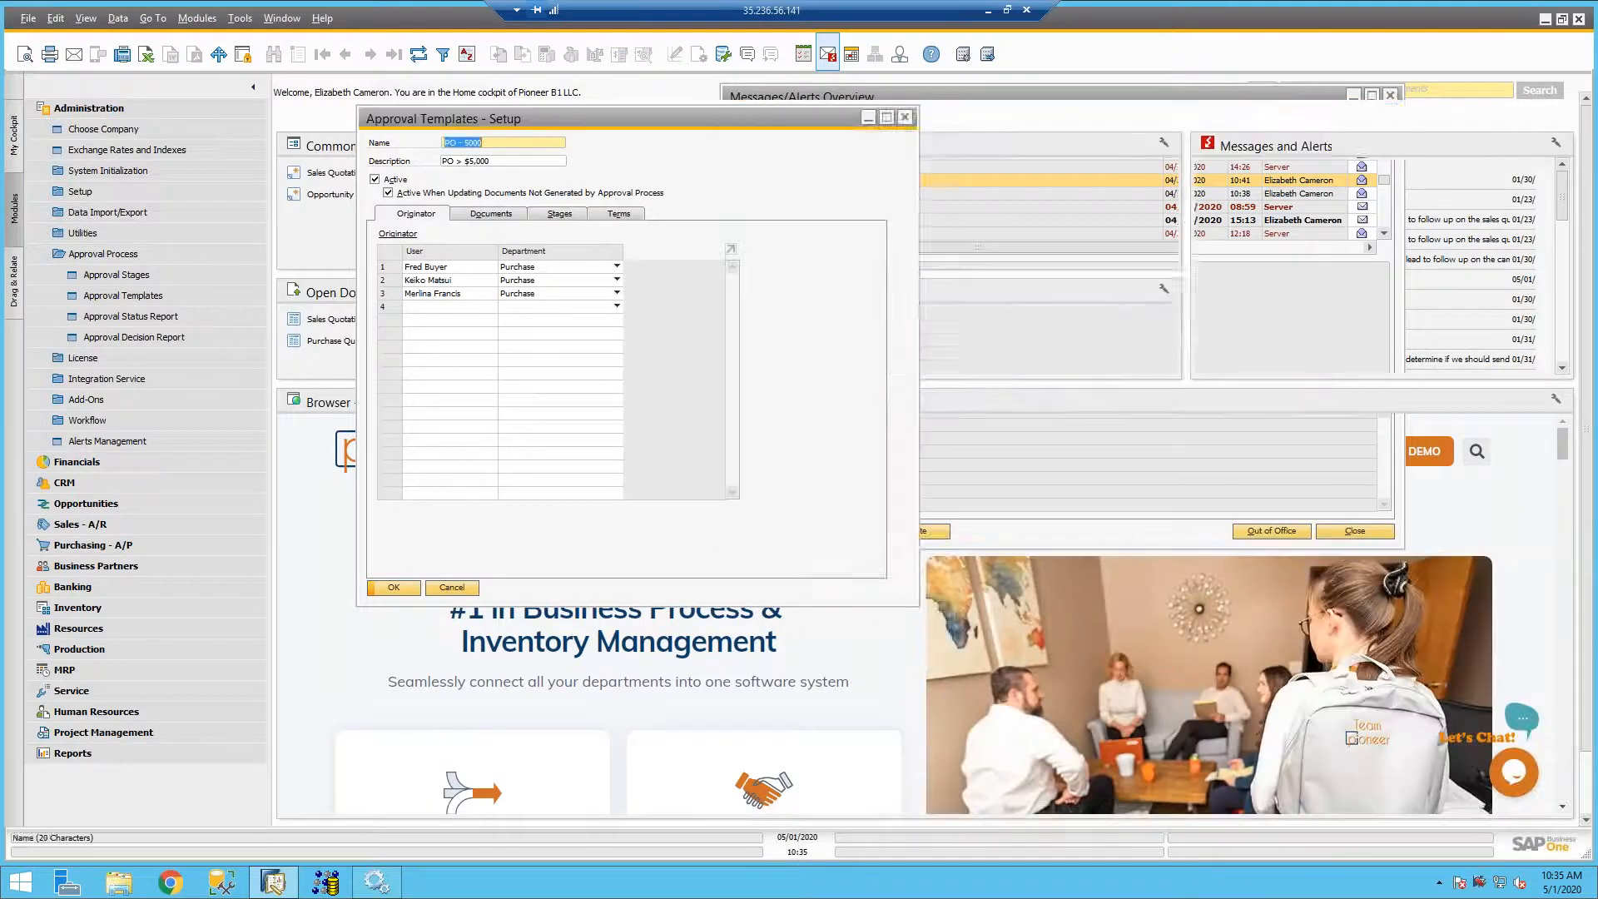
left_click(906, 118)
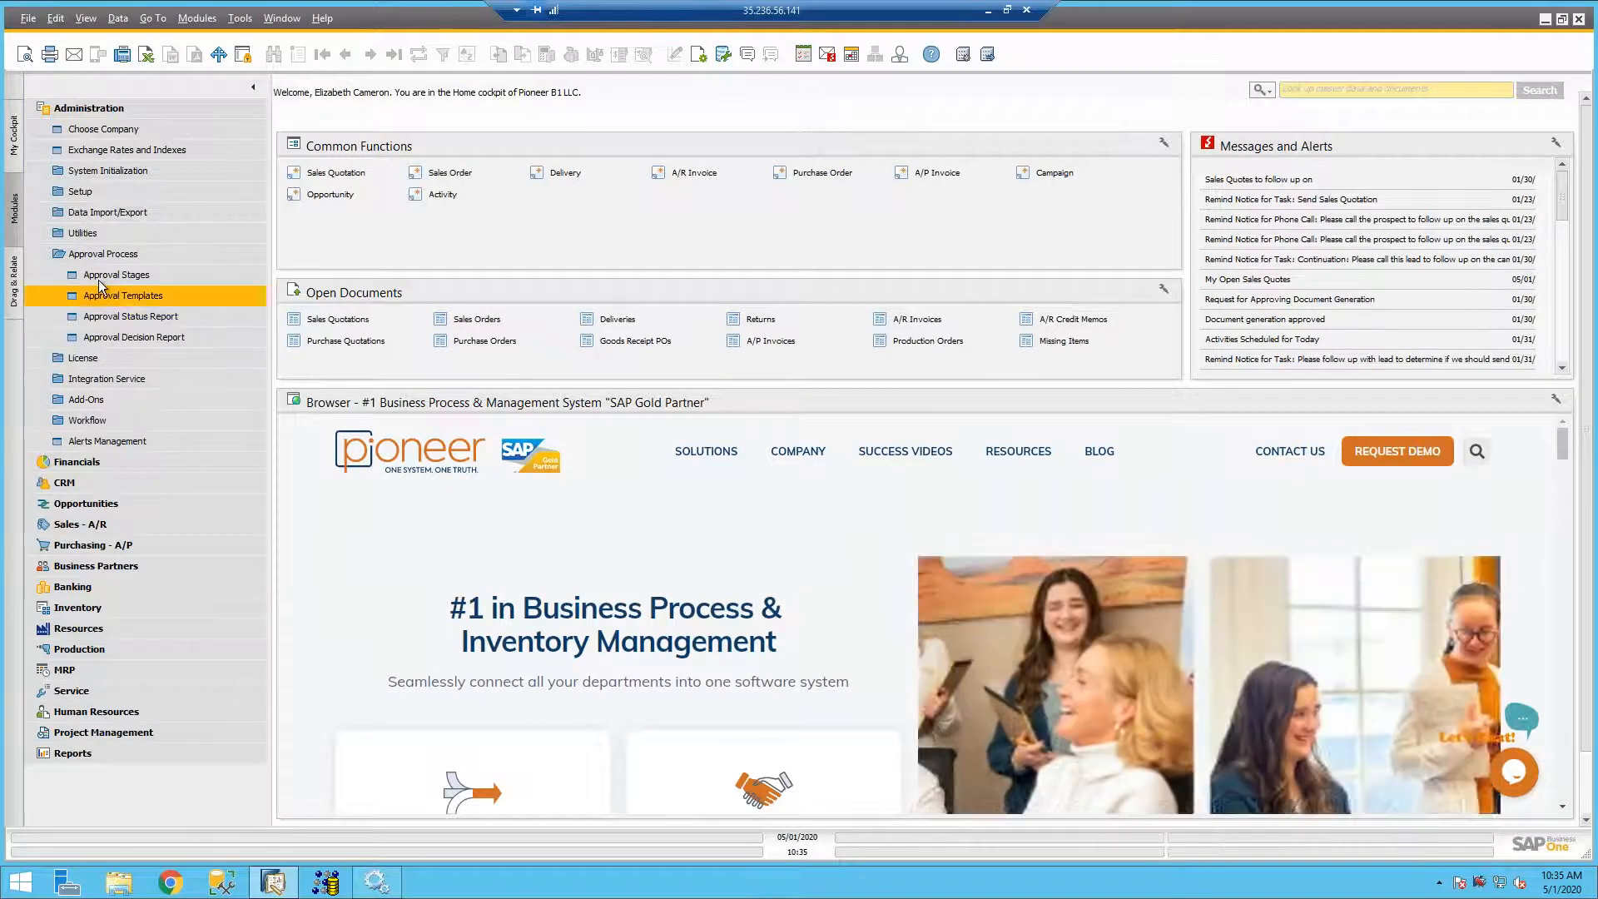
left_click(98, 288)
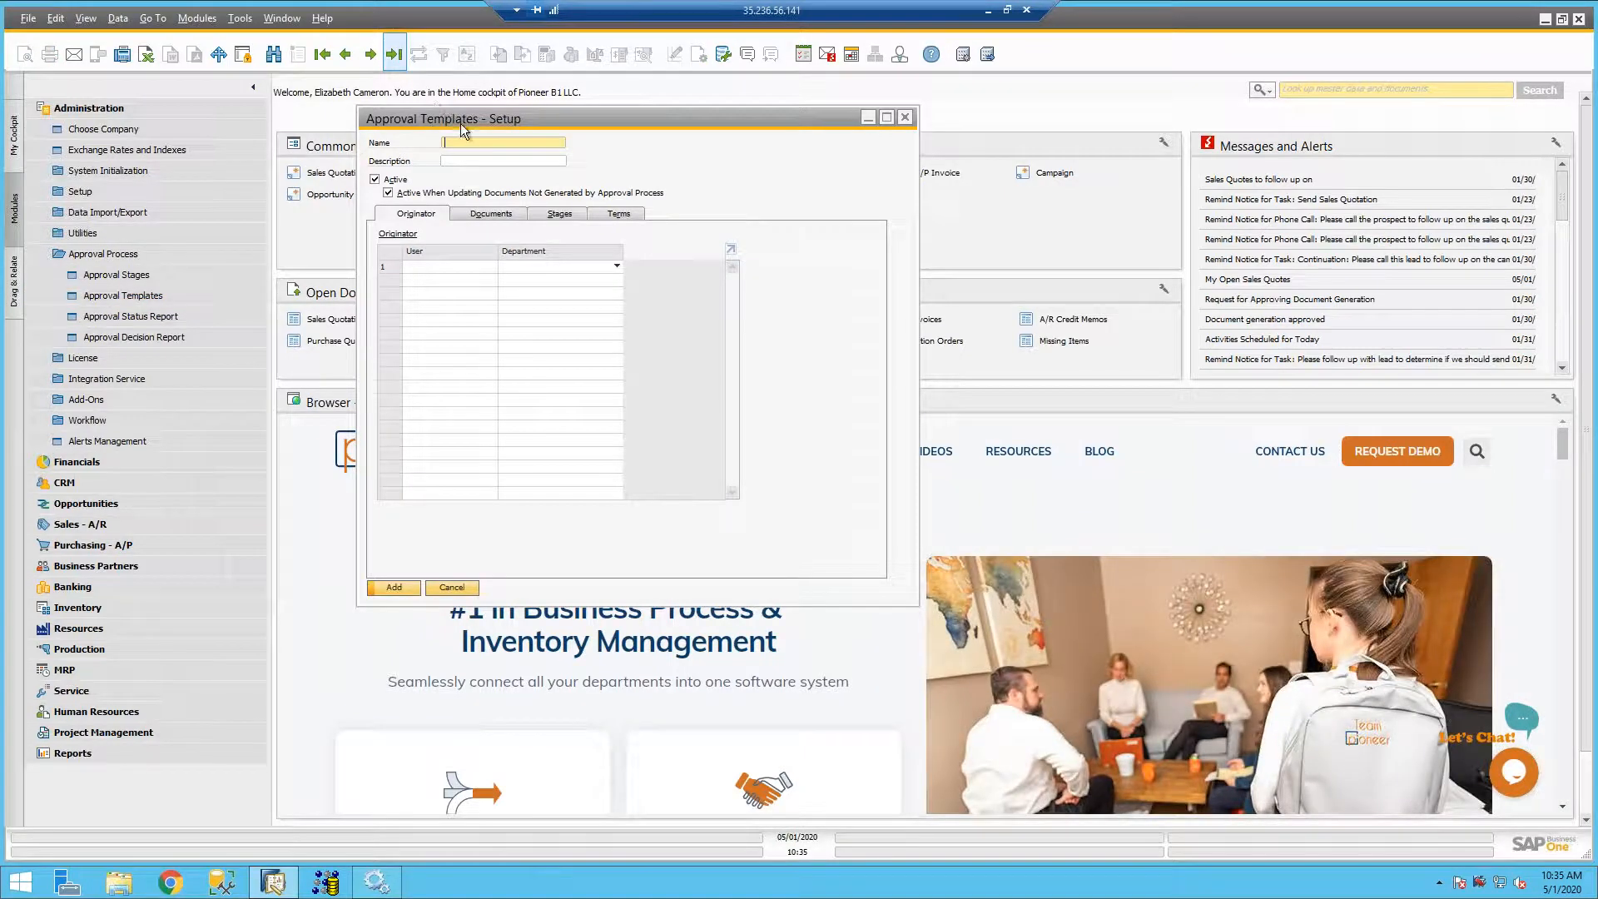
left_click(617, 215)
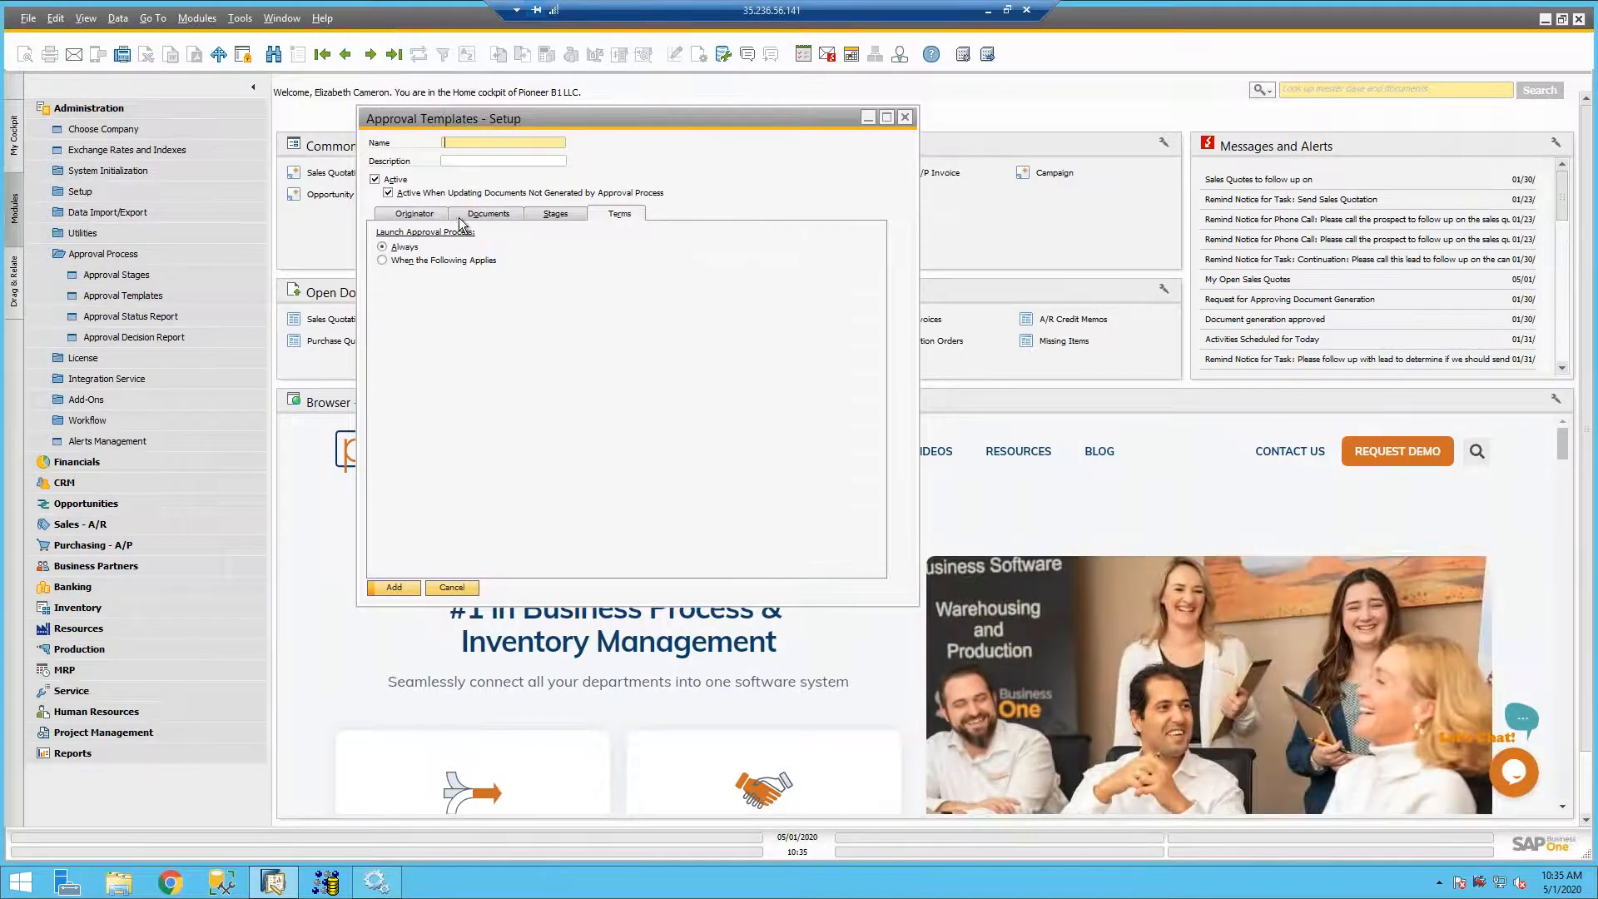
left_click(383, 261)
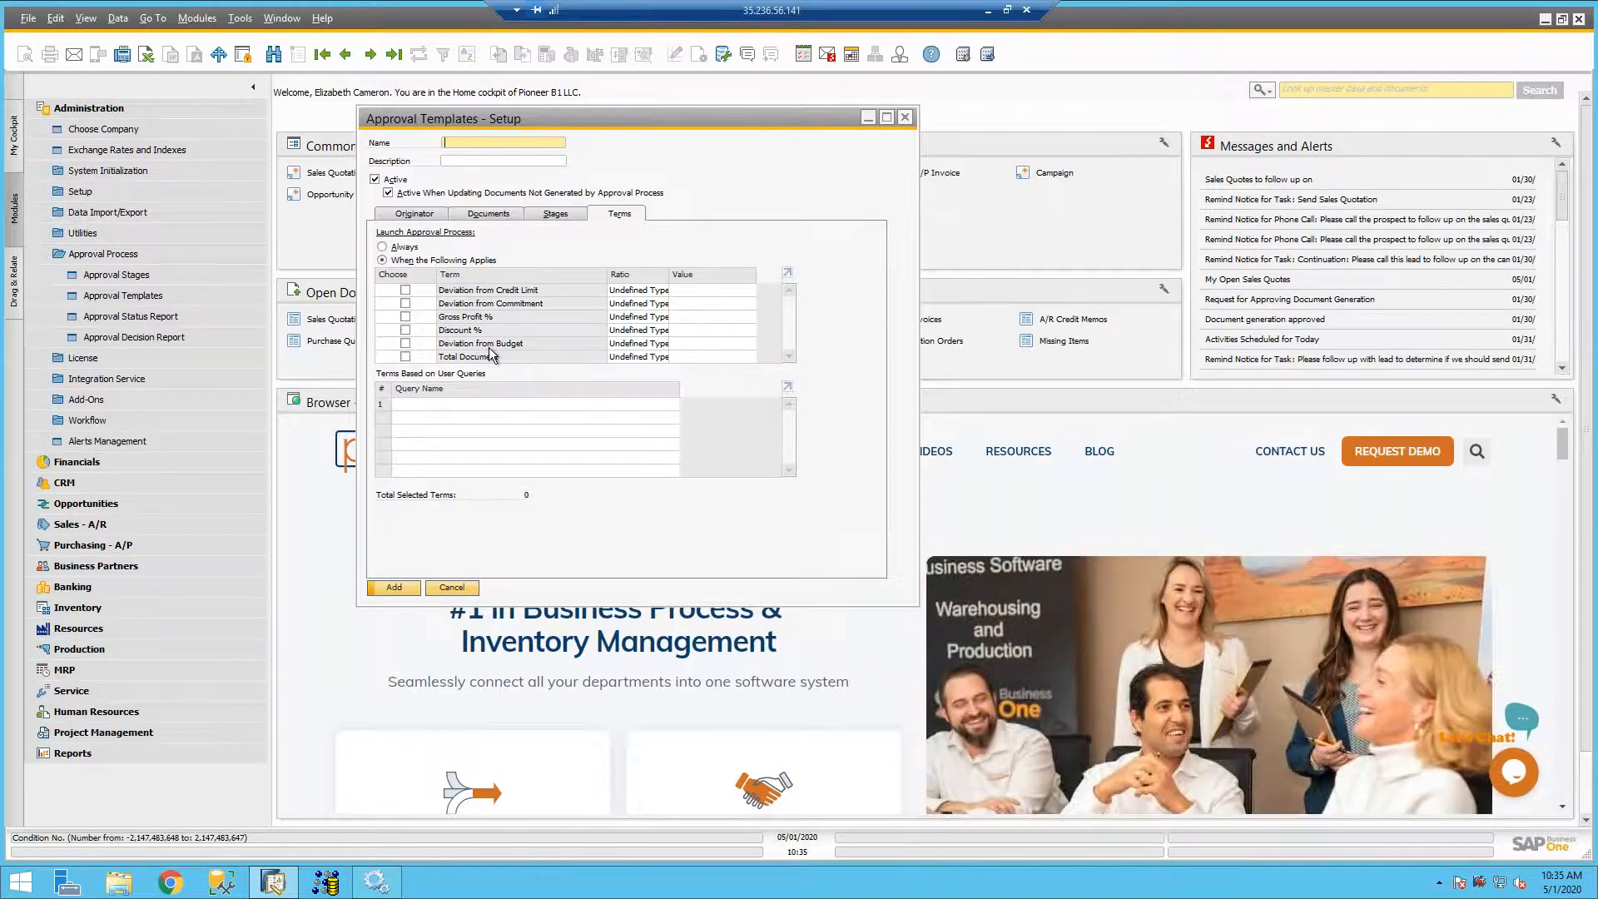
- Discard the blank template, search all approval templates with *, and open Sales Quotation Disc
left_click(271, 57)
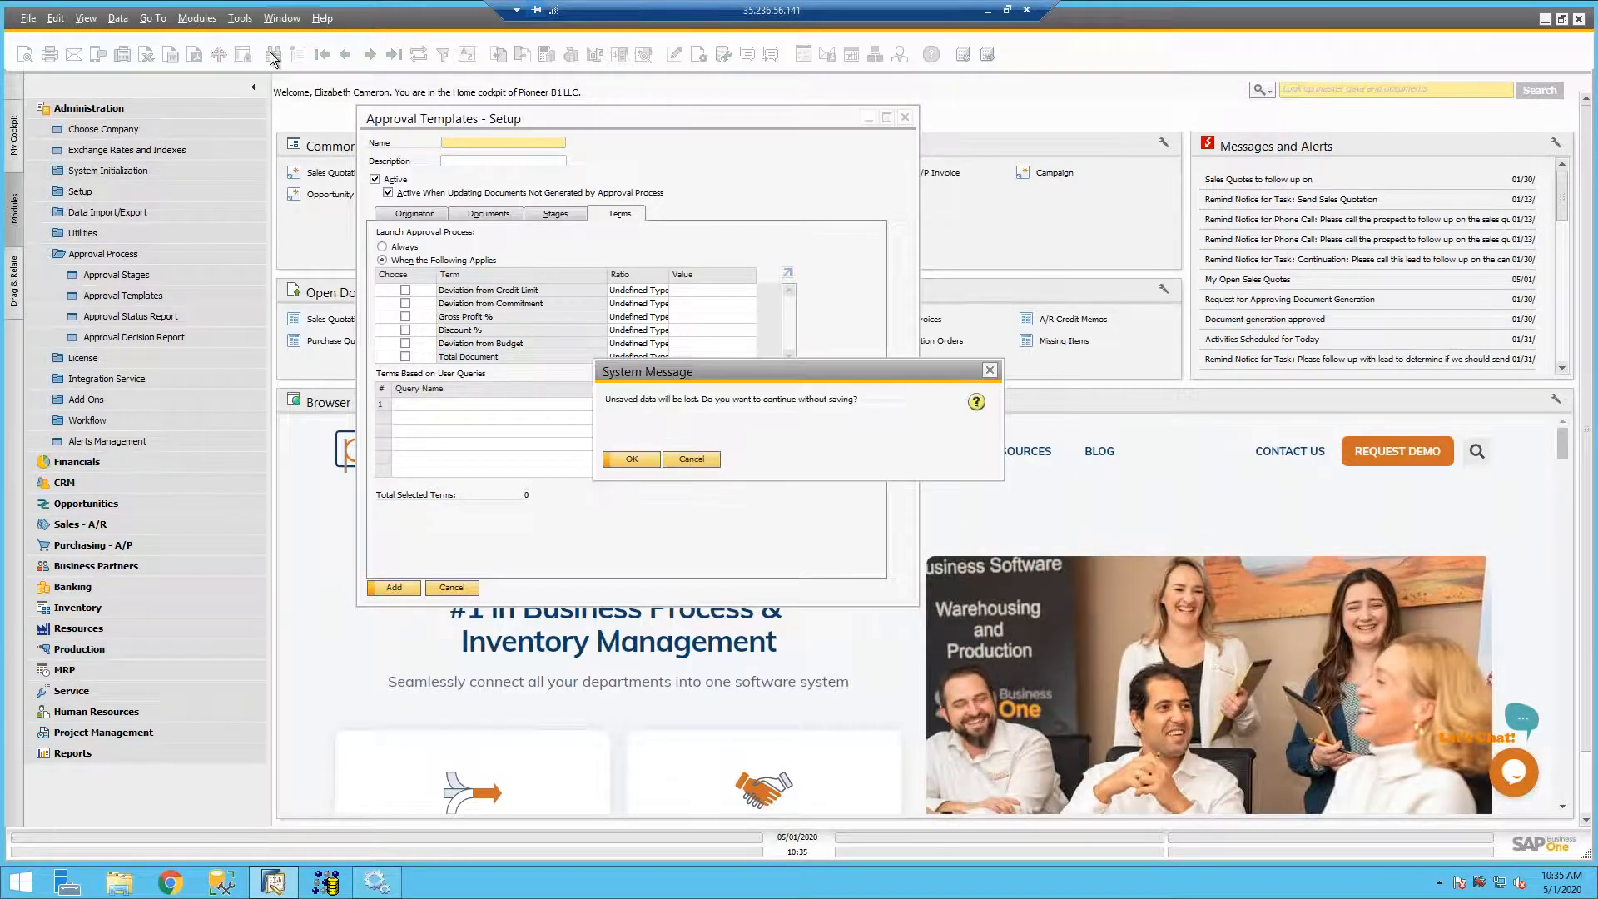
left_click(621, 457)
type("*")
key("Return")
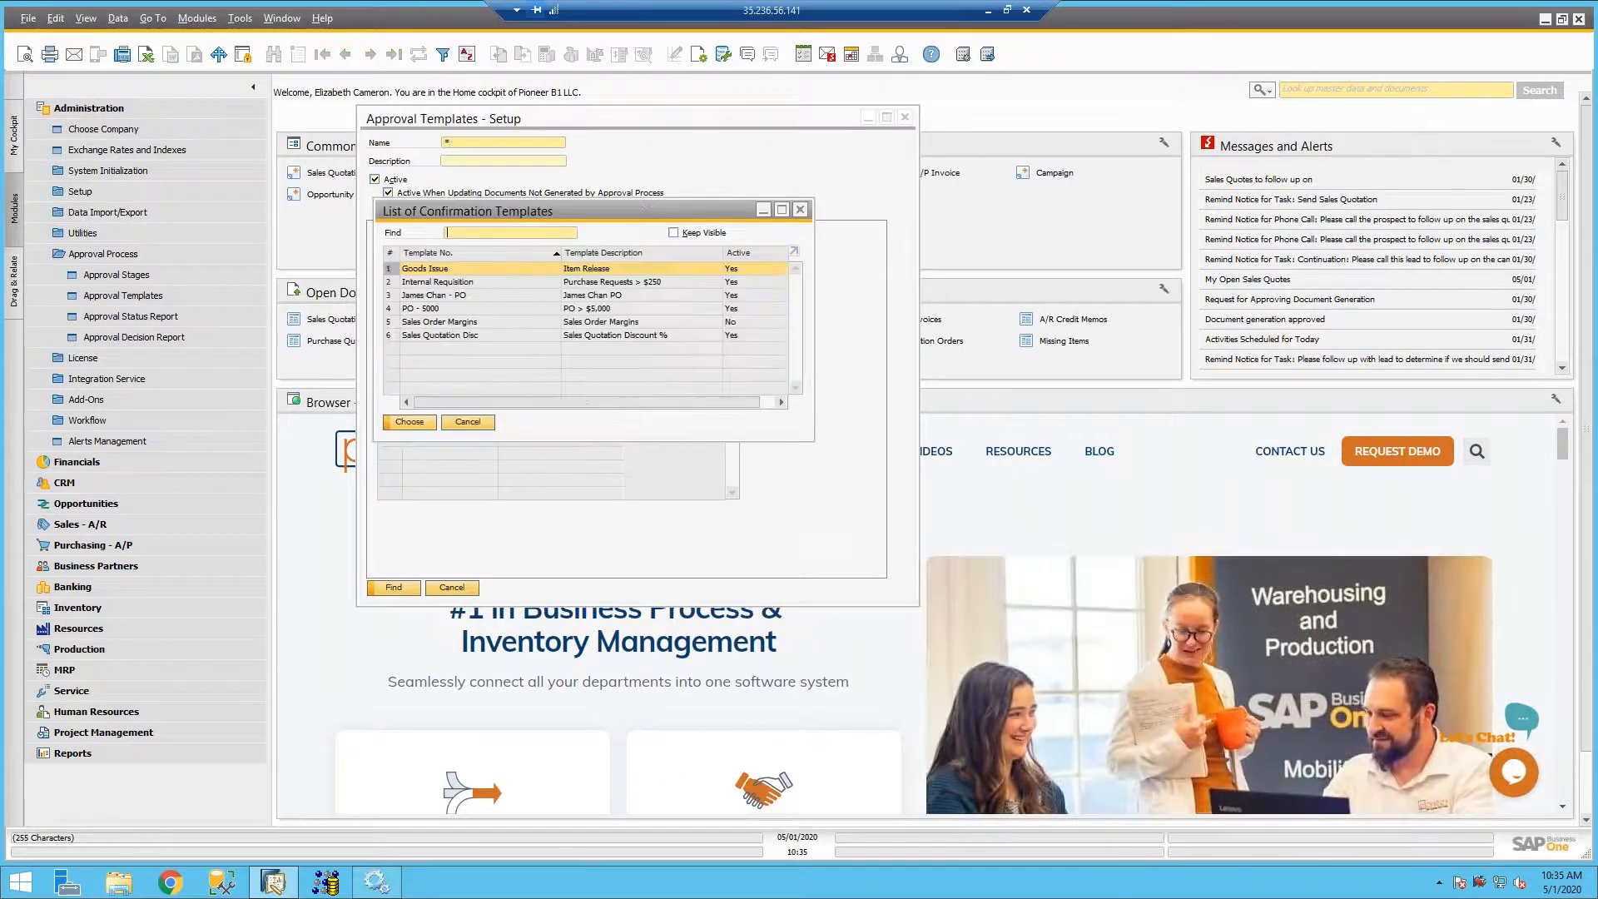
double_click(532, 333)
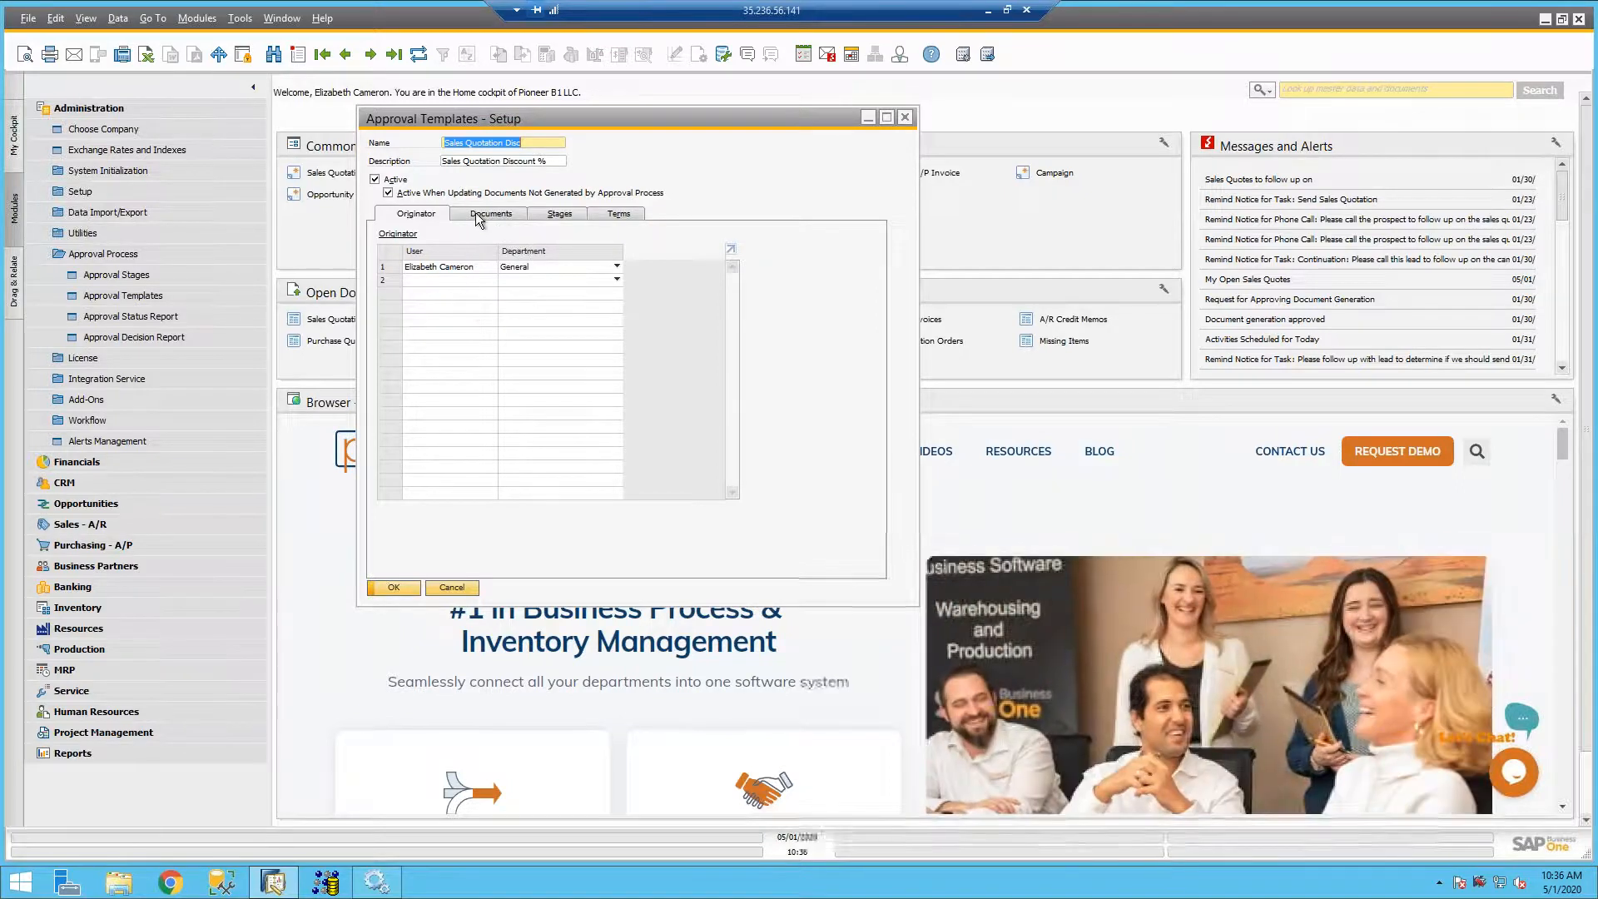
- Review the Sales Quotation Disc template's documents, the authorizers of its Sales Manager stage, and its terms
left_click(480, 215)
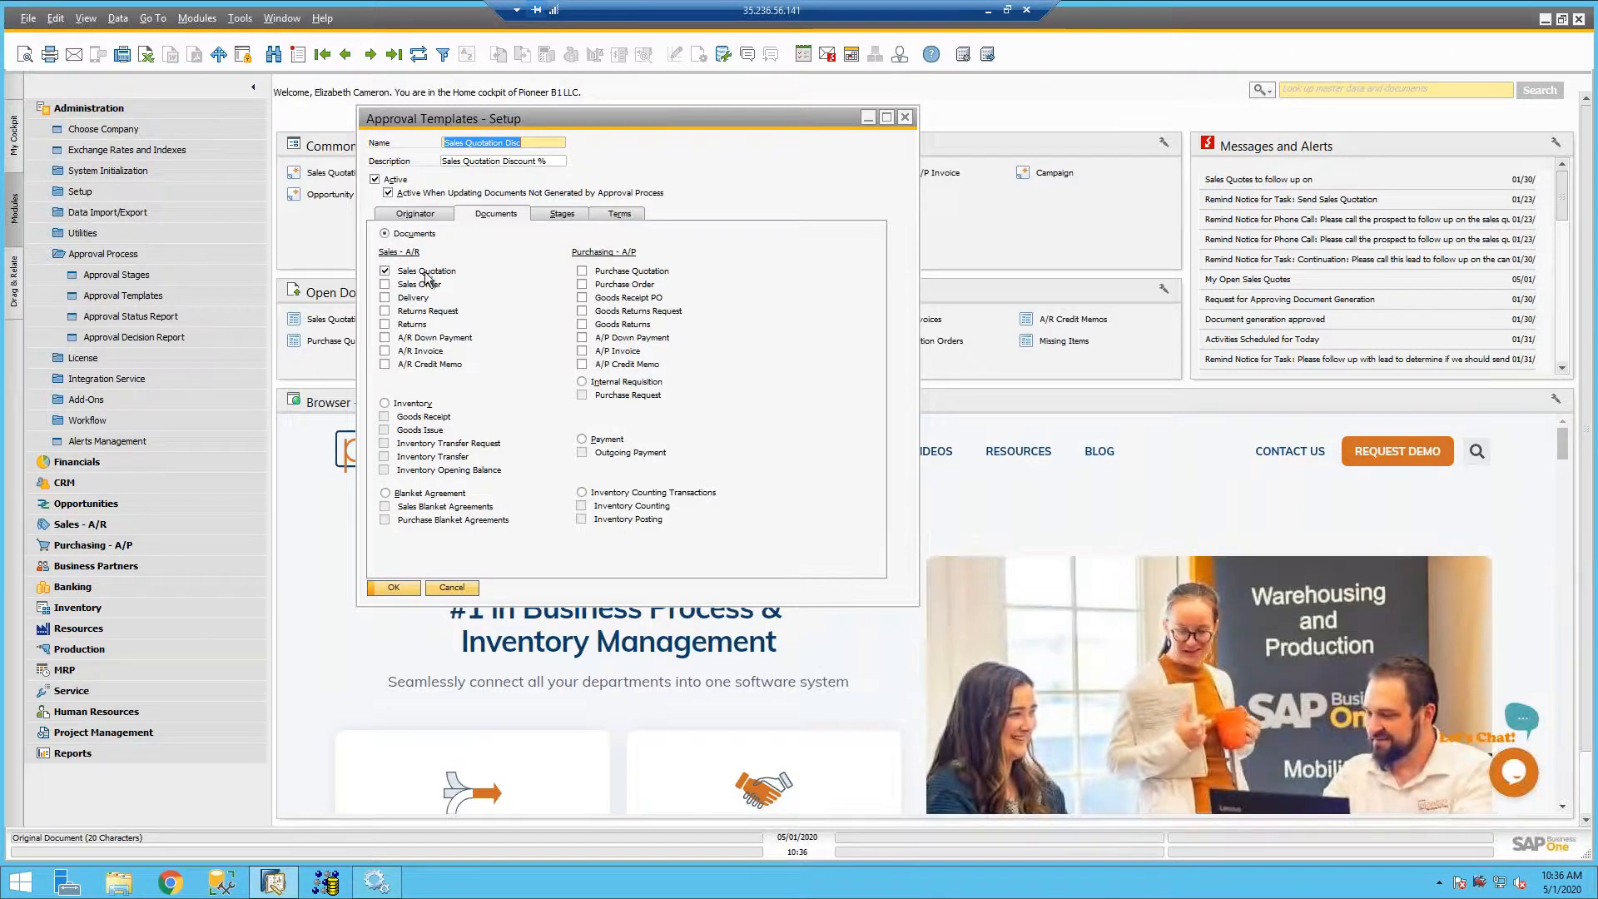
left_click(558, 216)
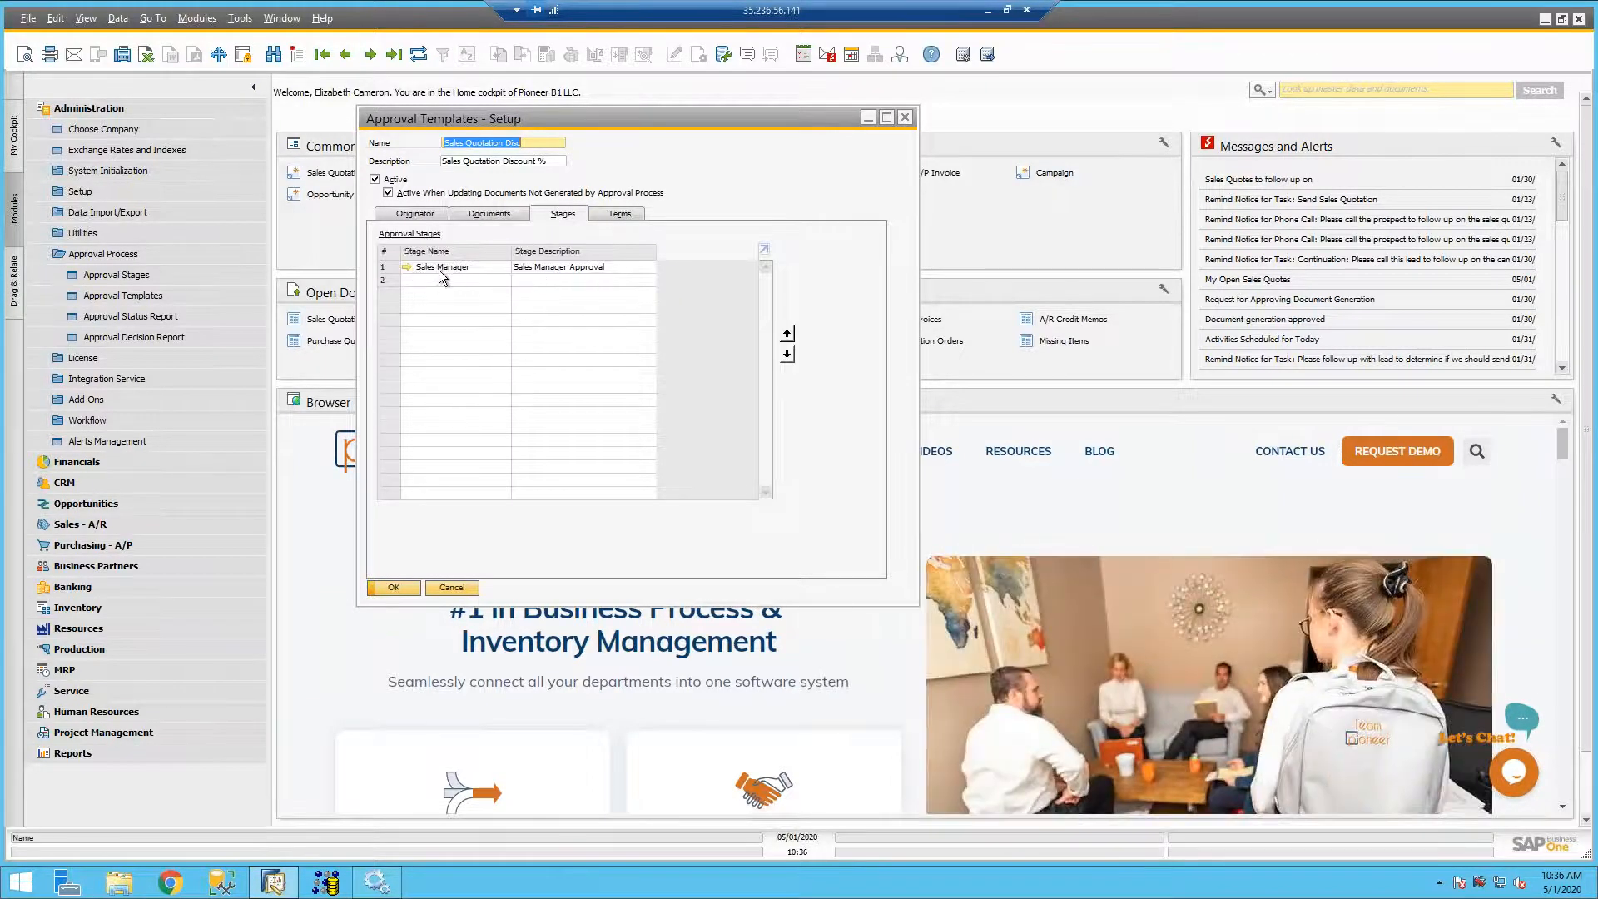
left_click(407, 267)
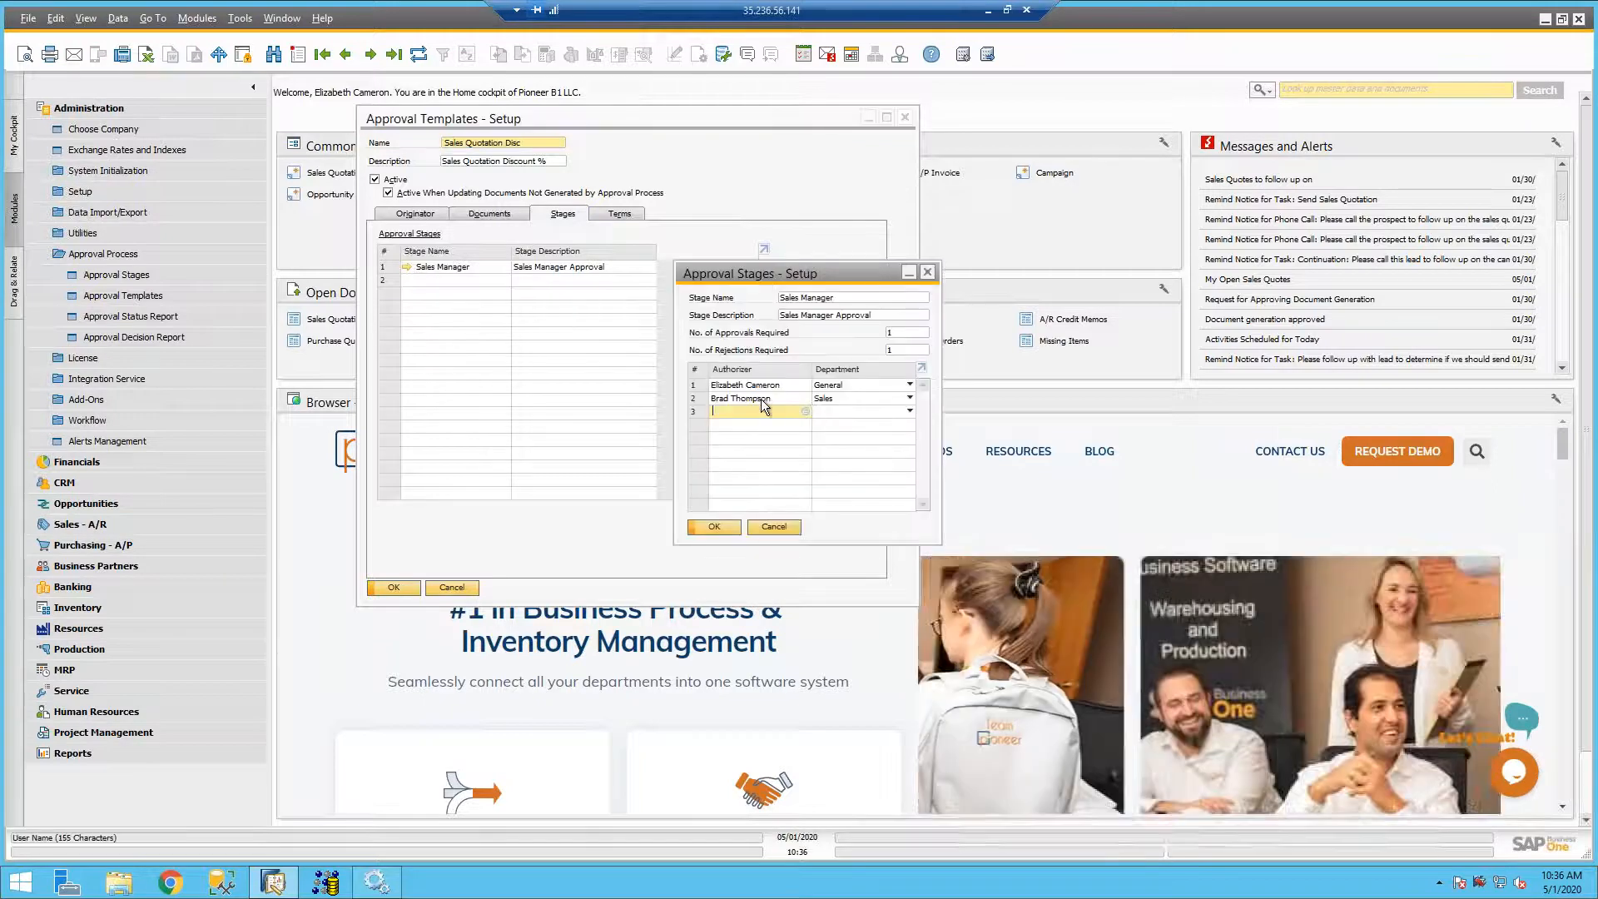
left_click(733, 399)
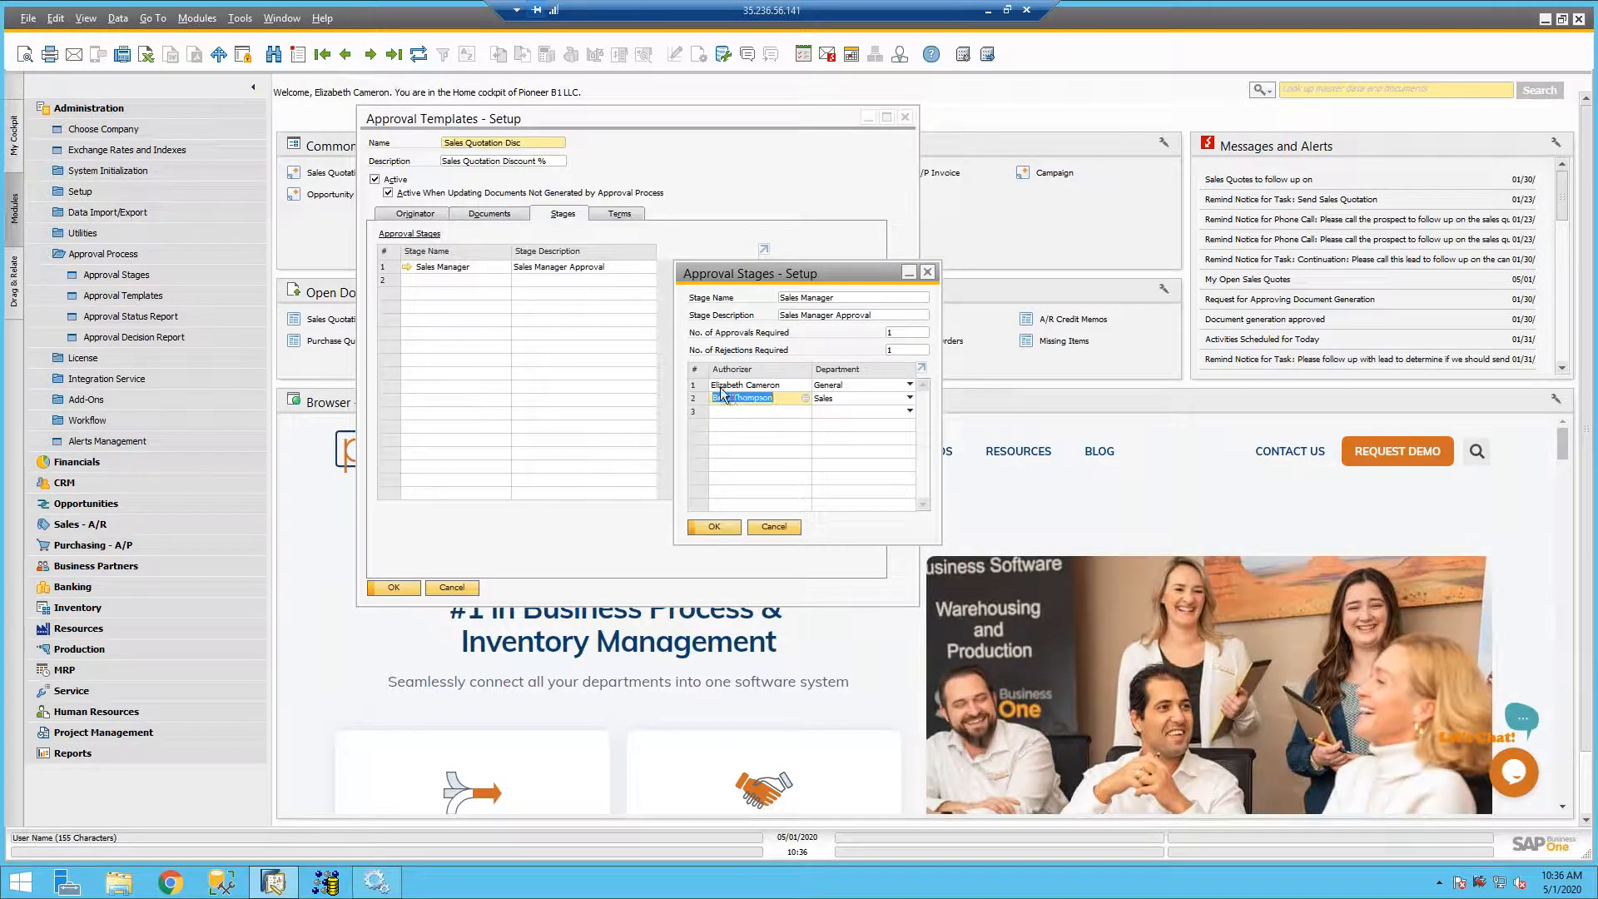
left_click(723, 385)
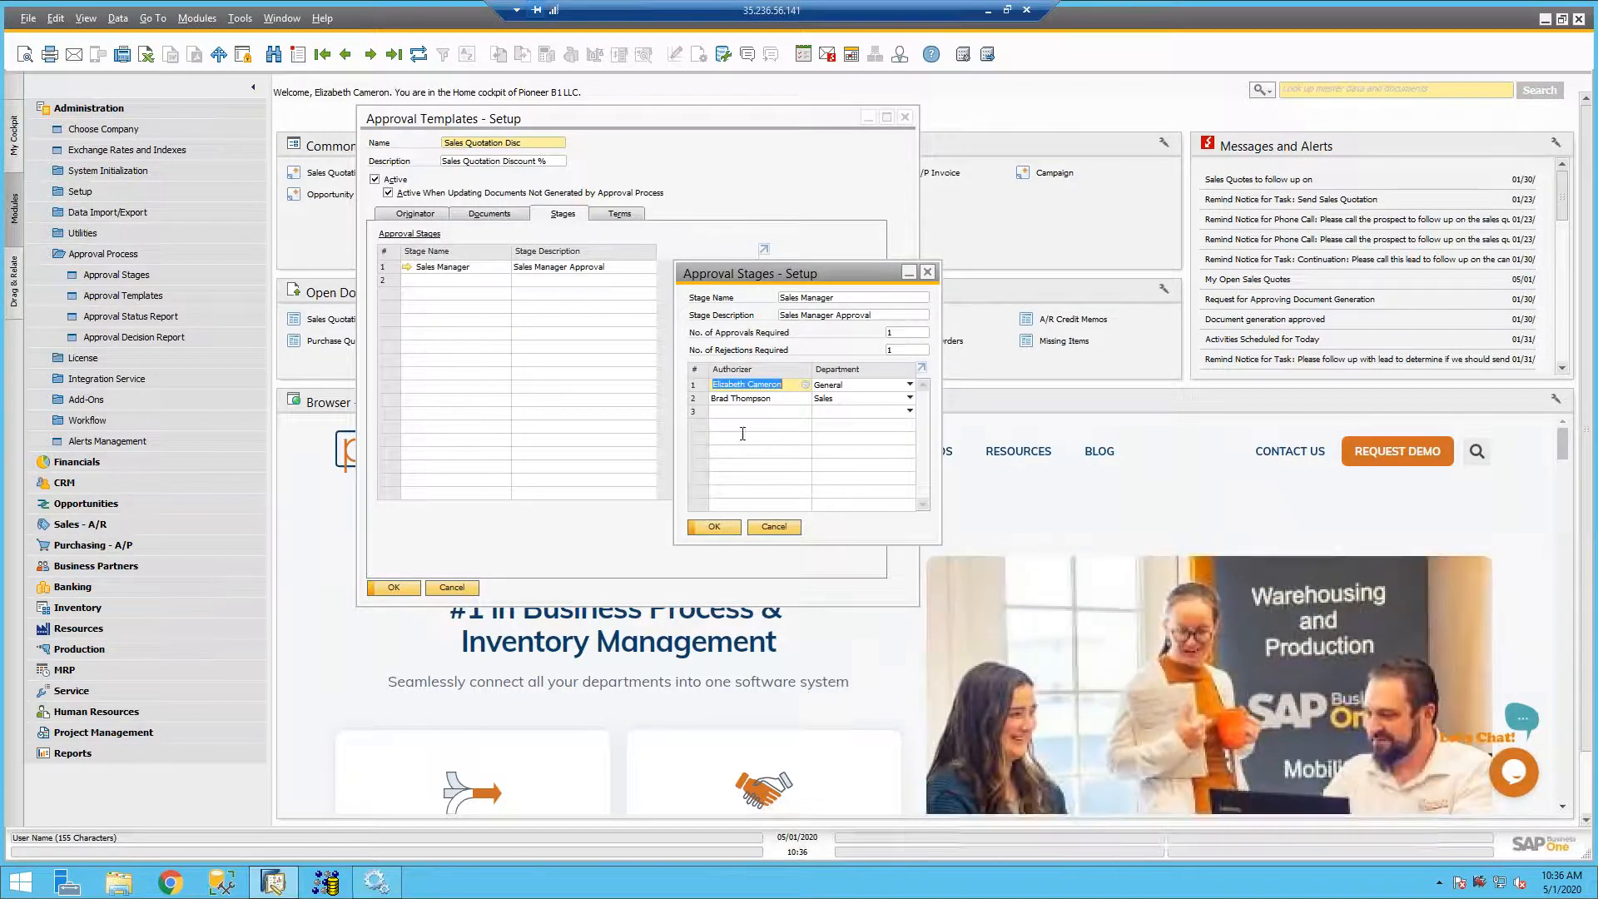
left_click(772, 527)
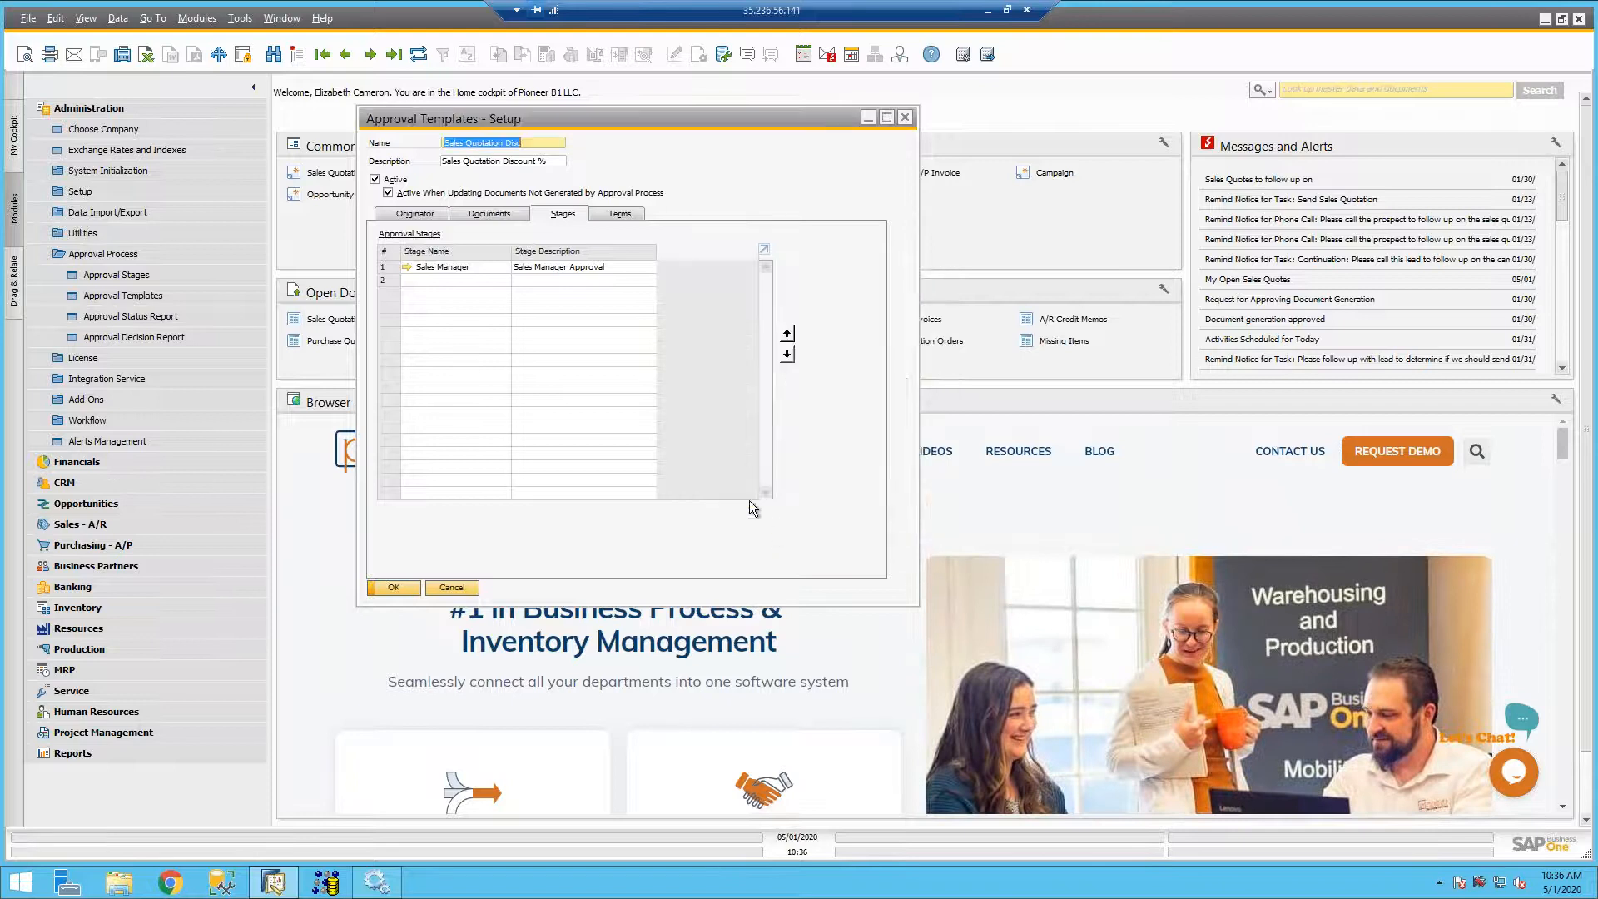
left_click(597, 215)
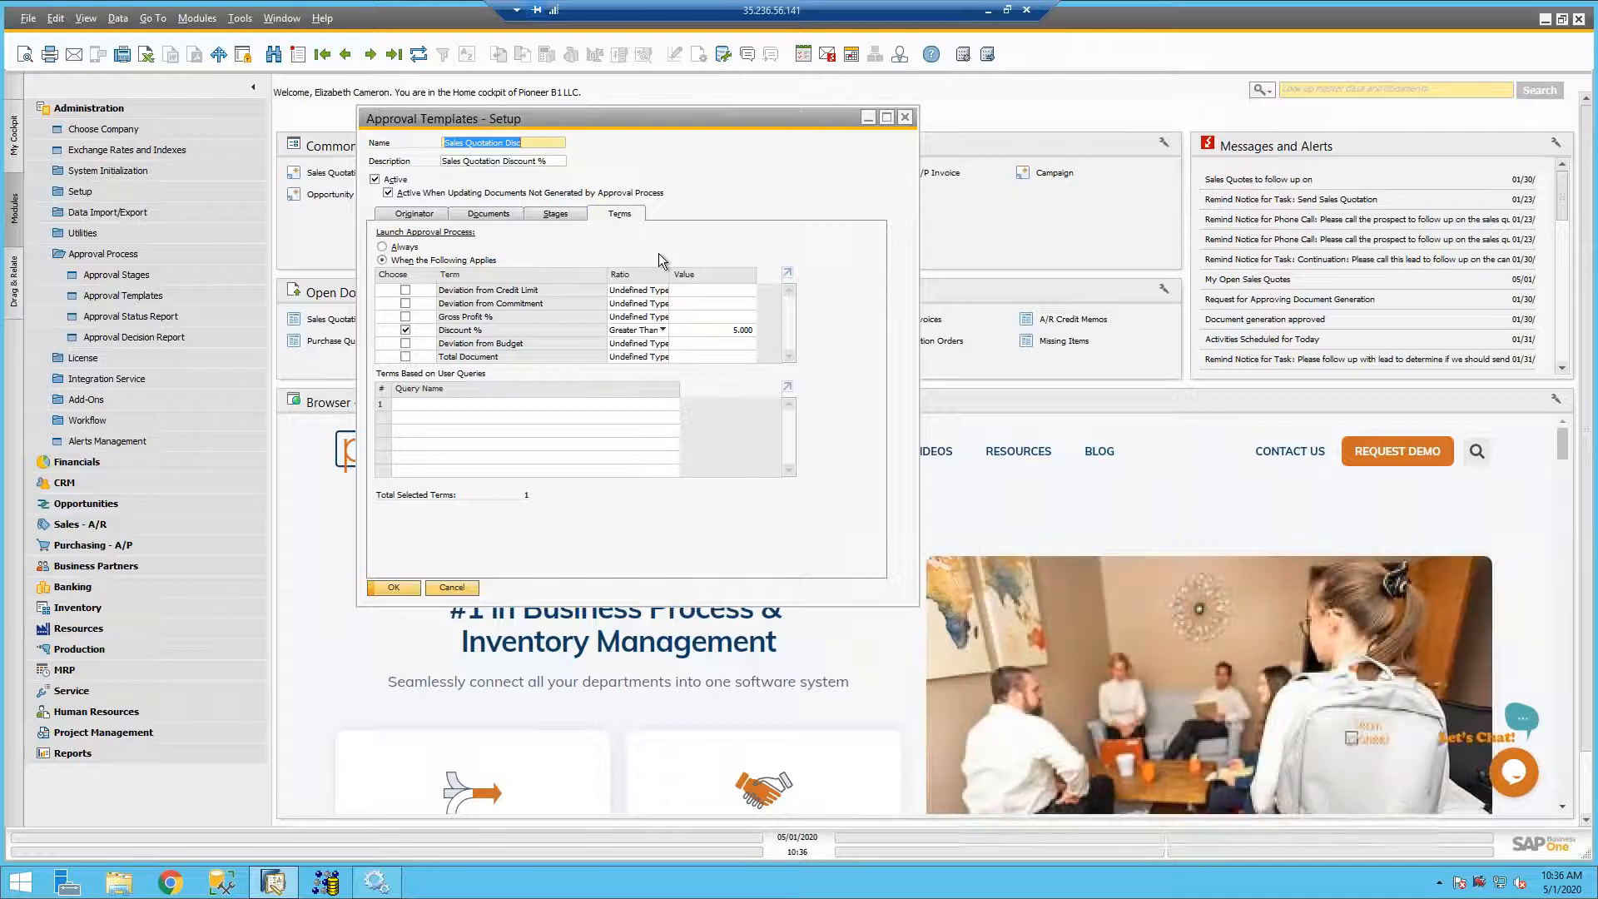
- Start a sales quotation for the lead Acme Corporation and add the MESA GENERATOR PARTS item
left_click(76, 109)
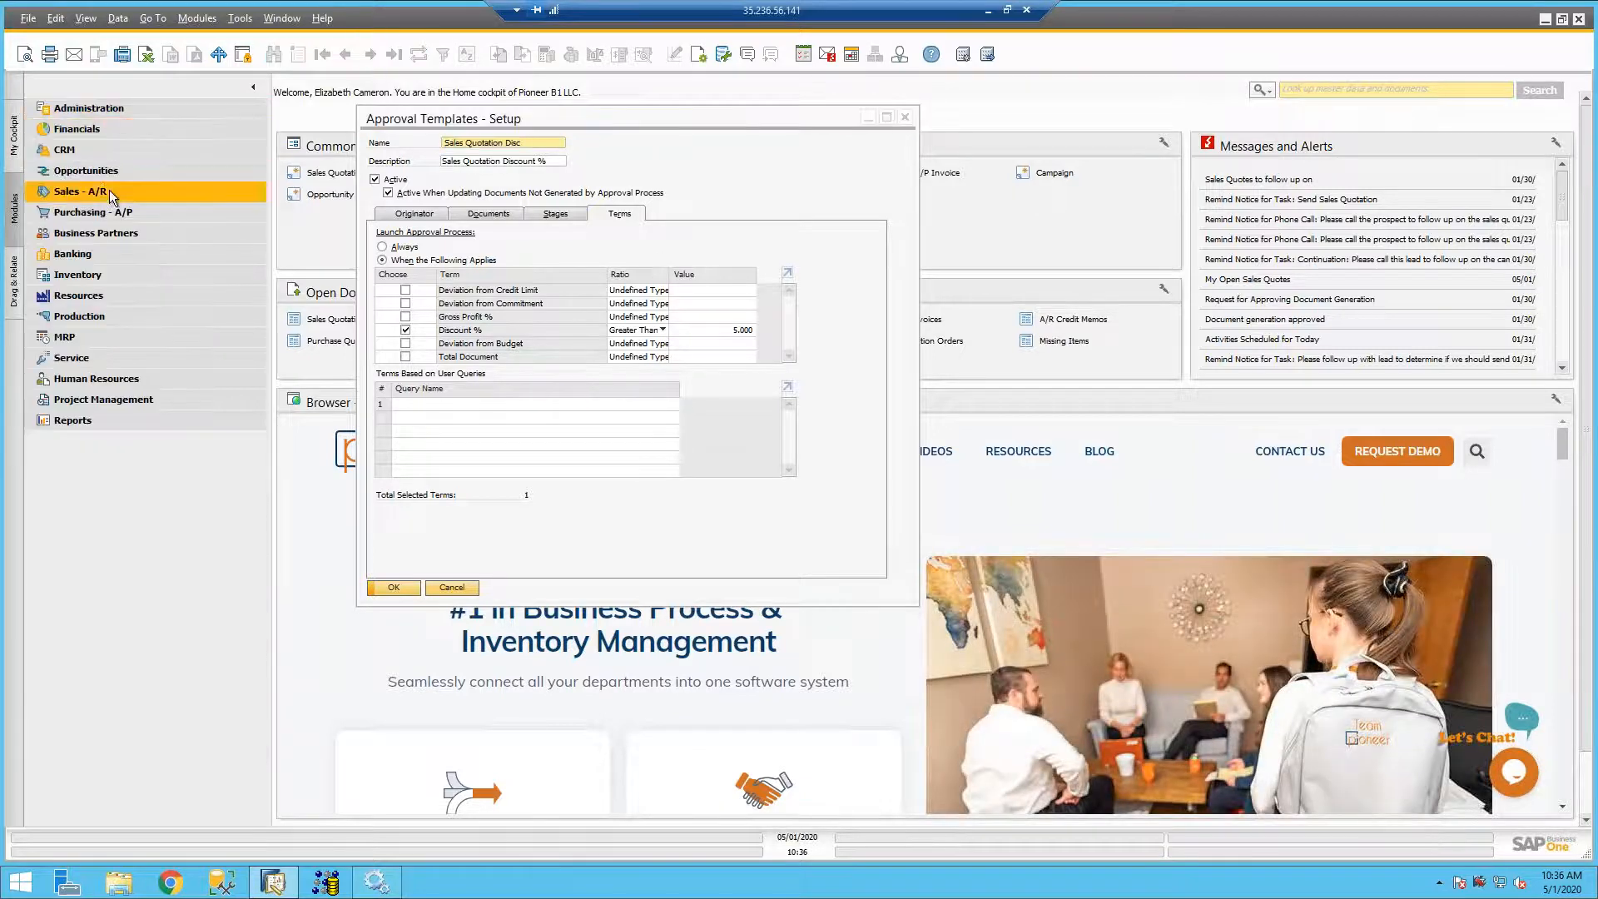
left_click(98, 188)
left_click(111, 232)
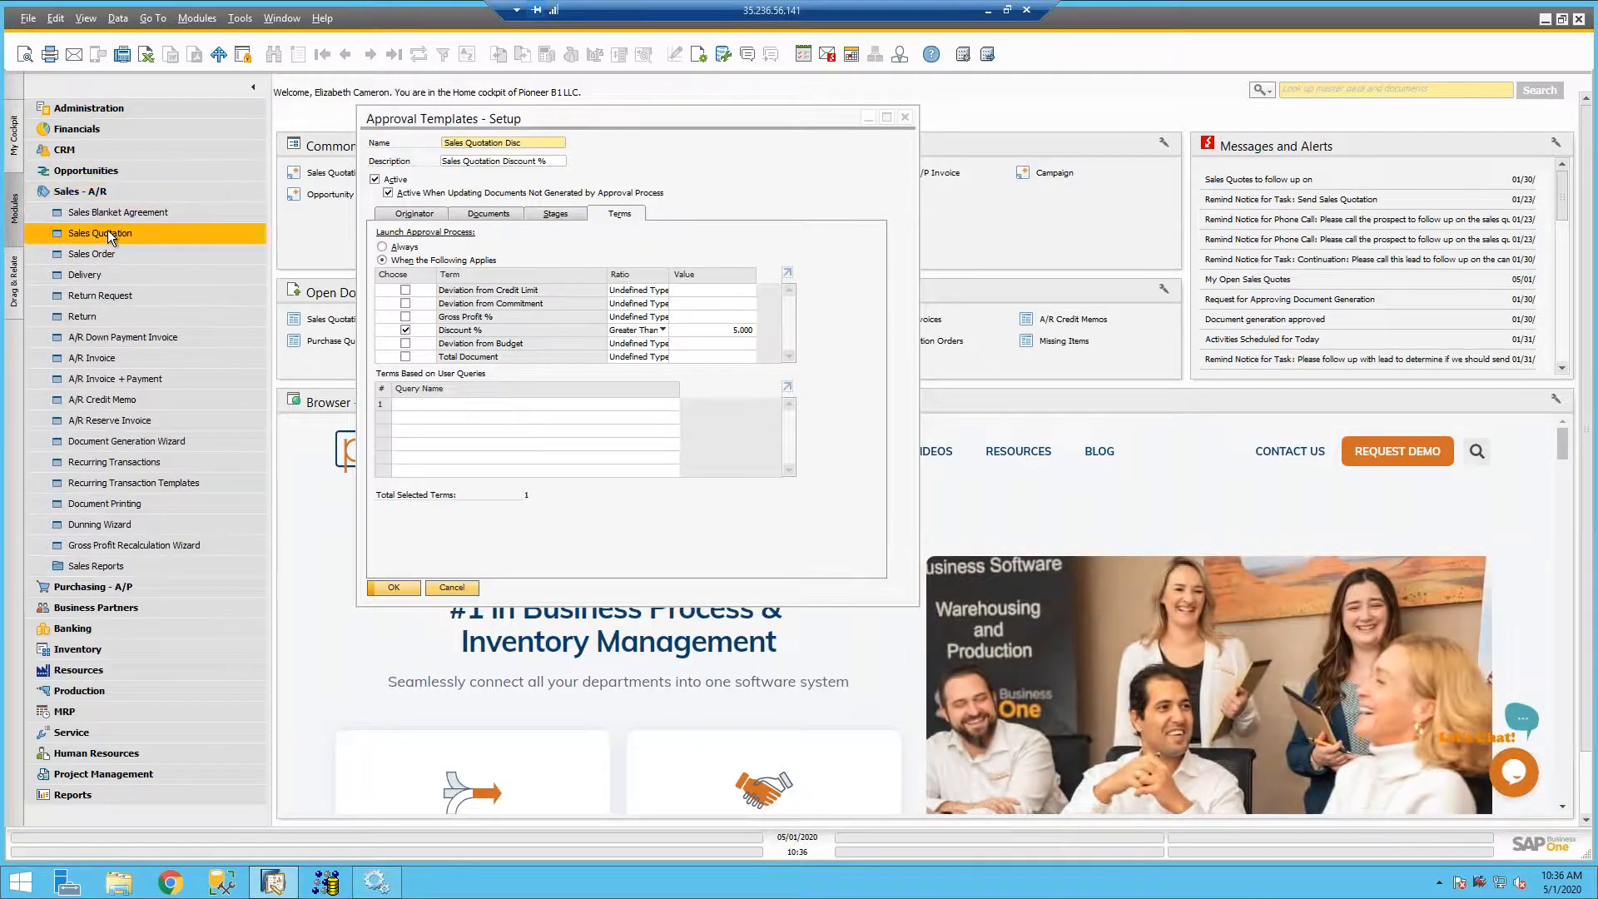
key("Tab")
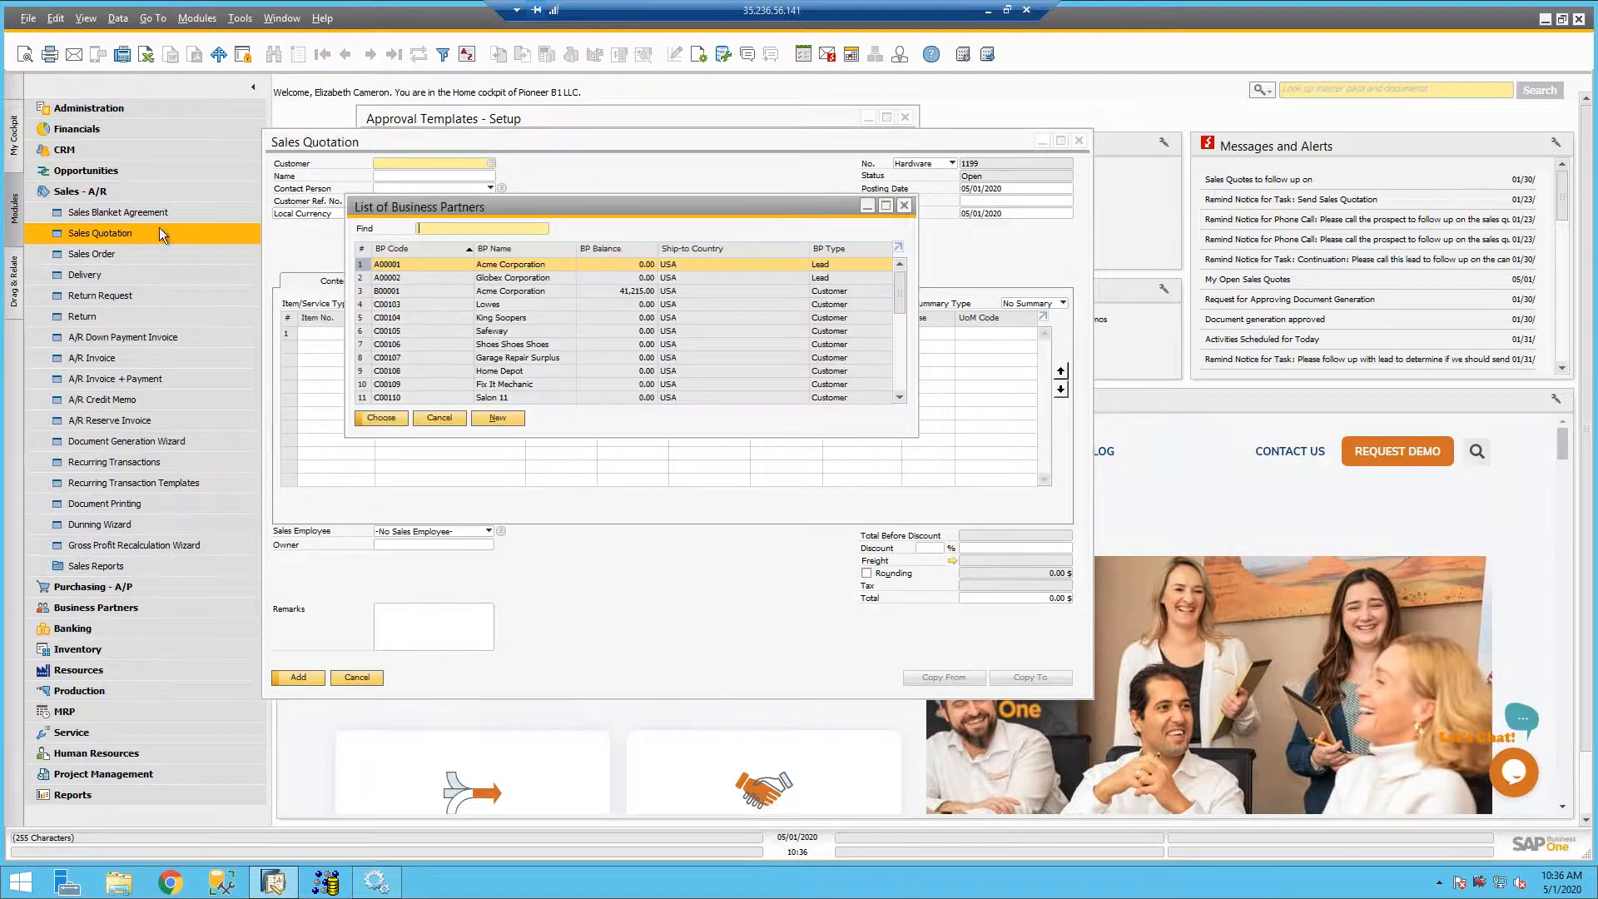
key("Return")
left_click(334, 337)
key("Tab")
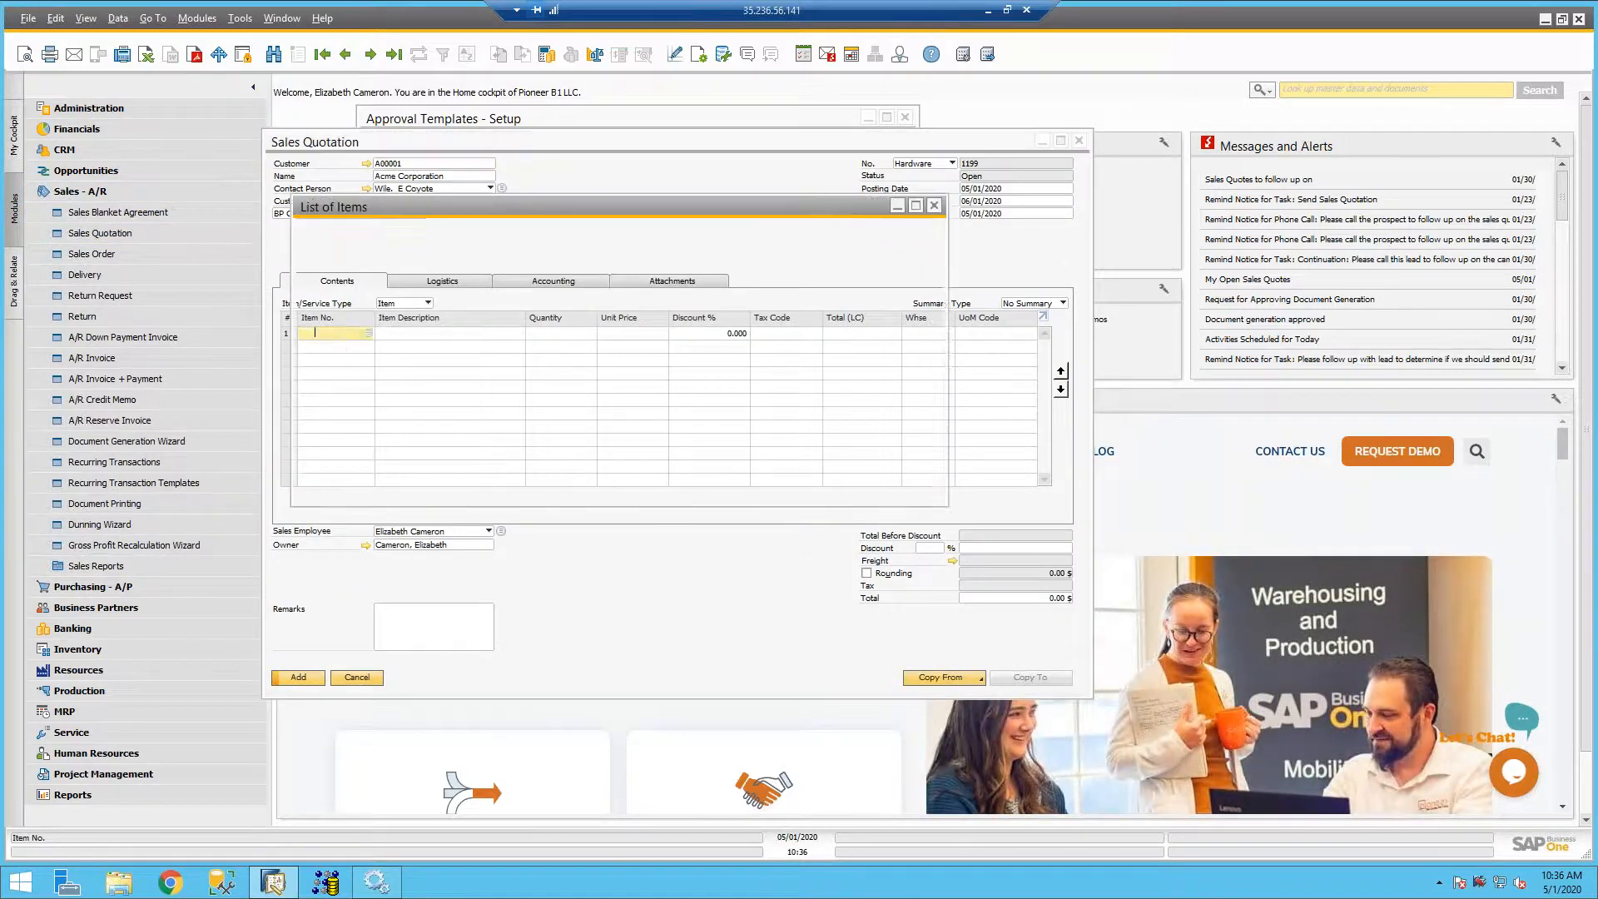
double_click(433, 265)
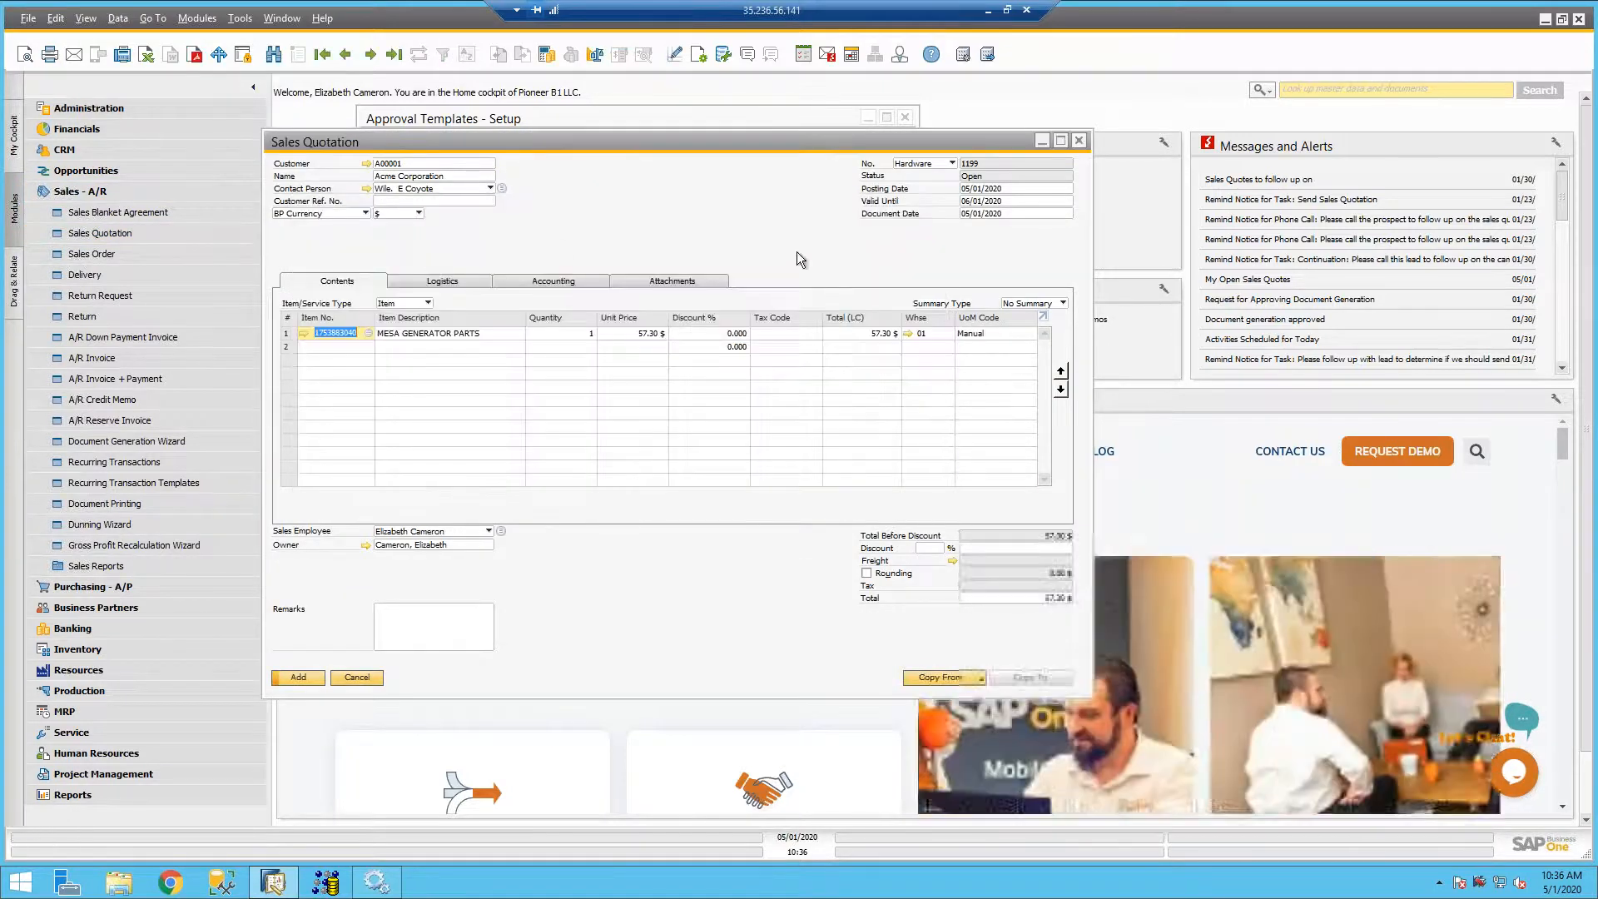
- Set the quotation's overall discount to 7% and submit it for approval with the remark "Please approve!"
left_click(928, 548)
type("7")
key("Tab")
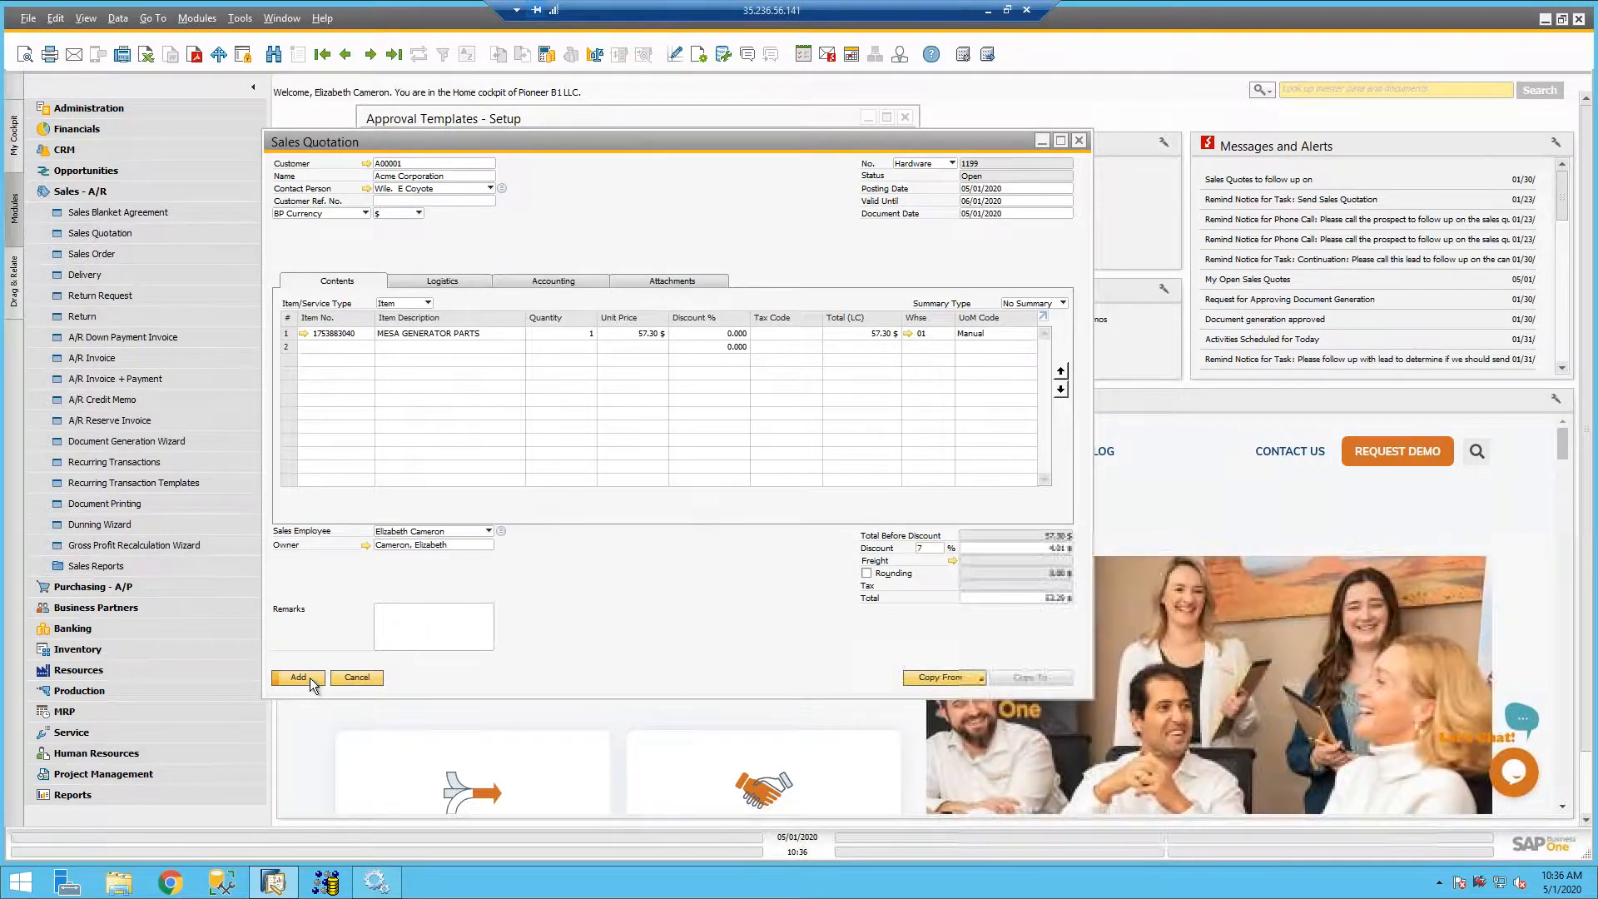
left_click(310, 681)
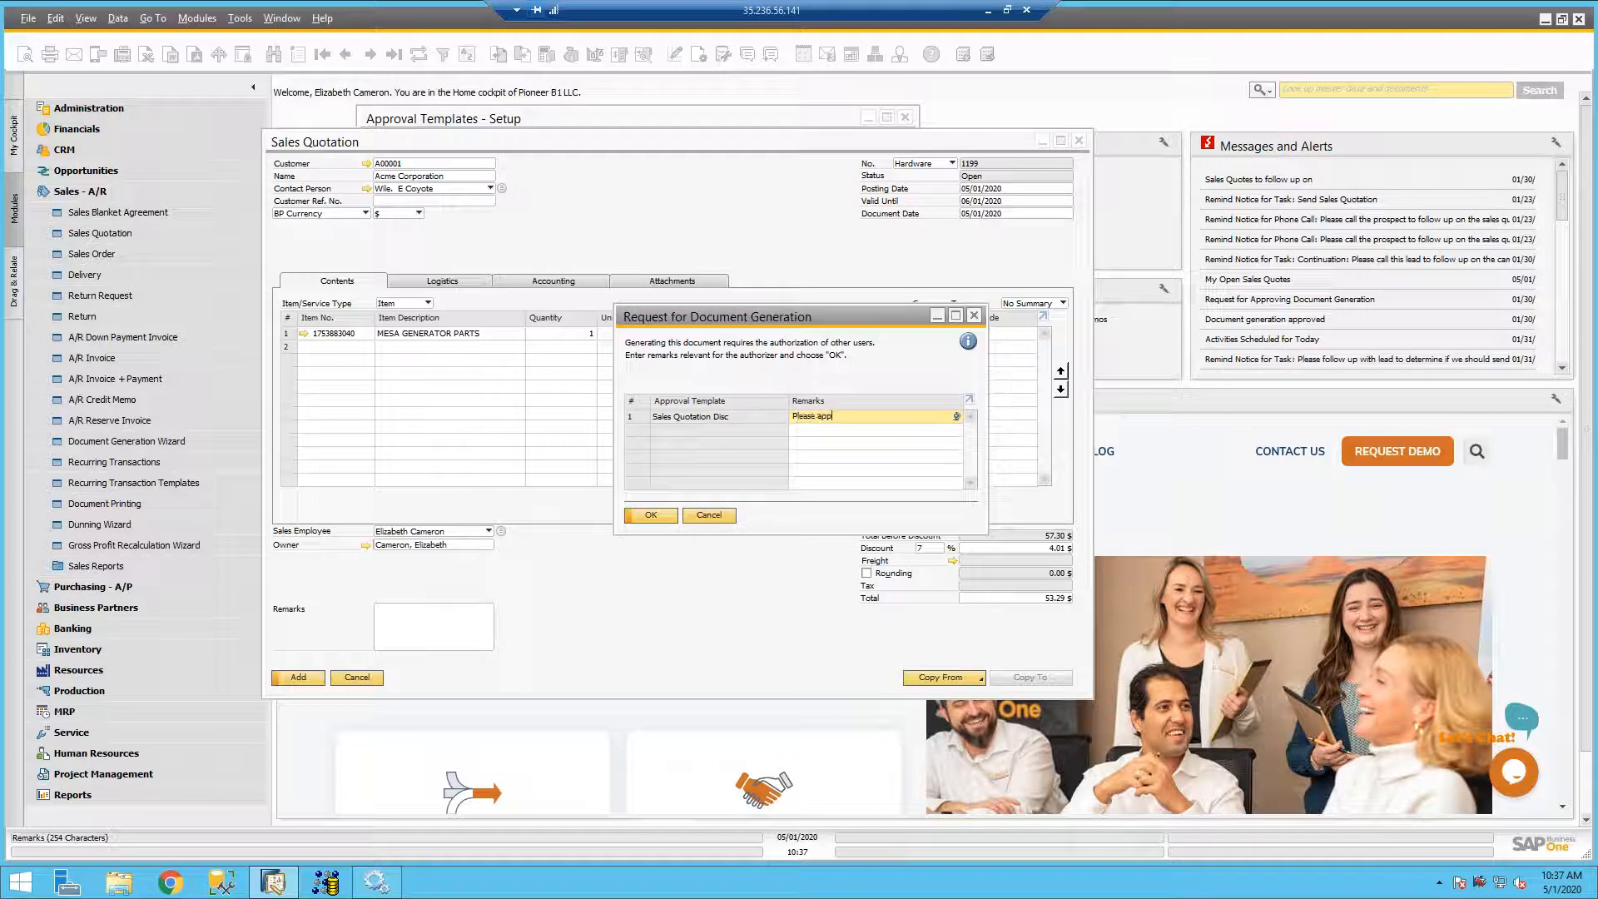
left_click(648, 515)
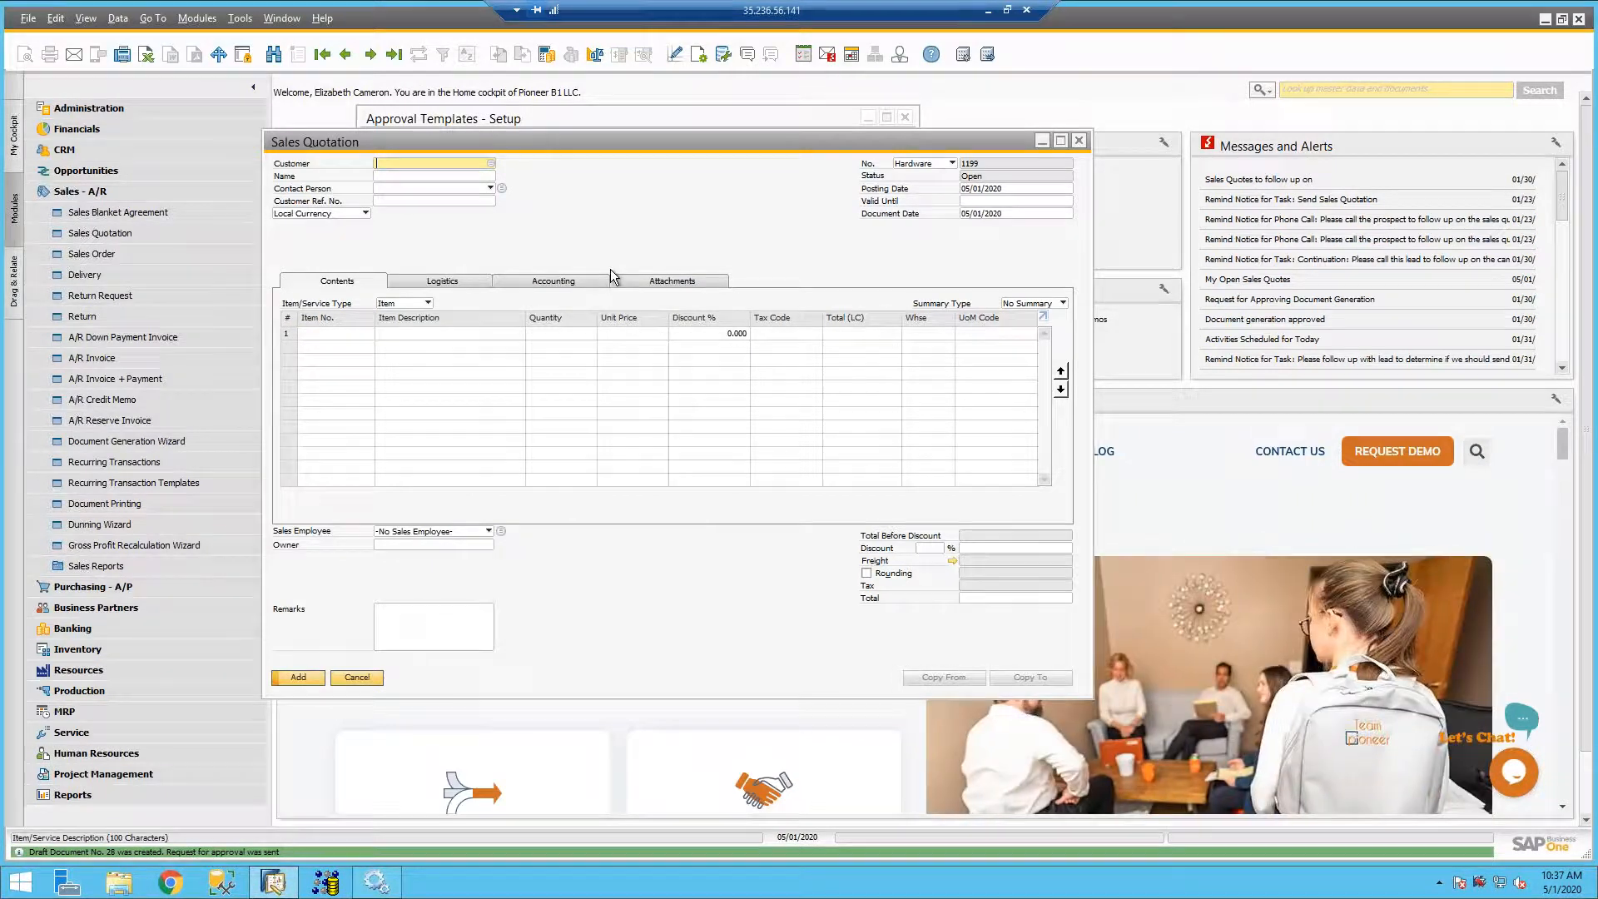
- View the newest Request for Approving Document Generation message and its linked approval request, and close them along with the empty sales quotation
left_click(829, 55)
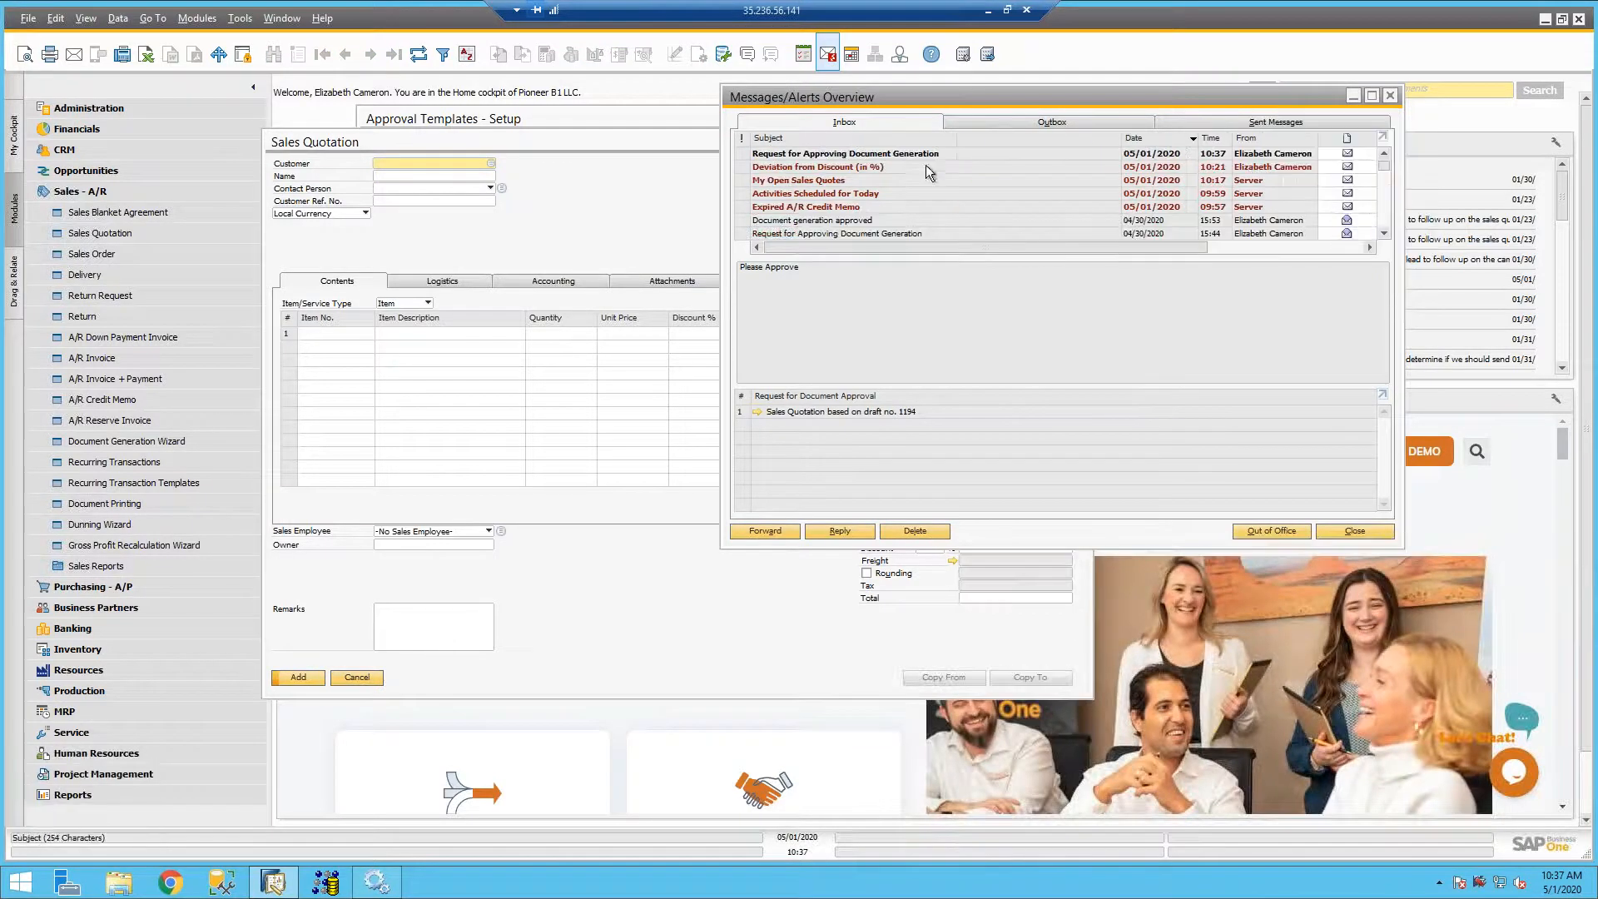
left_click(859, 154)
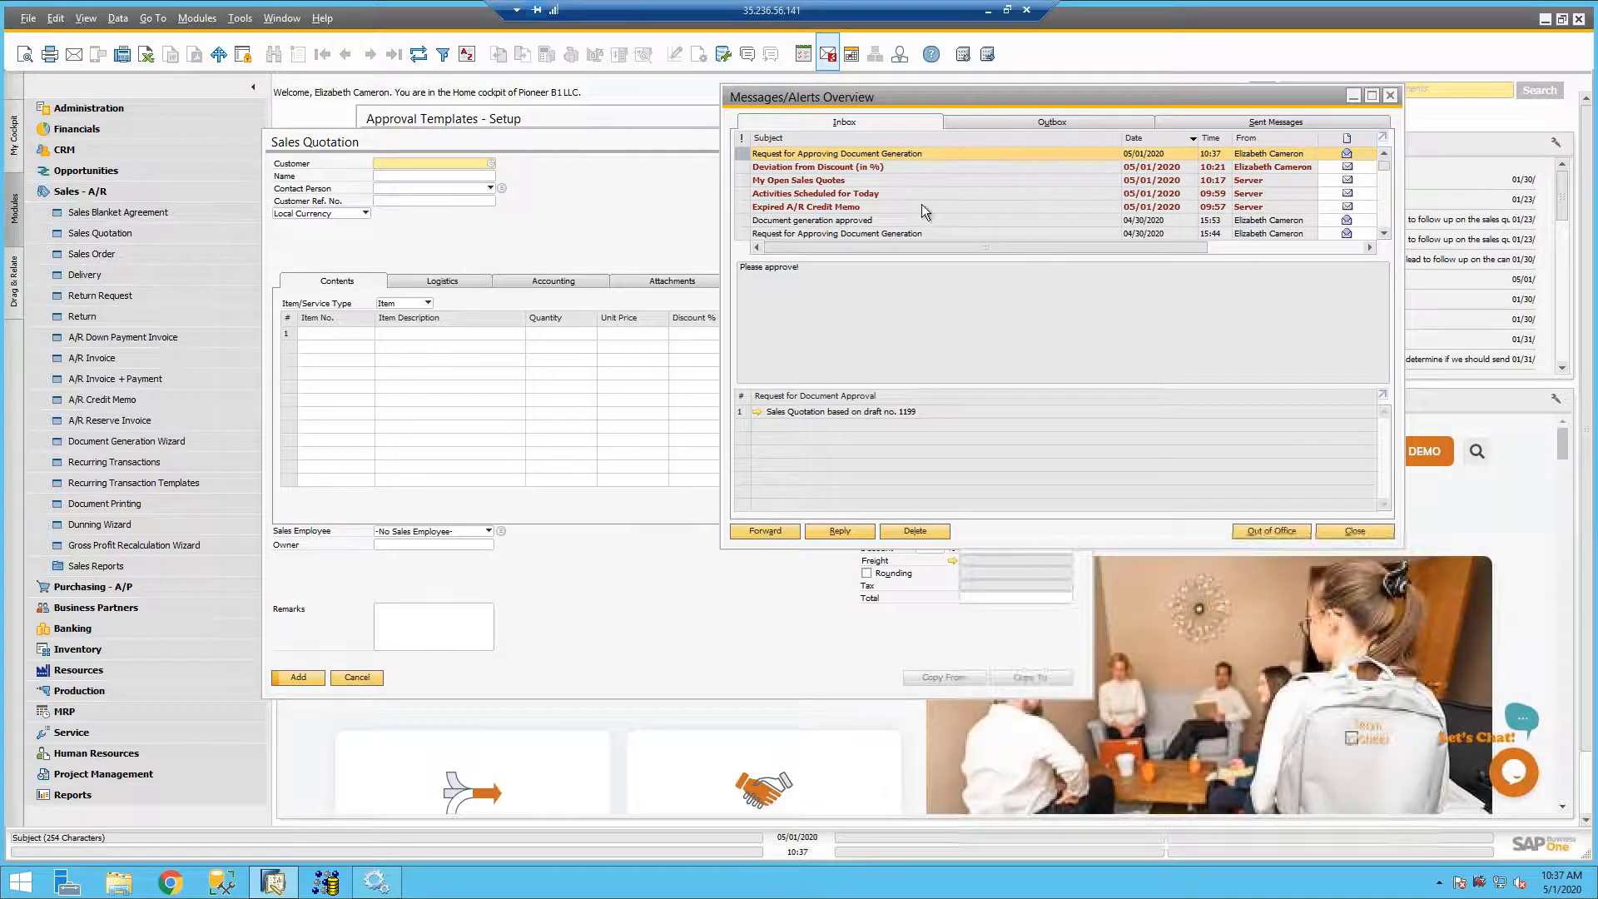
left_click(758, 412)
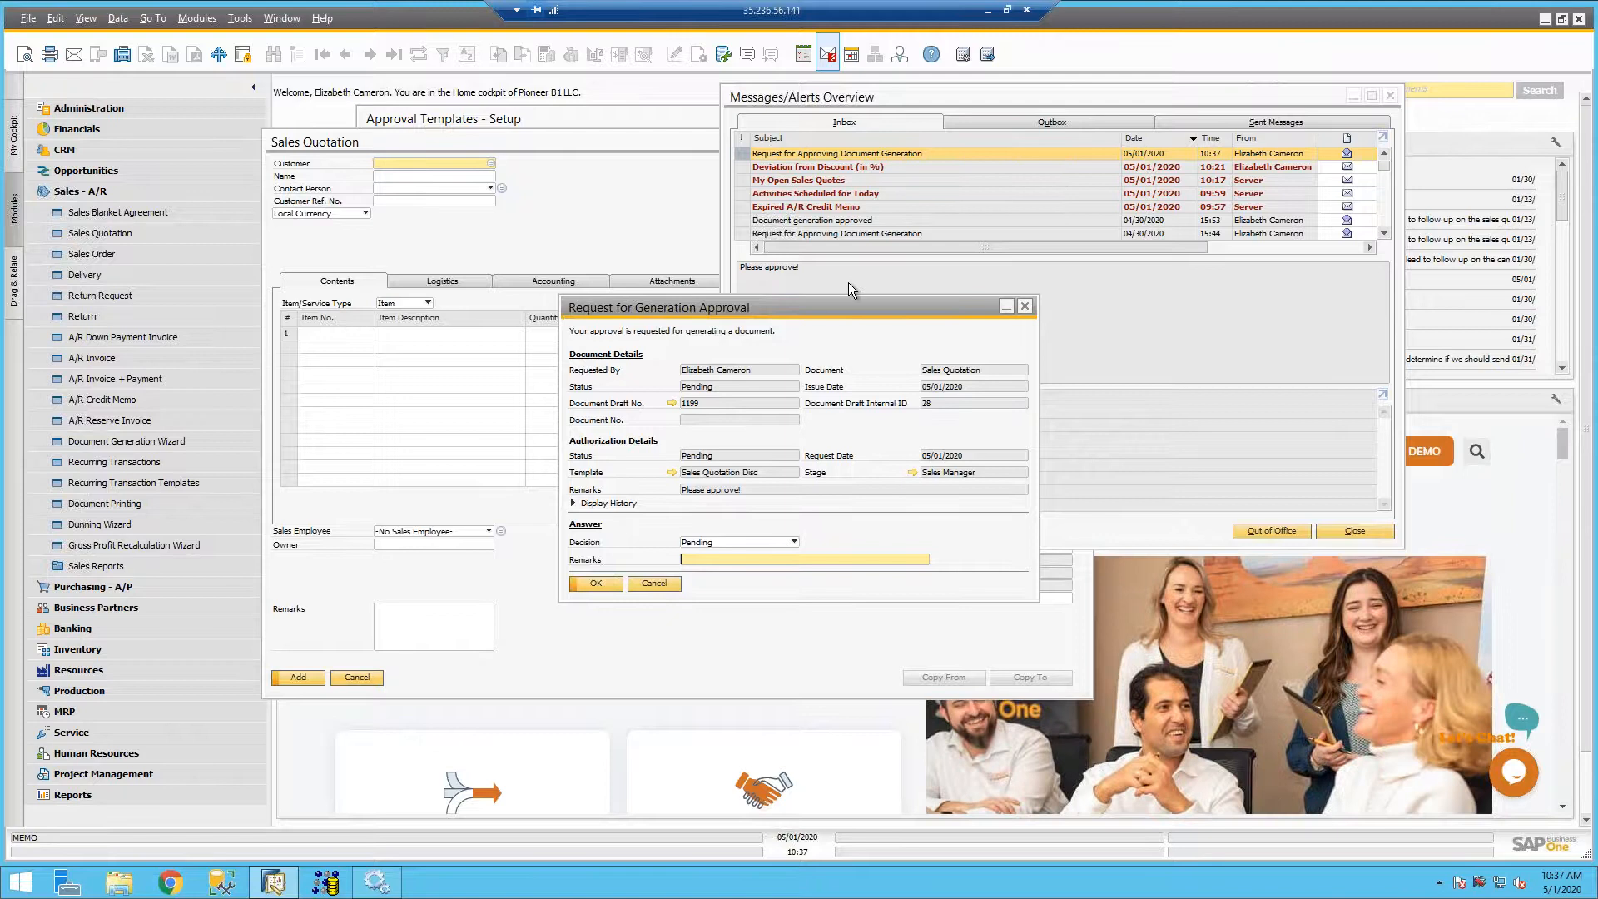
left_click(1026, 307)
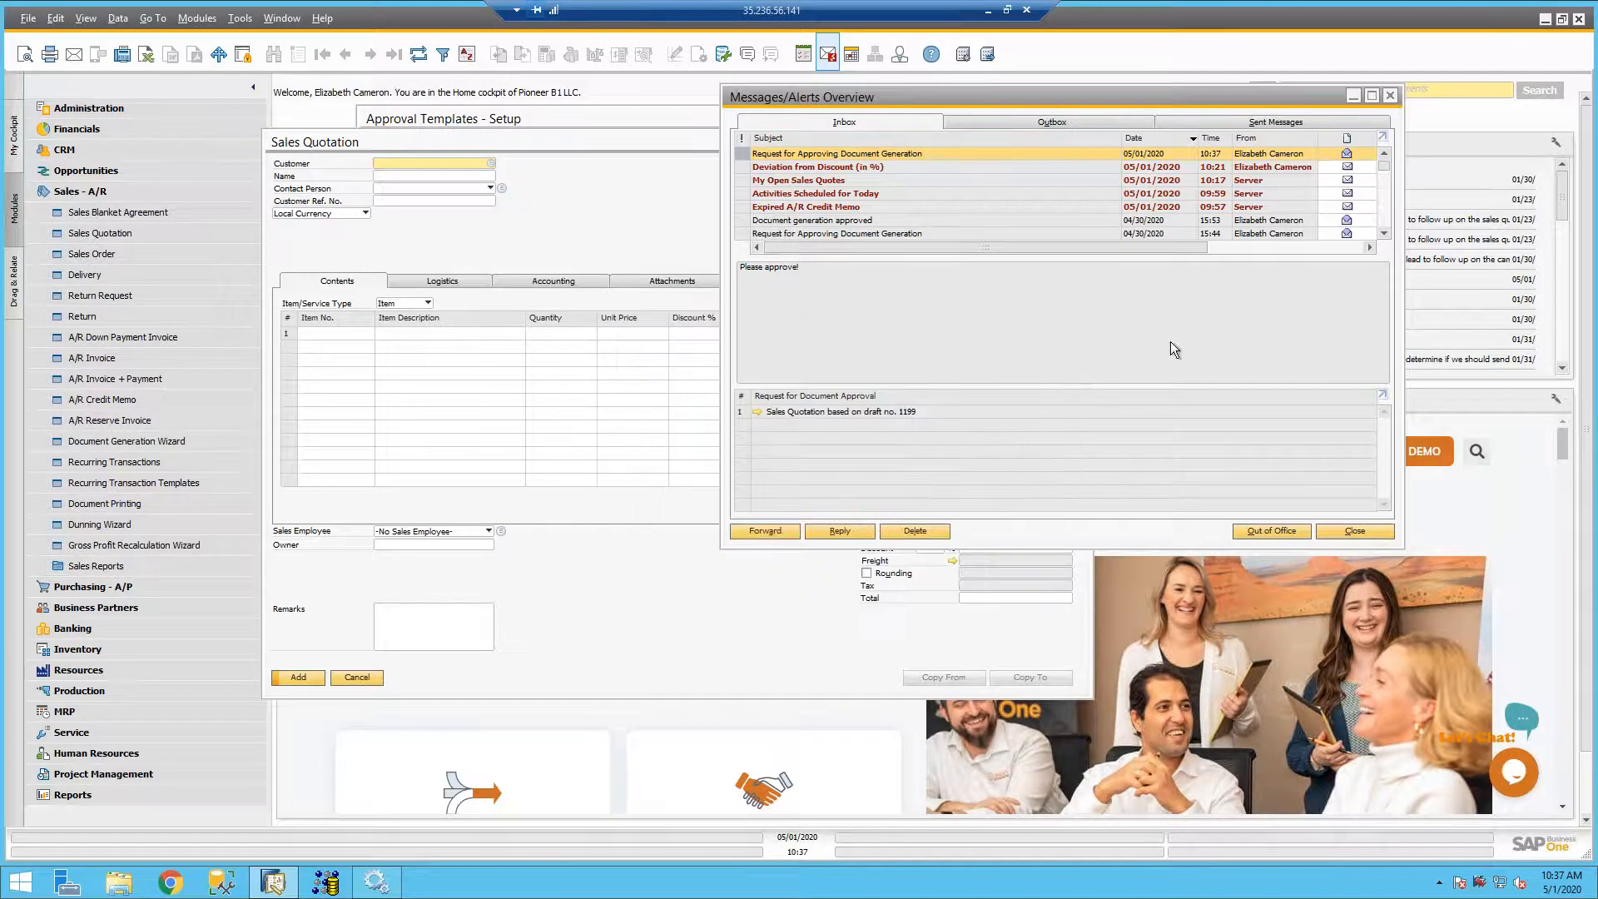
left_click(1390, 96)
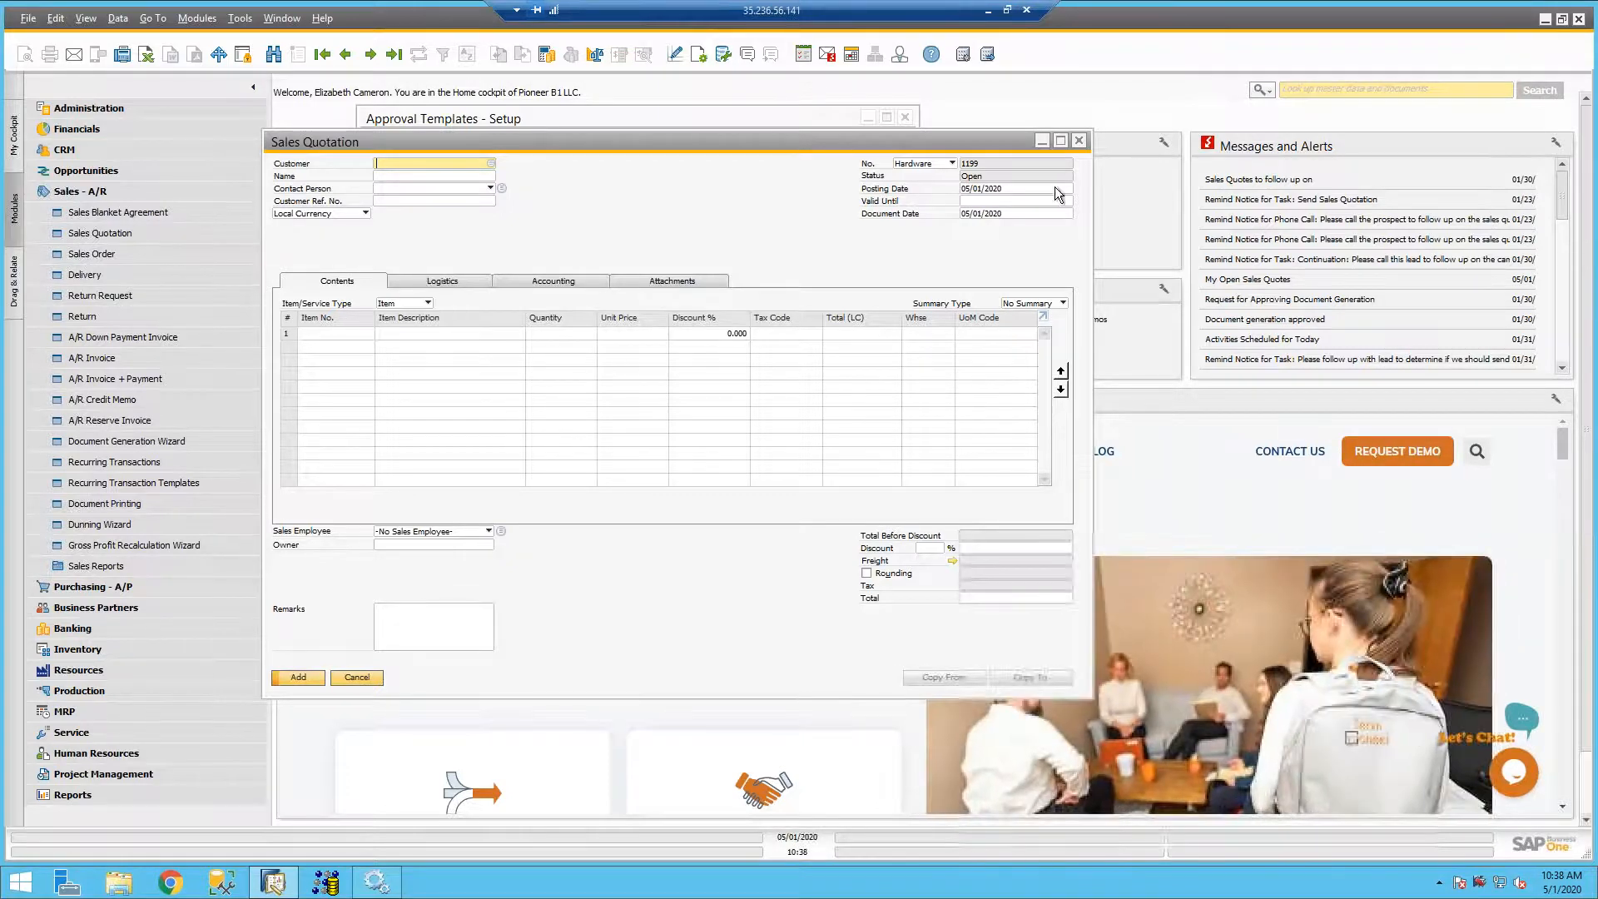
left_click(1079, 141)
left_click(125, 192)
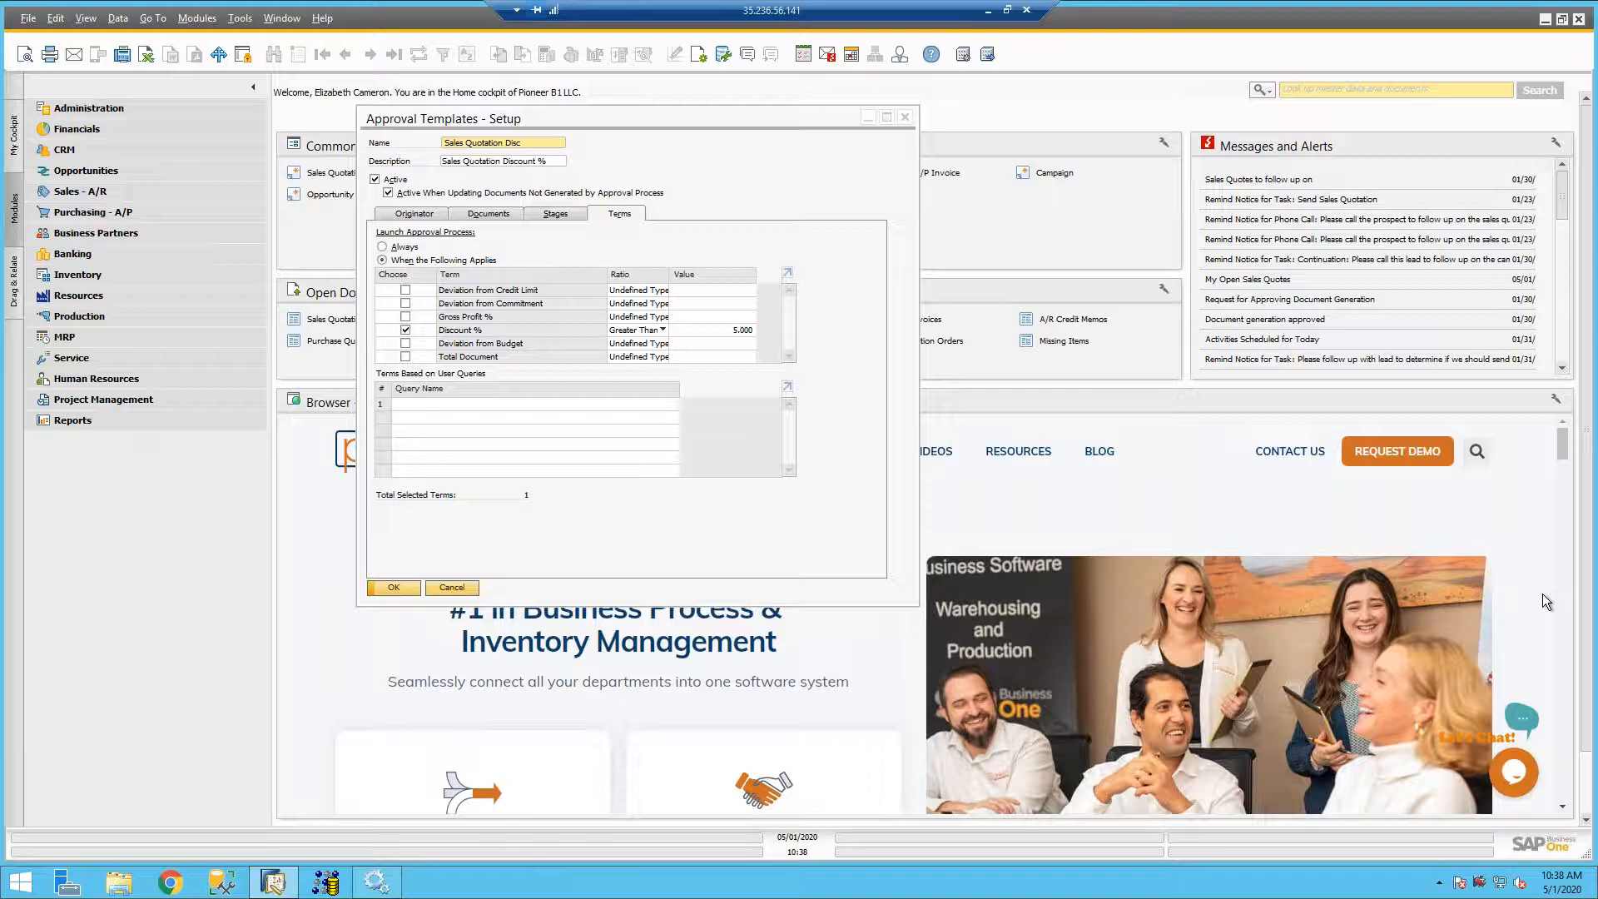
- Check which record actions are available for the Sales Quotation Disc and PO - 5000 approval templates
left_click(703, 157)
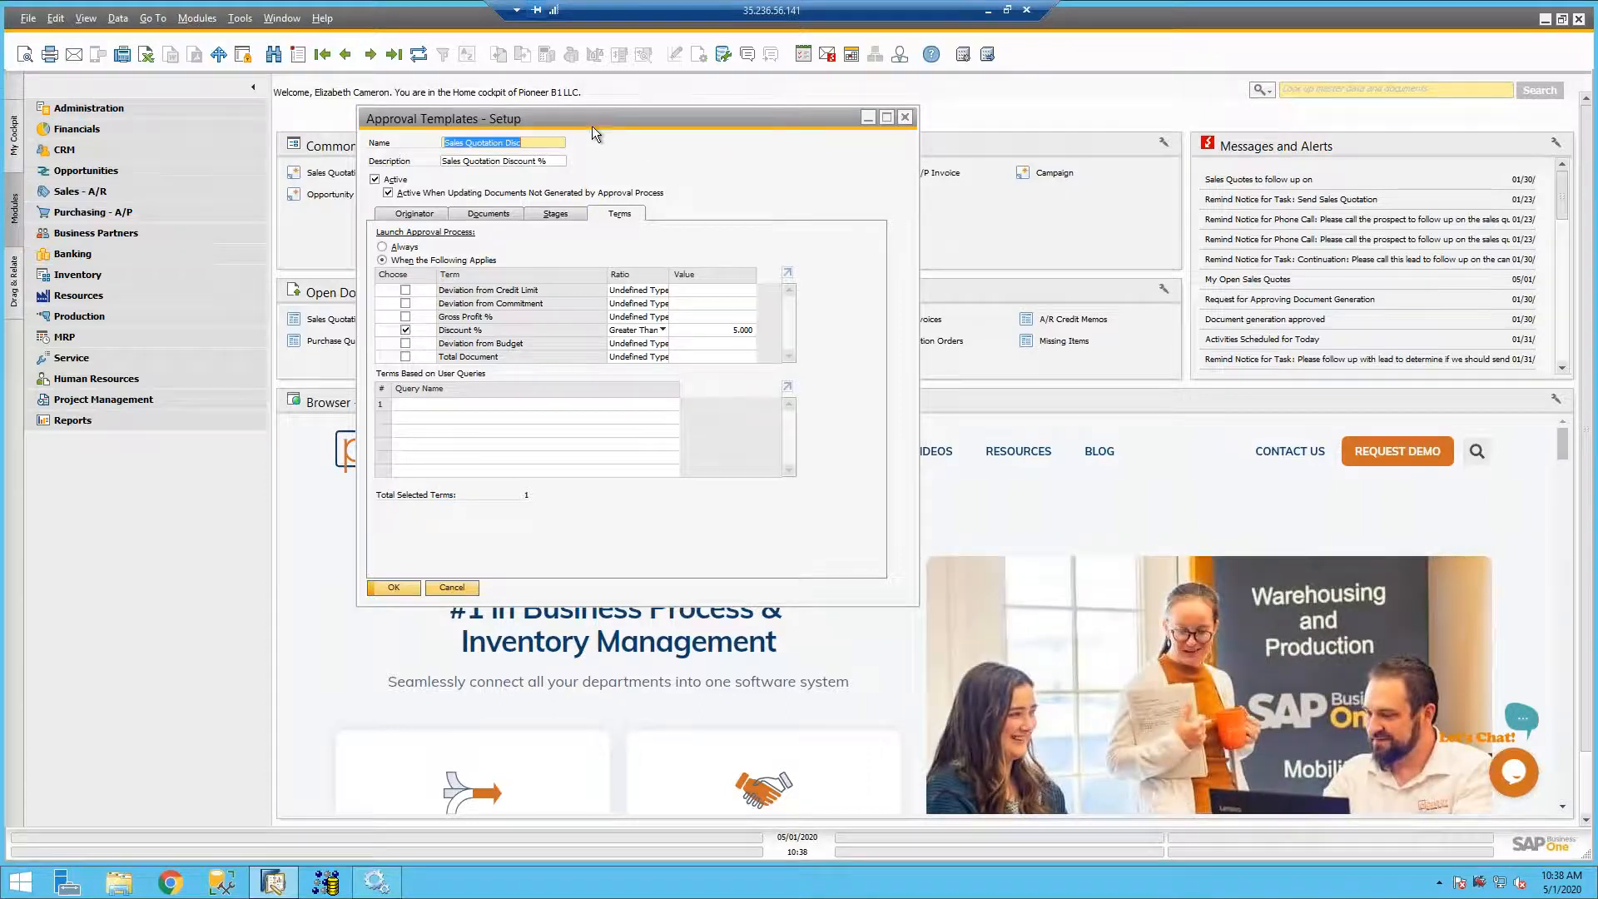
right_click(650, 163)
right_click(679, 164)
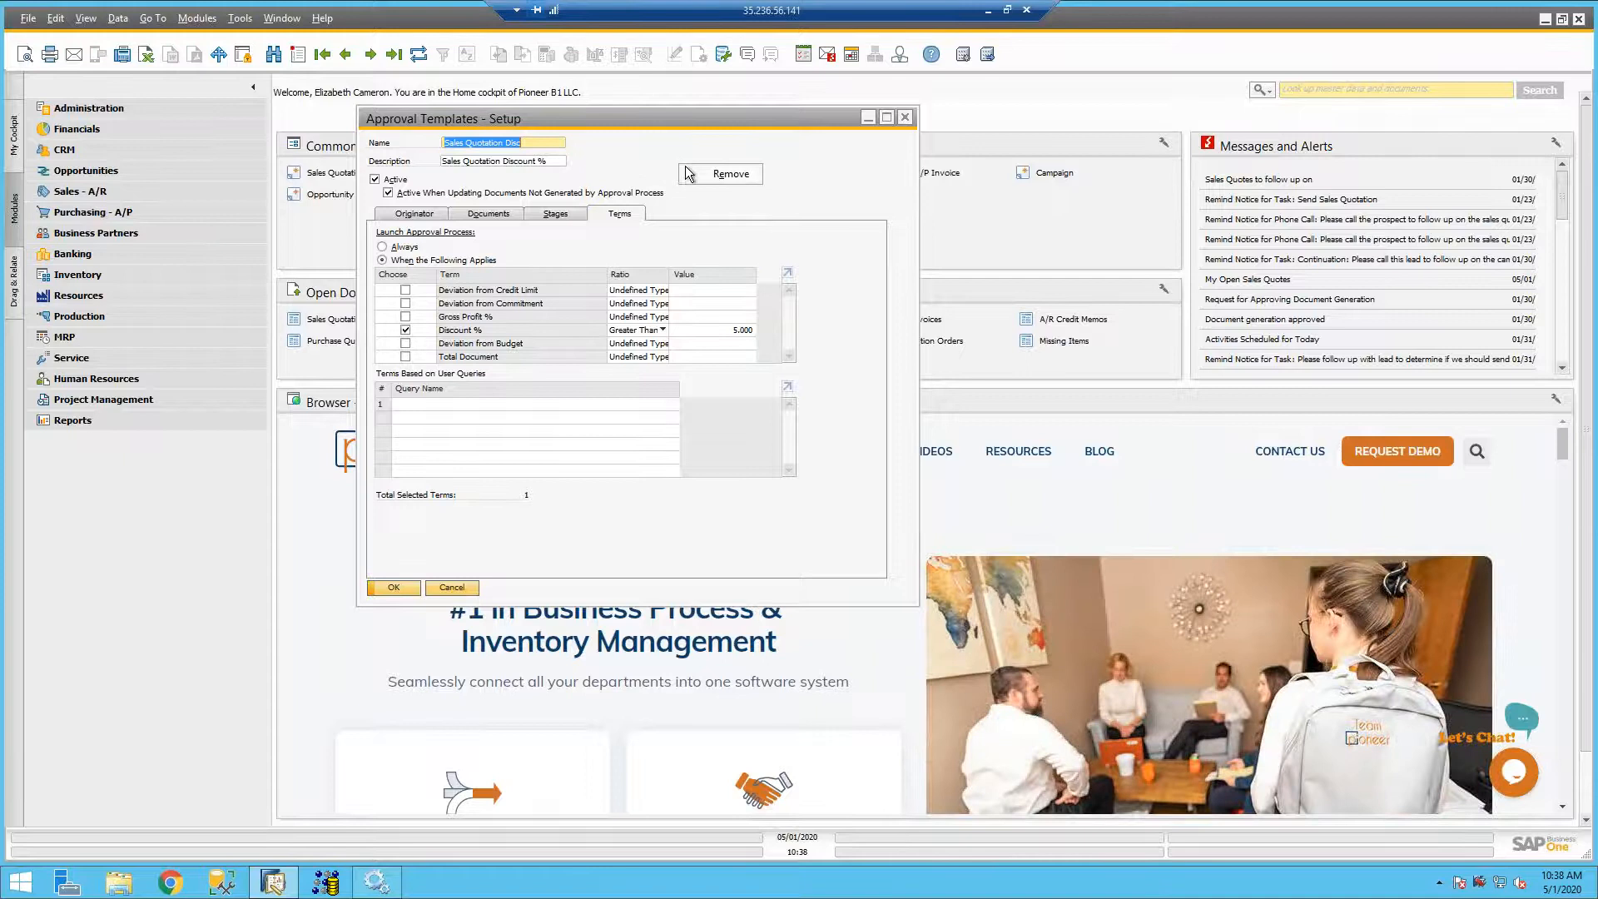
left_click(628, 168)
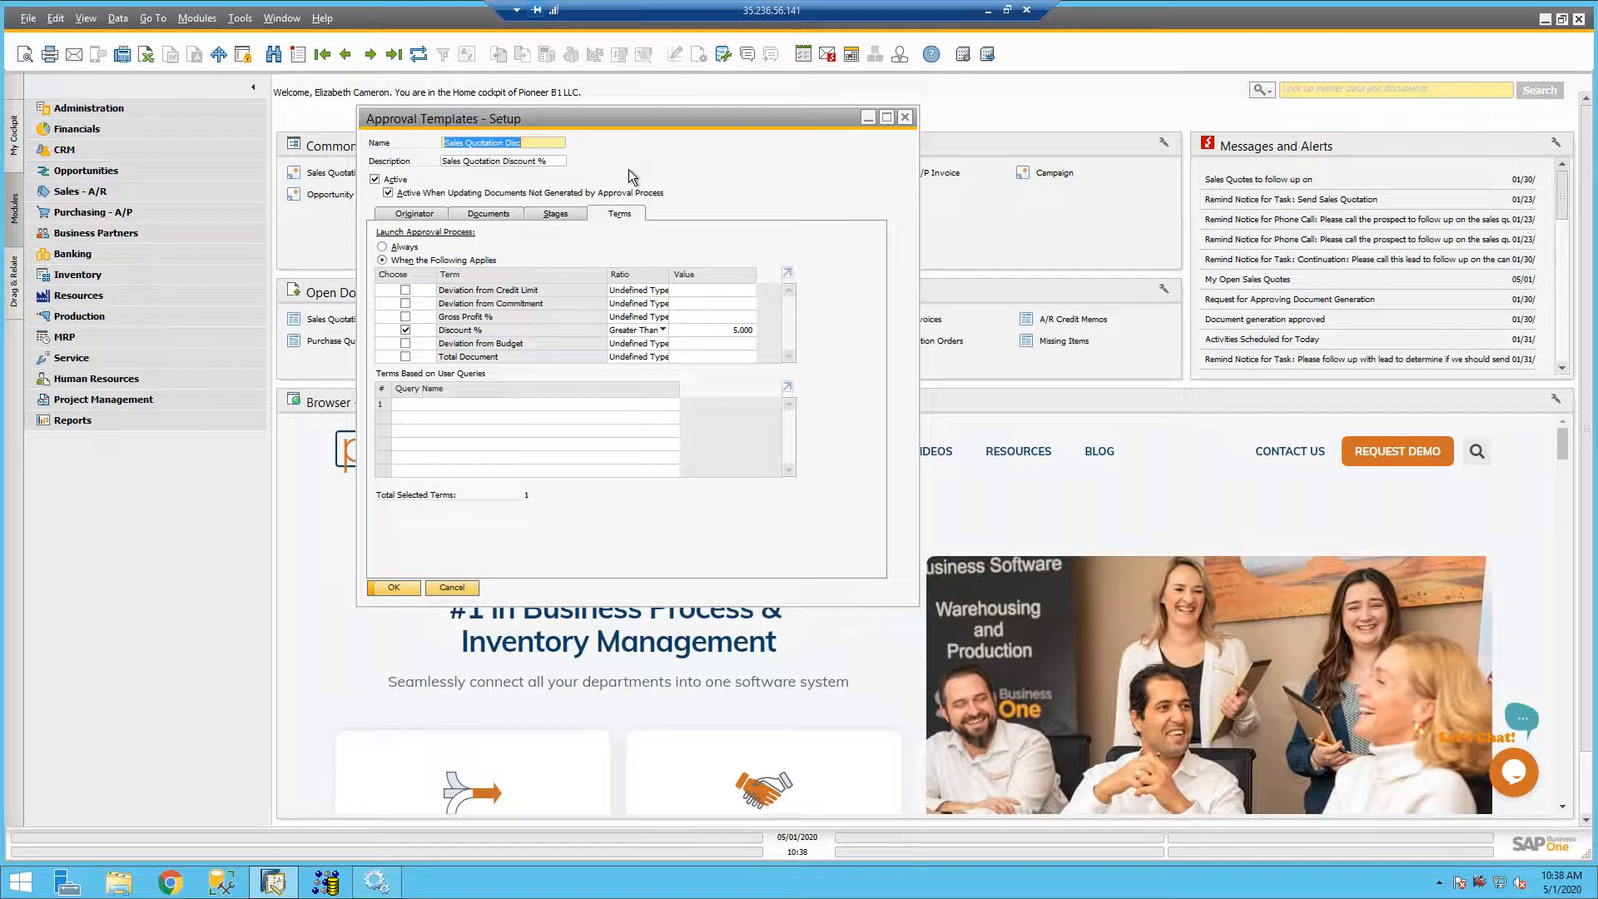
left_click(371, 54)
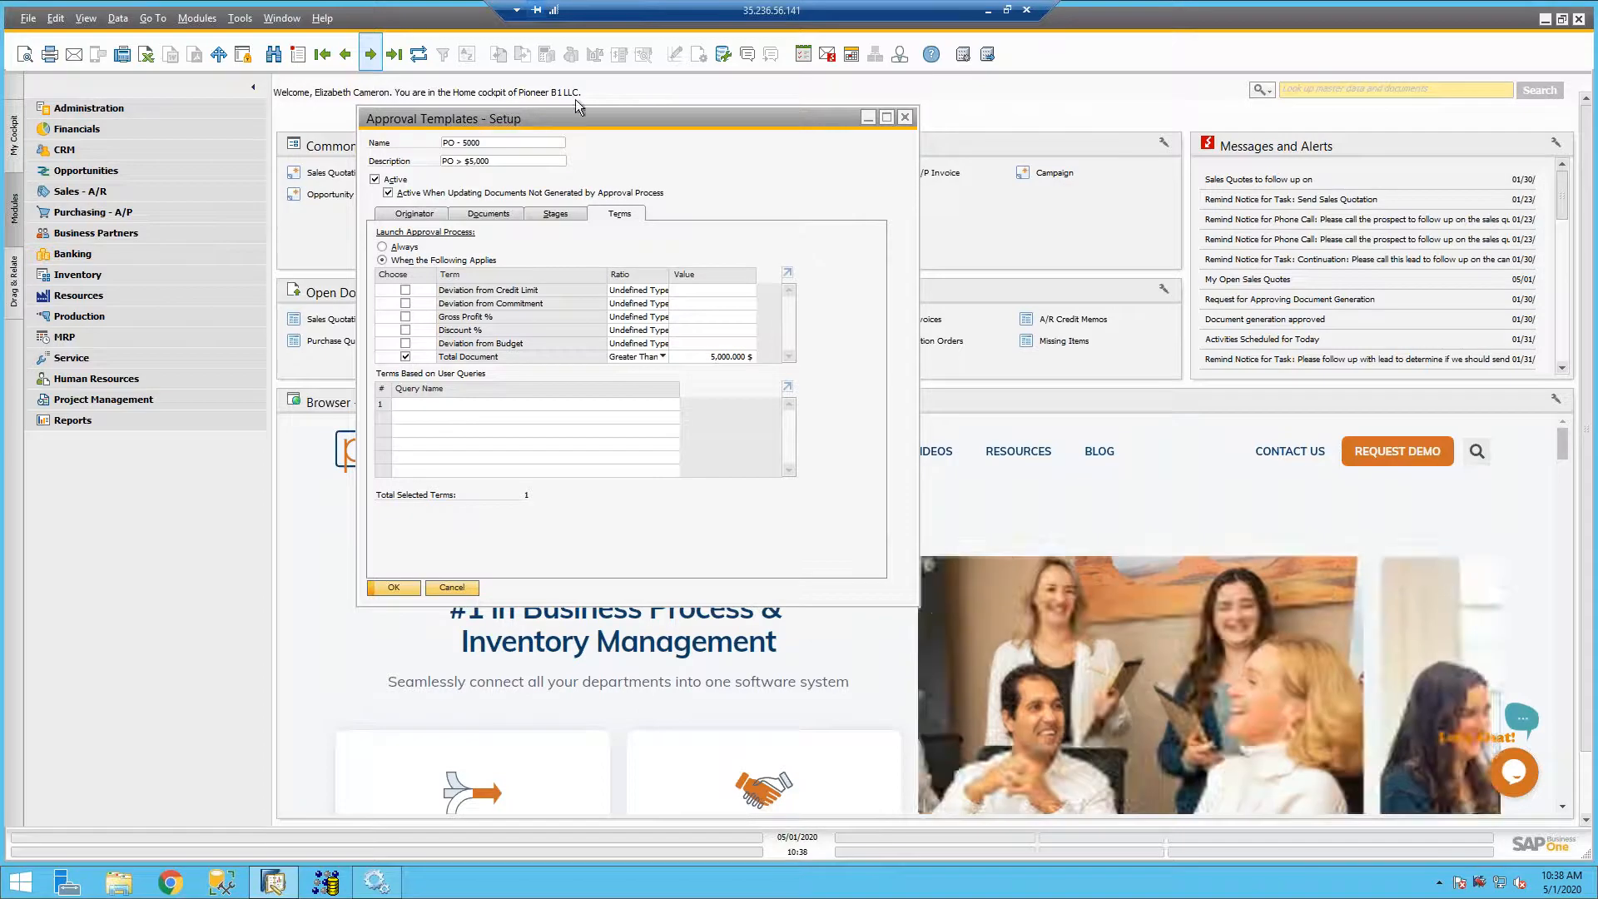
right_click(675, 156)
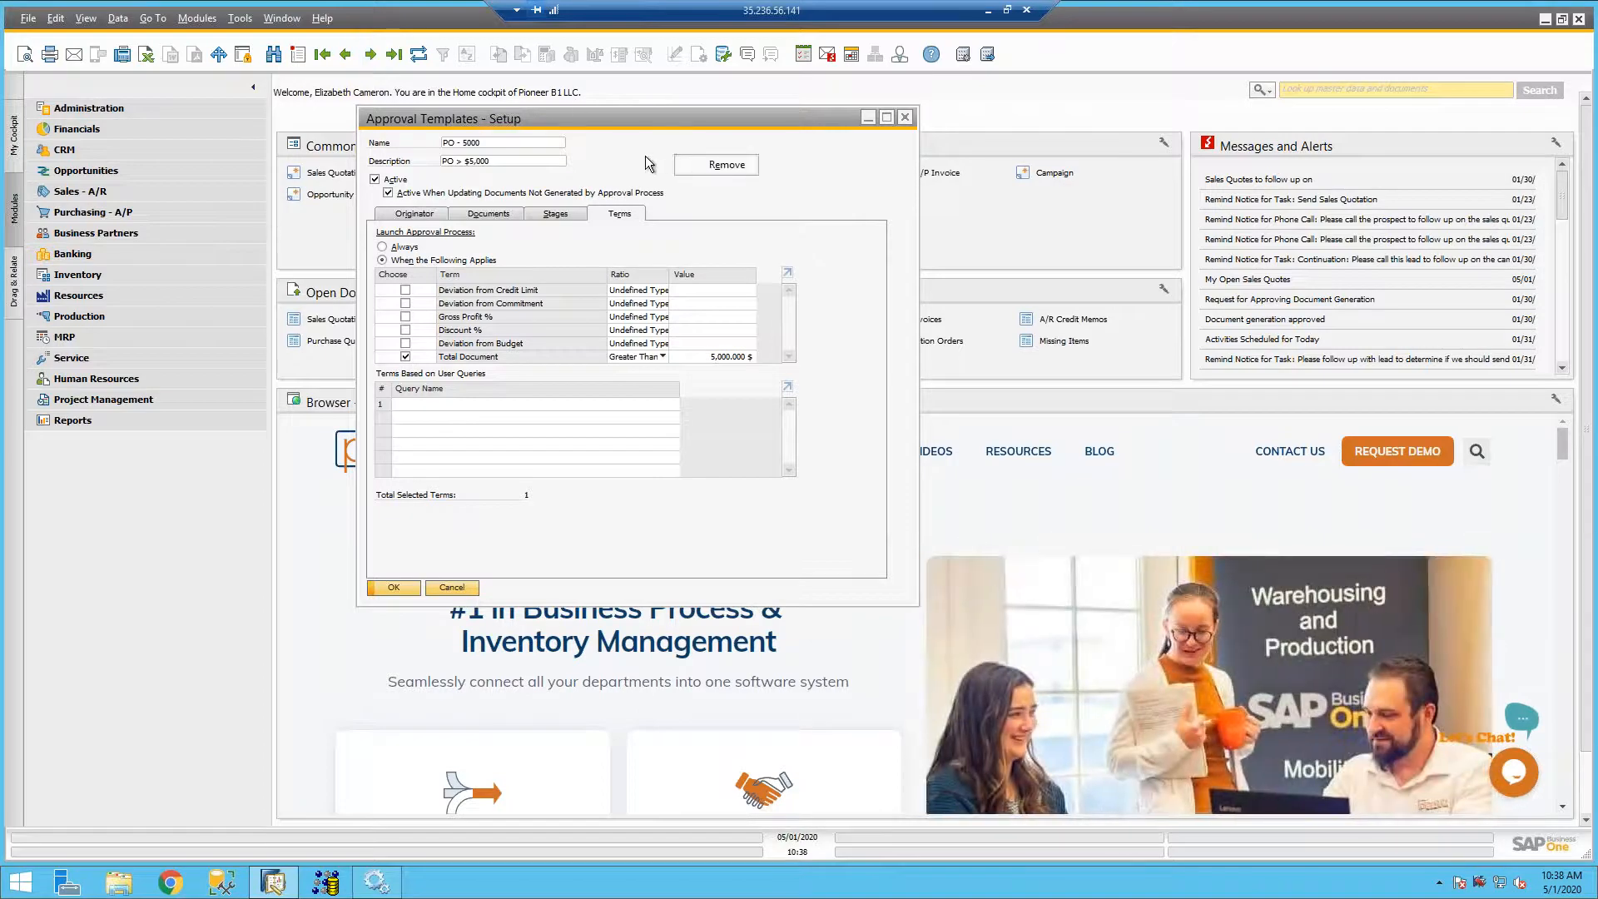
key("Escape")
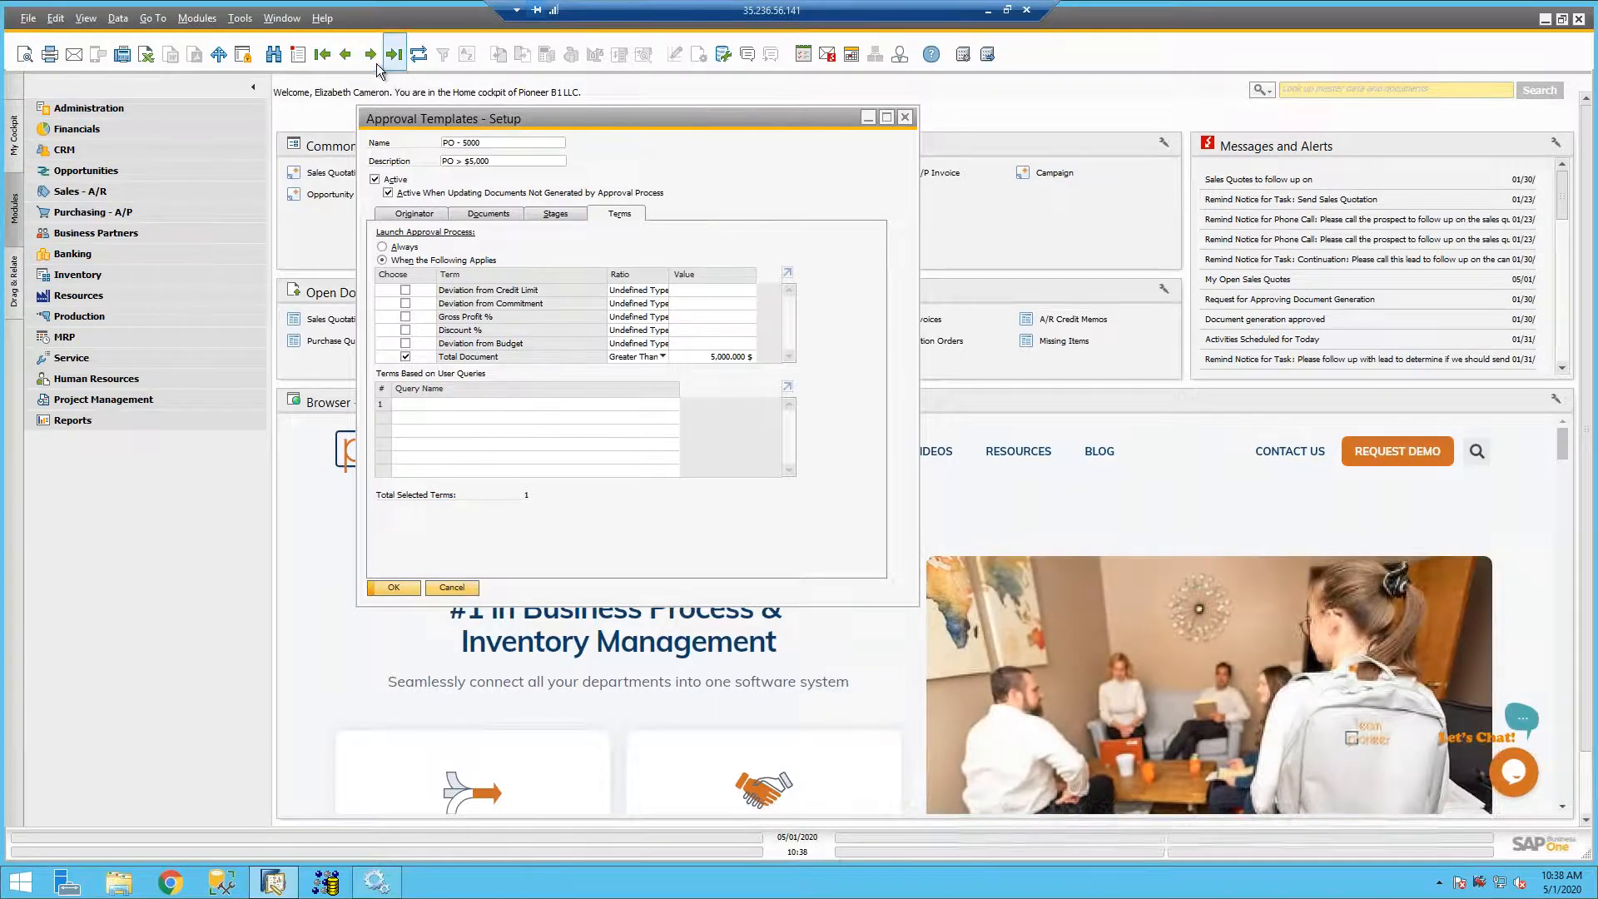
- Search the approval templates with the wildcard *, open the buyer-specific PO template and view its terms
left_click(370, 54)
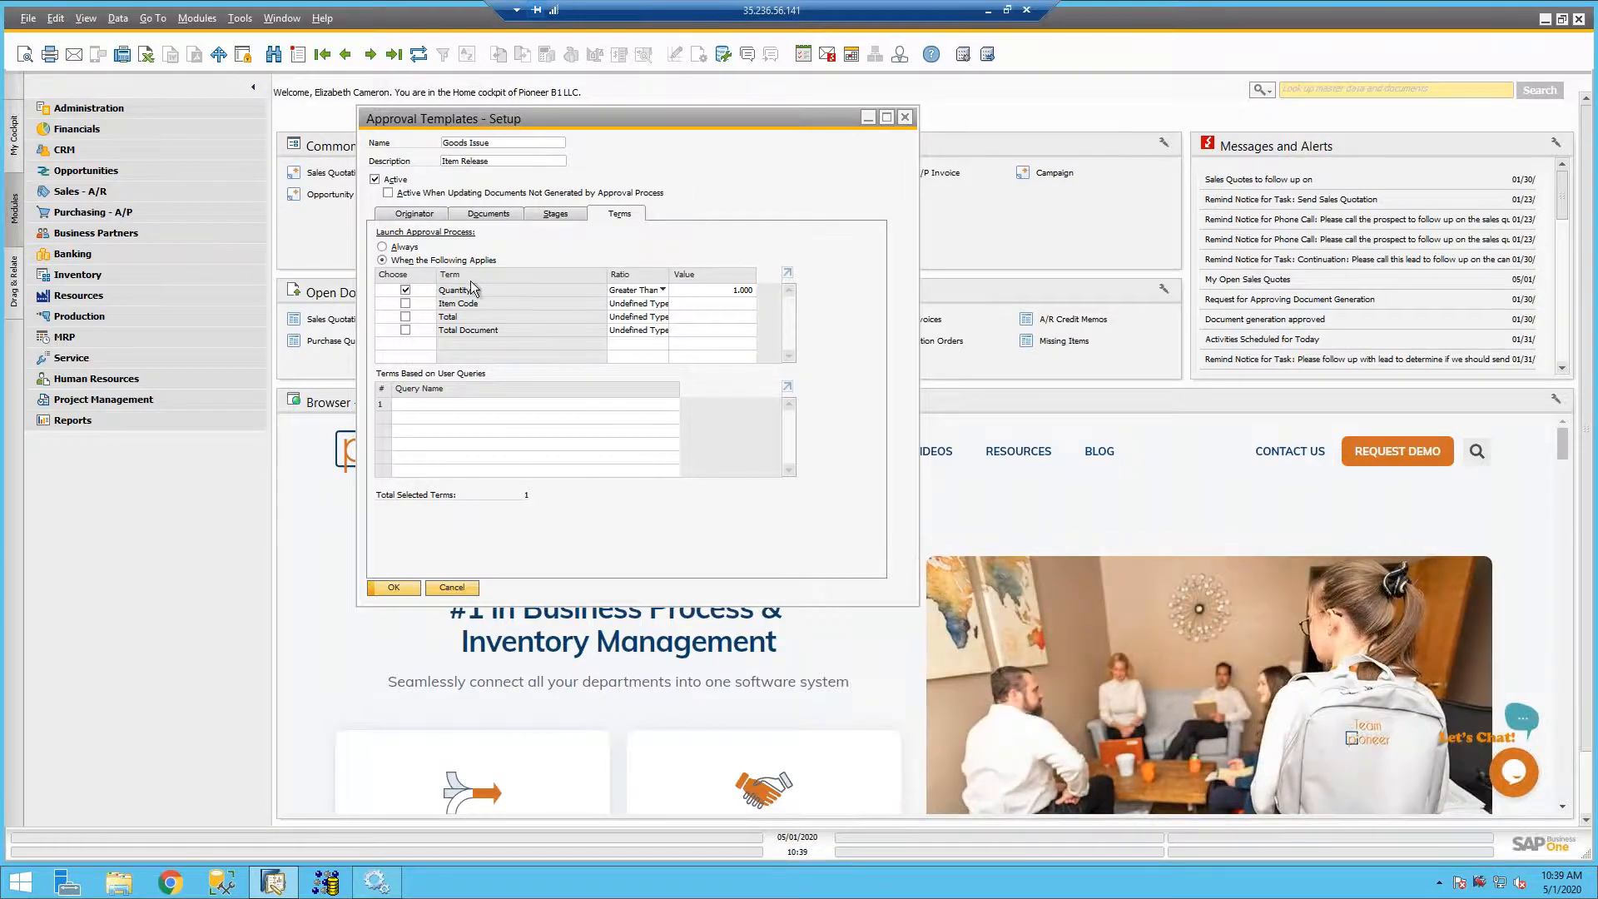
left_click(273, 56)
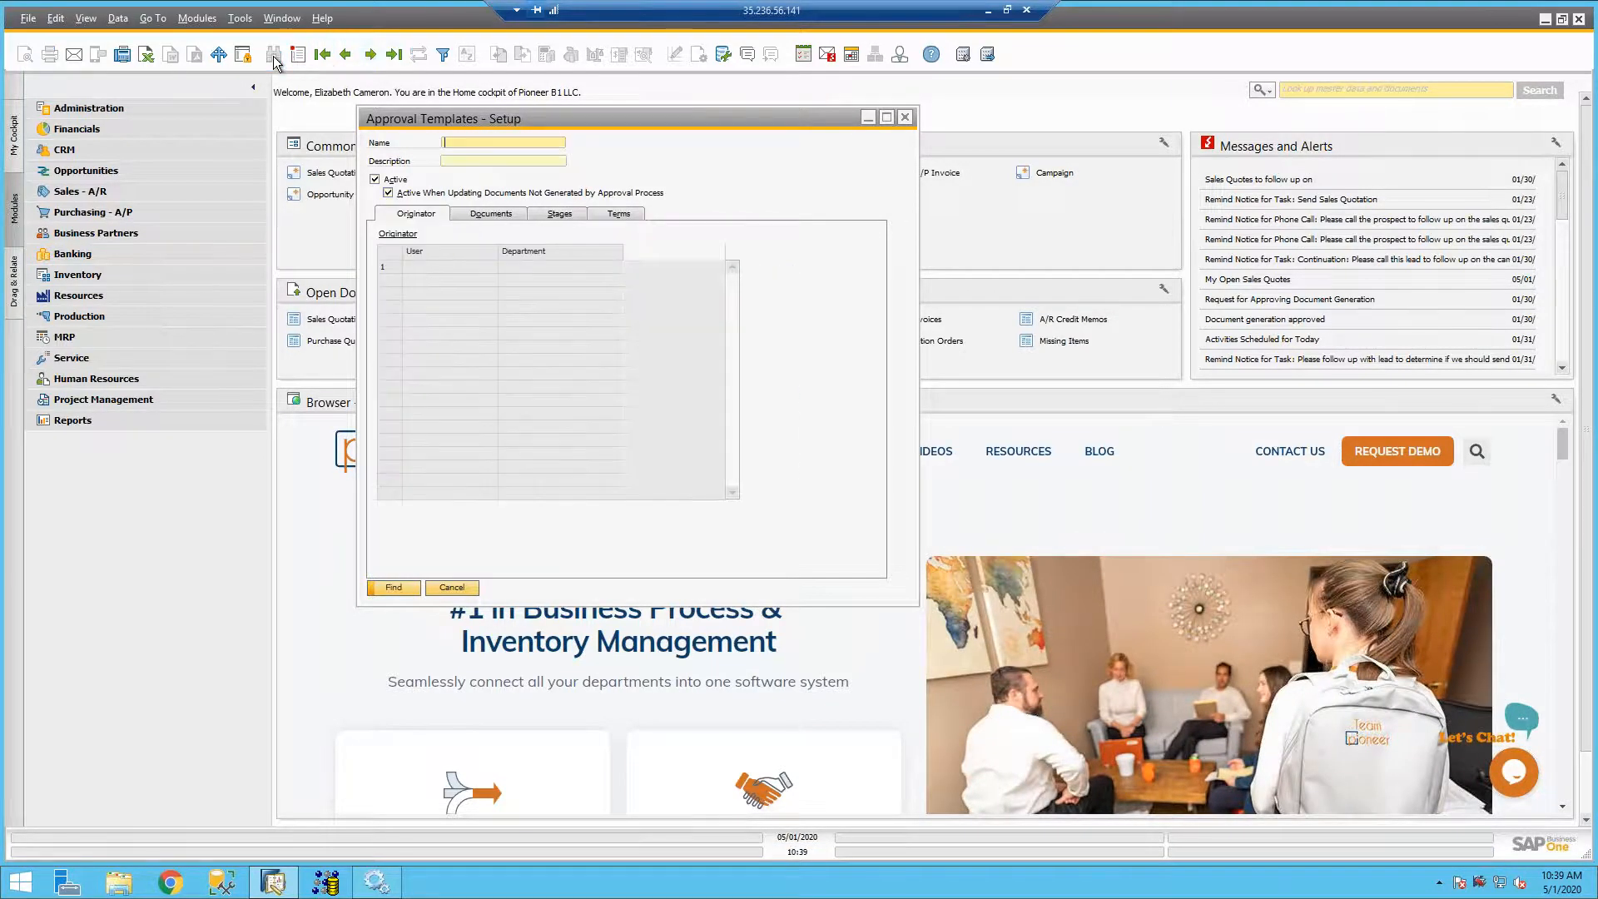
type("*")
key("Return")
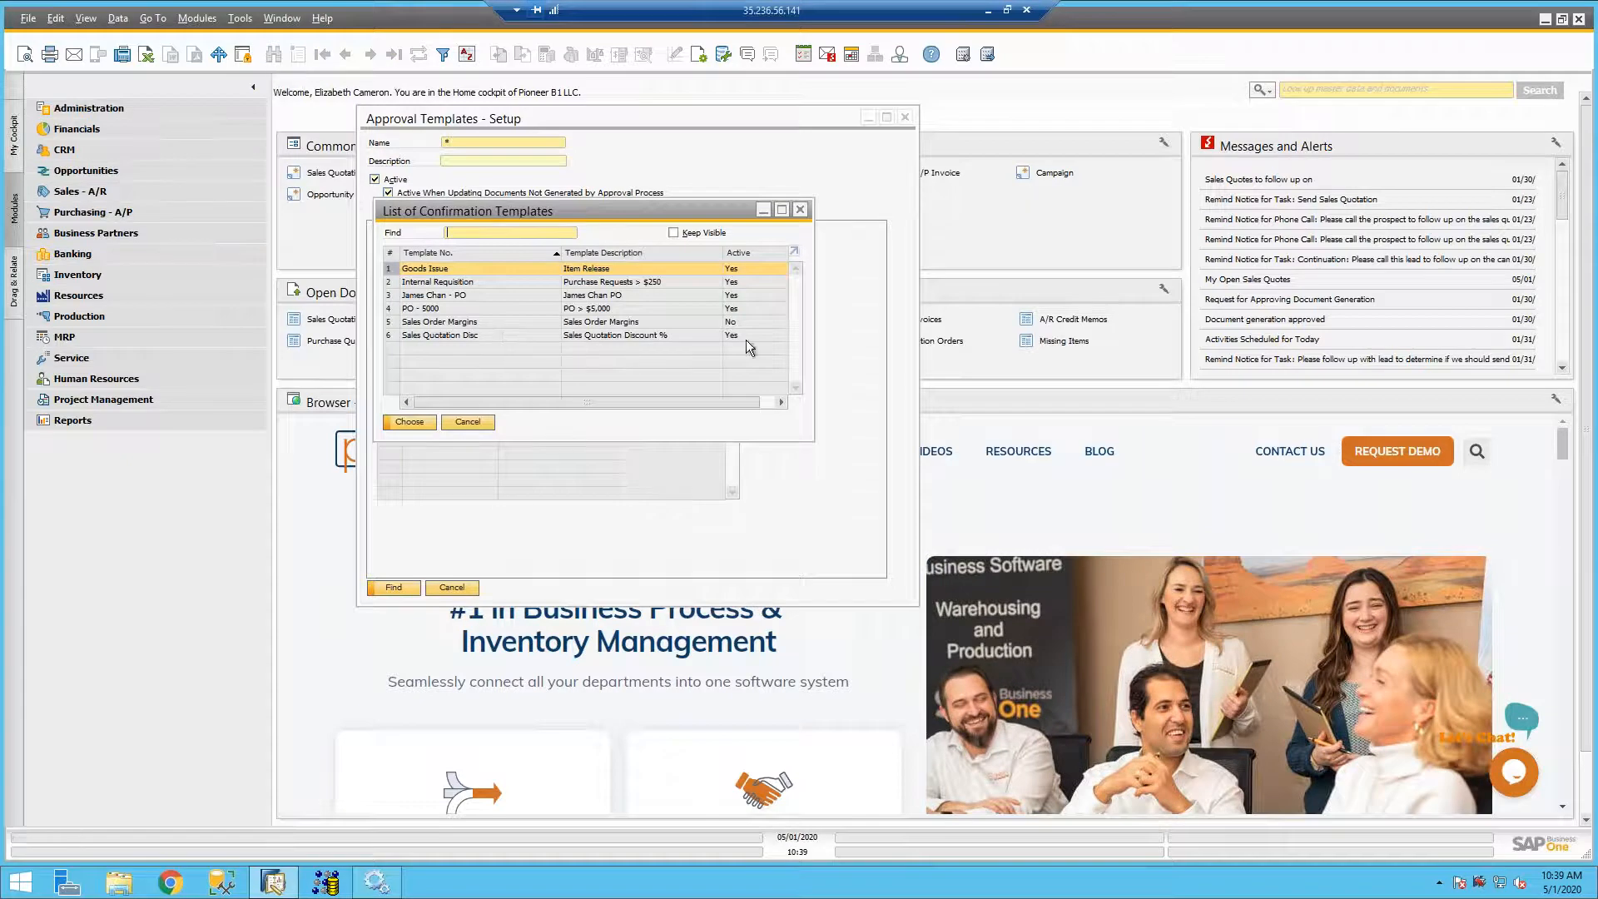
double_click(475, 293)
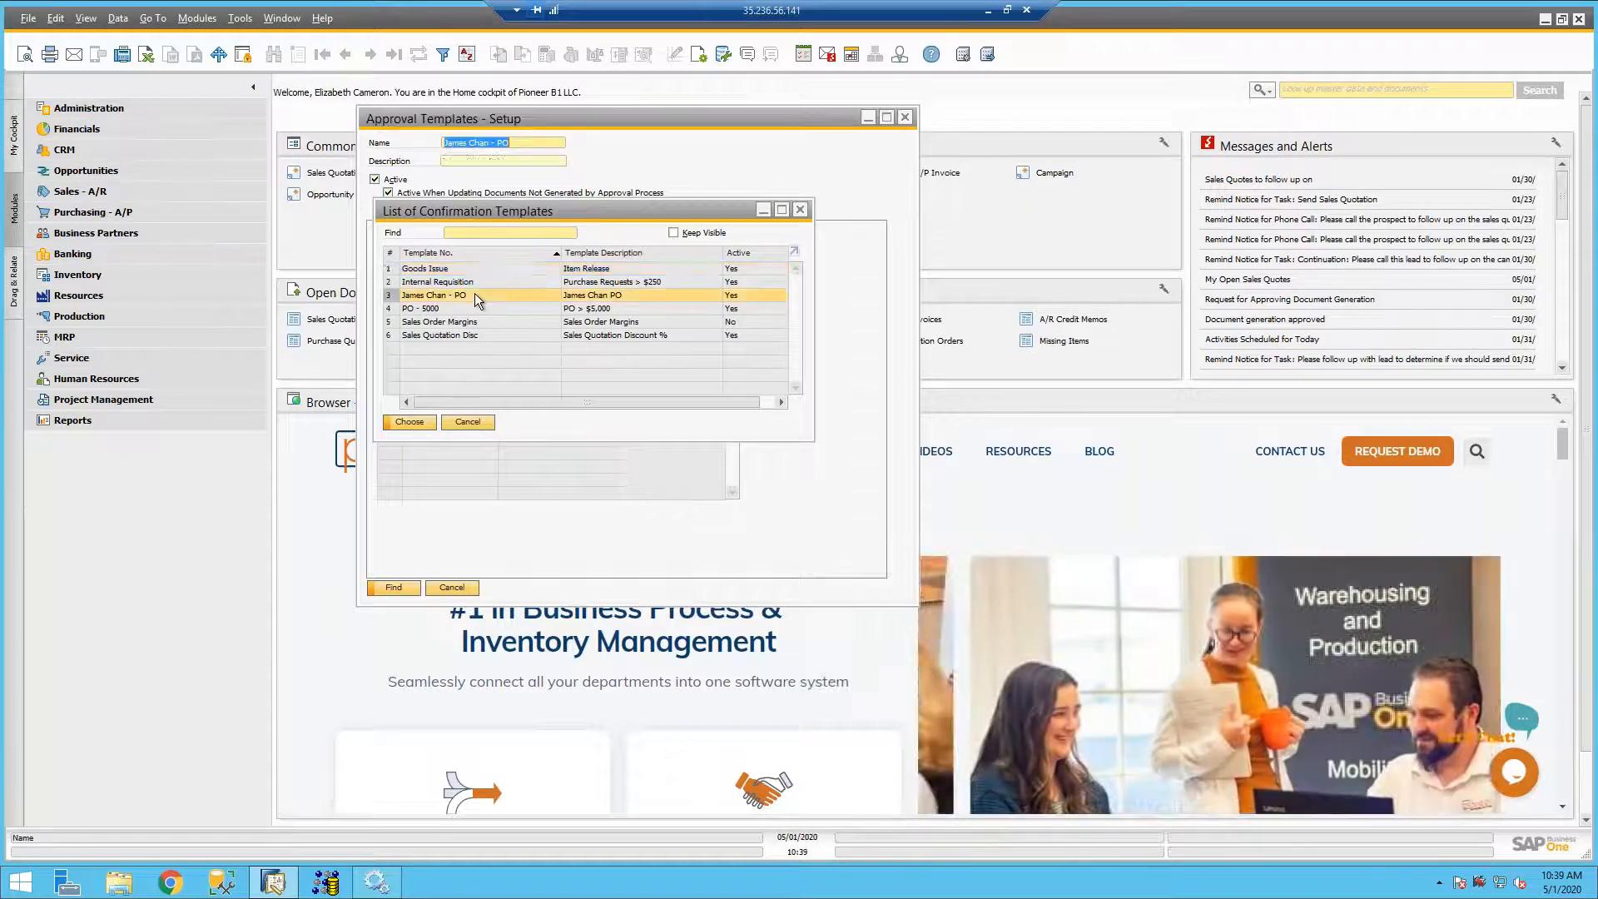
left_click(613, 216)
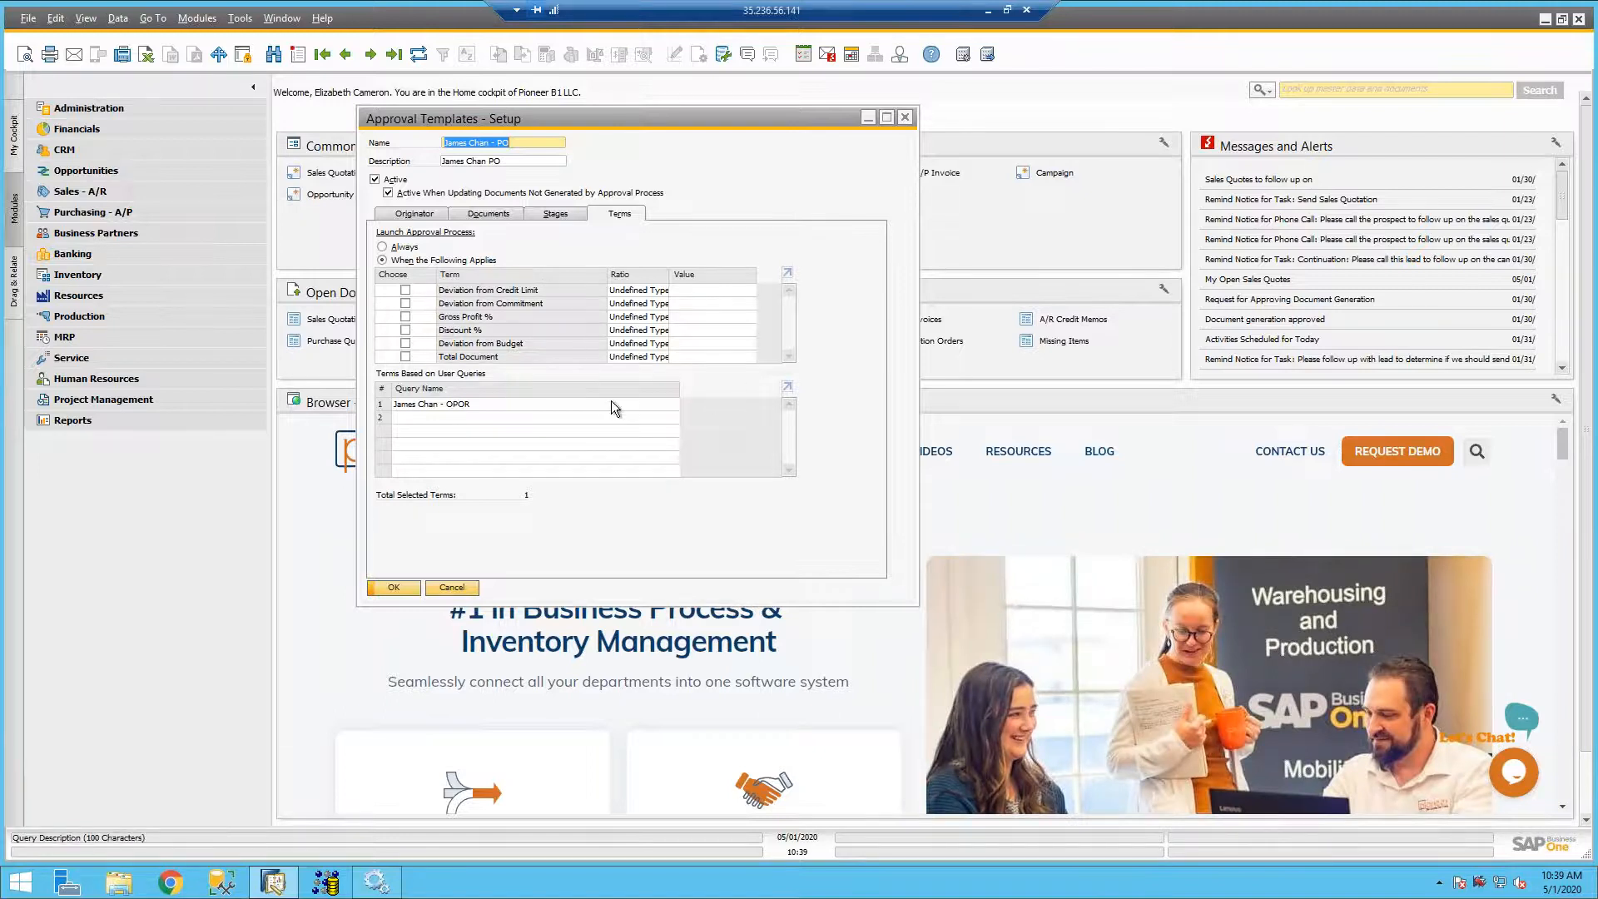
- Open the buyer-specific OPOR query from the Query Manager's Approval category and maximize its window
left_click(724, 54)
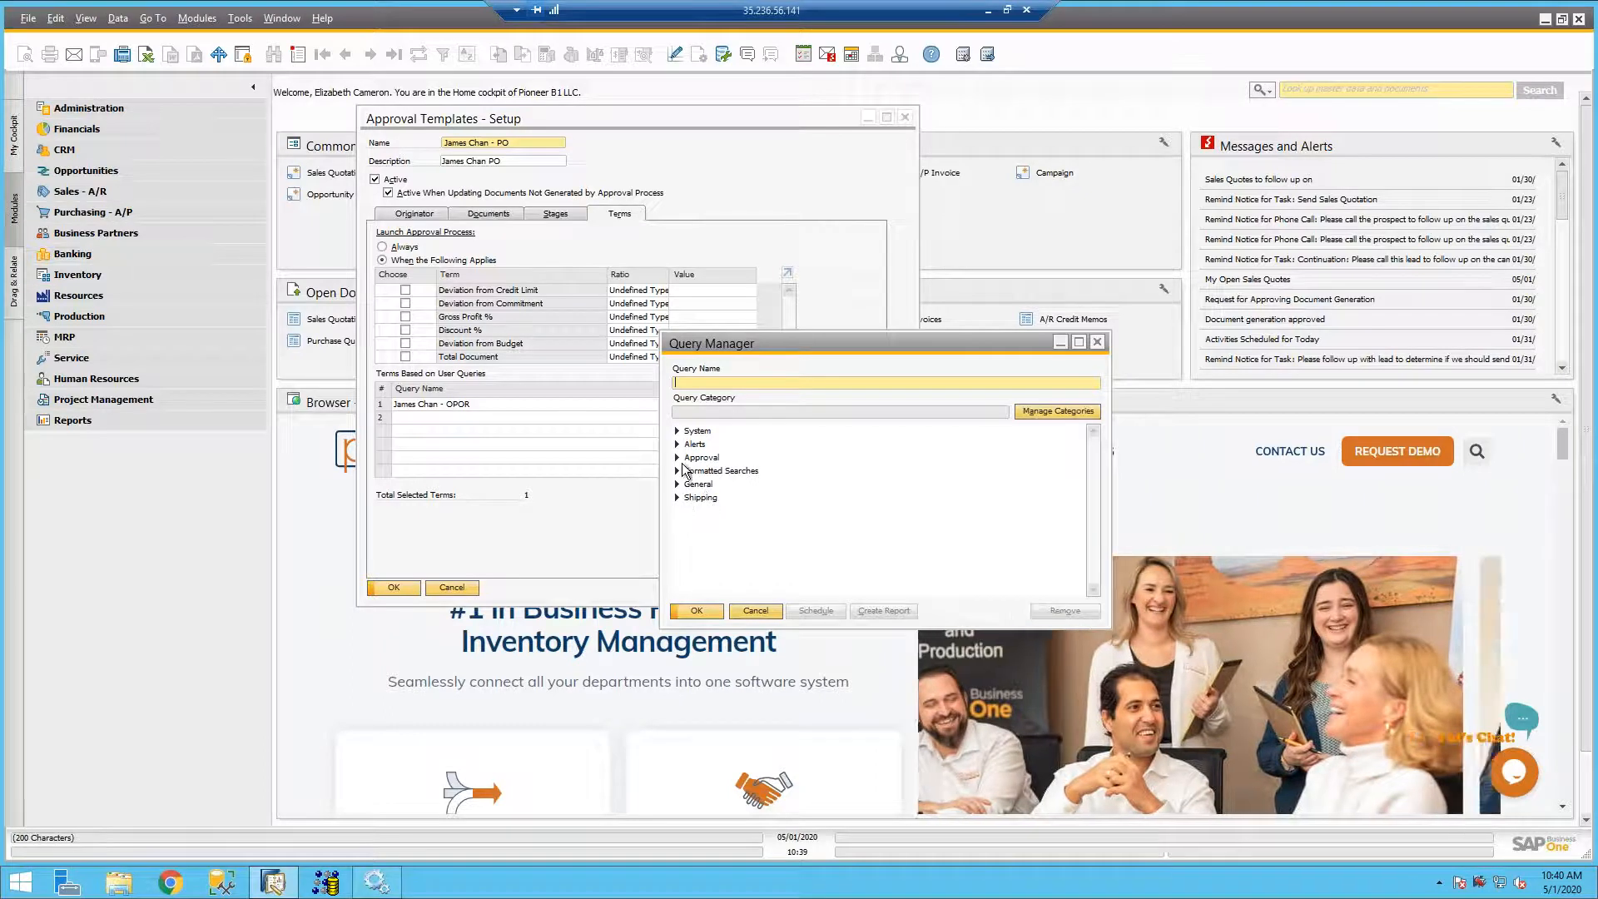
left_click(677, 457)
left_click(677, 457)
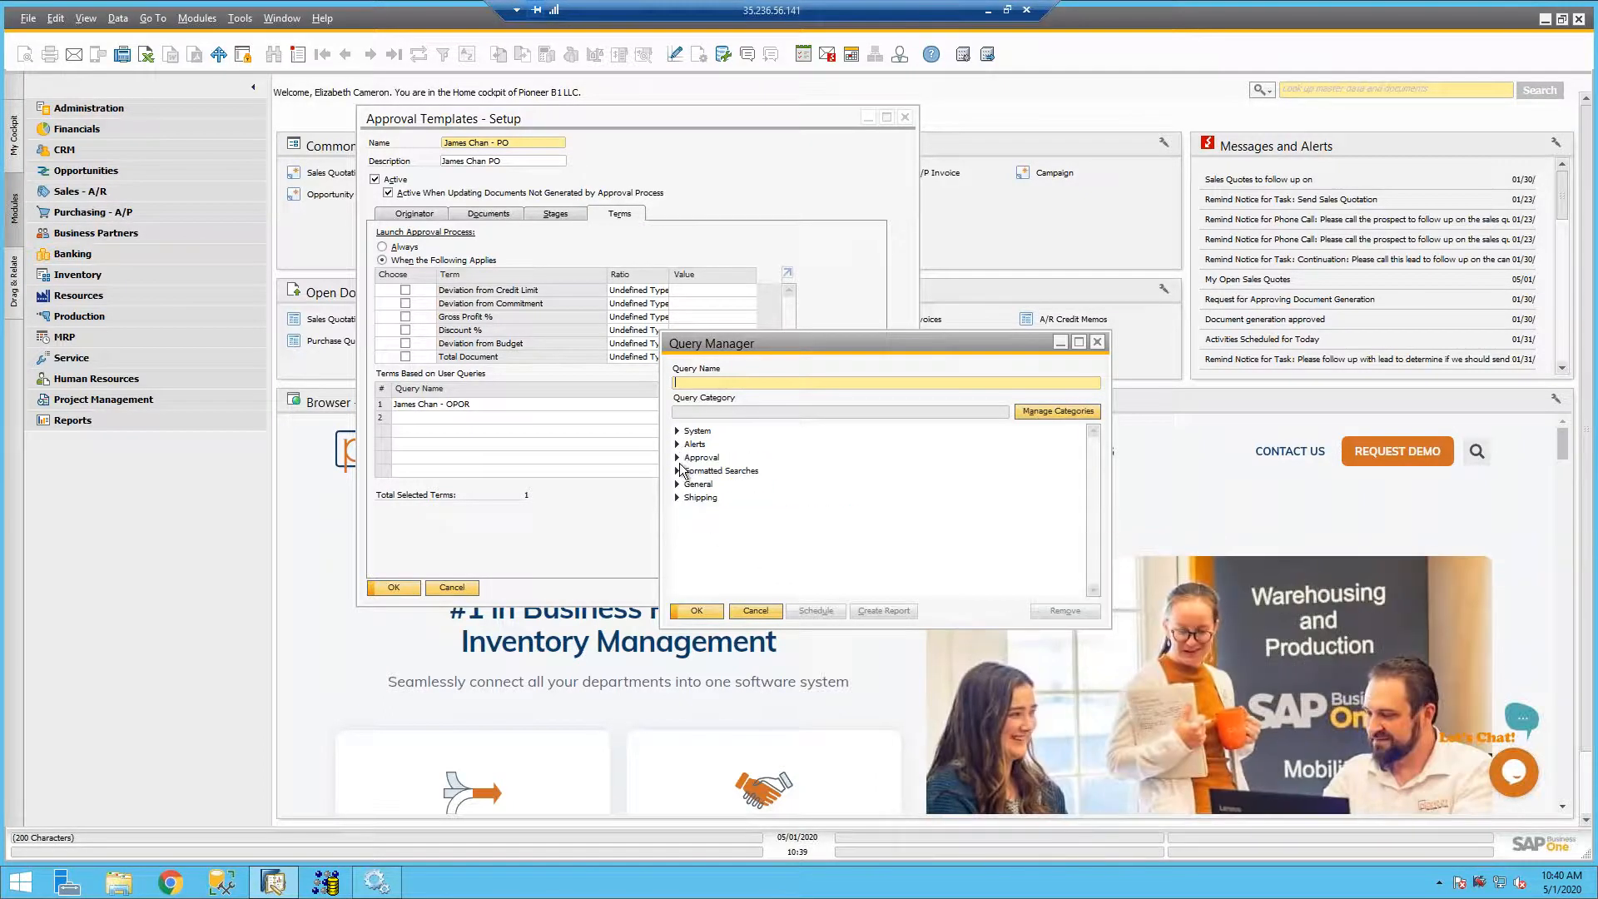
left_click(677, 457)
double_click(721, 471)
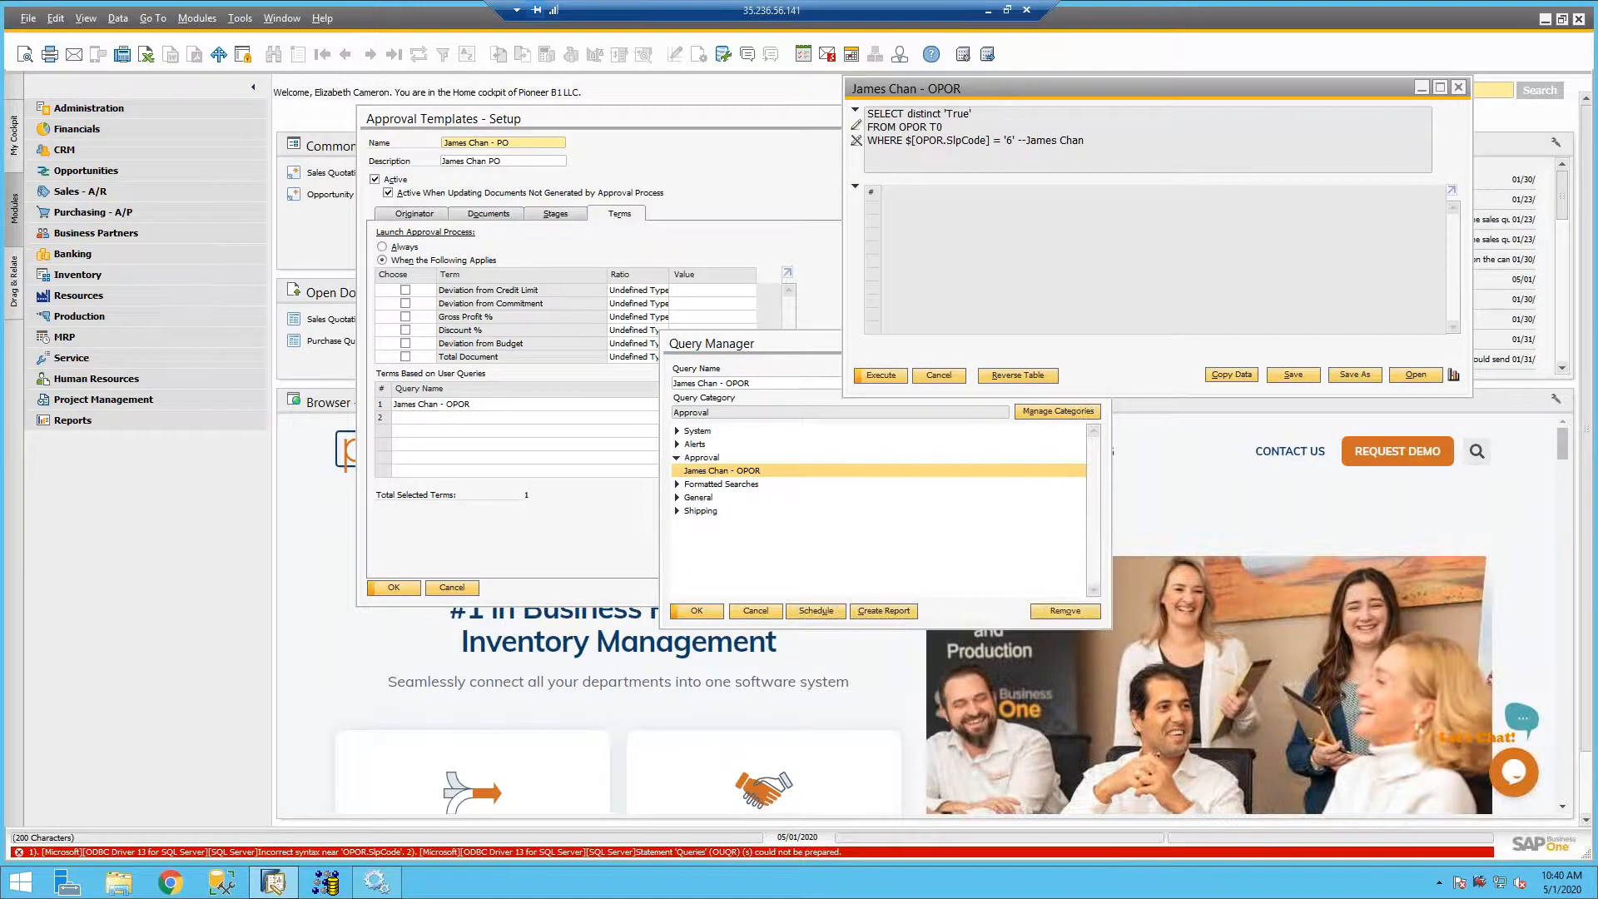
left_click(1005, 144)
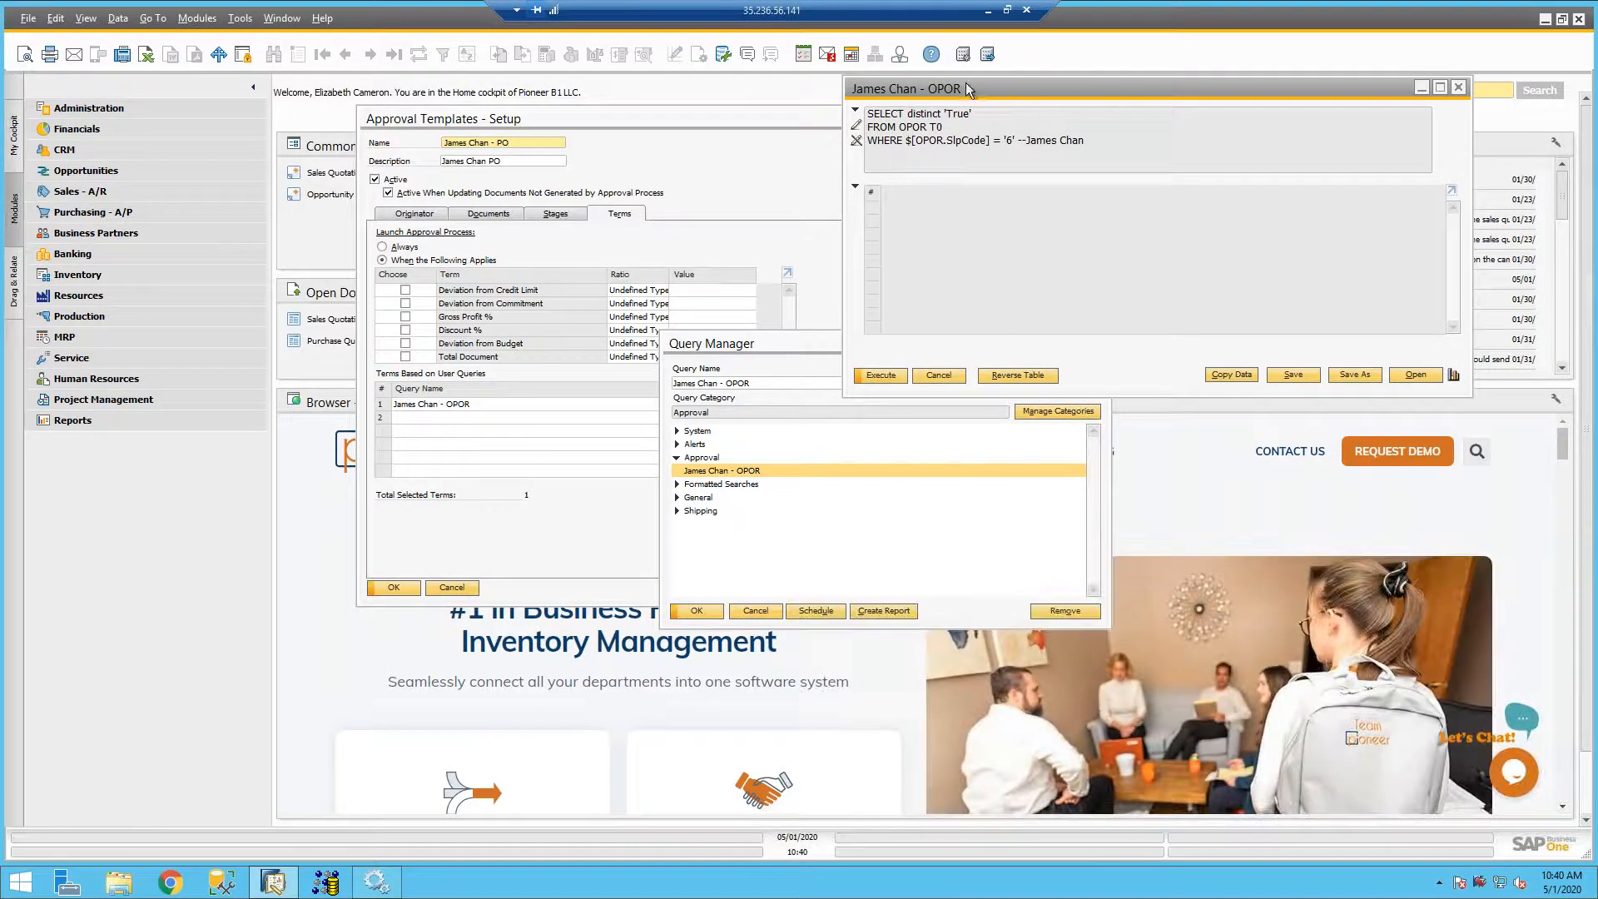
left_click(1436, 87)
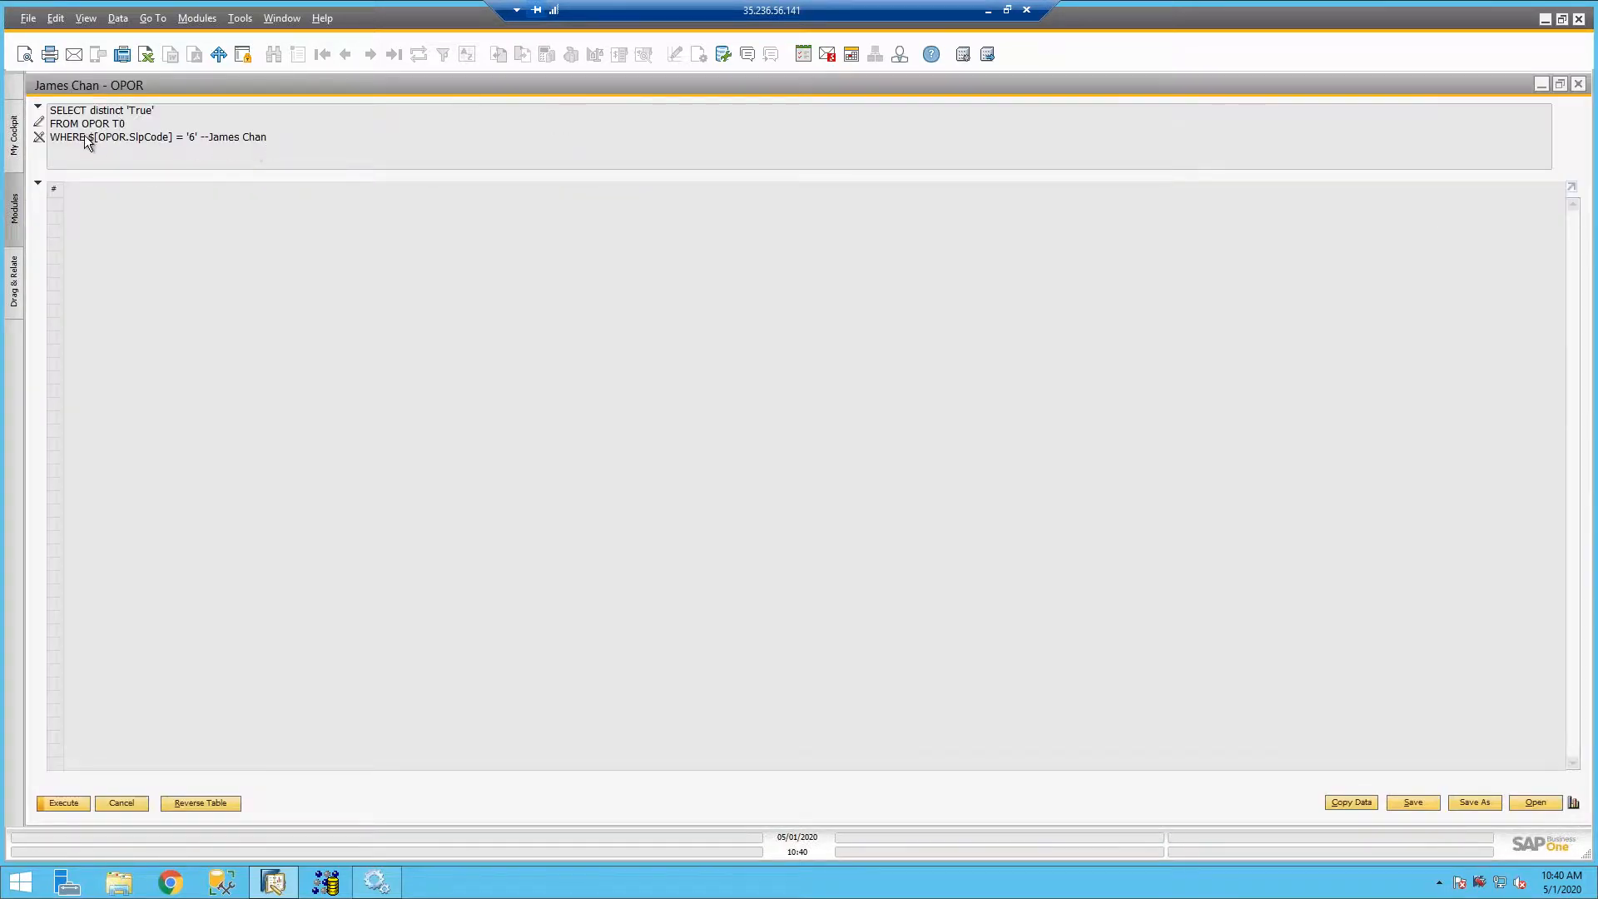
- Examine the OPOR query's $[OPOR.SlpCode] condition and its SELECT distinct 'True' line in edit mode, and close the query window
left_click(39, 122)
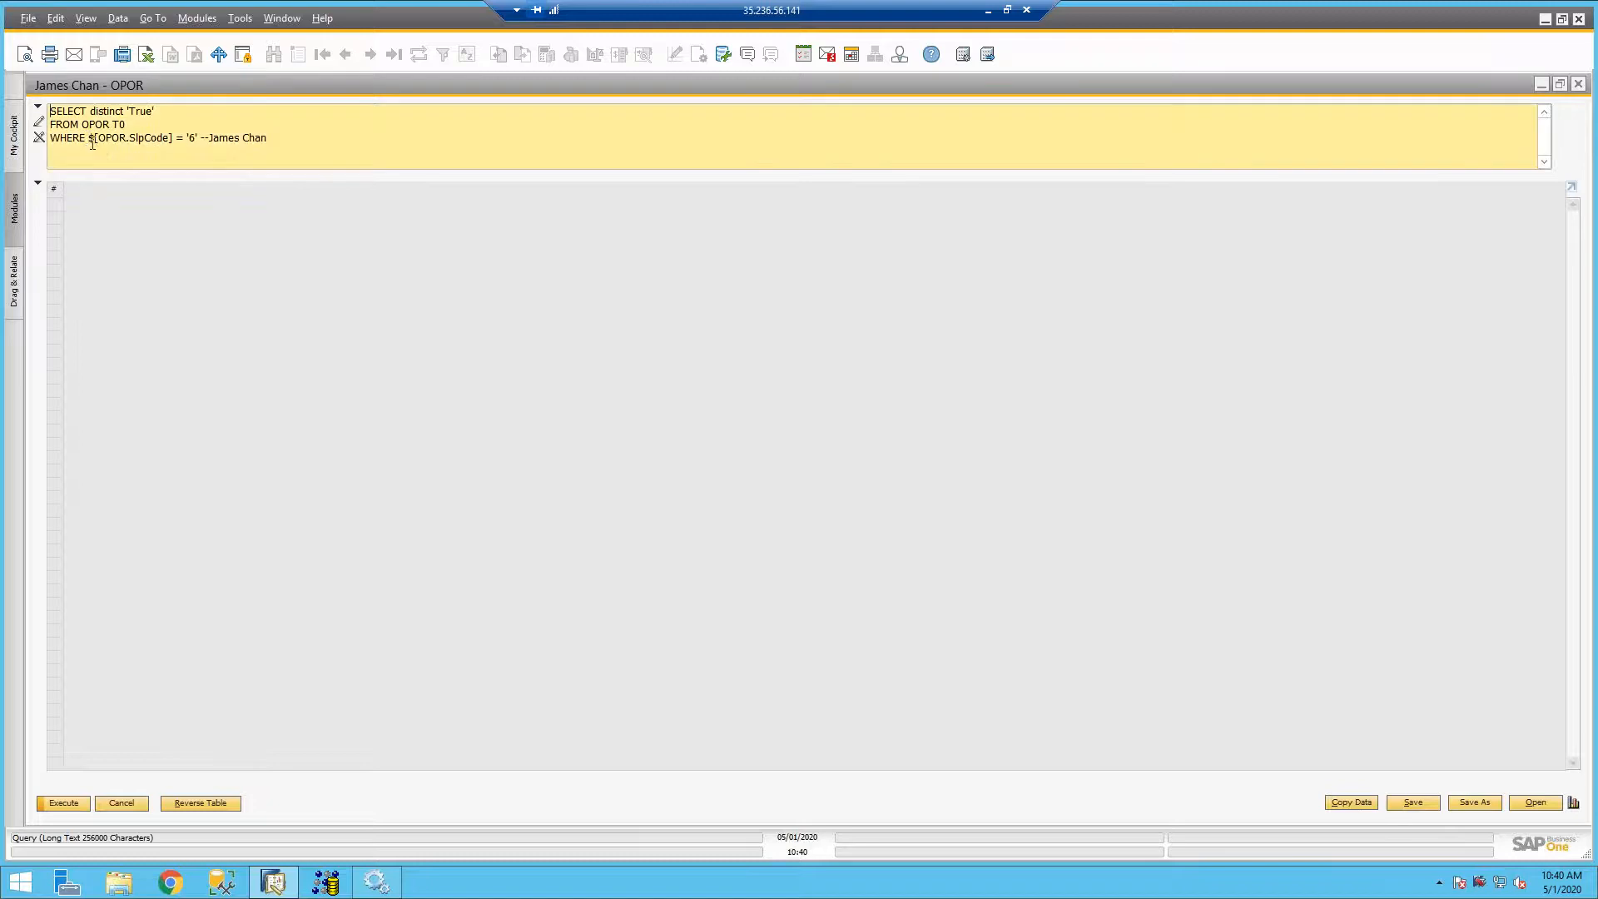
left_click_drag(90, 138, 173, 136)
left_click_drag(97, 140, 127, 140)
left_click(149, 138)
left_click_drag(175, 139, 88, 139)
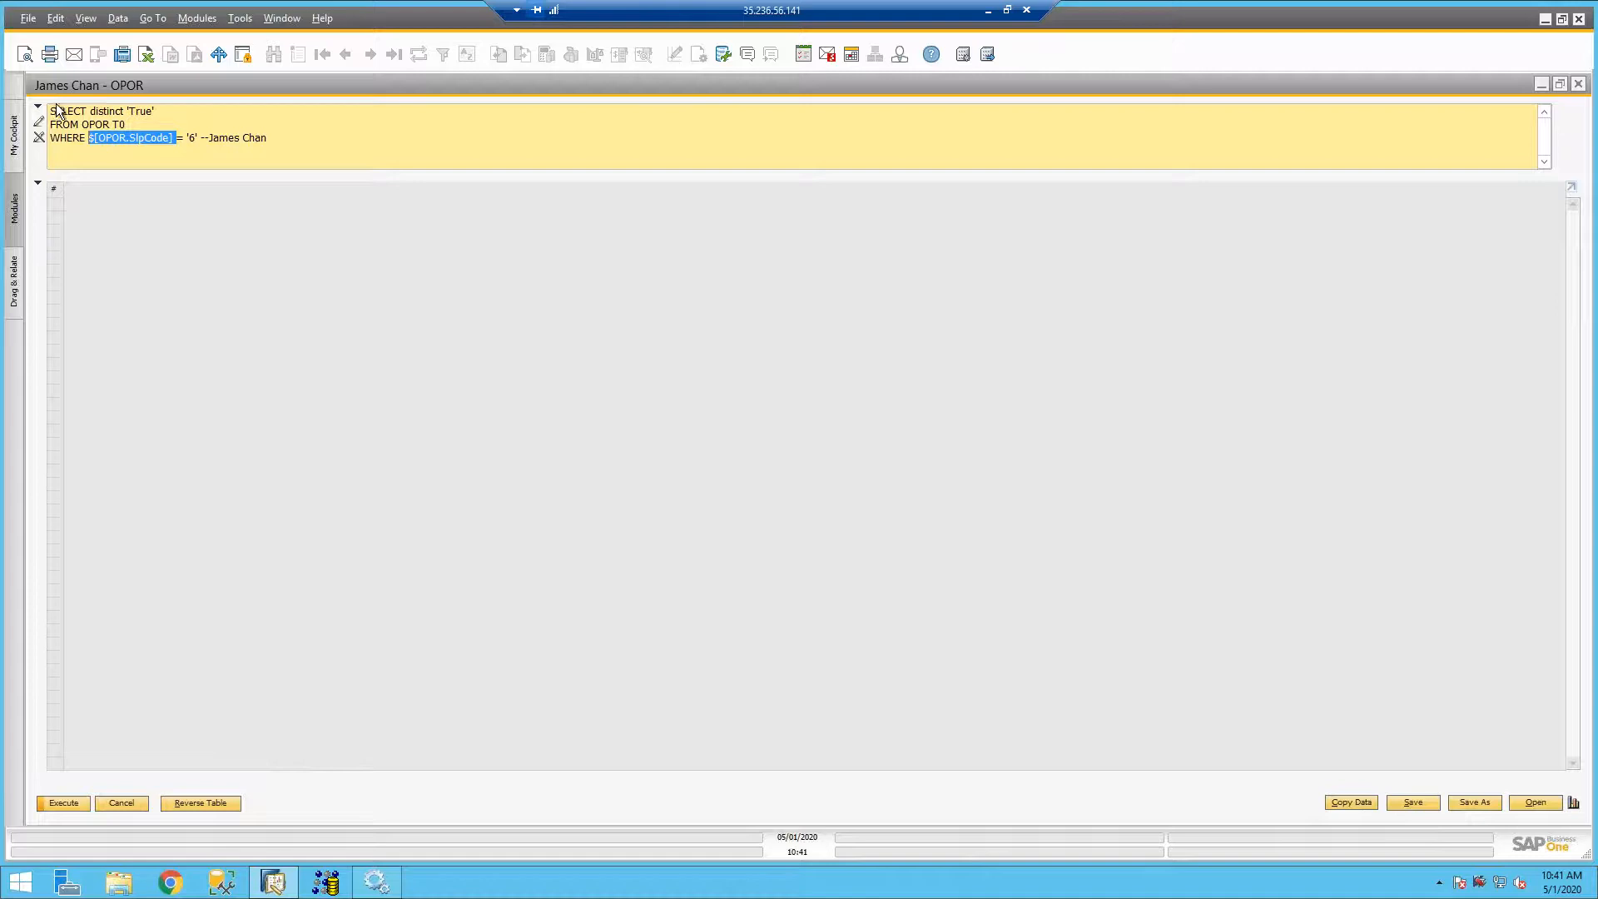
left_click_drag(51, 110, 160, 109)
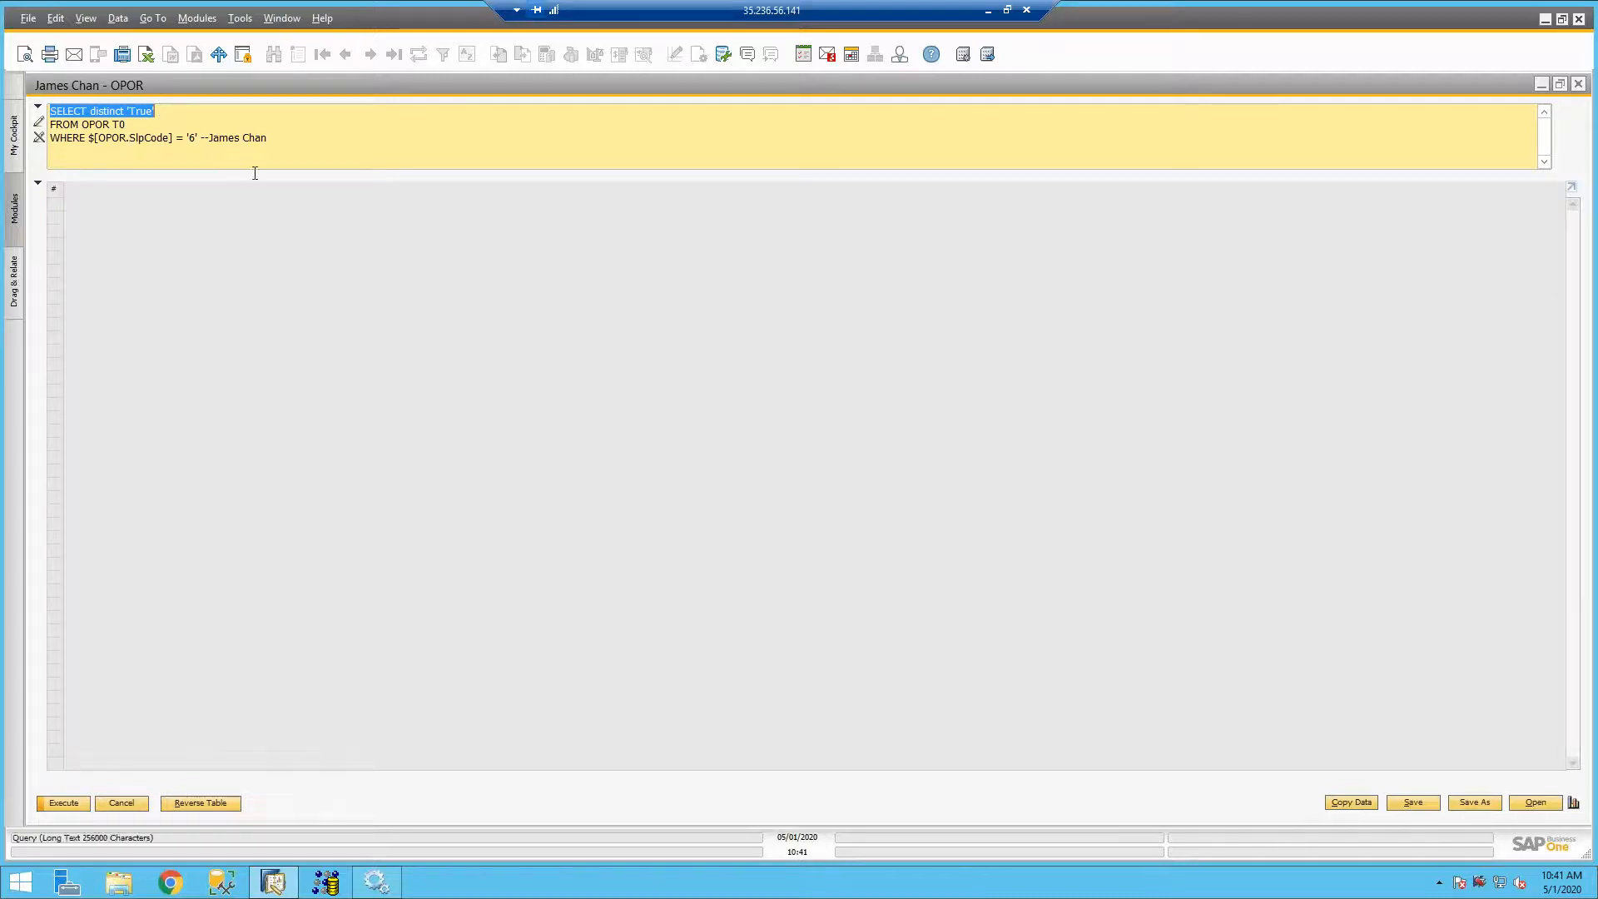
left_click(1577, 85)
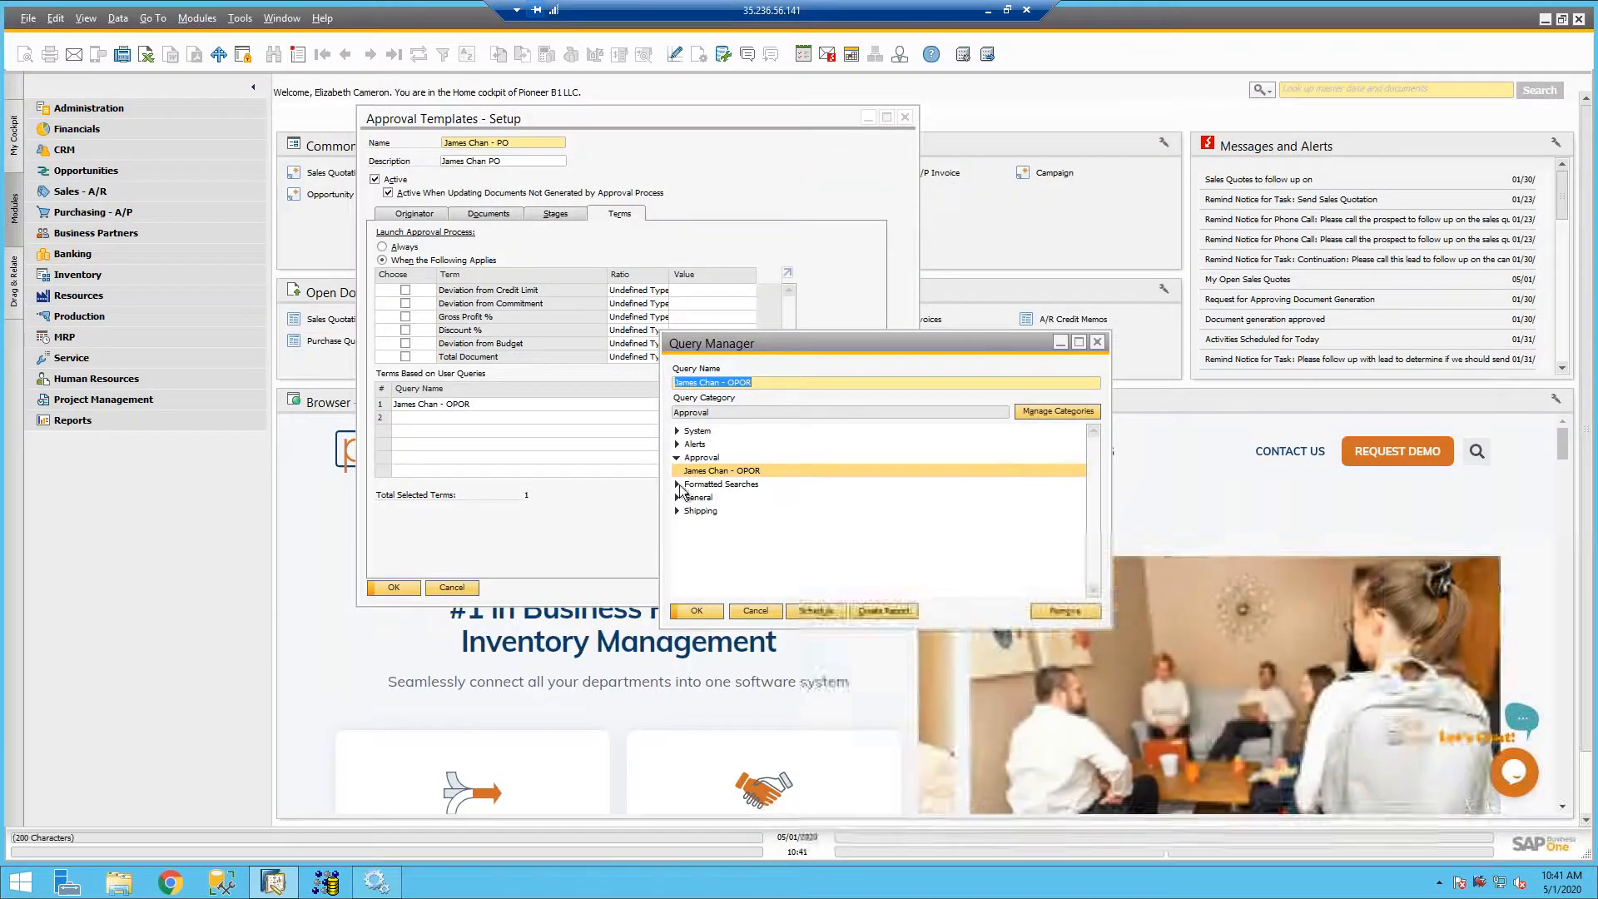
double_click(735, 471)
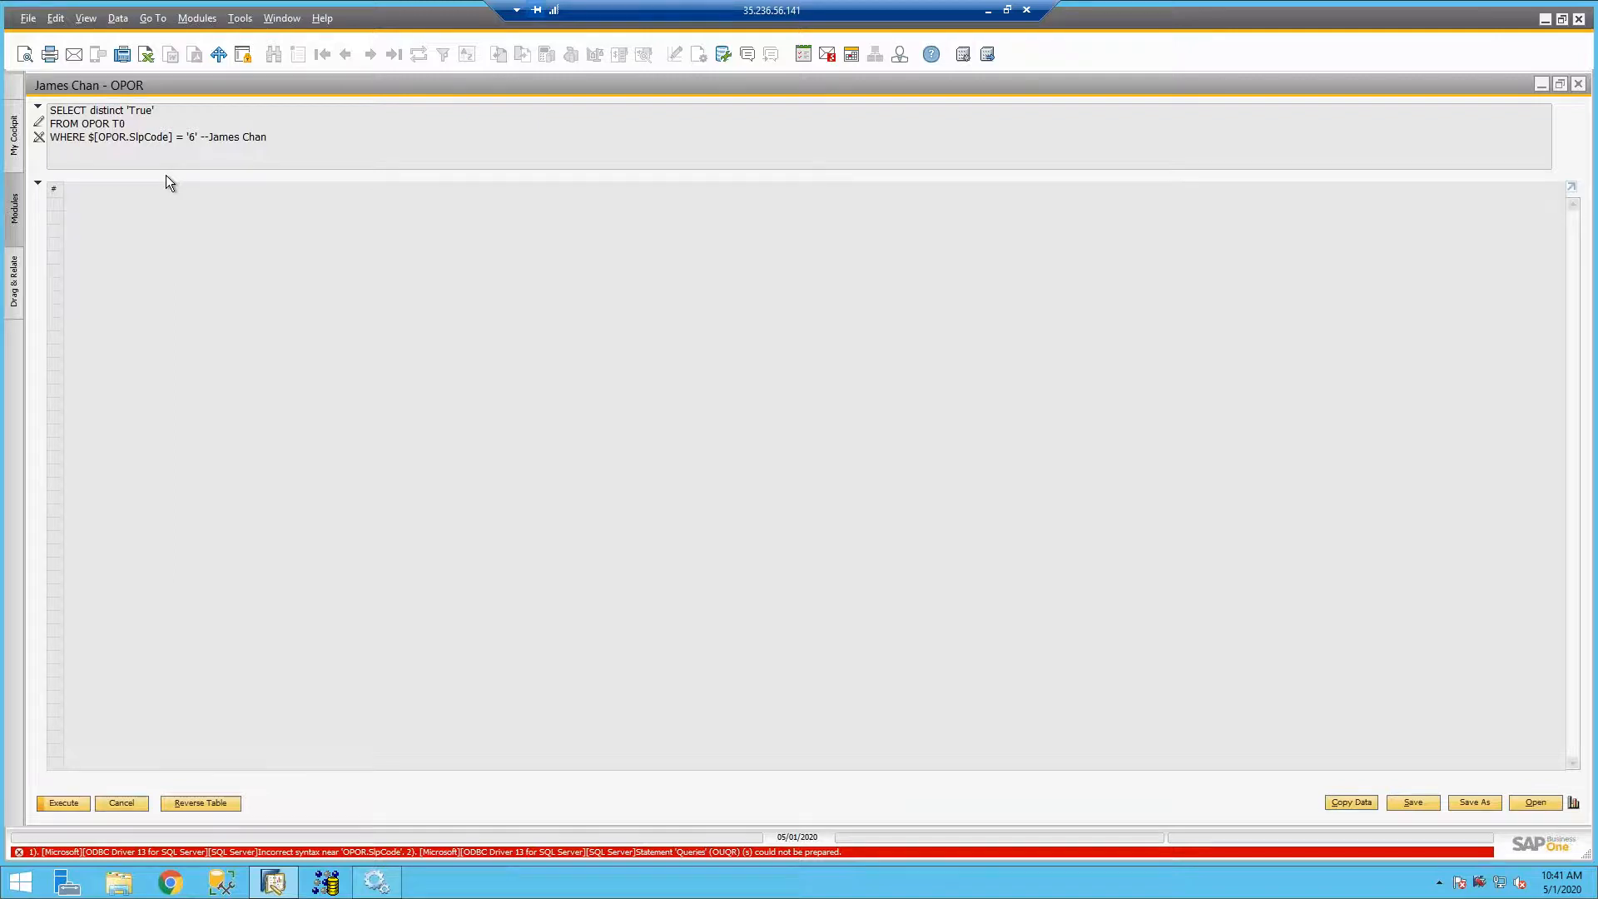
left_click(1579, 84)
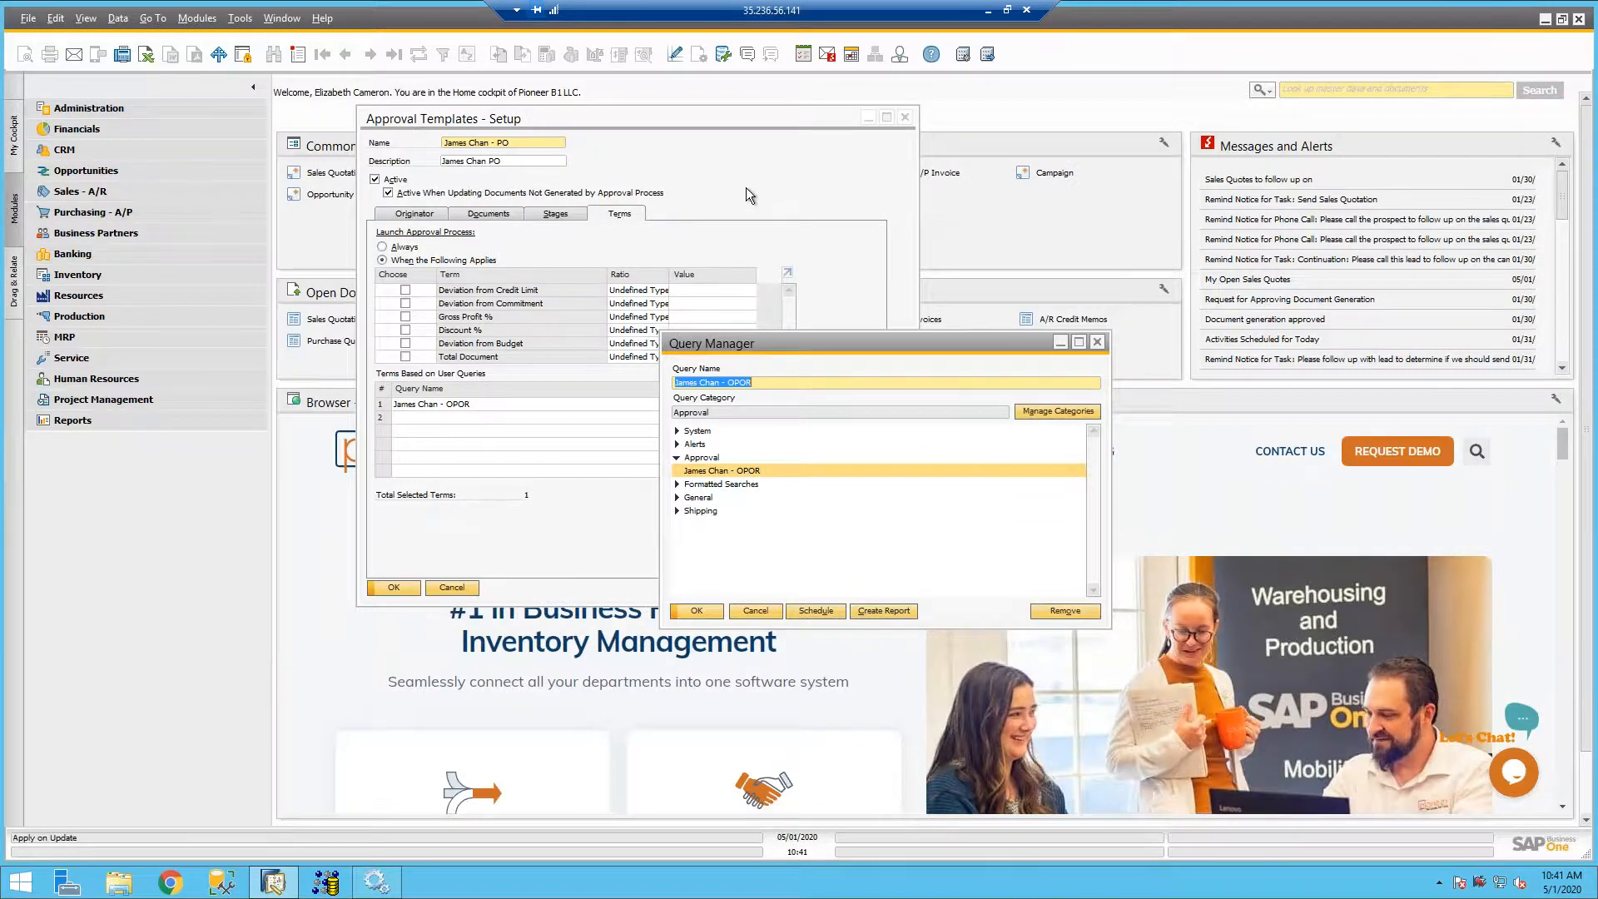
- Bring the approval template forward and open a blank purchase order from the purchasing module
left_click(850, 303)
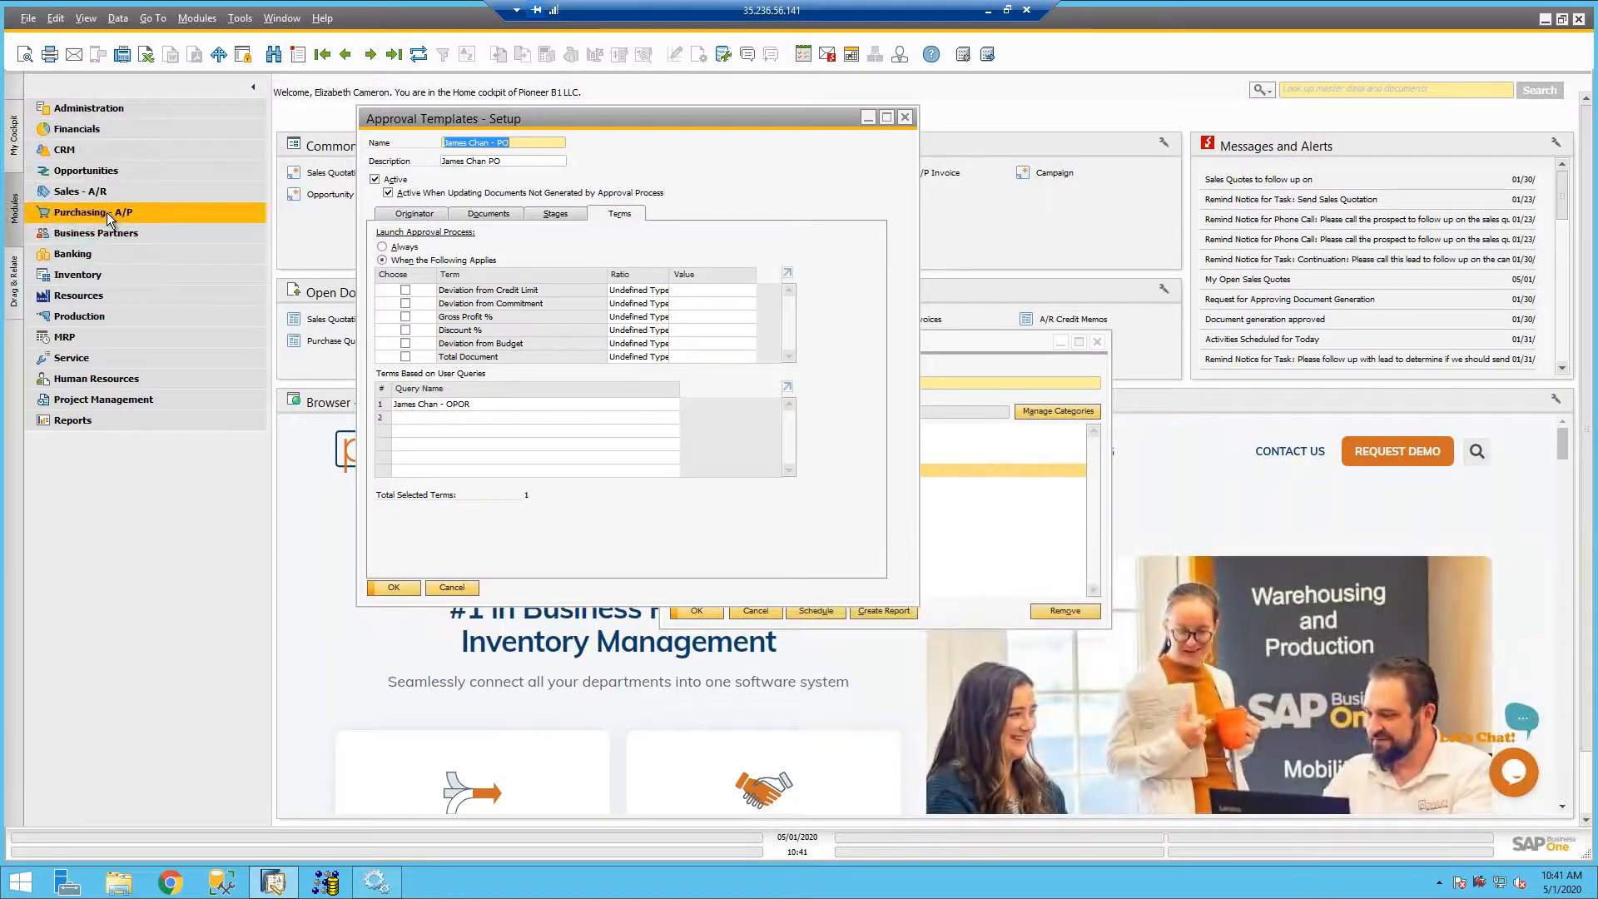
left_click(107, 212)
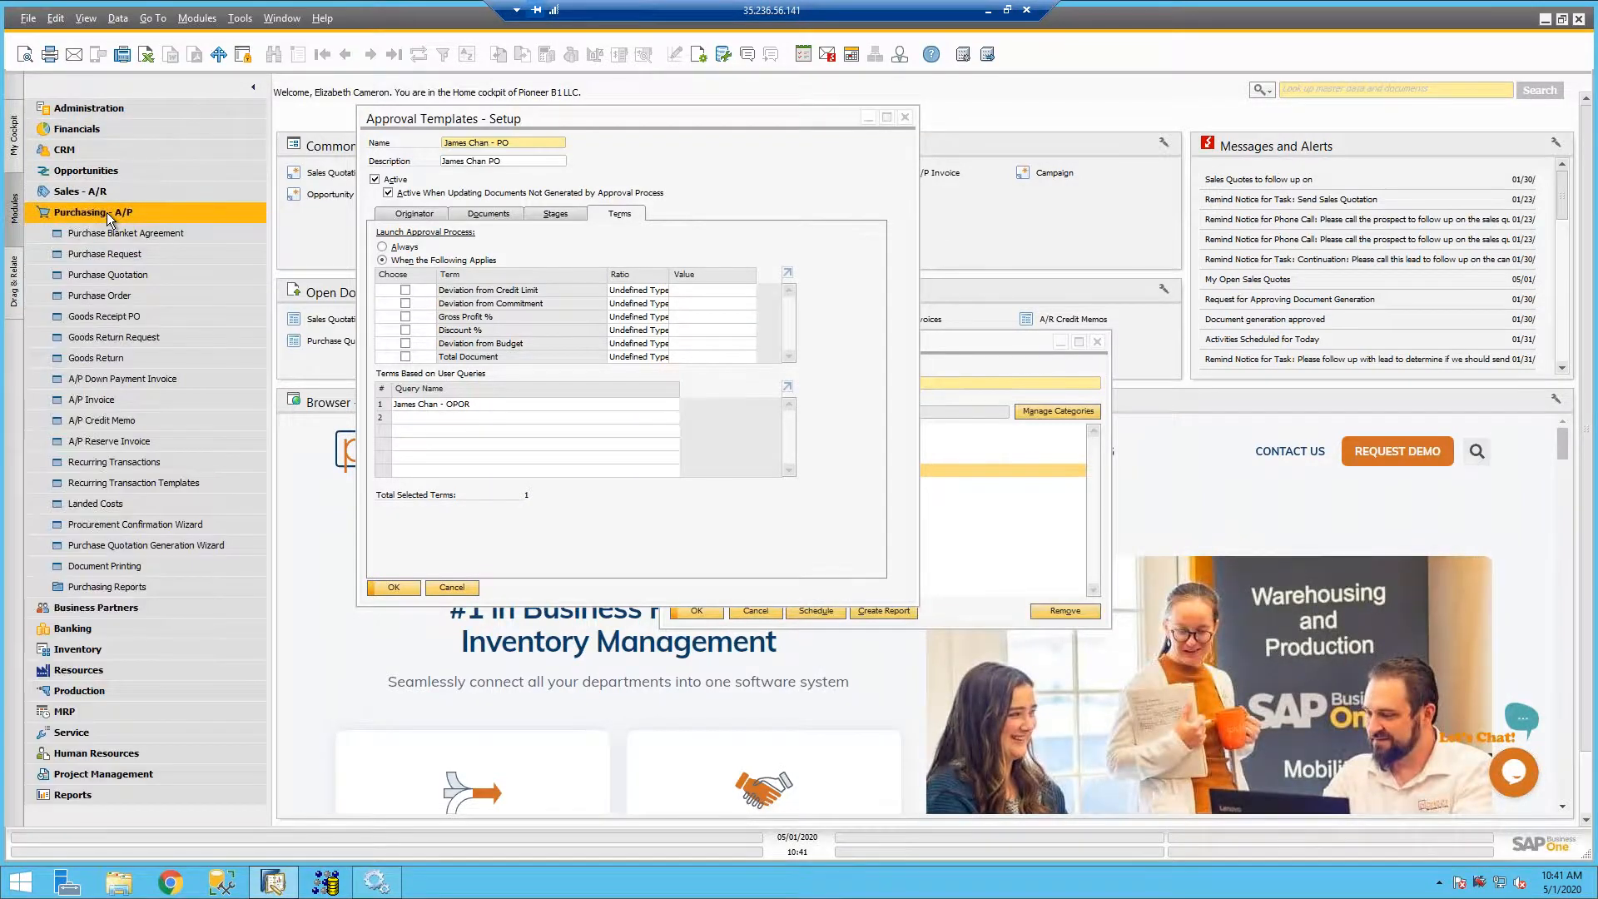
left_click(106, 300)
- Review the originator, documents and approval stages of the buyer-specific PO approval template
left_click(622, 138)
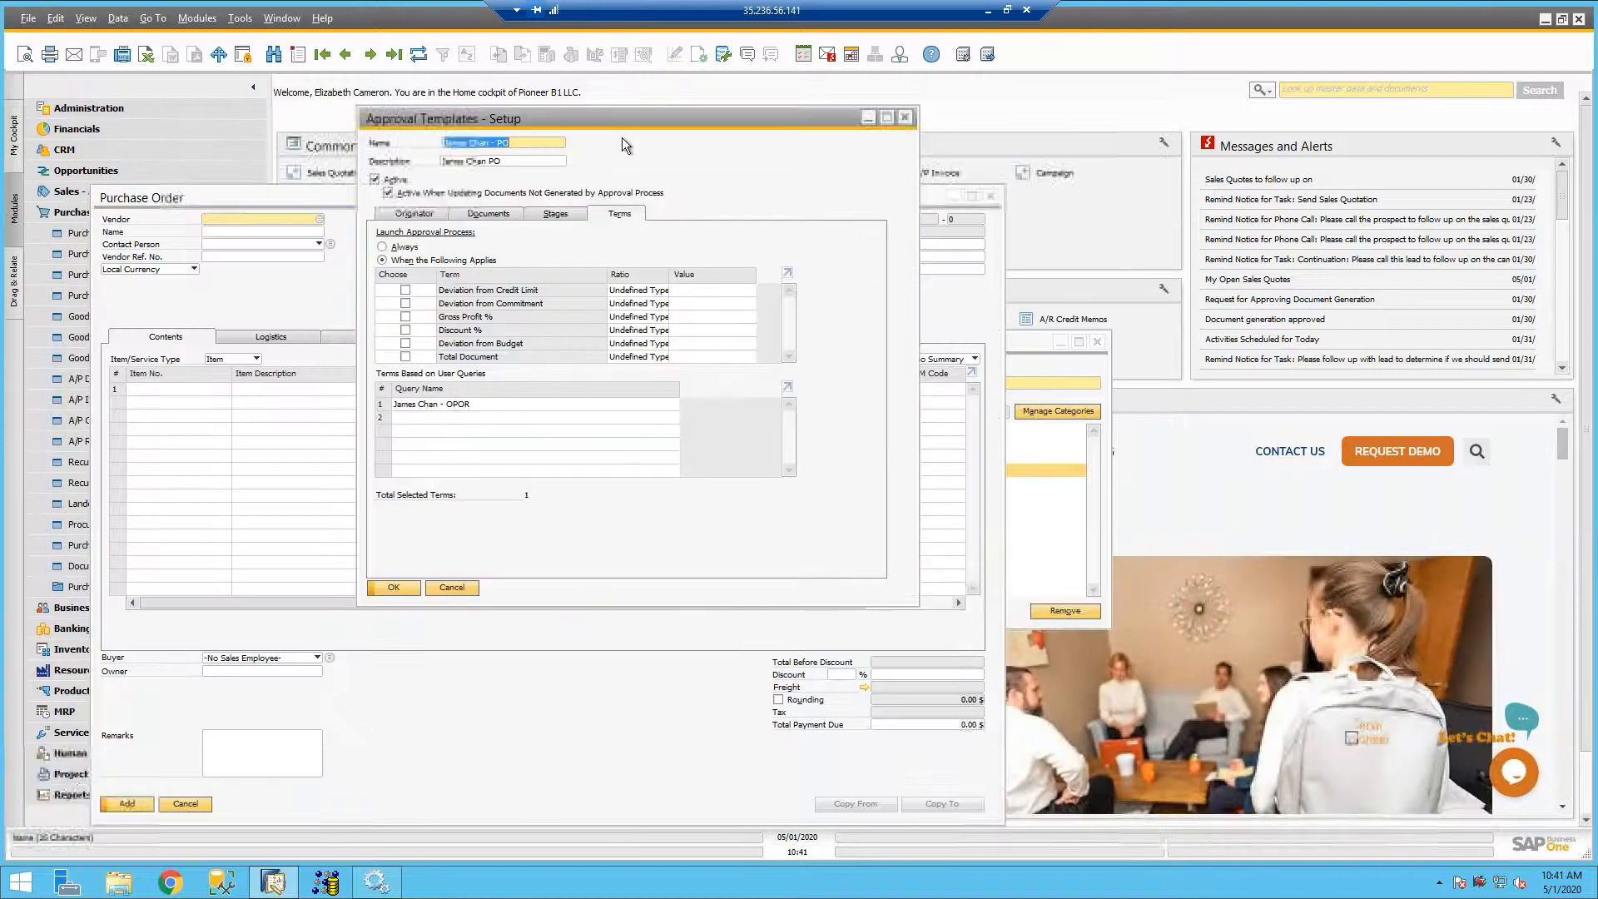
left_click(422, 218)
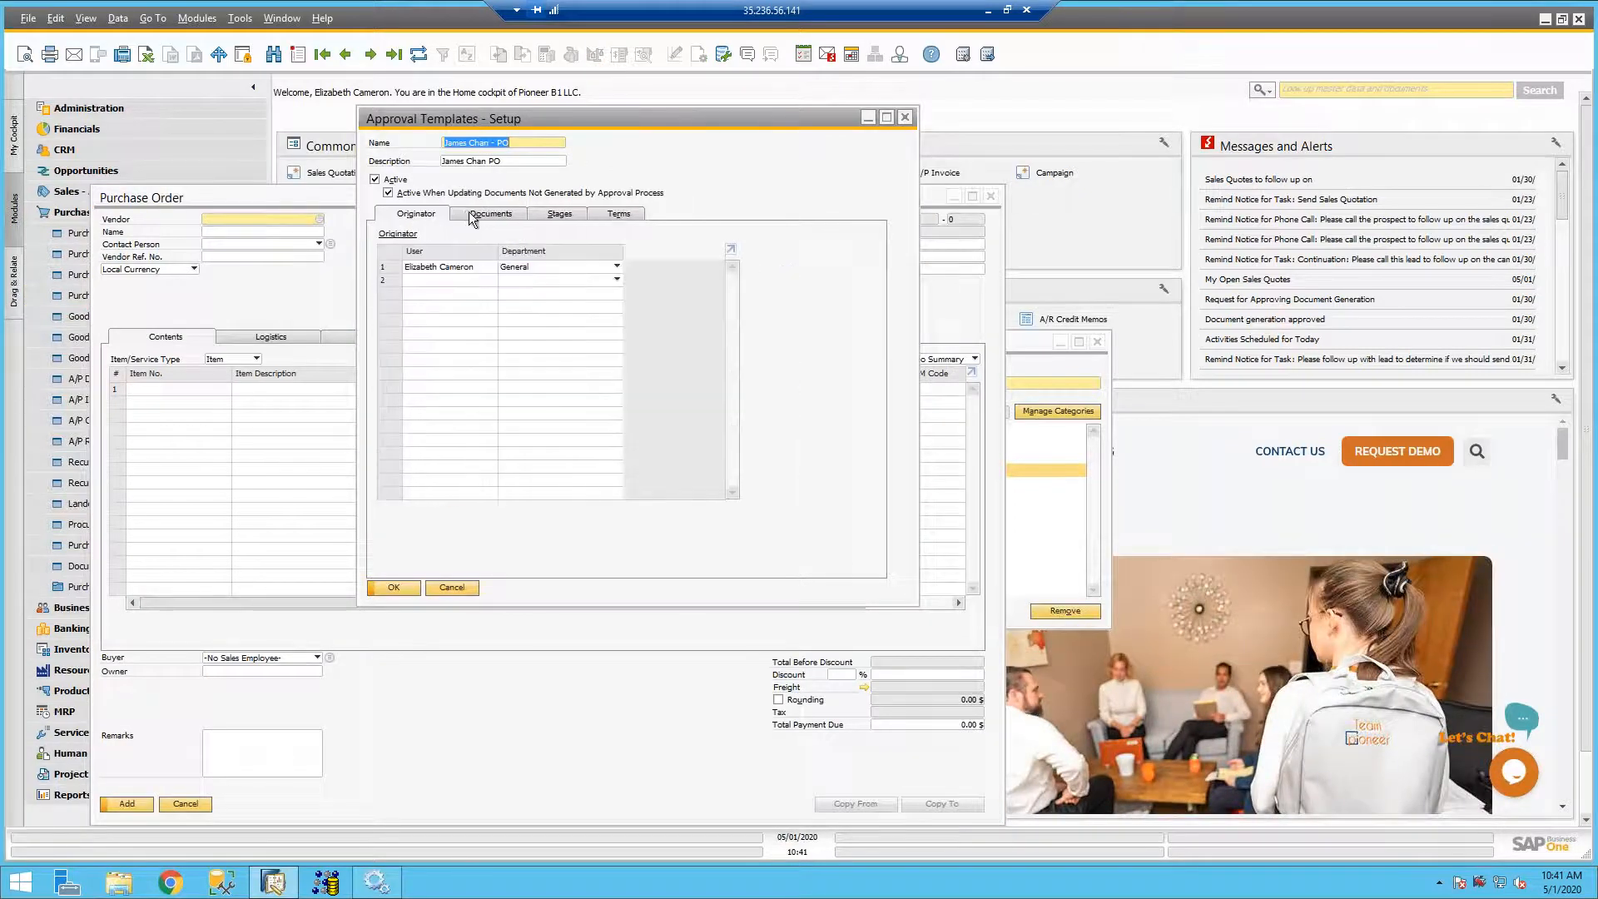
left_click(475, 216)
left_click(557, 216)
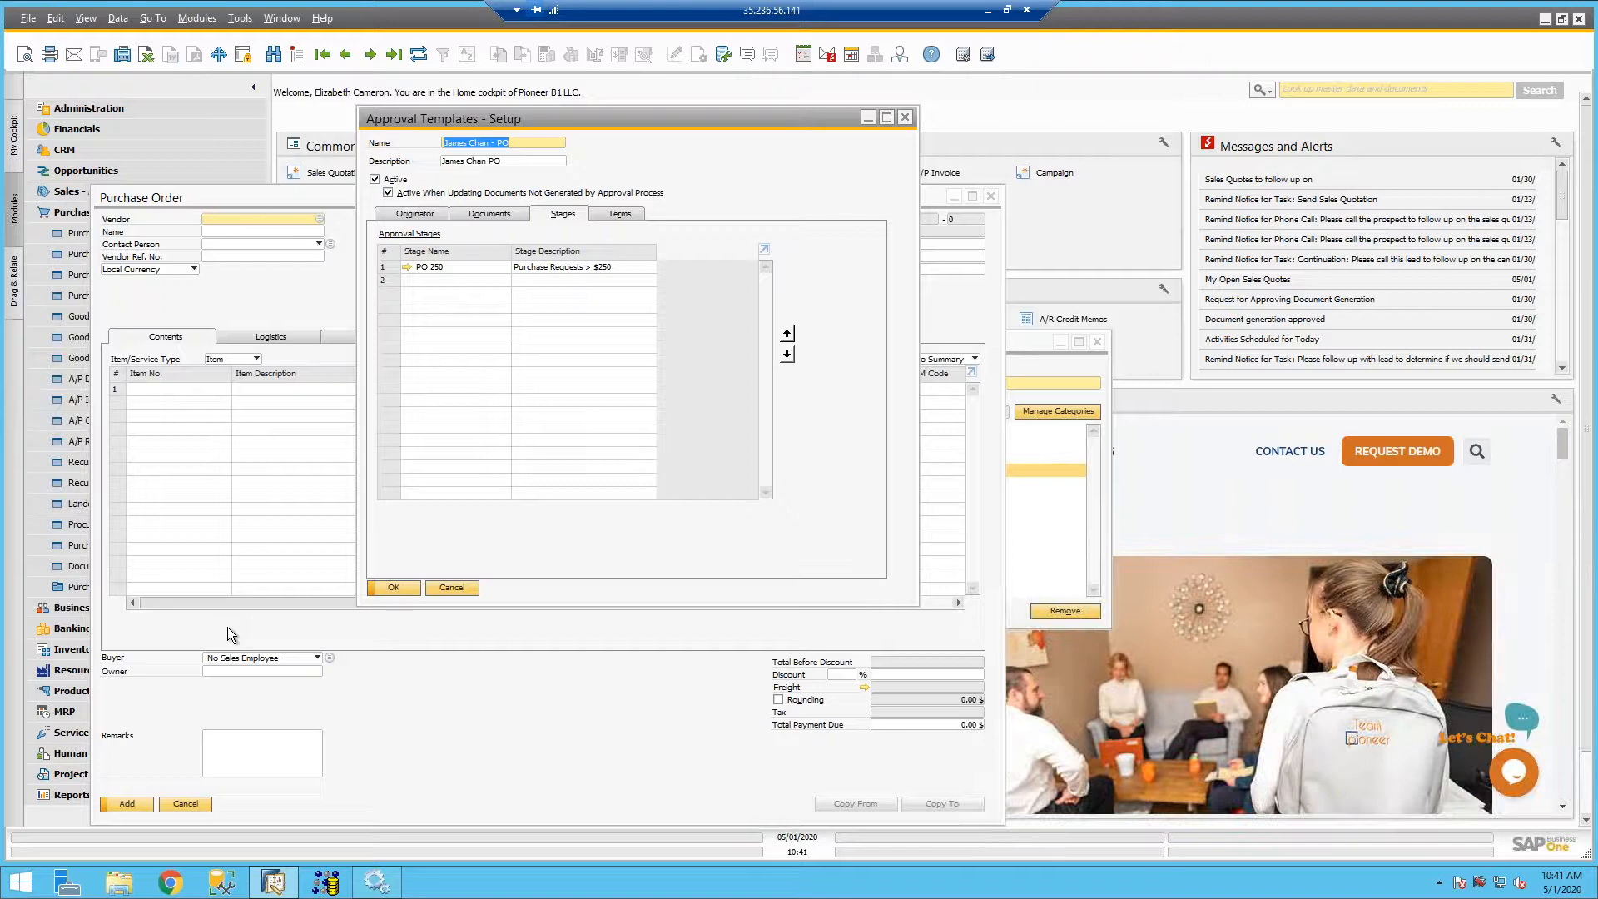
- Display the last purchase order record and reposition its window over the approval template
left_click(934, 218)
left_click(393, 55)
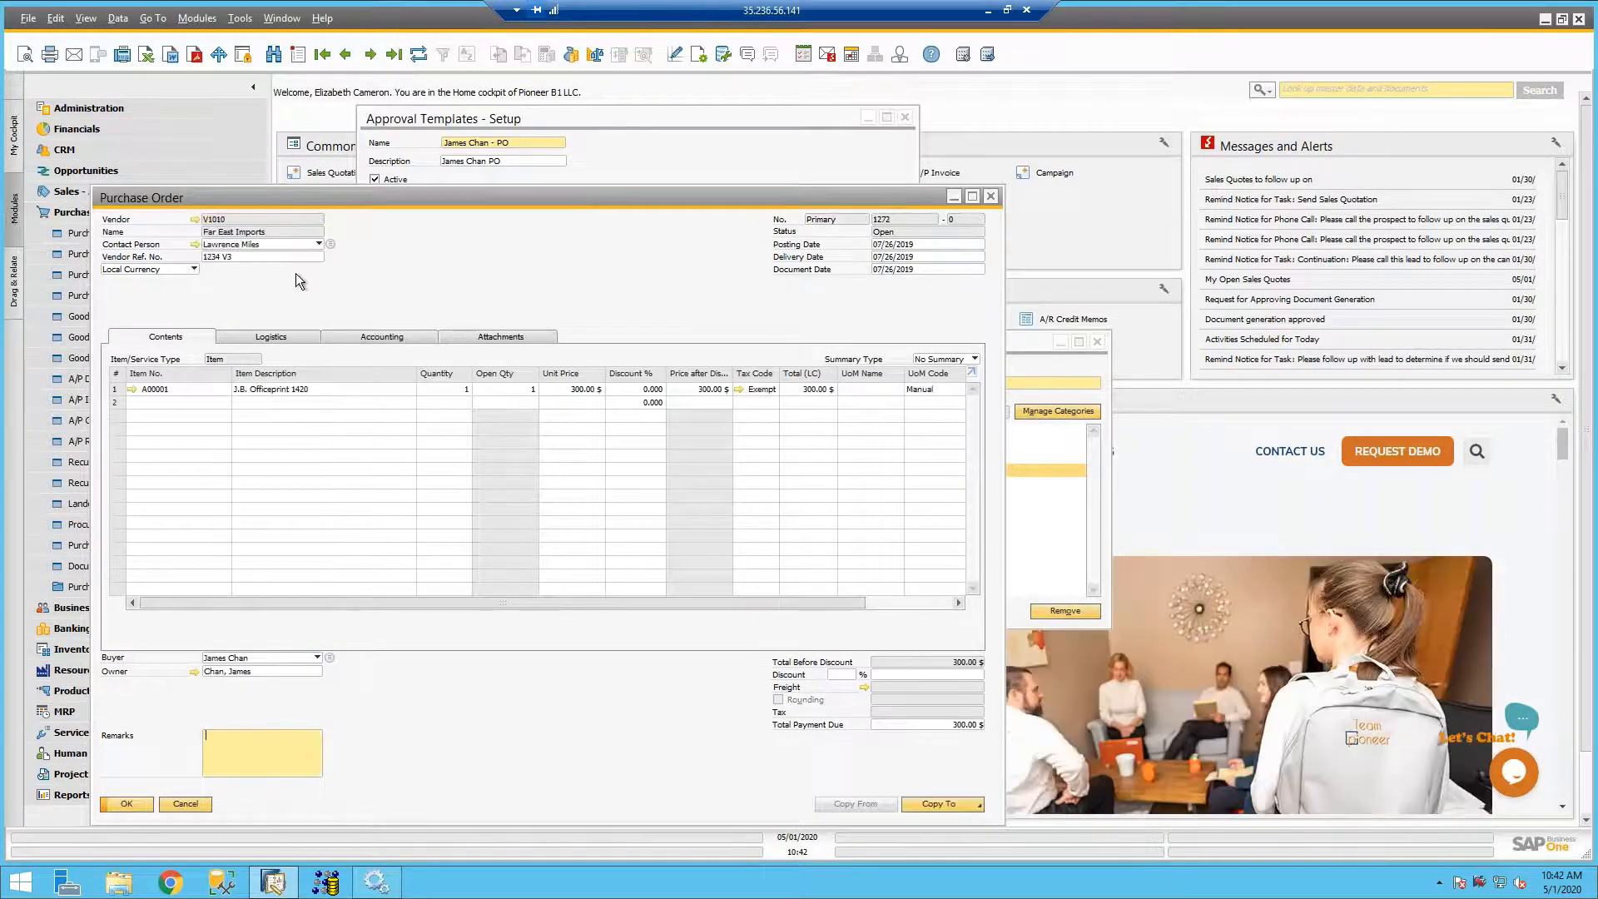
left_click_drag(402, 199, 495, 136)
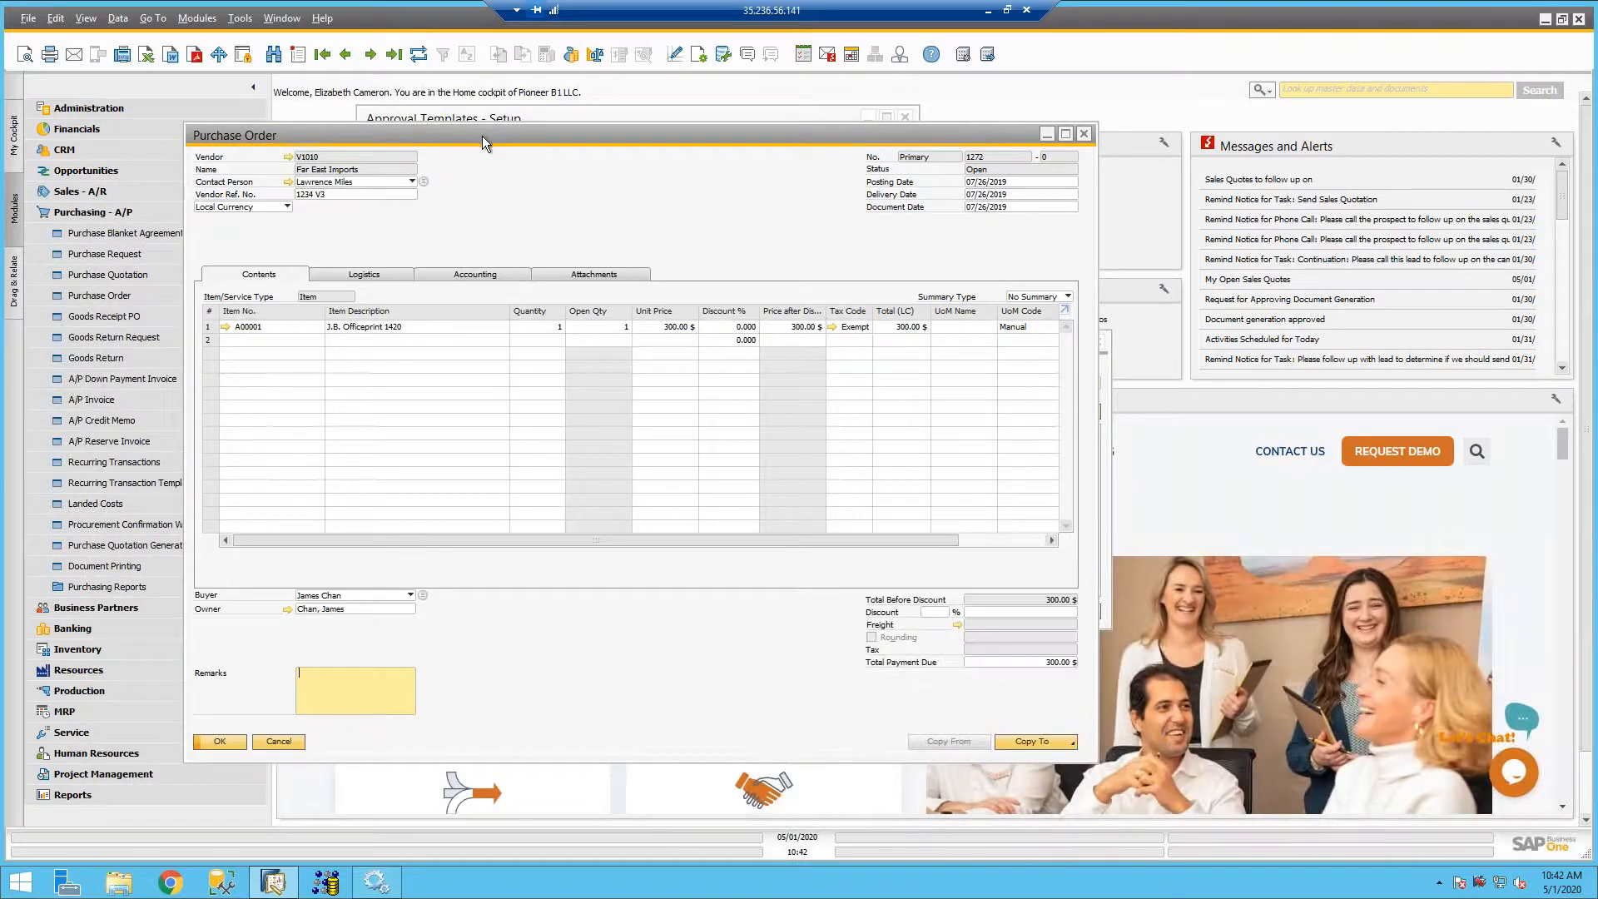
left_click(551, 118)
left_click(320, 165)
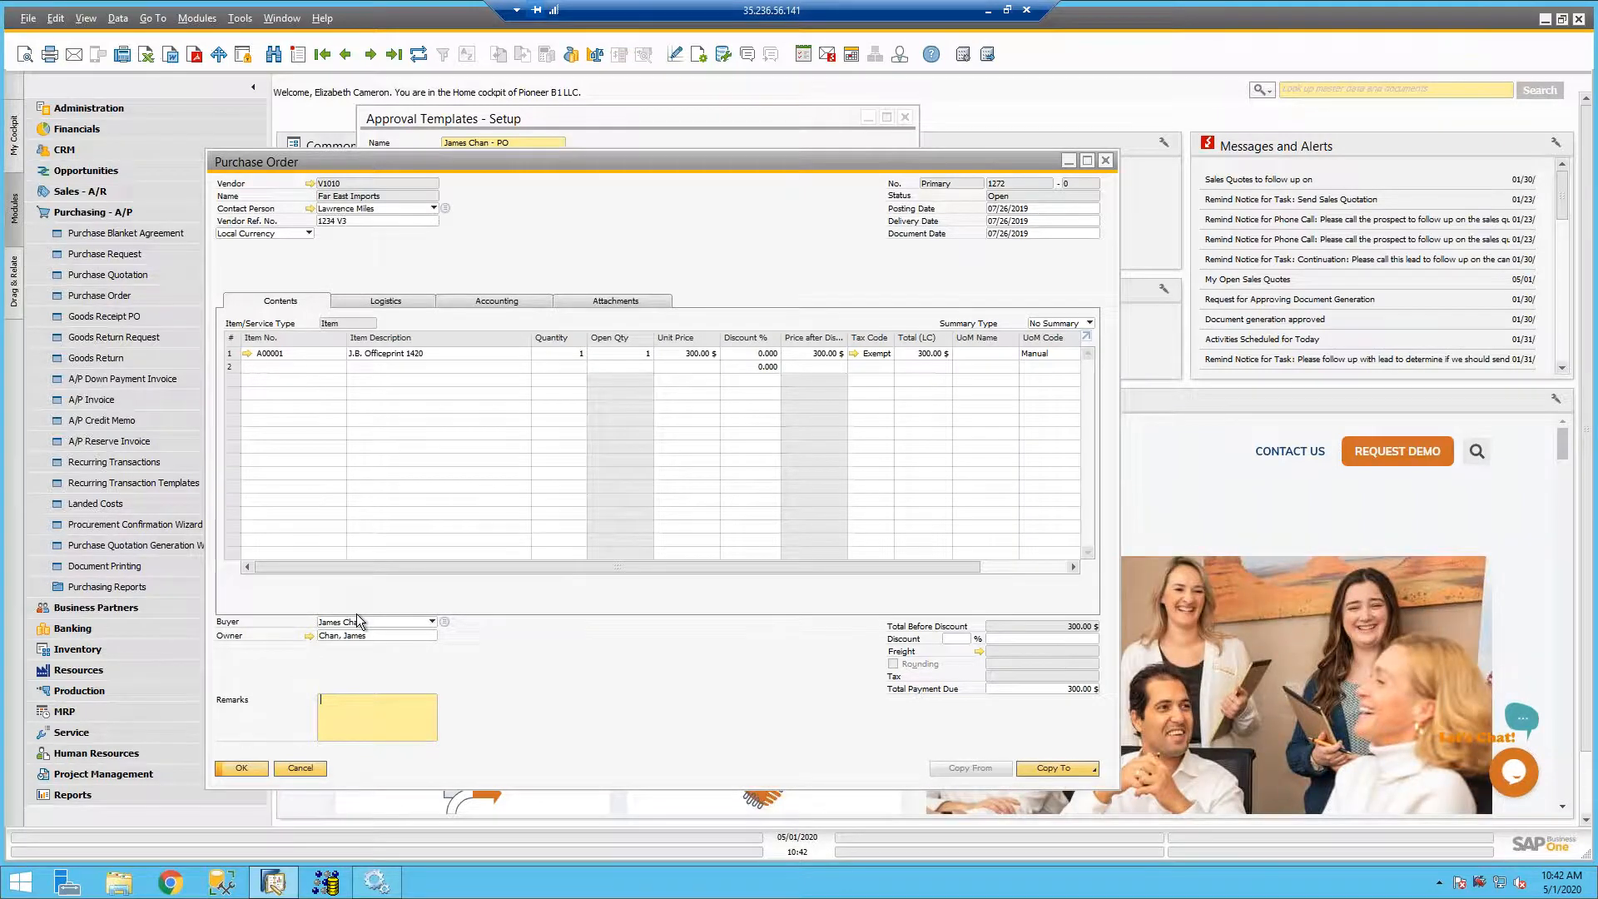
- Run the buyer-specific OPOR user query from the Approval category against the displayed purchase order, and restore the result window over the order
left_click(238, 18)
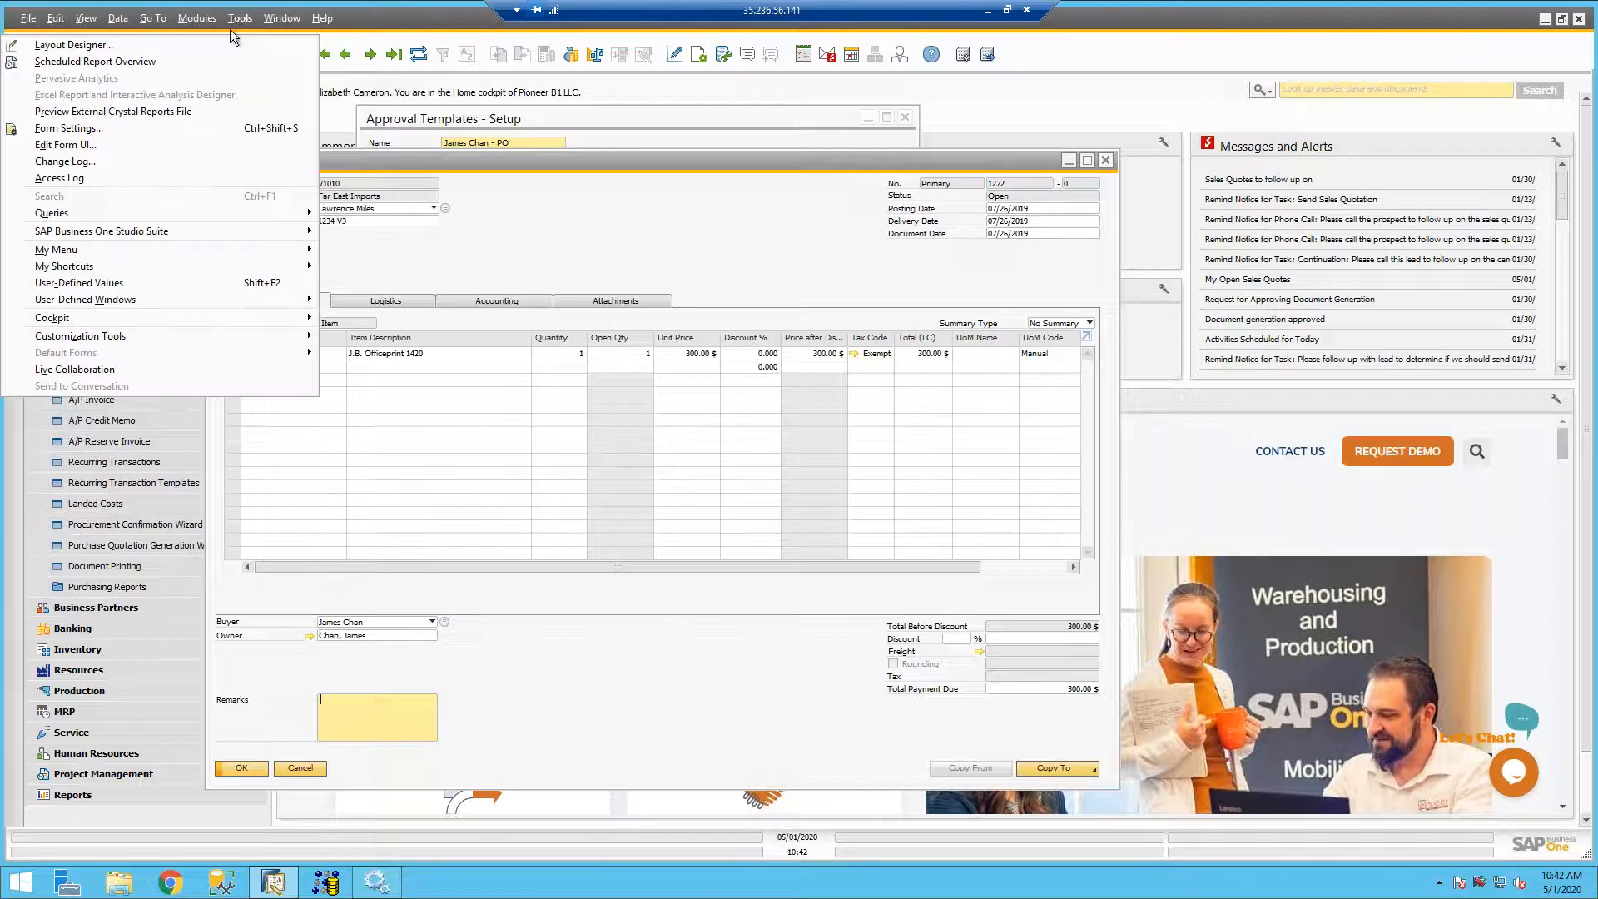
mouse_move(103, 212)
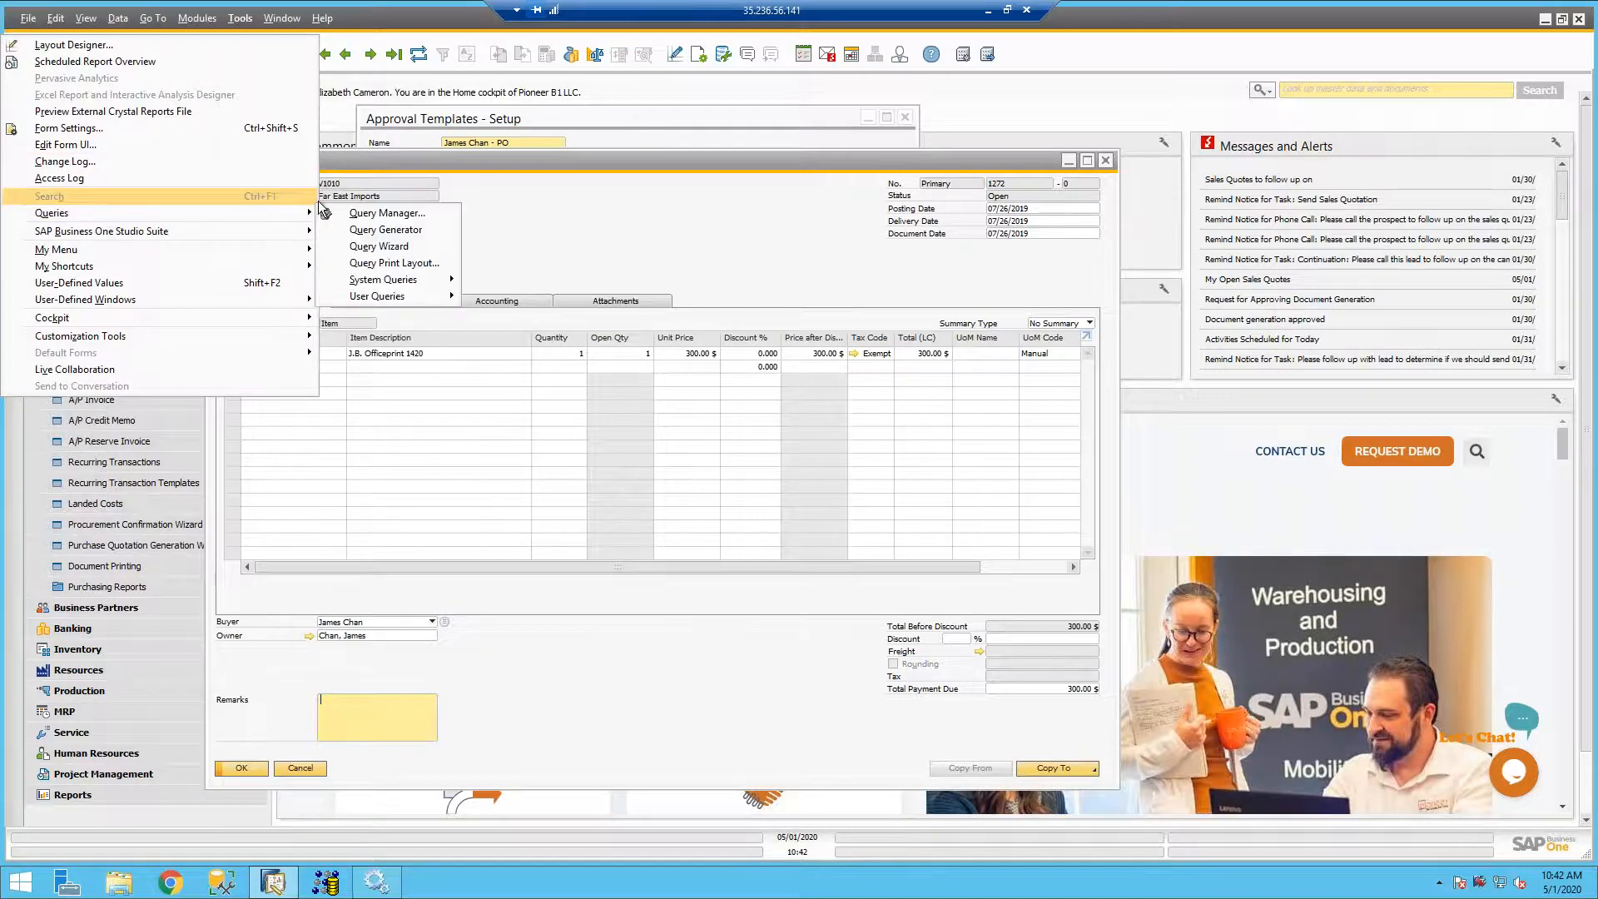
mouse_move(372, 297)
mouse_move(268, 317)
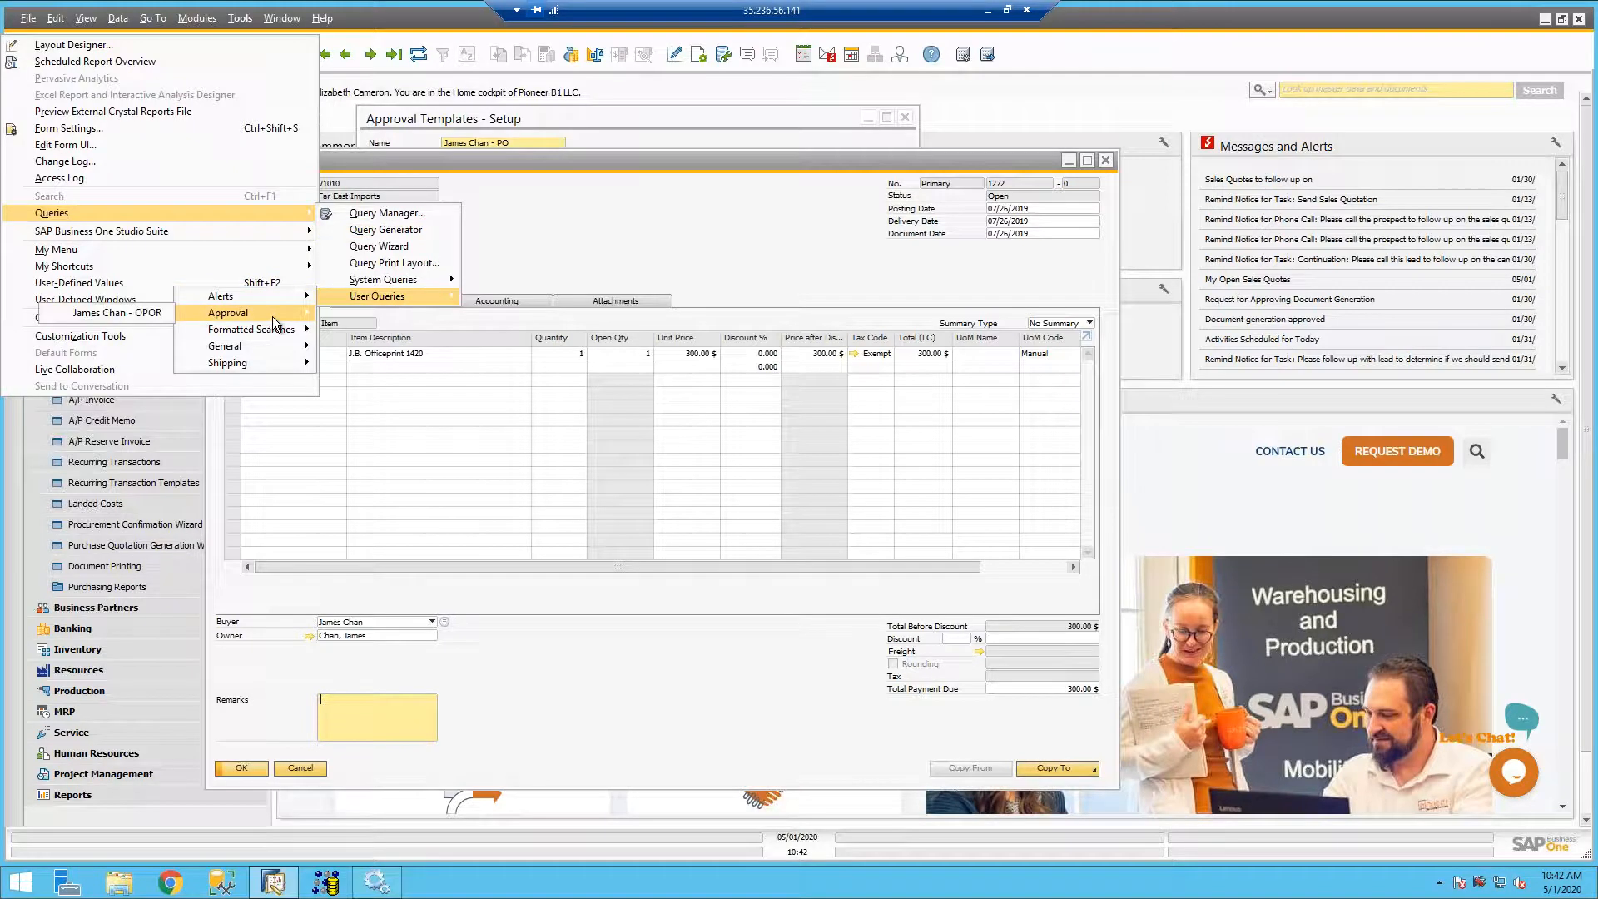
left_click(153, 313)
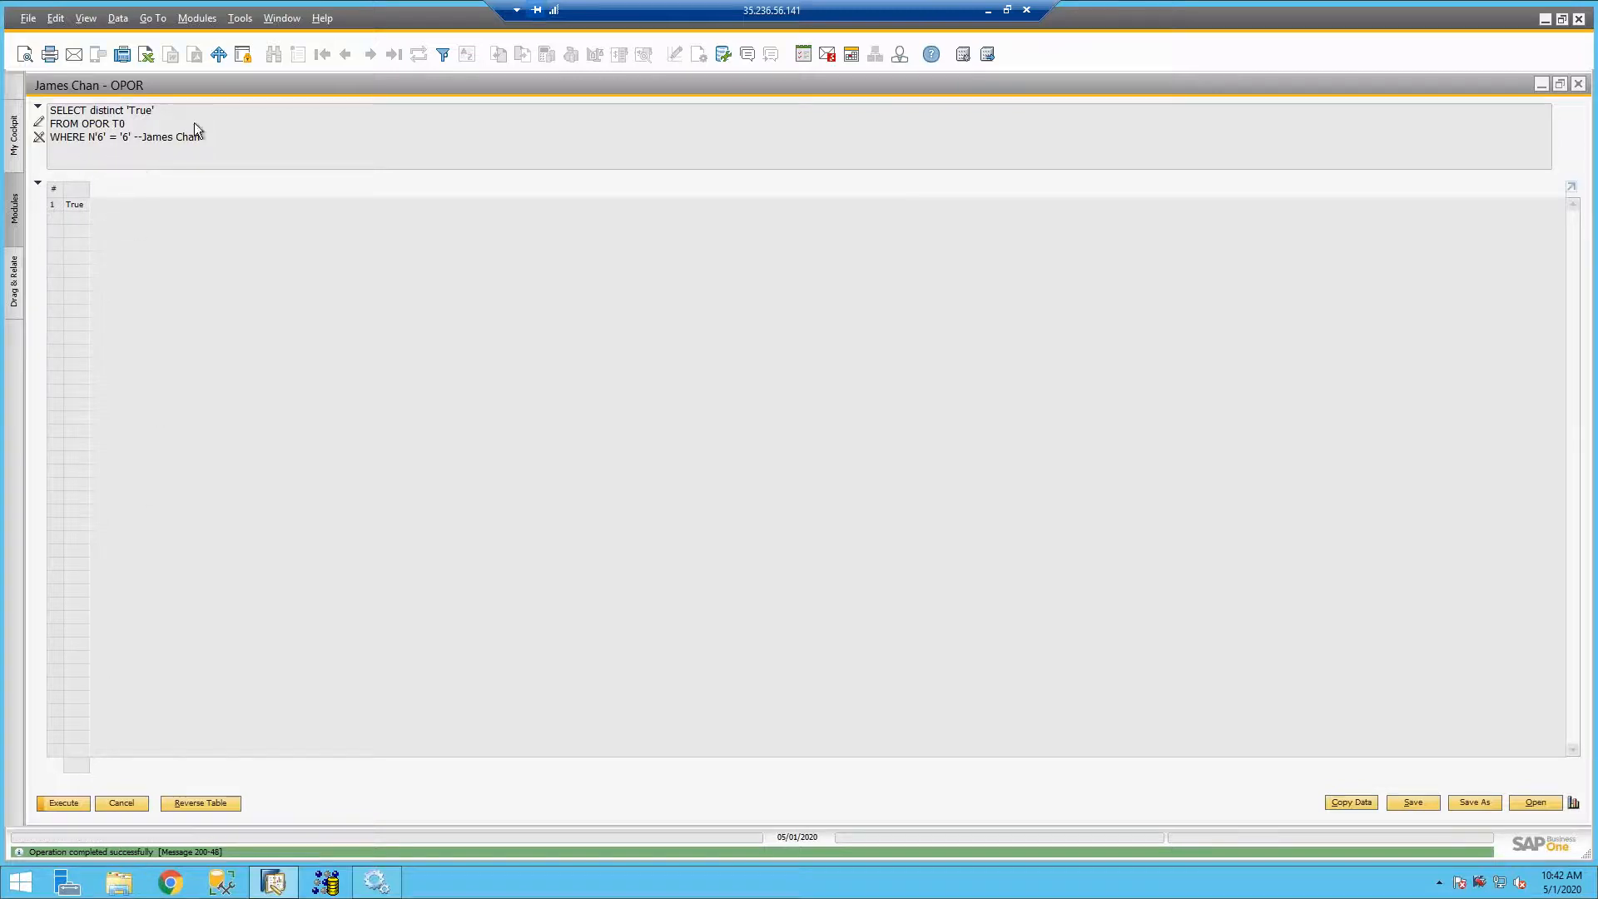
left_click_drag(202, 83, 573, 158)
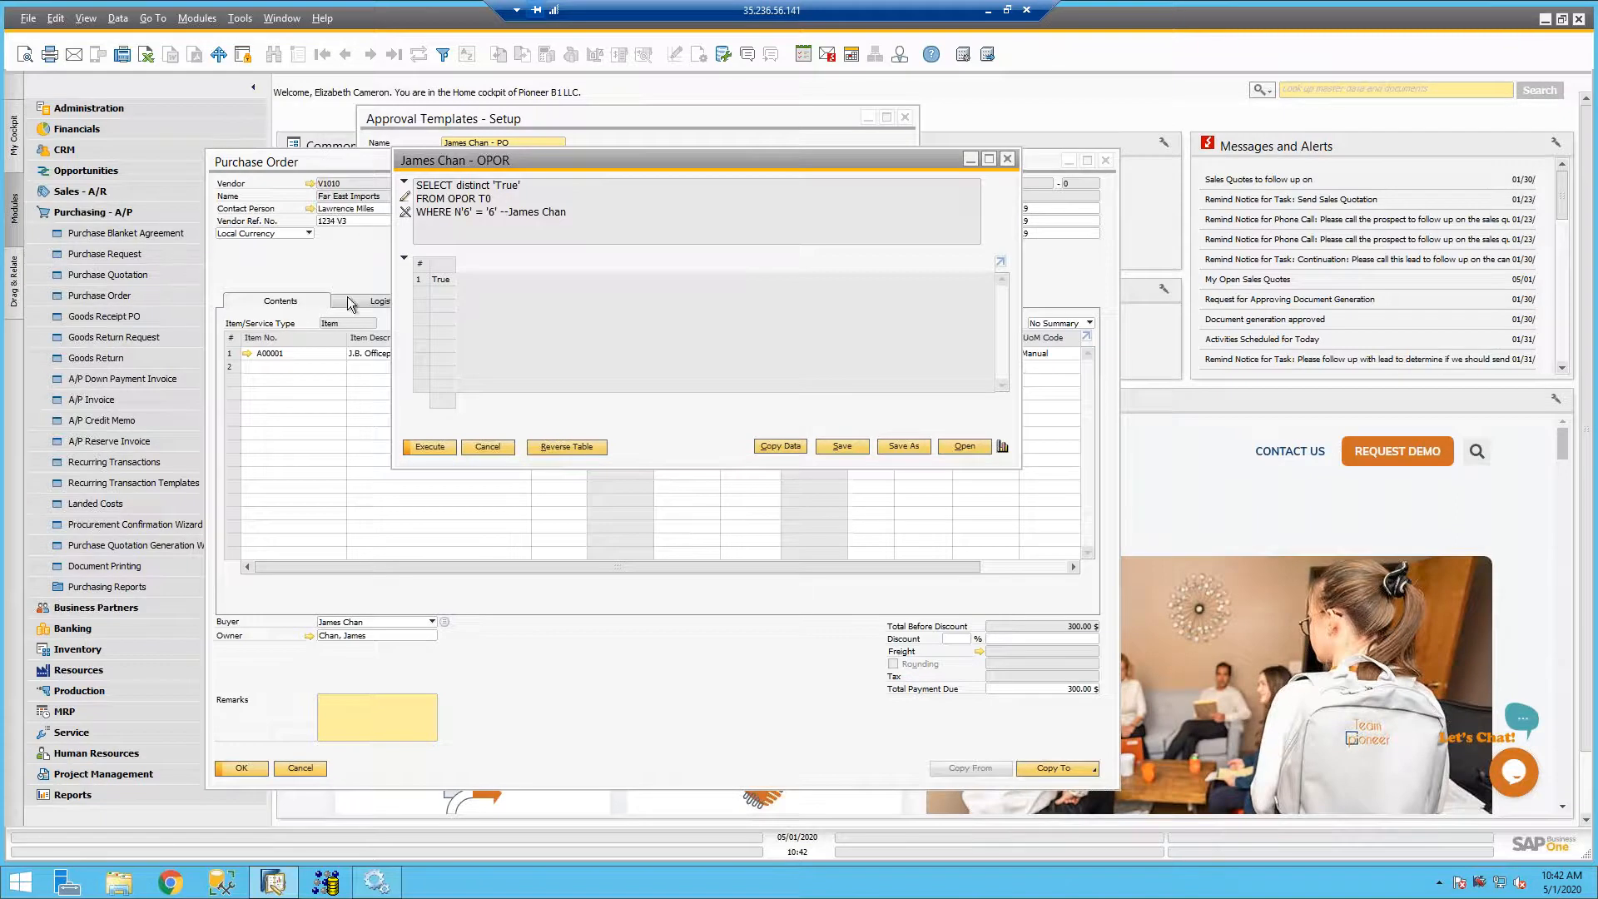
mouse_move(341, 347)
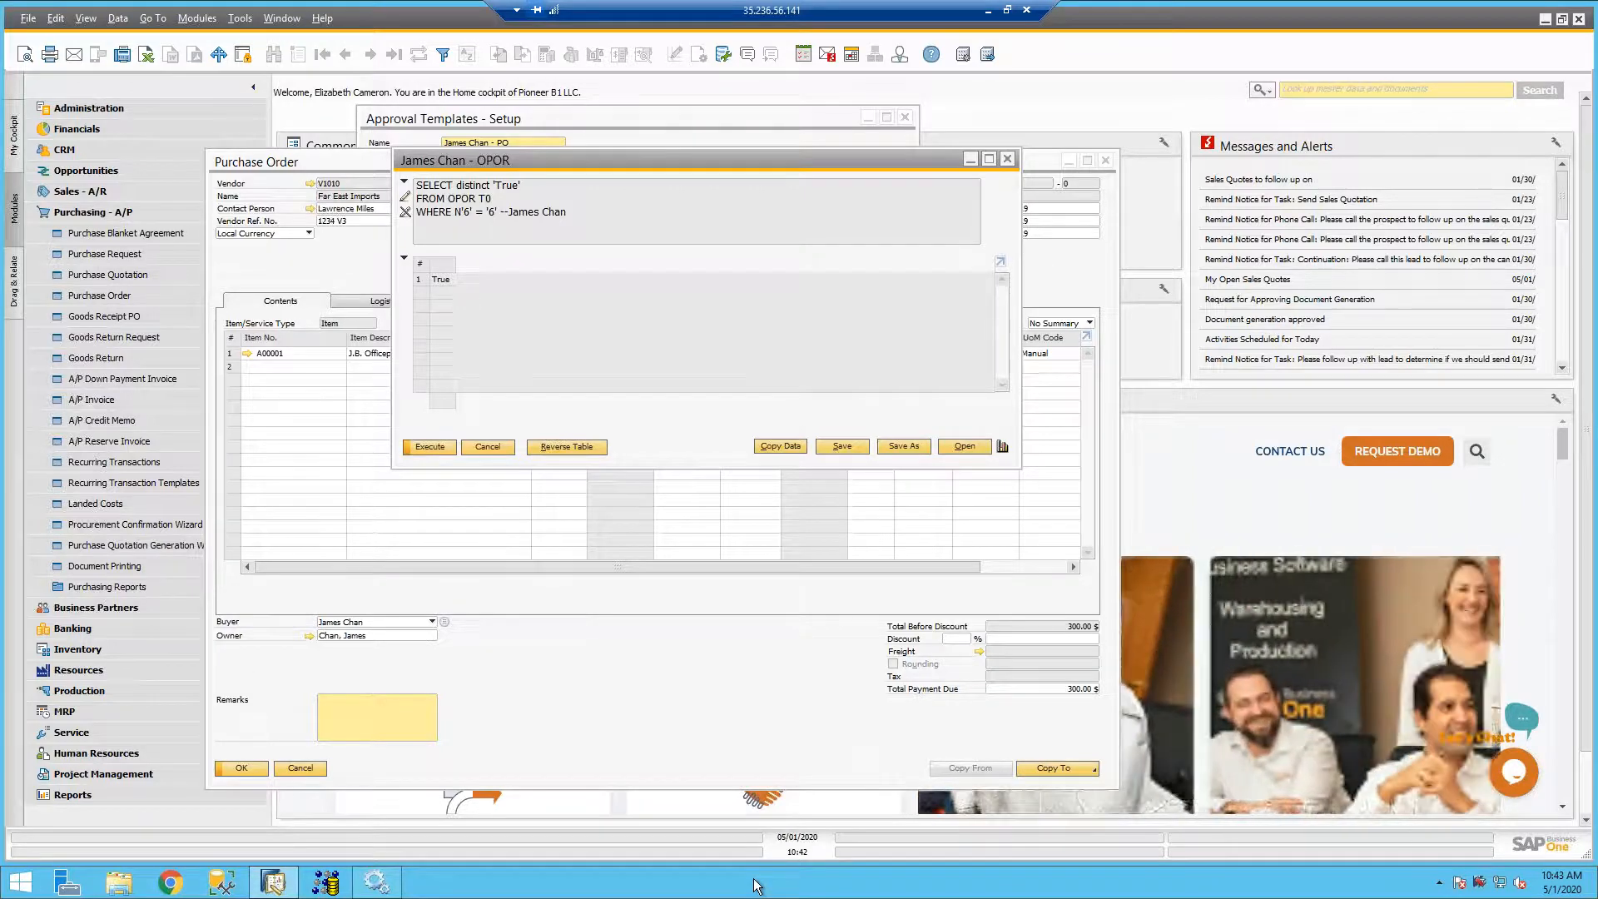
- Recheck the query-based terms and the approval stages of the buyer-specific PO template
left_click(691, 131)
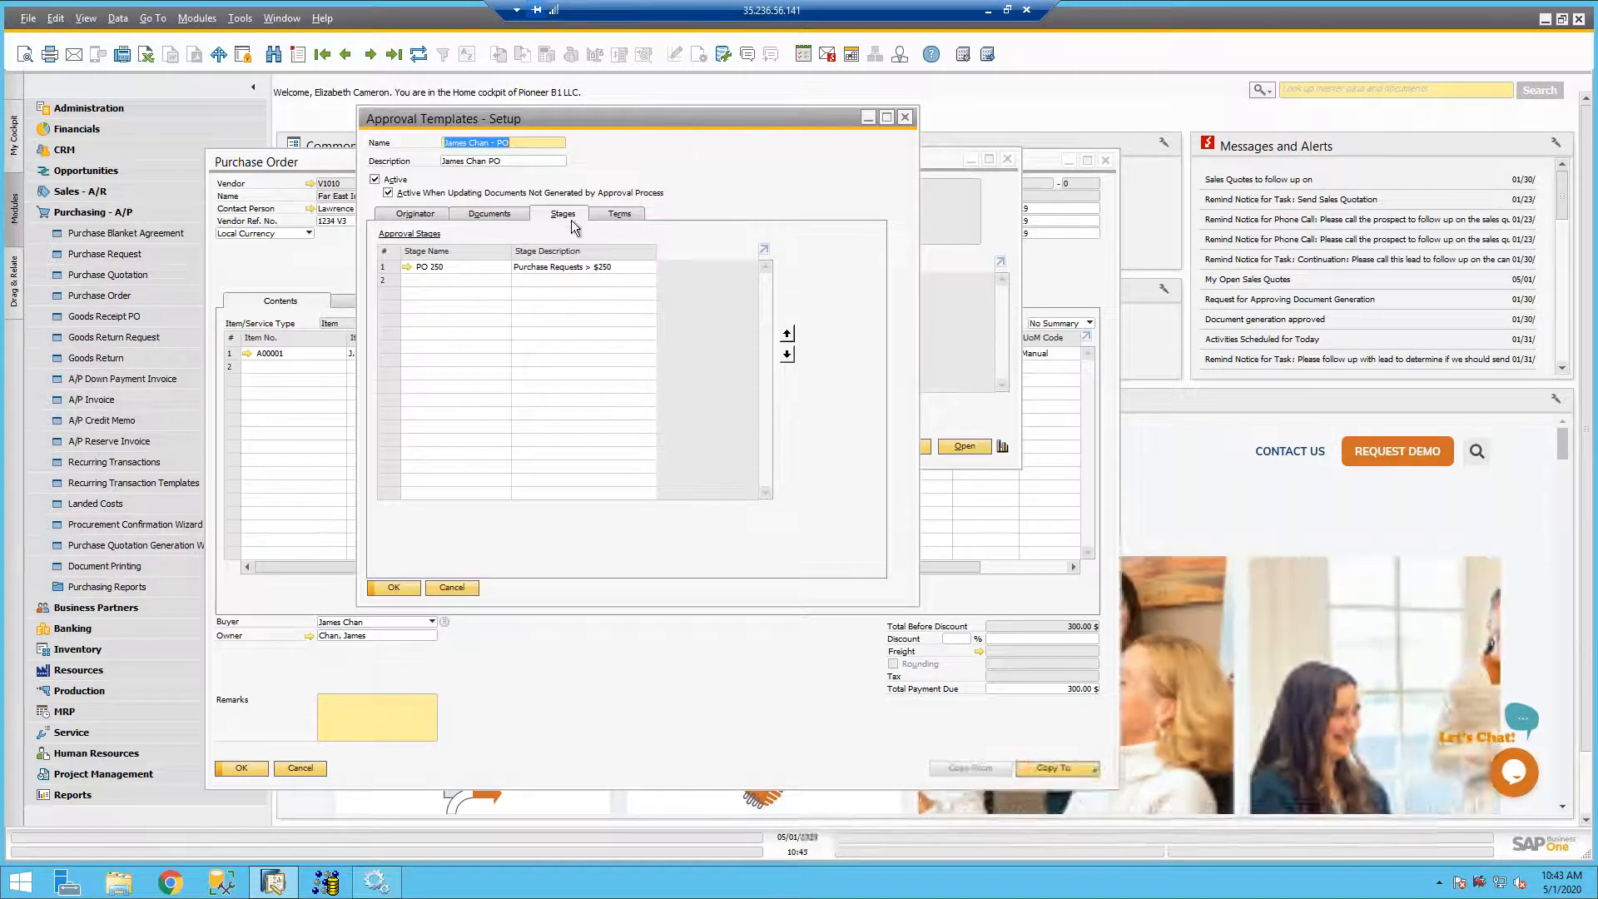
left_click(616, 214)
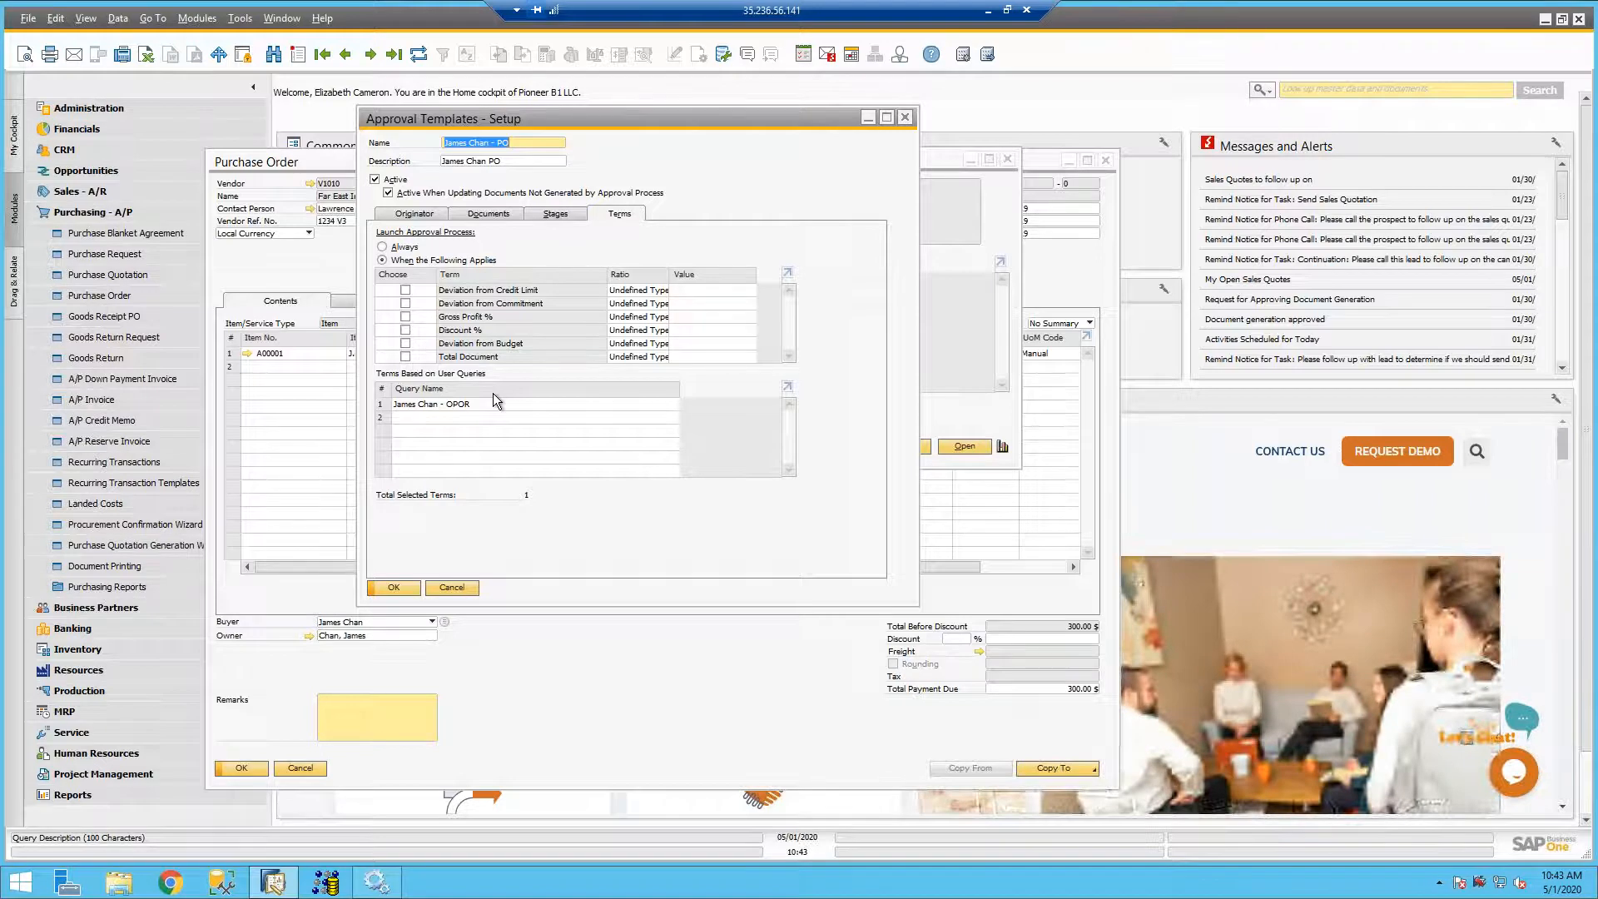
left_click(549, 217)
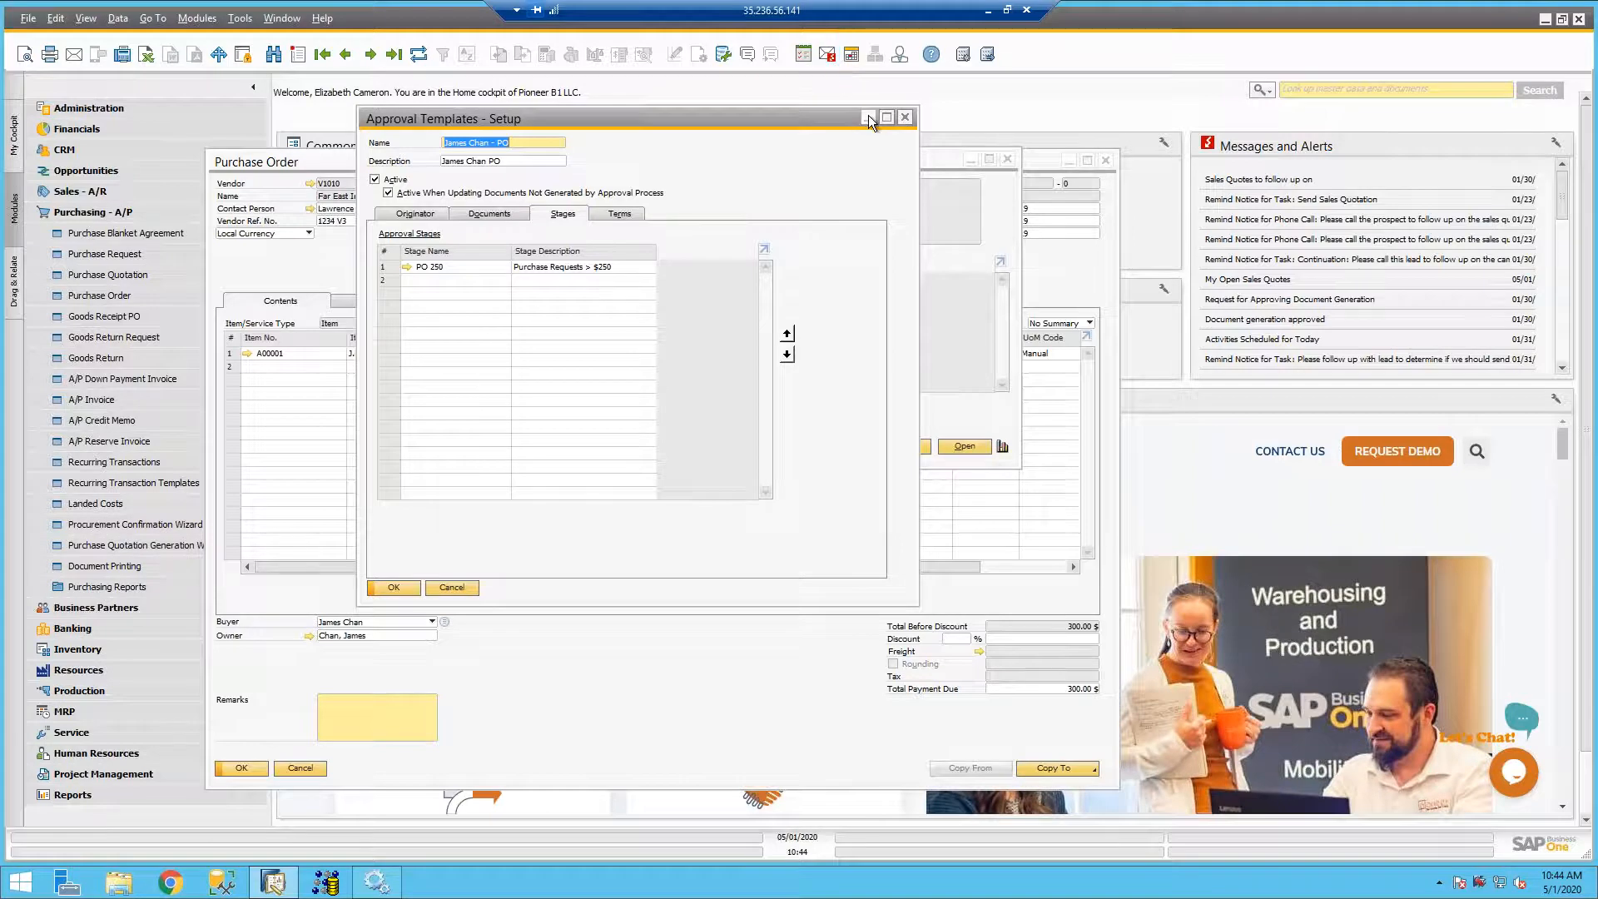
- Close the approval template, minimize the query result and move the purchase order into clear view
left_click(905, 118)
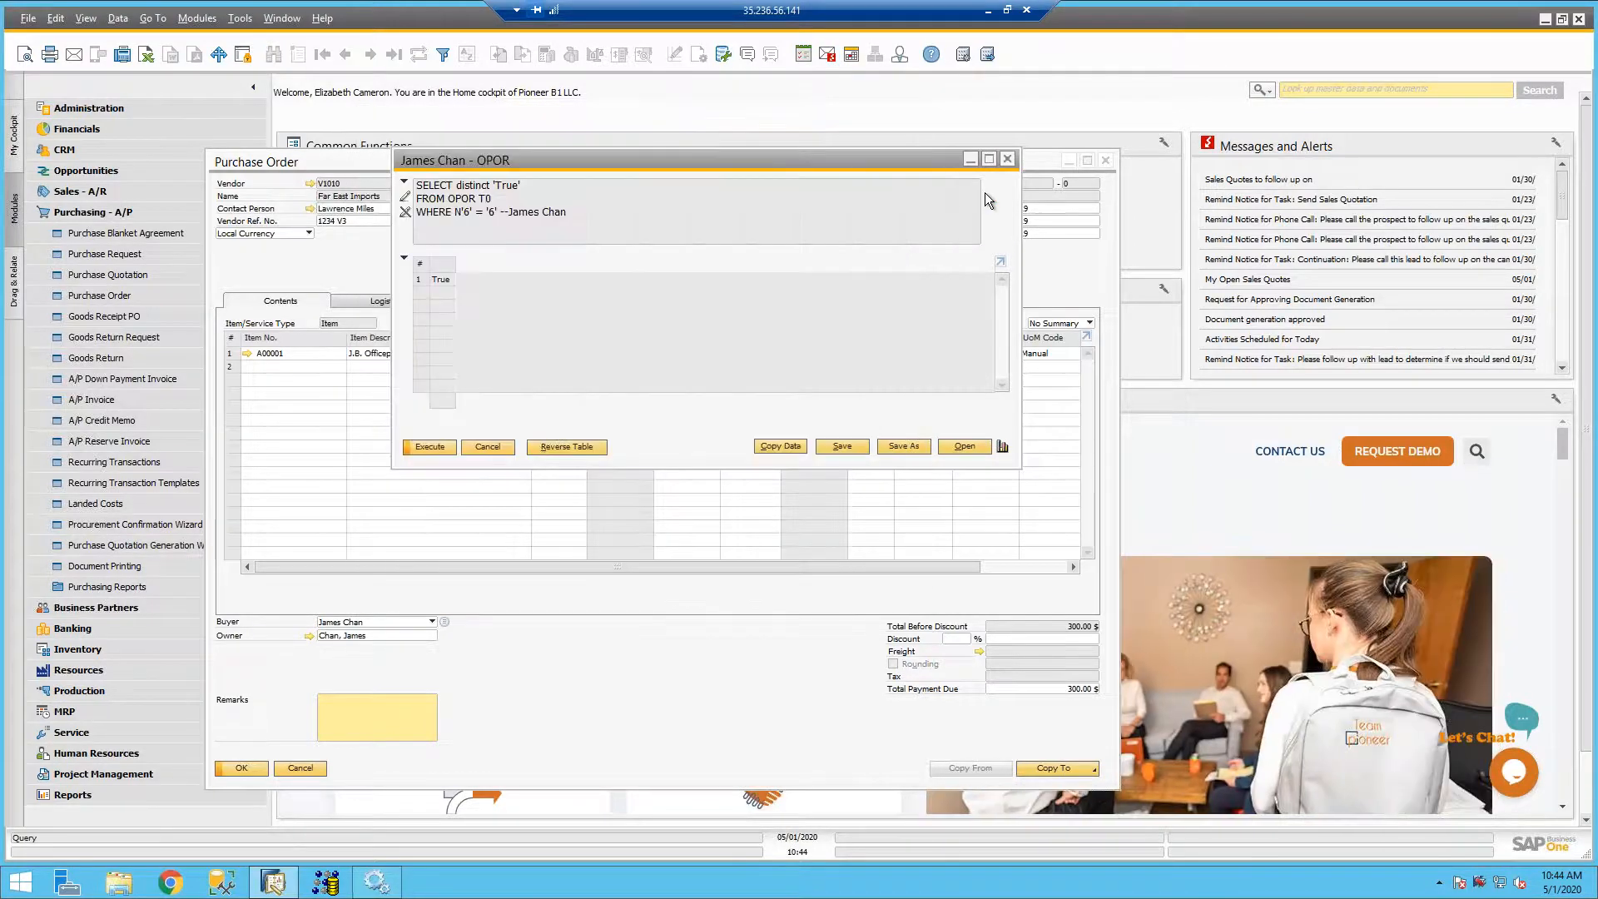
left_click(971, 160)
left_click_drag(873, 163, 956, 137)
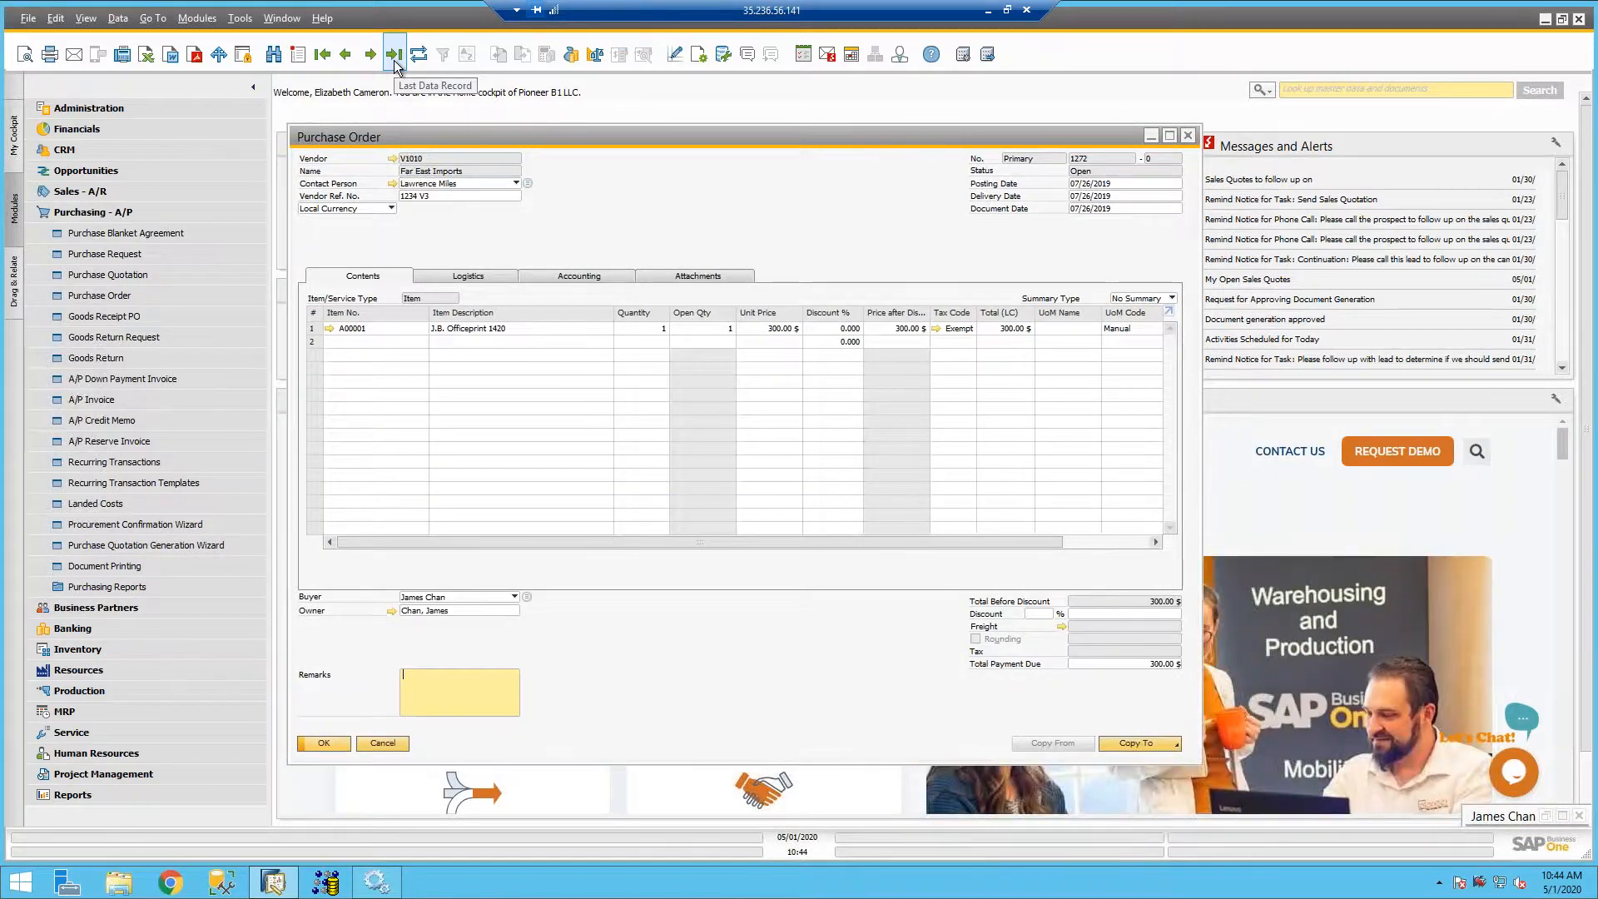
- Look over the user, open-only and document-type filters of the purchasing Document Drafts Report, and leave it without running it
left_click(117, 591)
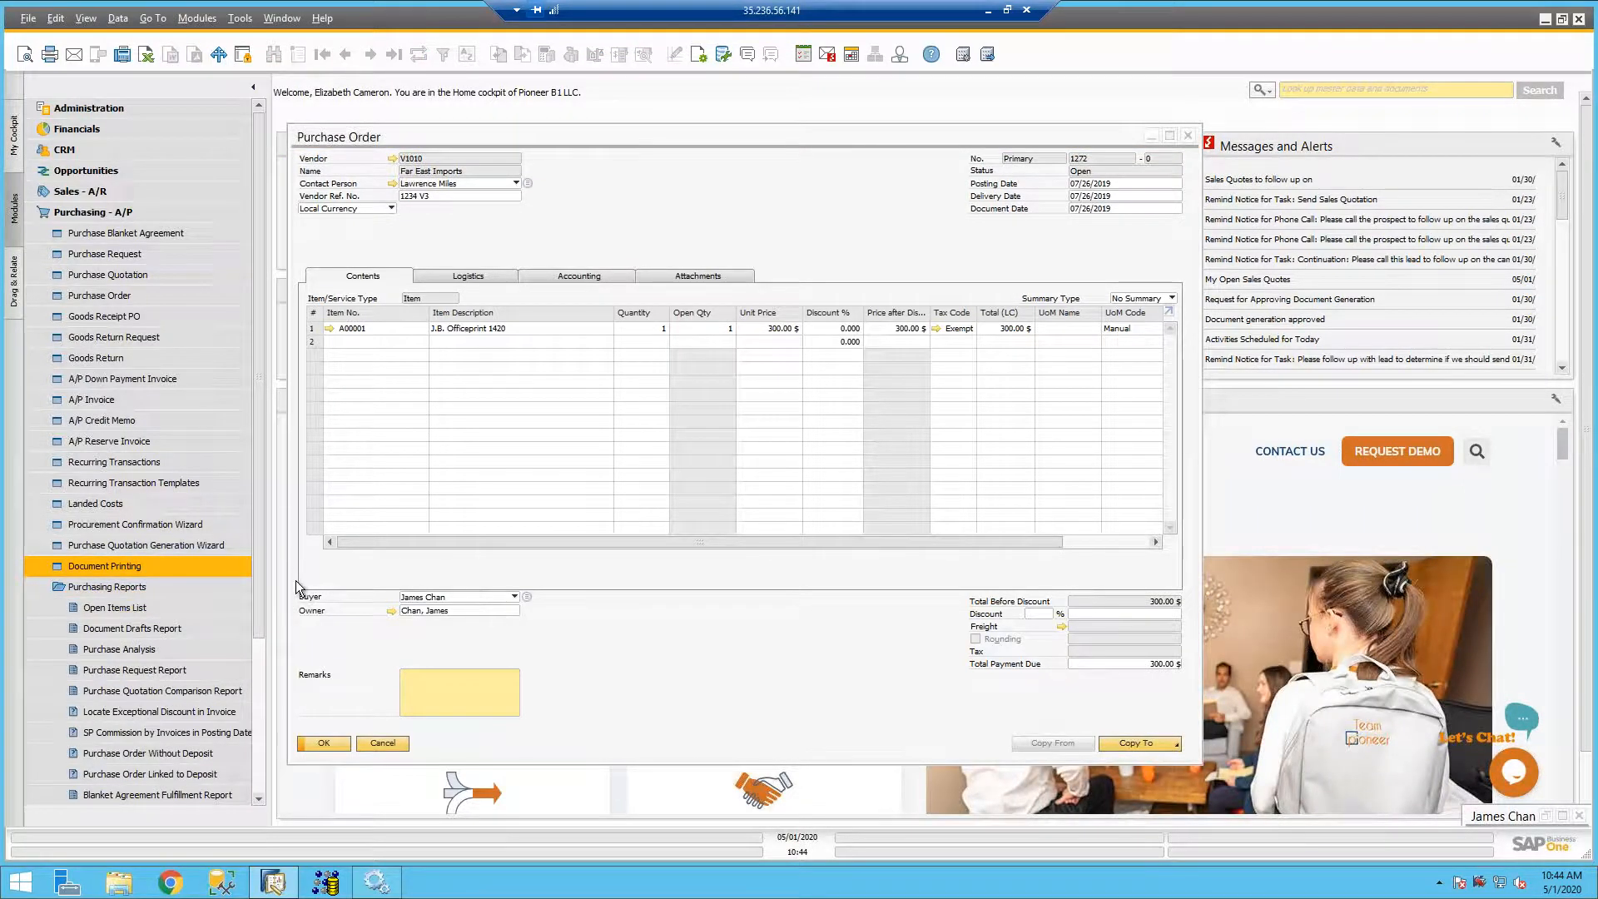
left_click(145, 626)
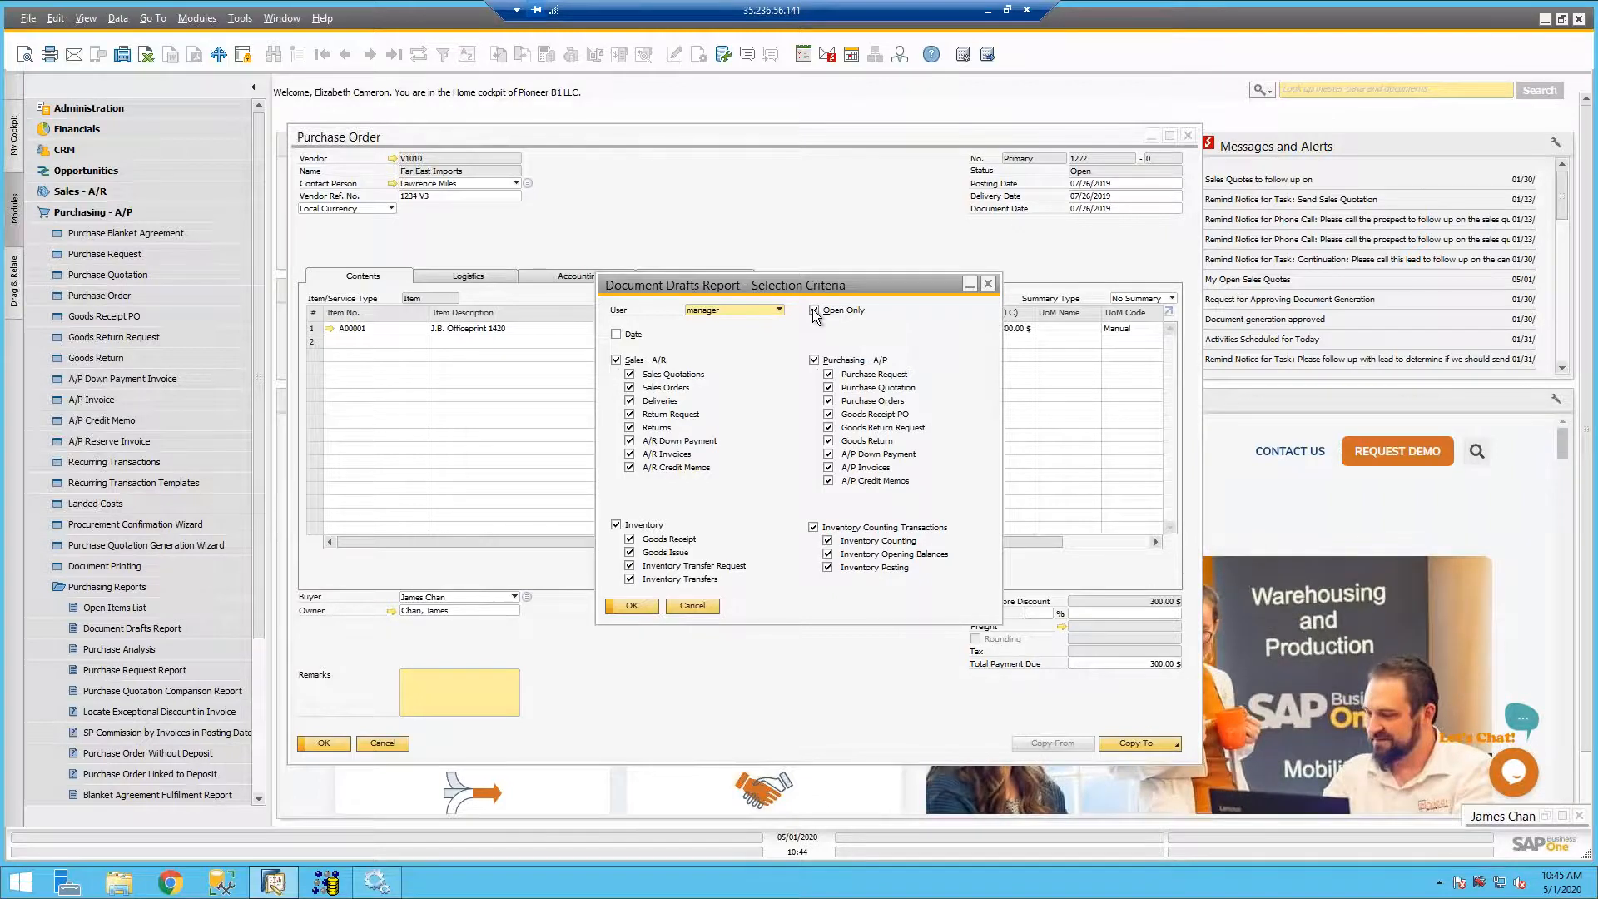
left_click(696, 605)
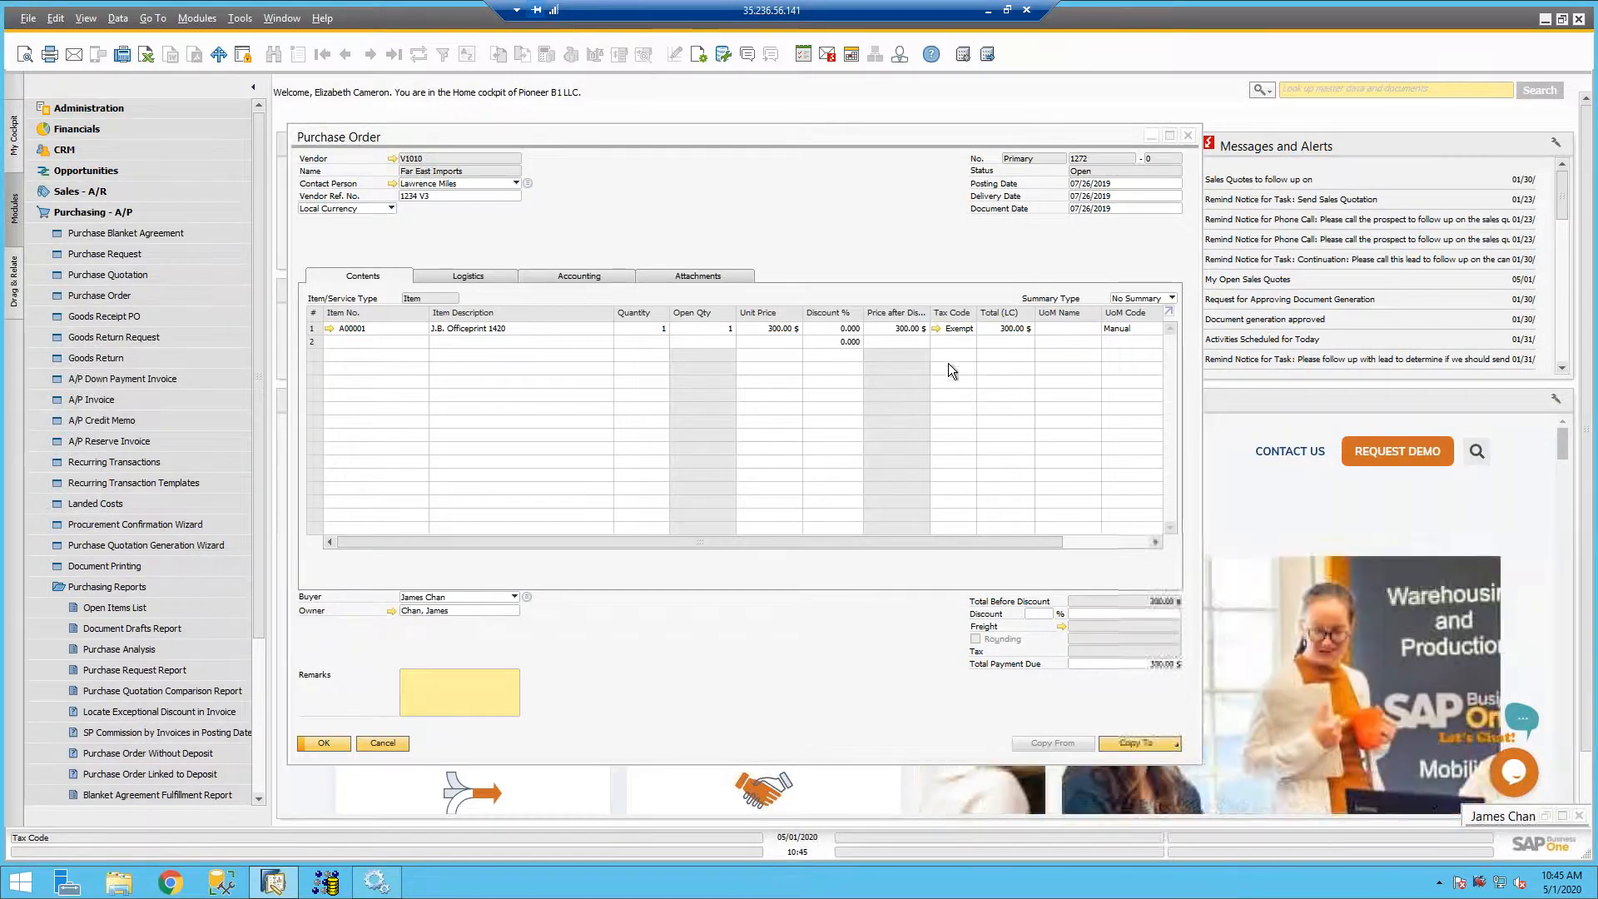
- Clear the purchase order and Query Manager from the workspace, and open the Approval Status Report through a menu search for "appro"
left_click(1153, 136)
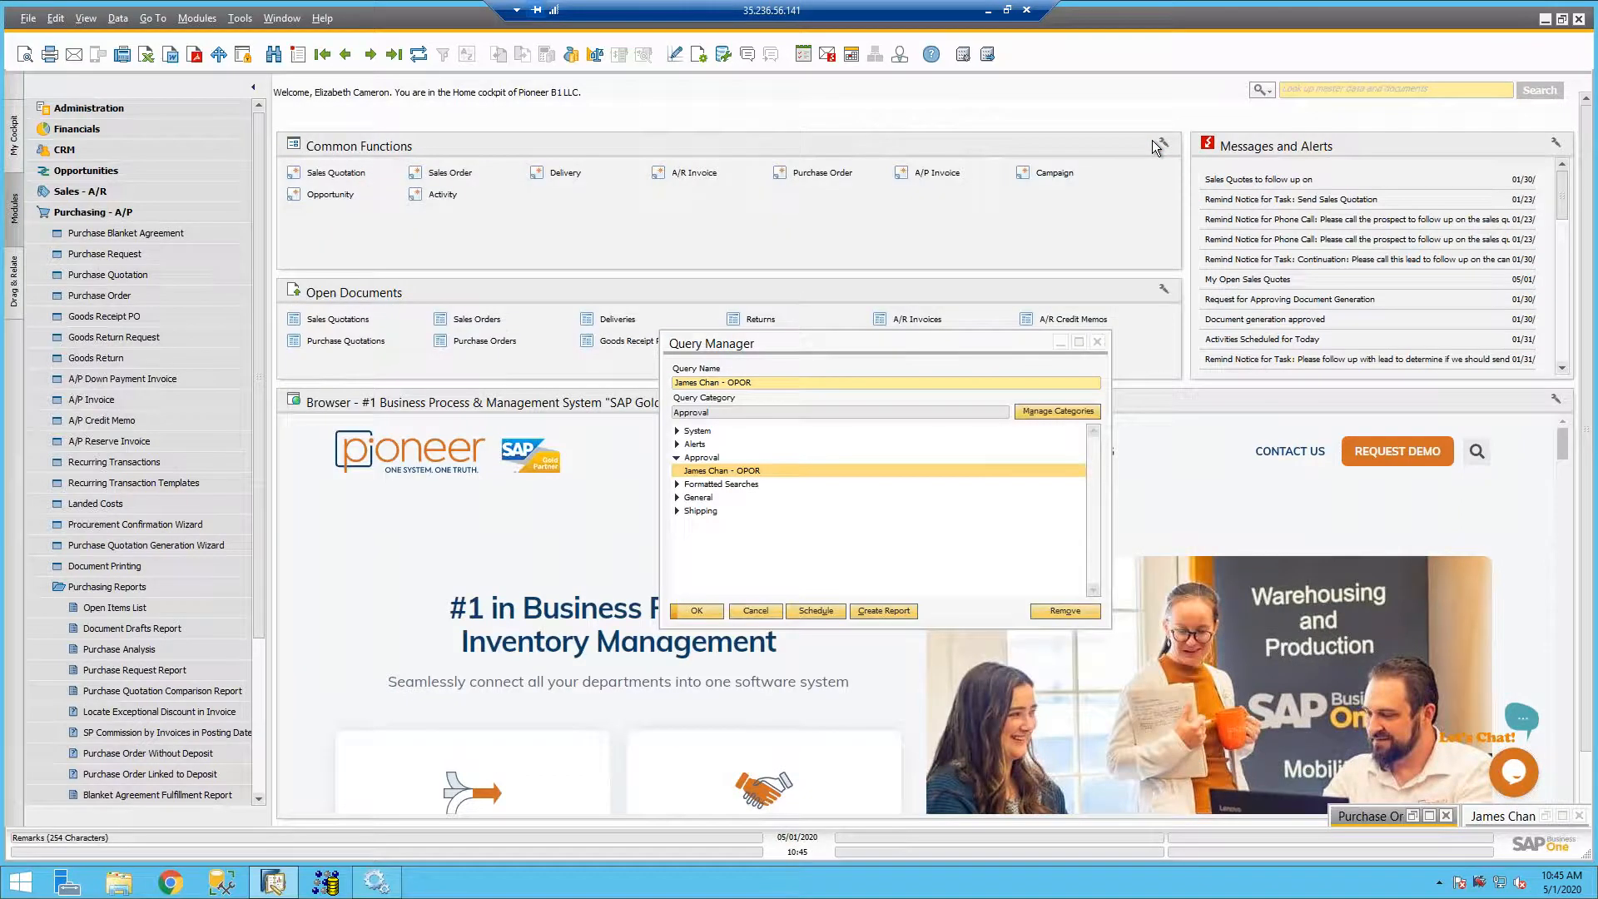
left_click(1097, 342)
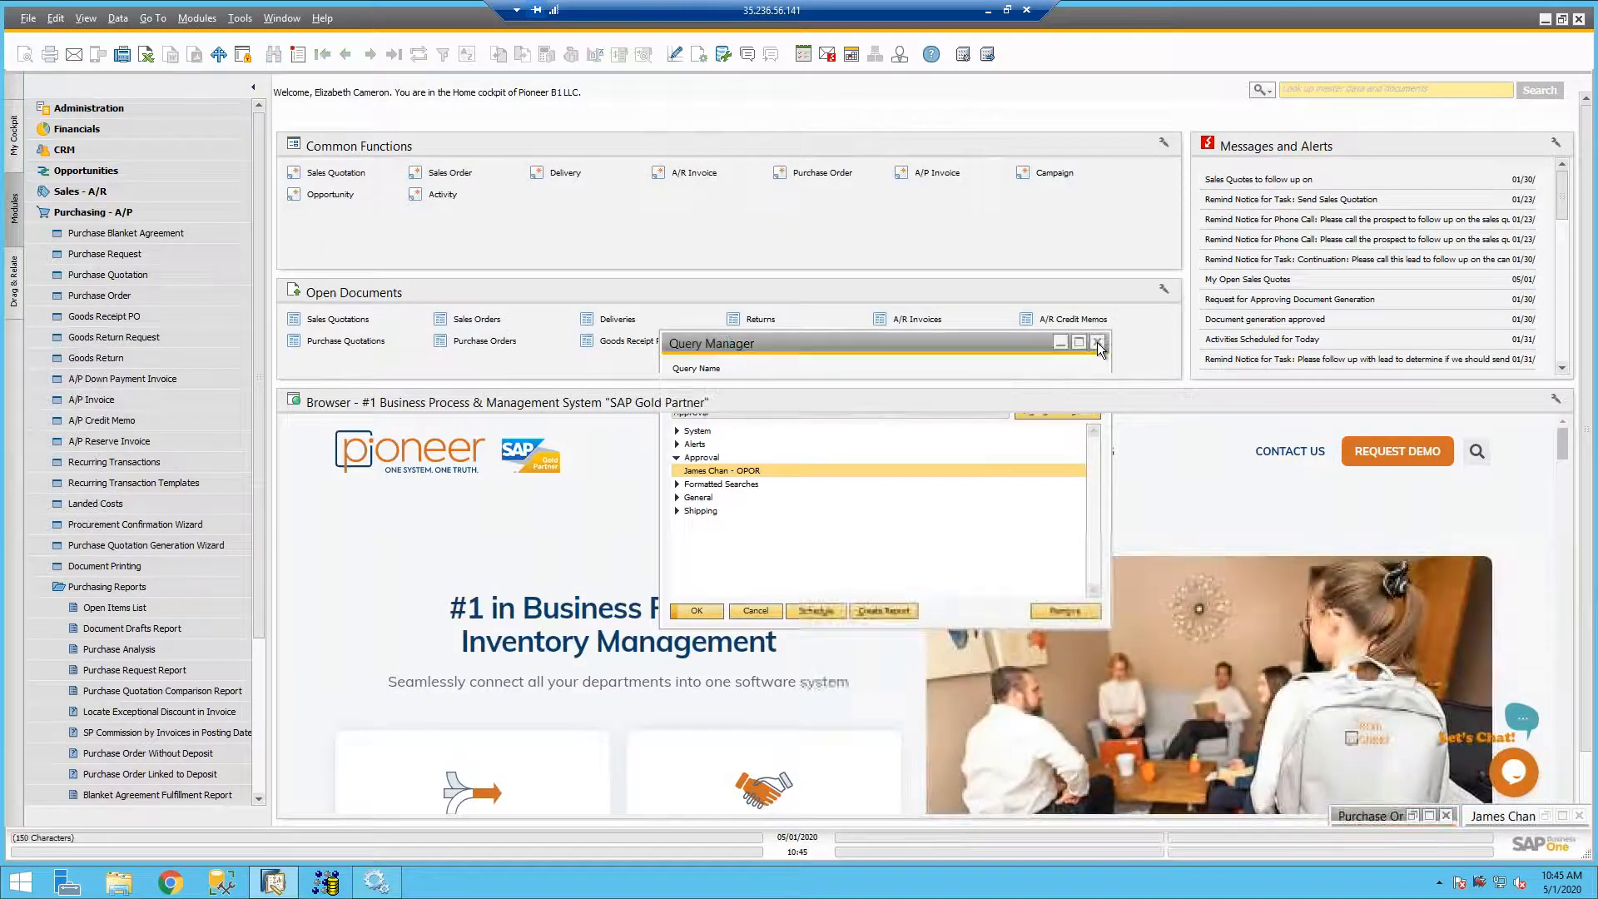
left_click(1262, 94)
left_click(1289, 121)
type("appro")
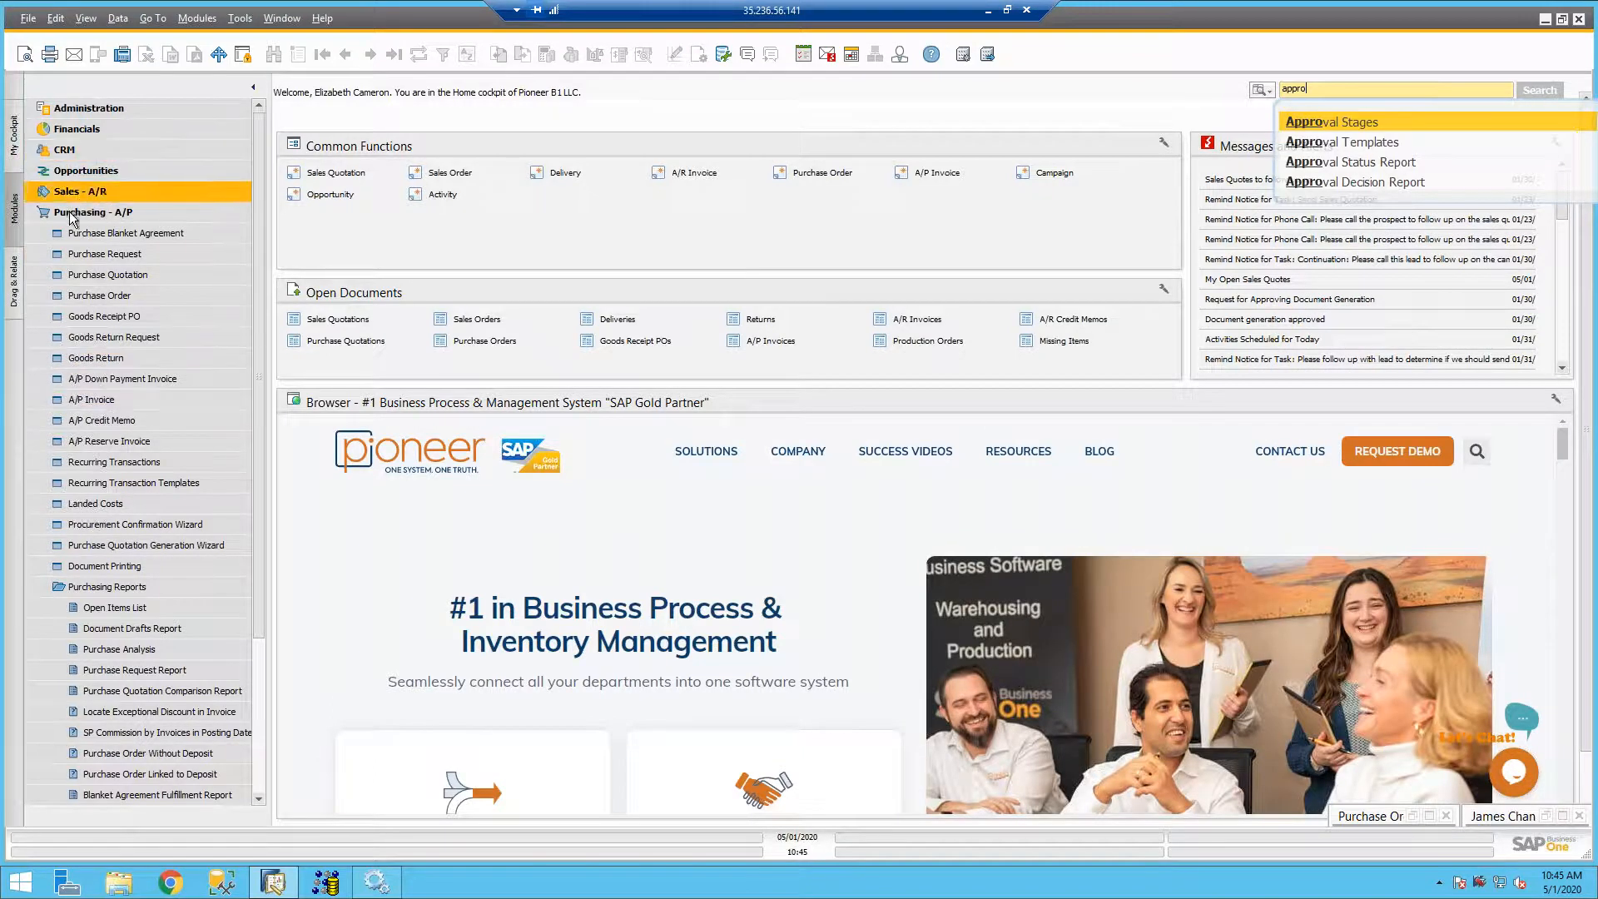
left_click(125, 213)
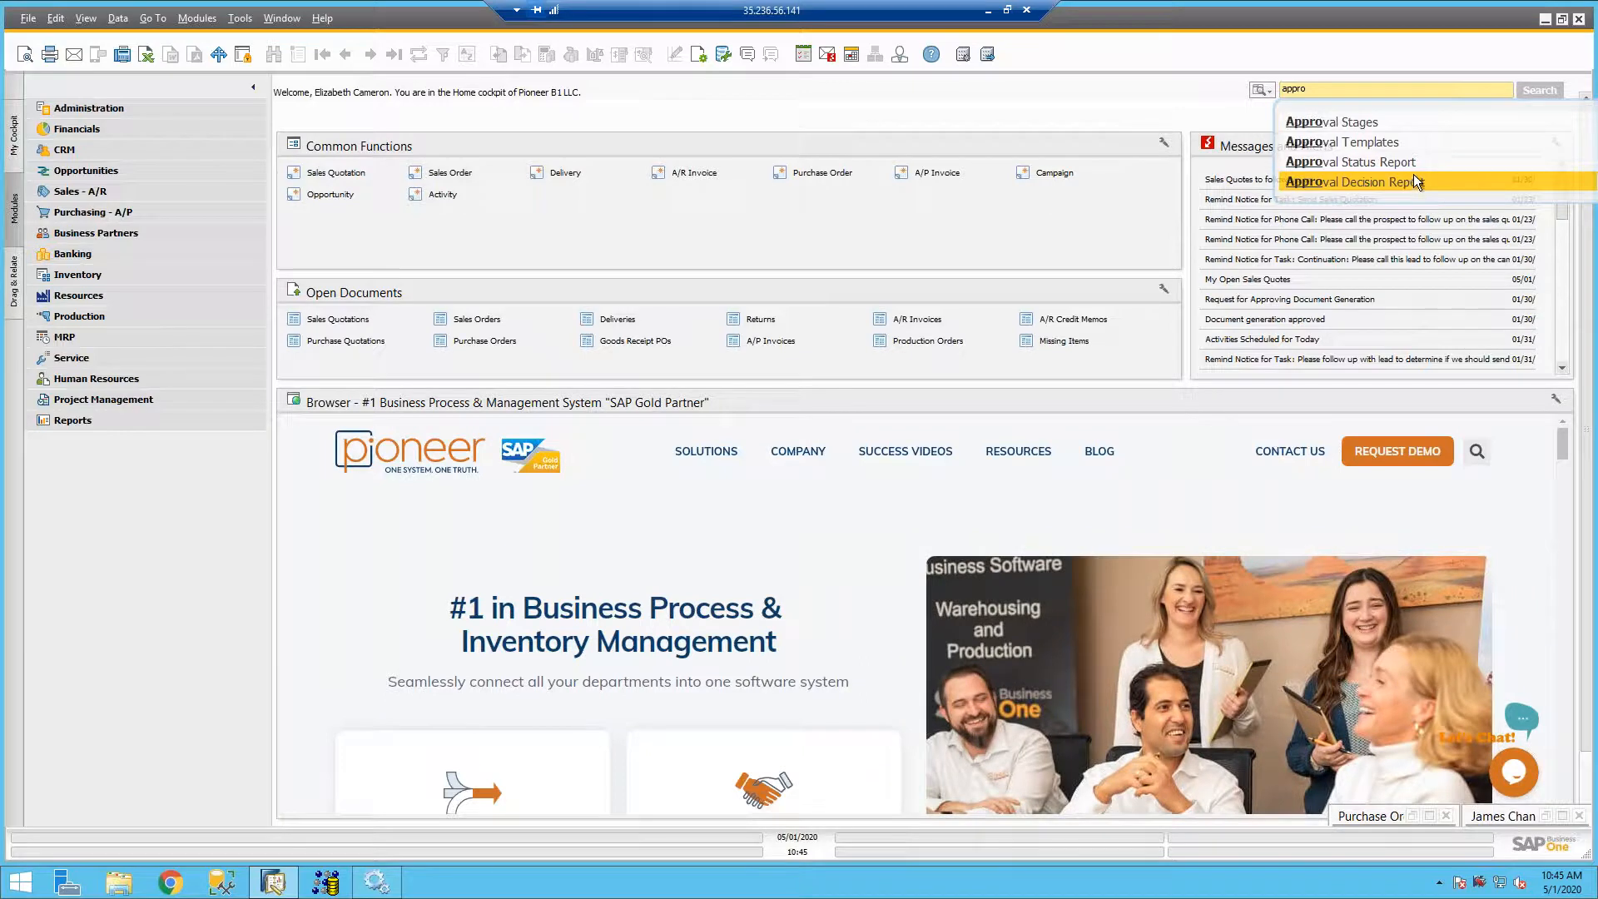
left_click(1390, 161)
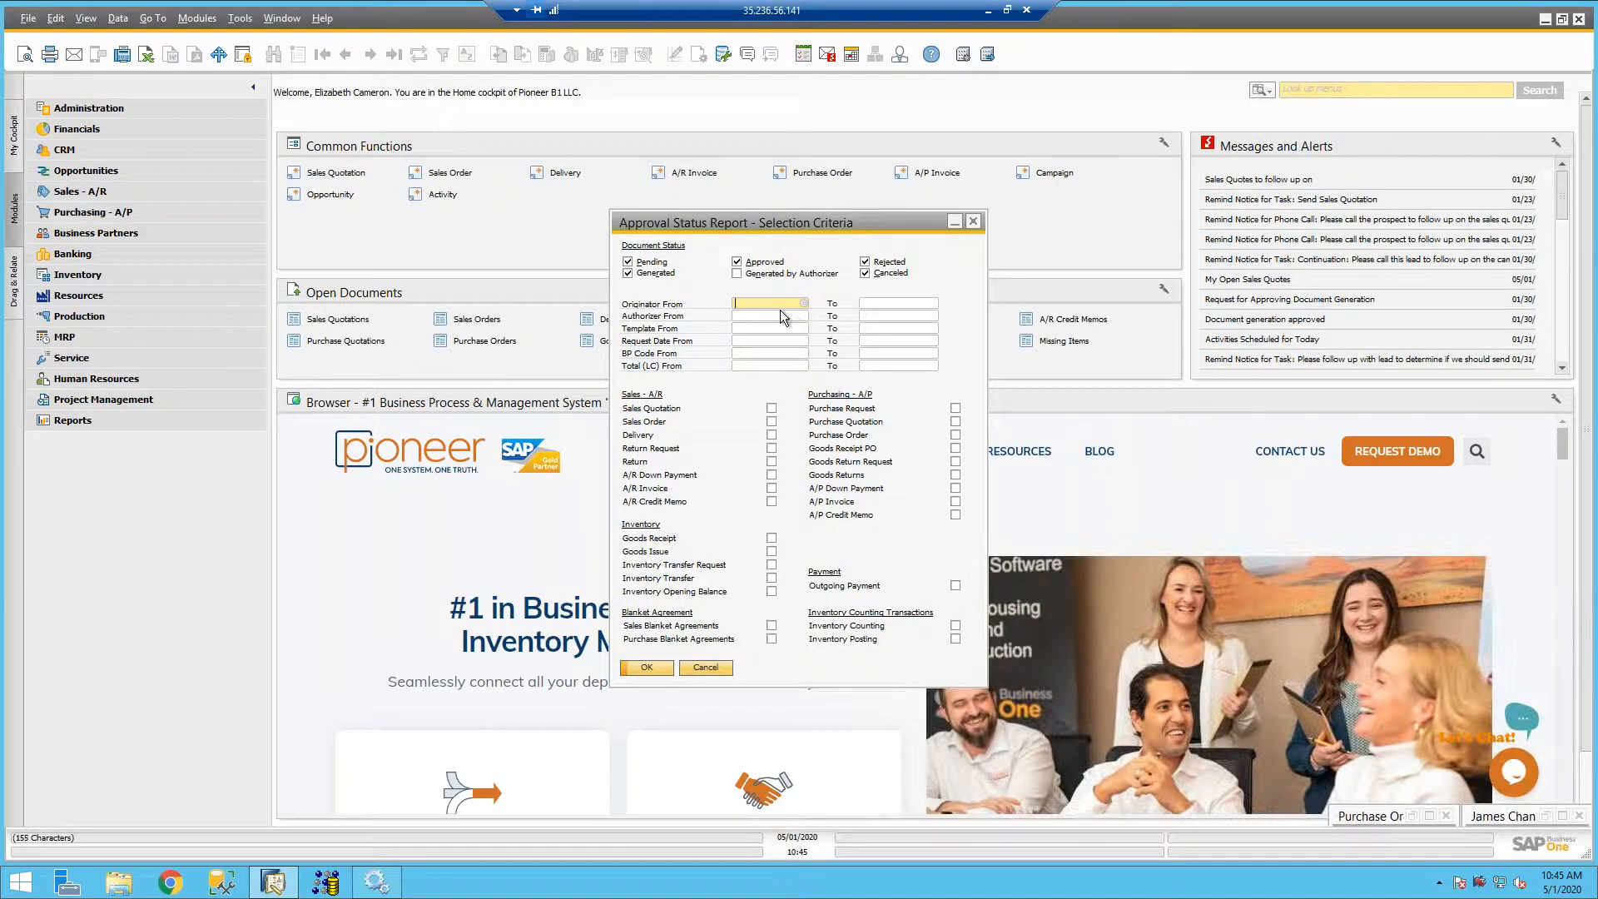
- Set both ends of the Approval Status Report's originator range to the logged-in user
key("Tab")
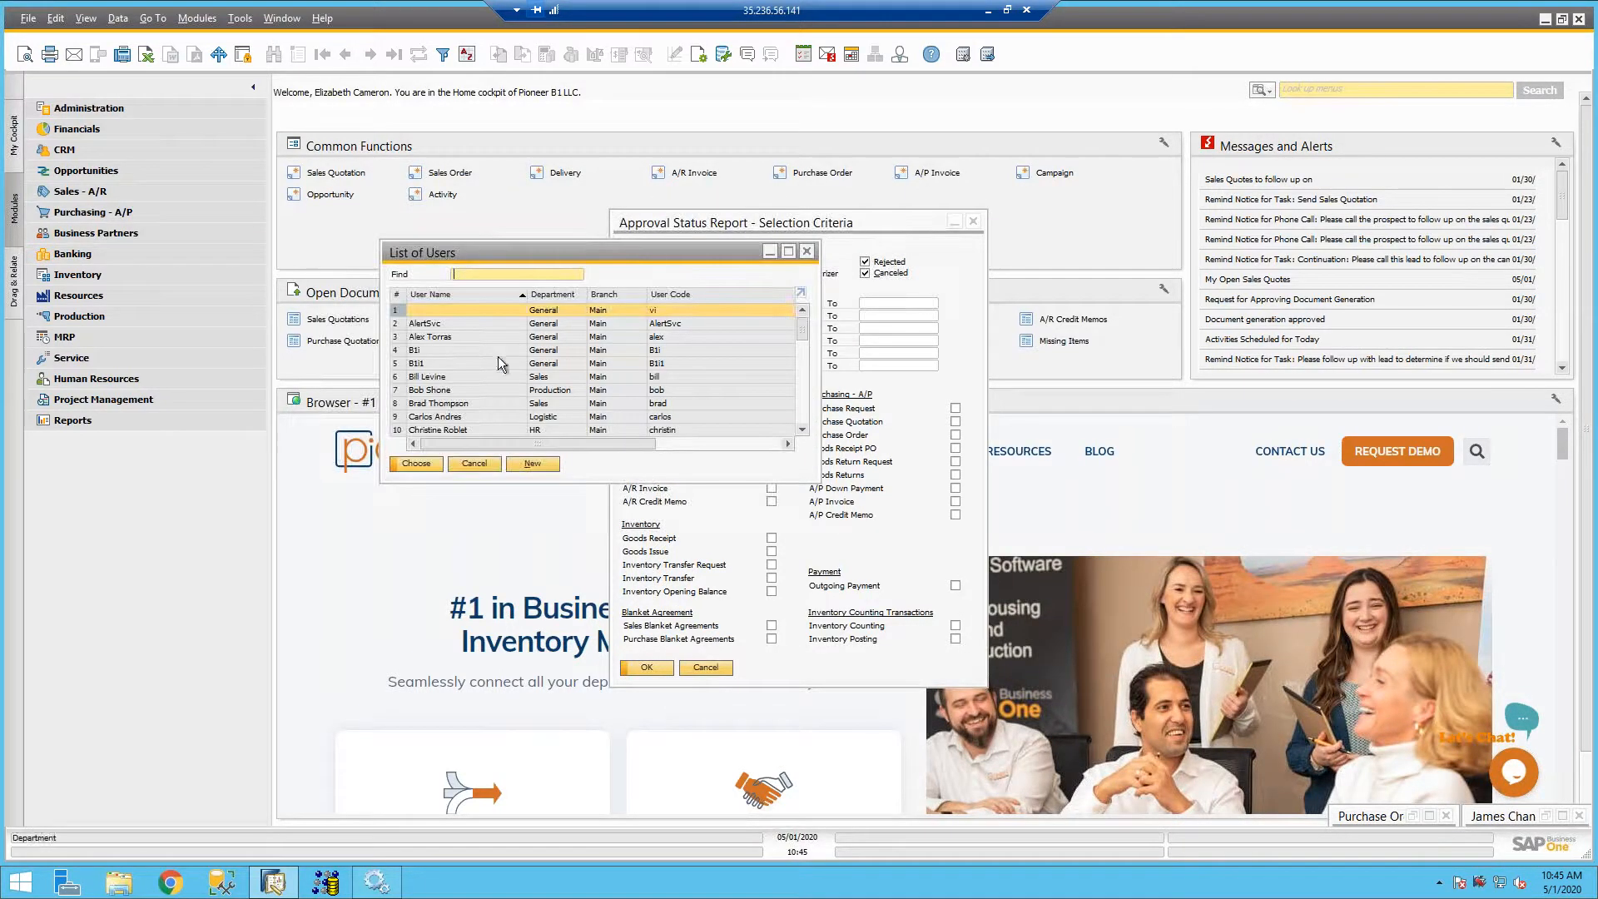
double_click(592, 431)
key("Tab")
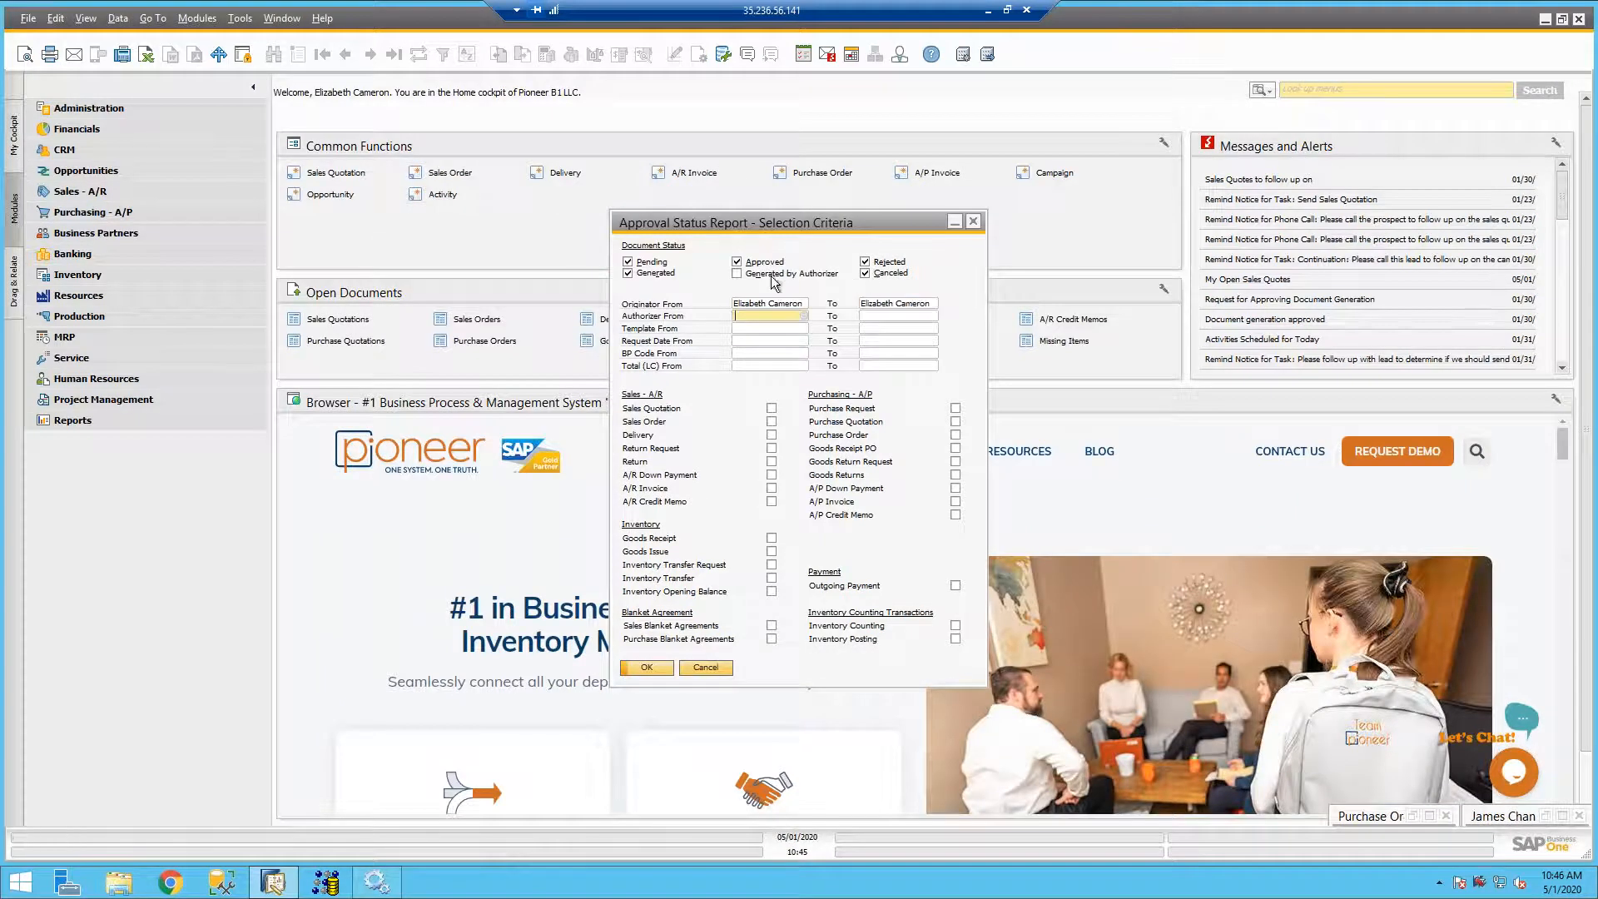
- Try to run the Approval Status Report with only the Rejected document status included
left_click(628, 264)
left_click(865, 274)
left_click(736, 262)
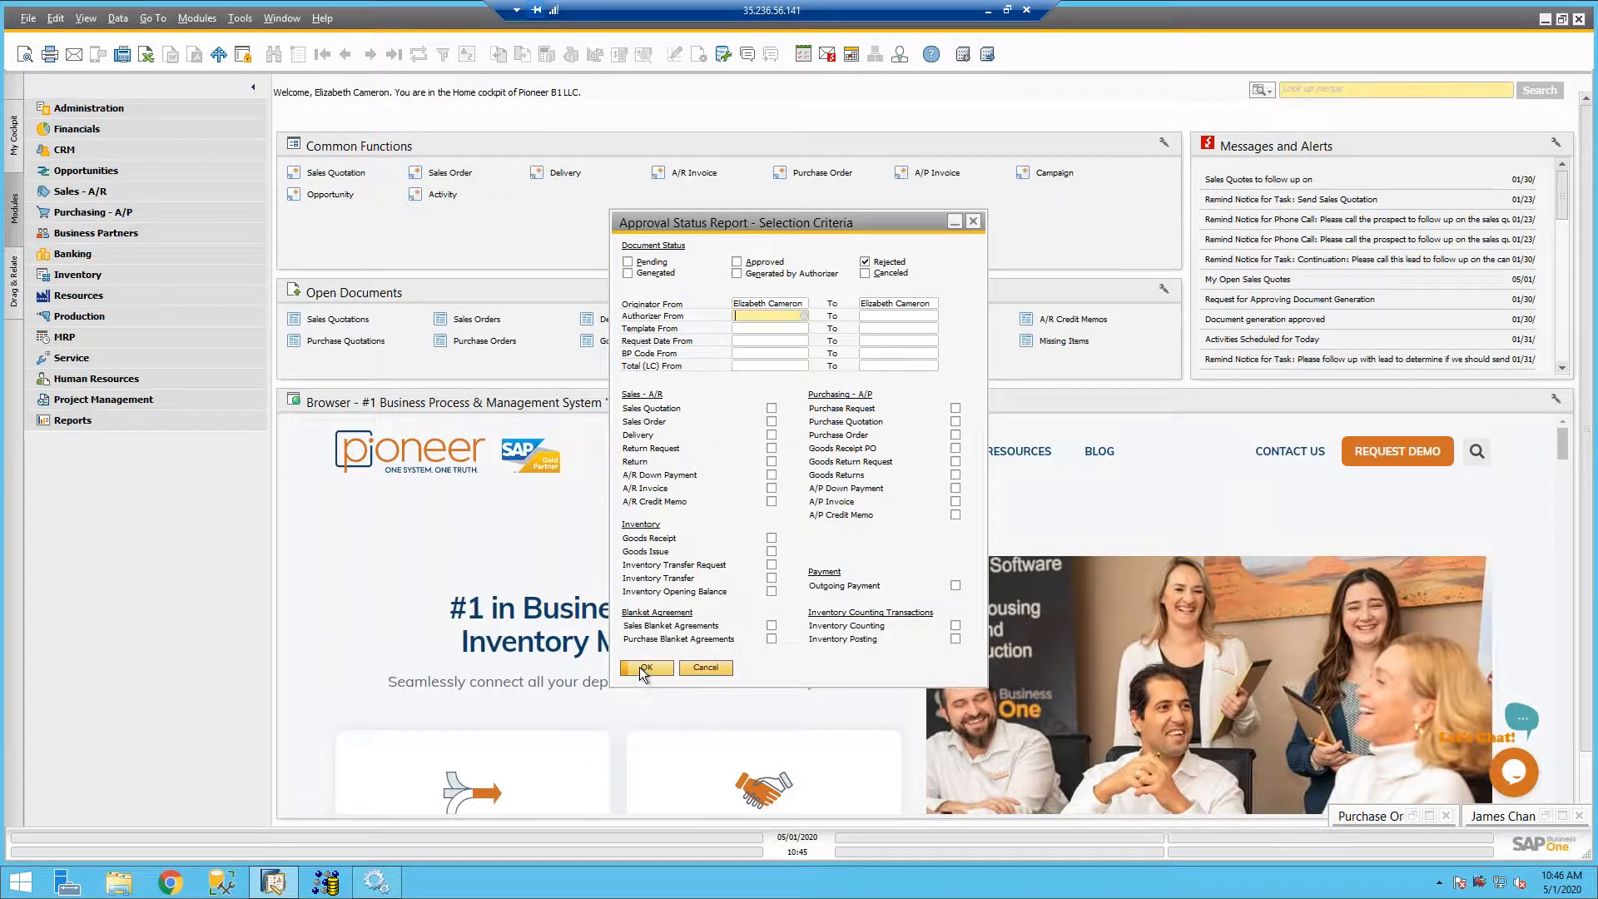
left_click(646, 667)
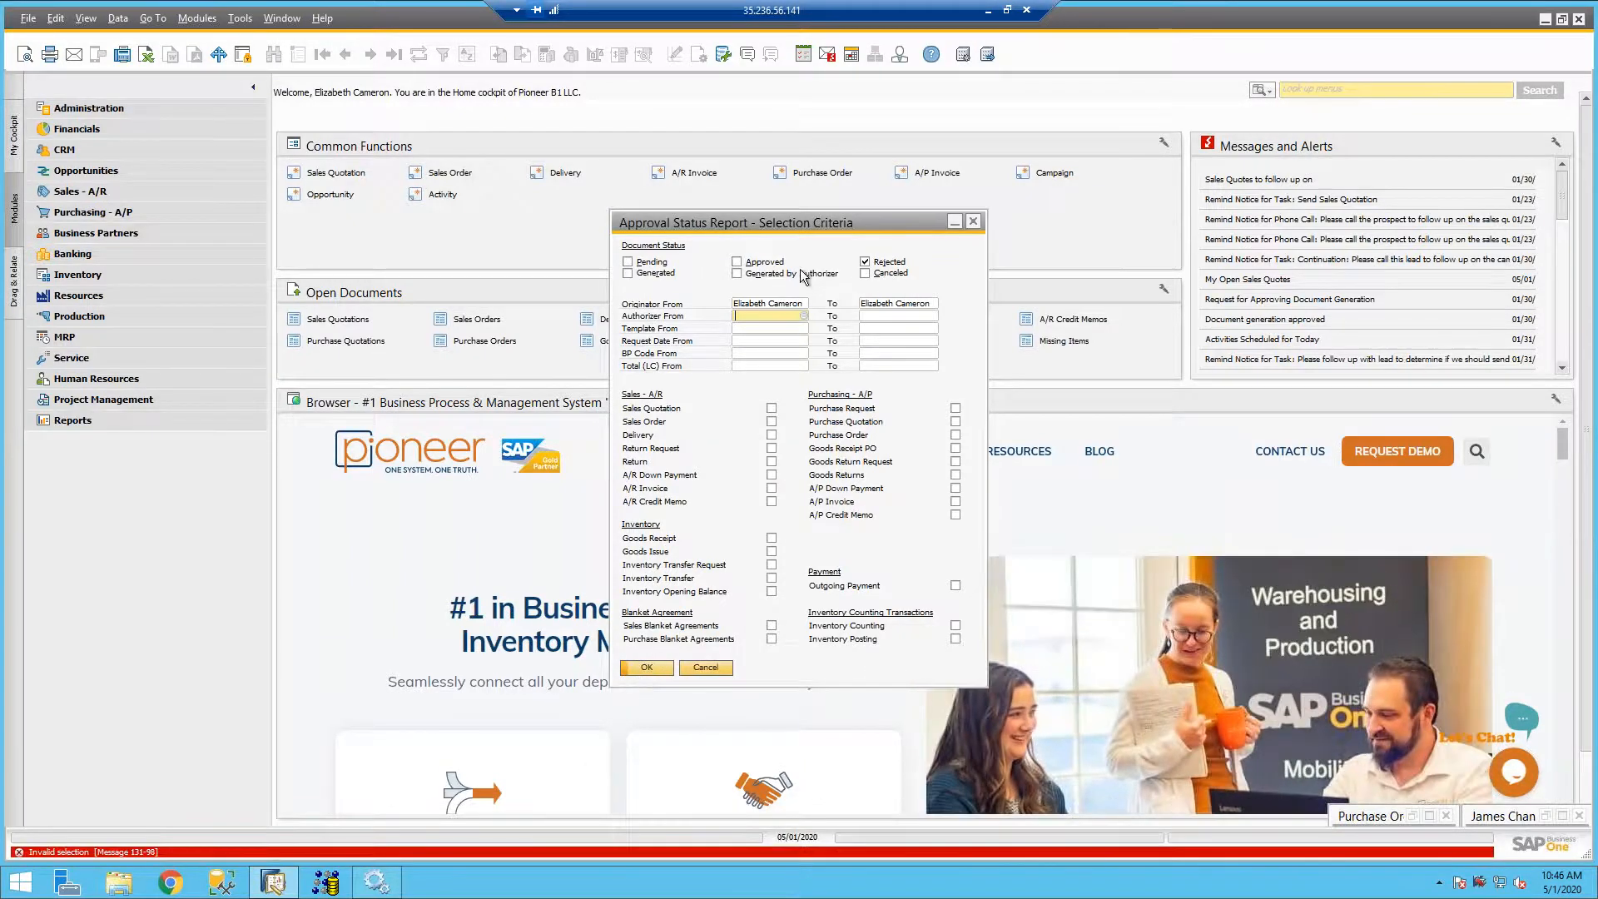
- Exclude Rejected and try to run the report for Pending alone, and again with Pending, Generated and Approved included
left_click(865, 262)
left_click(653, 257)
left_click(642, 672)
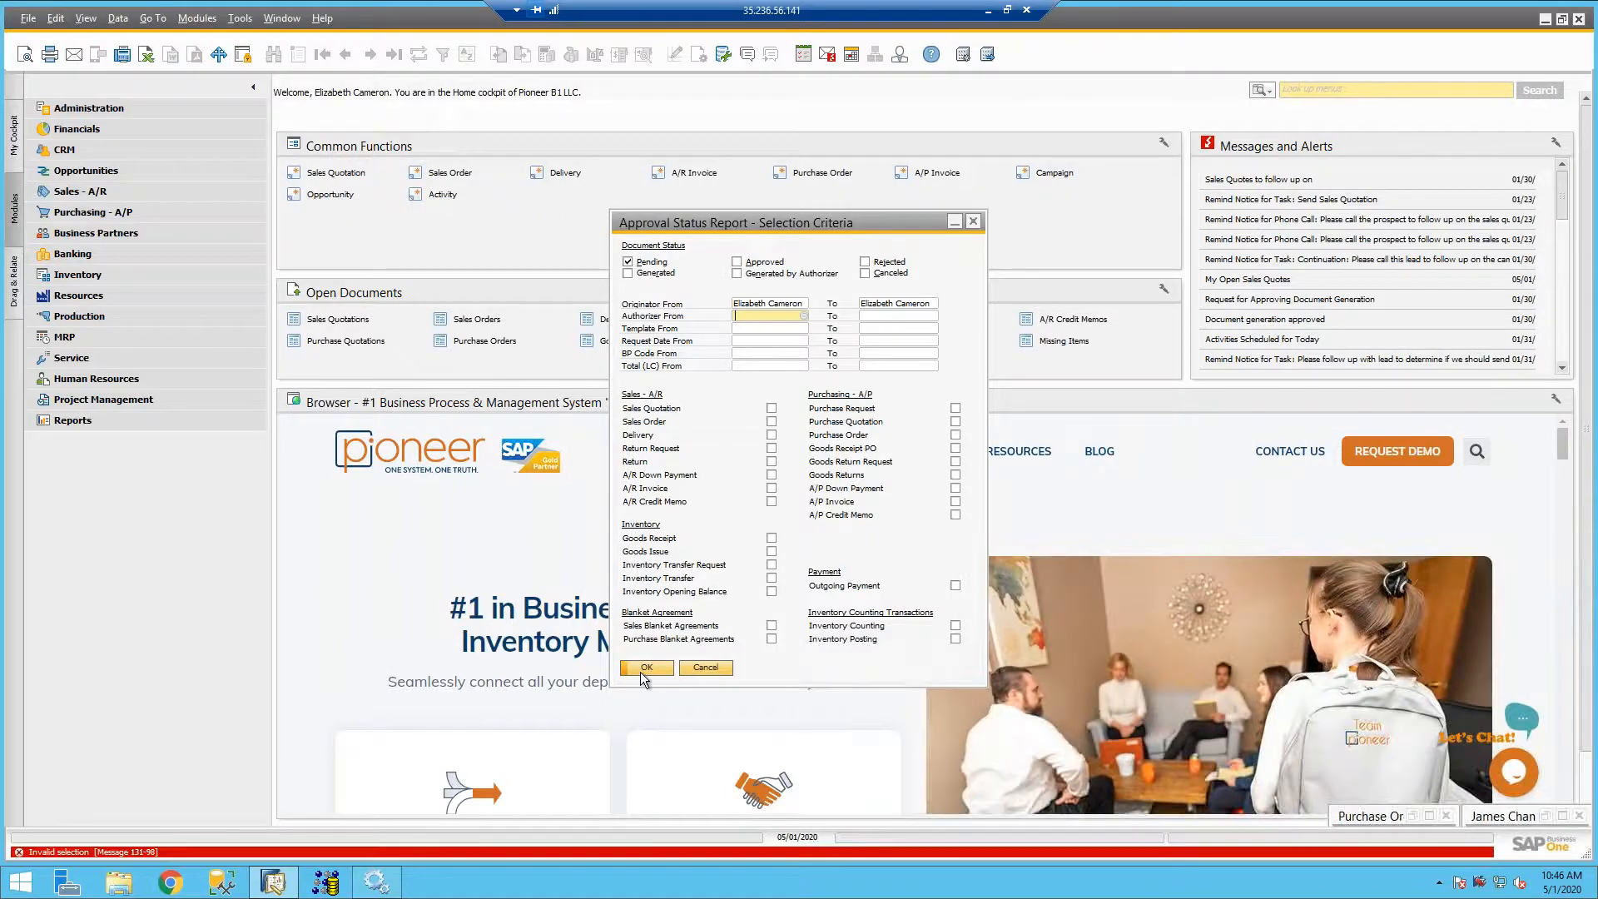
left_click(628, 273)
left_click(737, 262)
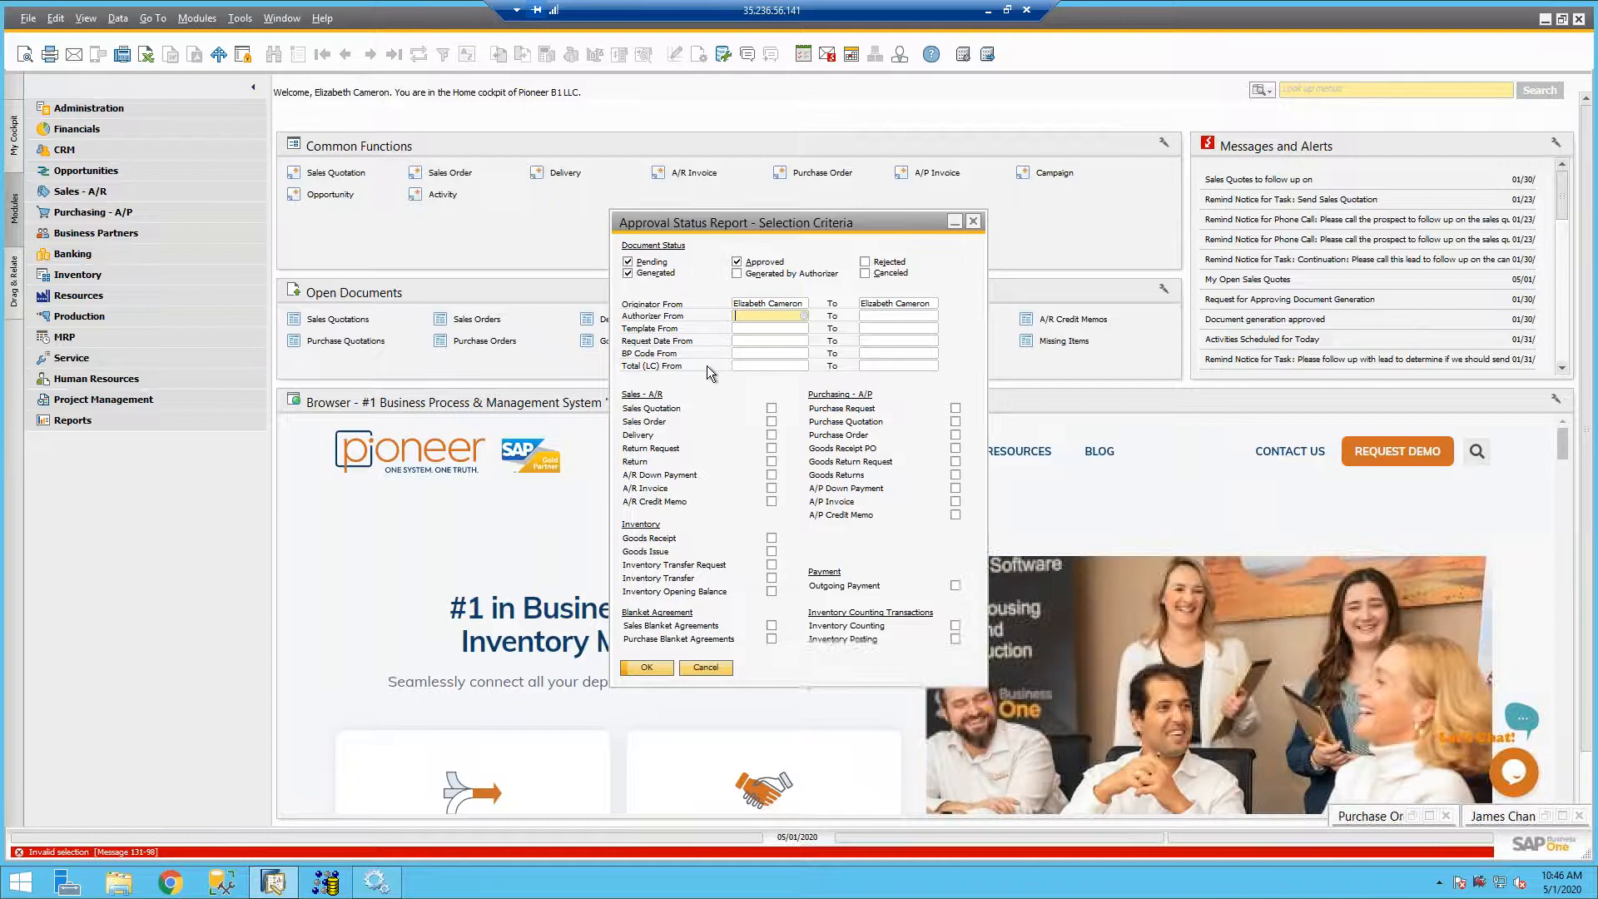
left_click(642, 670)
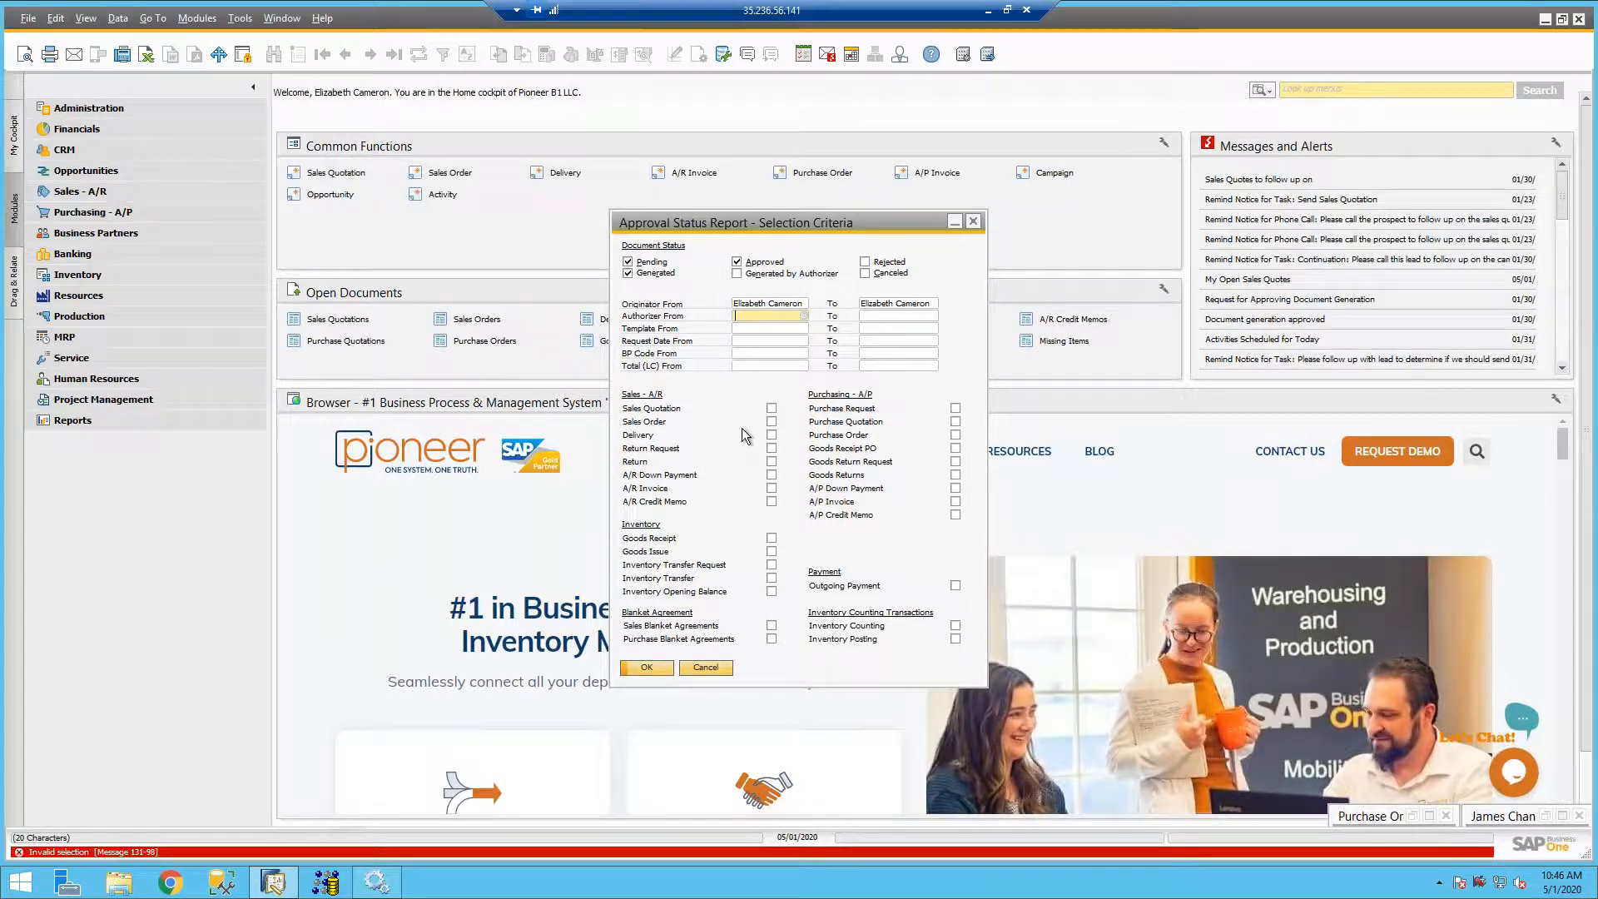
- Run the Approval Status Report for sales quotations with Pending, Approved and Canceled statuses, and maximize the result
left_click(772, 408)
left_click(628, 273)
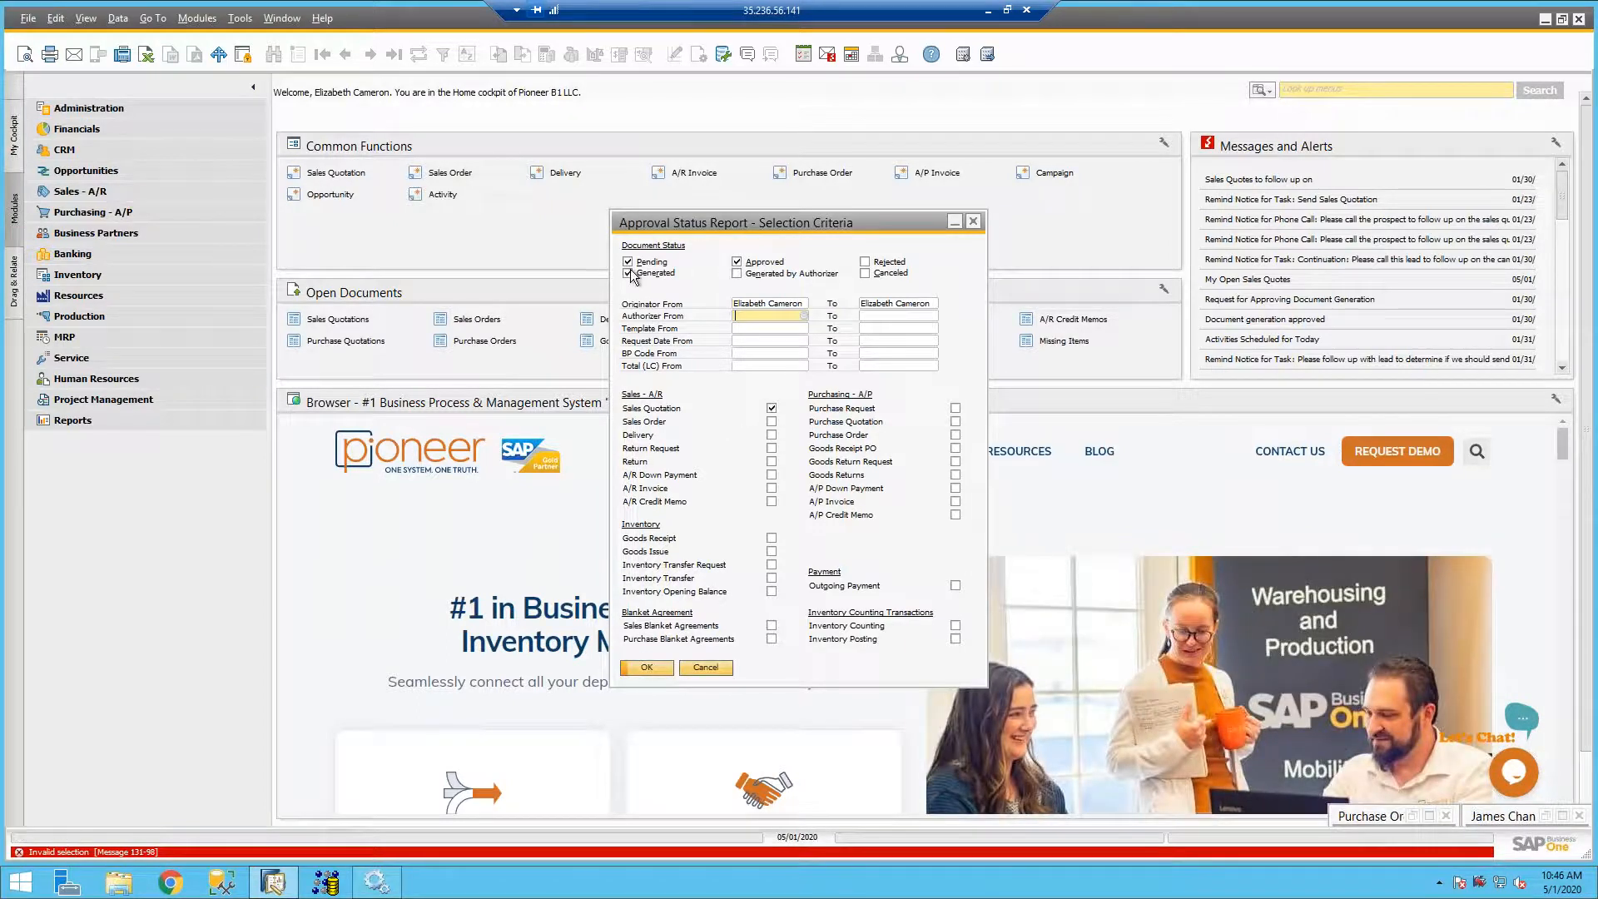
left_click(864, 273)
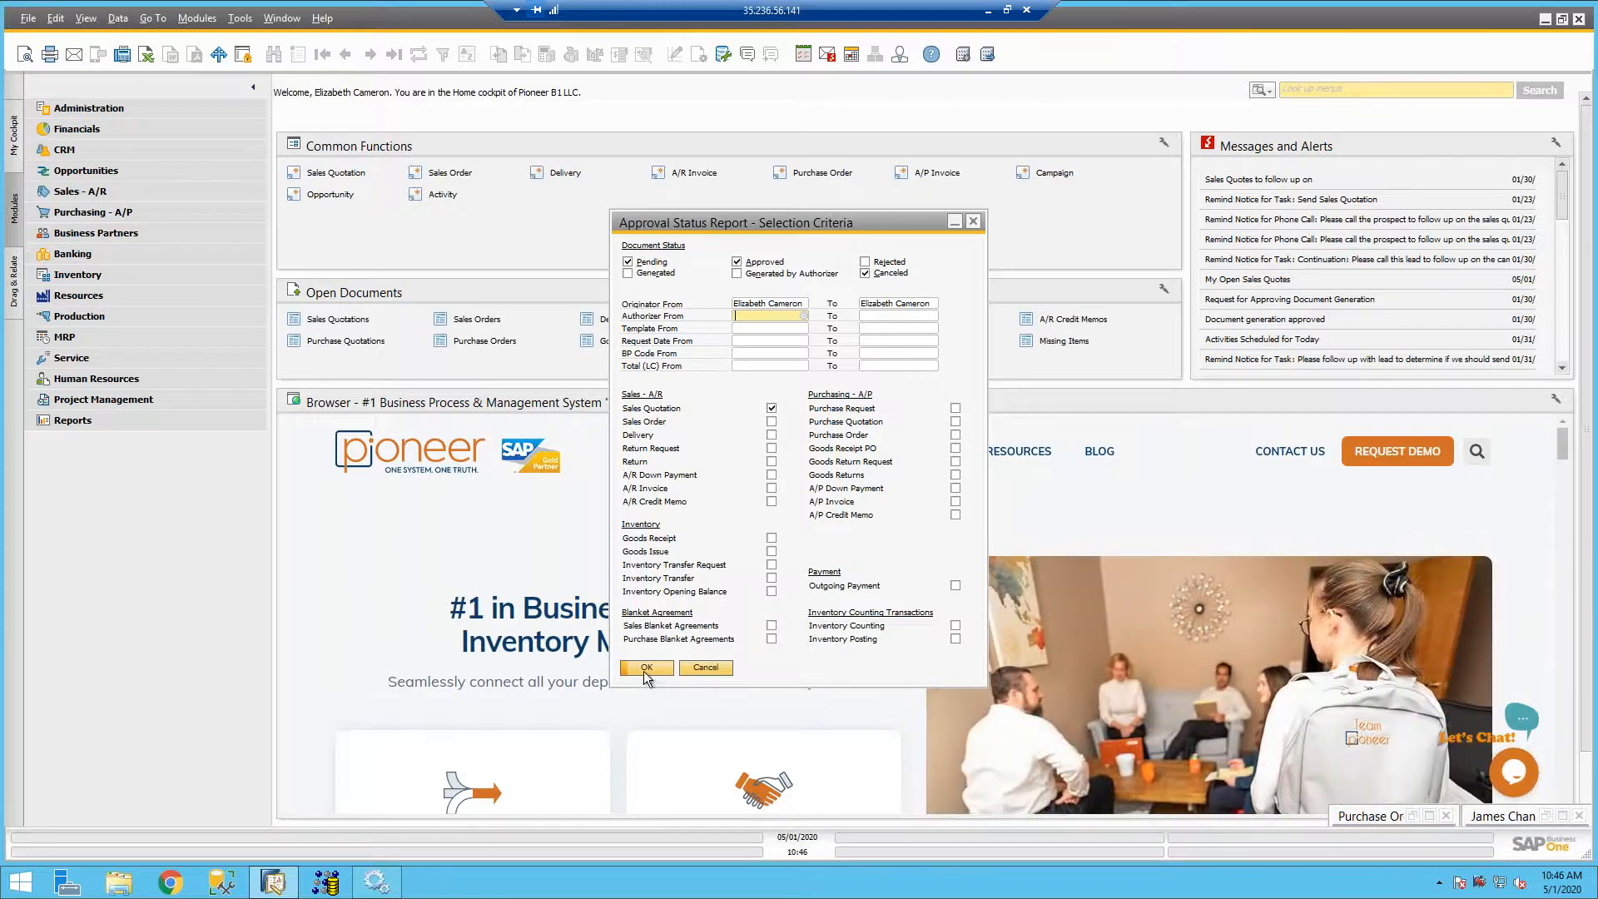
left_click(647, 668)
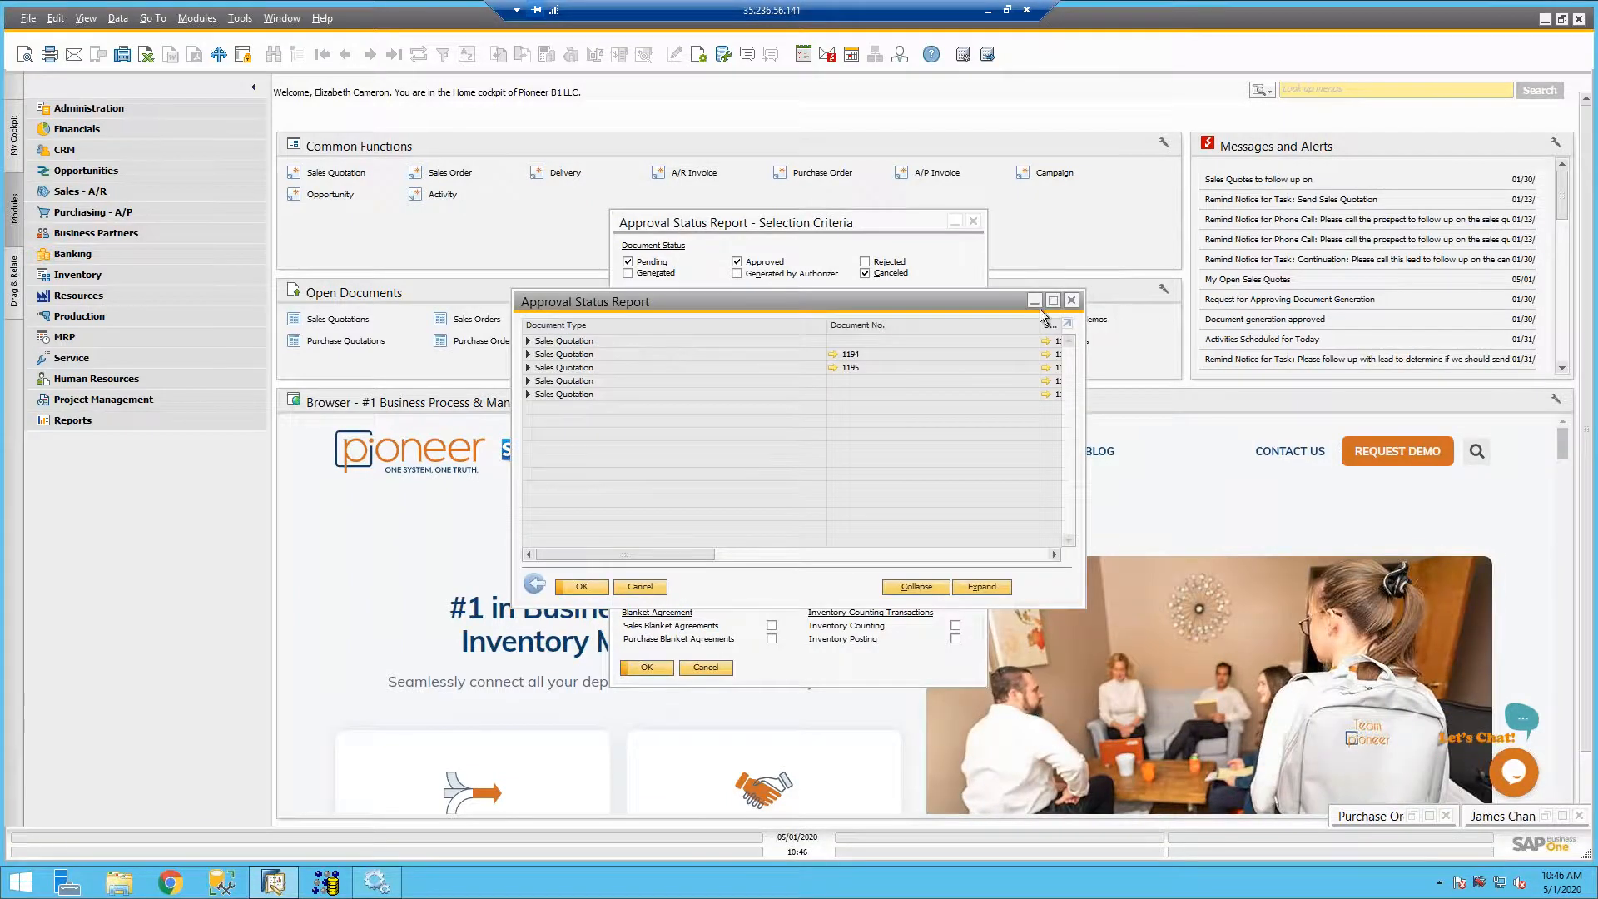
left_click(1053, 299)
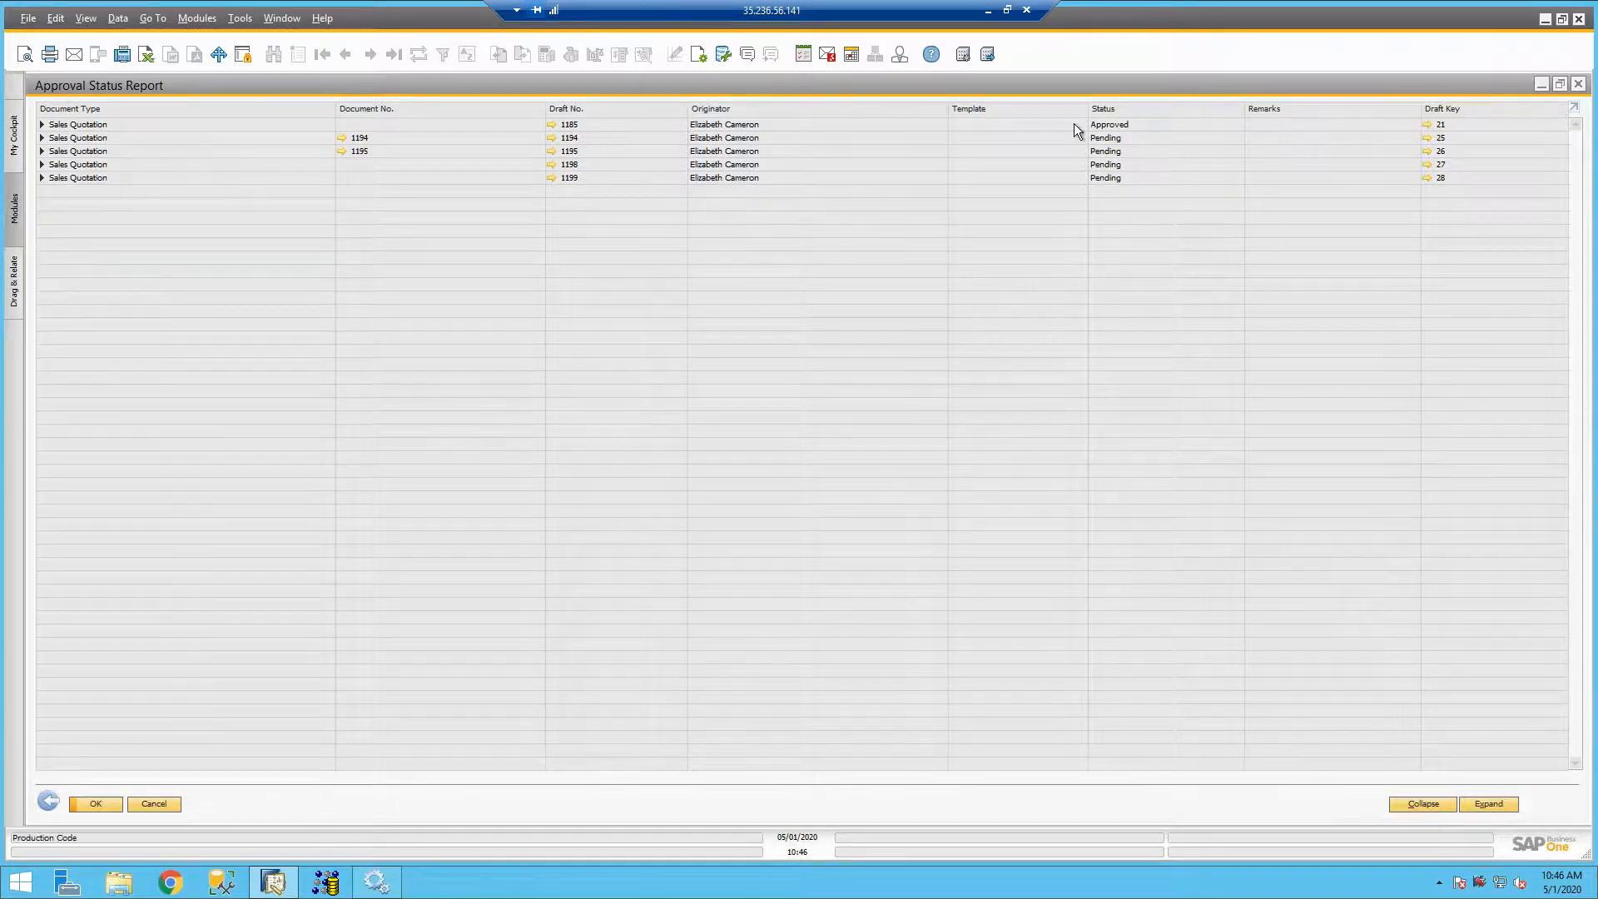
- Add the approved sales quotation draft as a document despite its earlier posting date, and close the quotation and report windows
left_click(1428, 125)
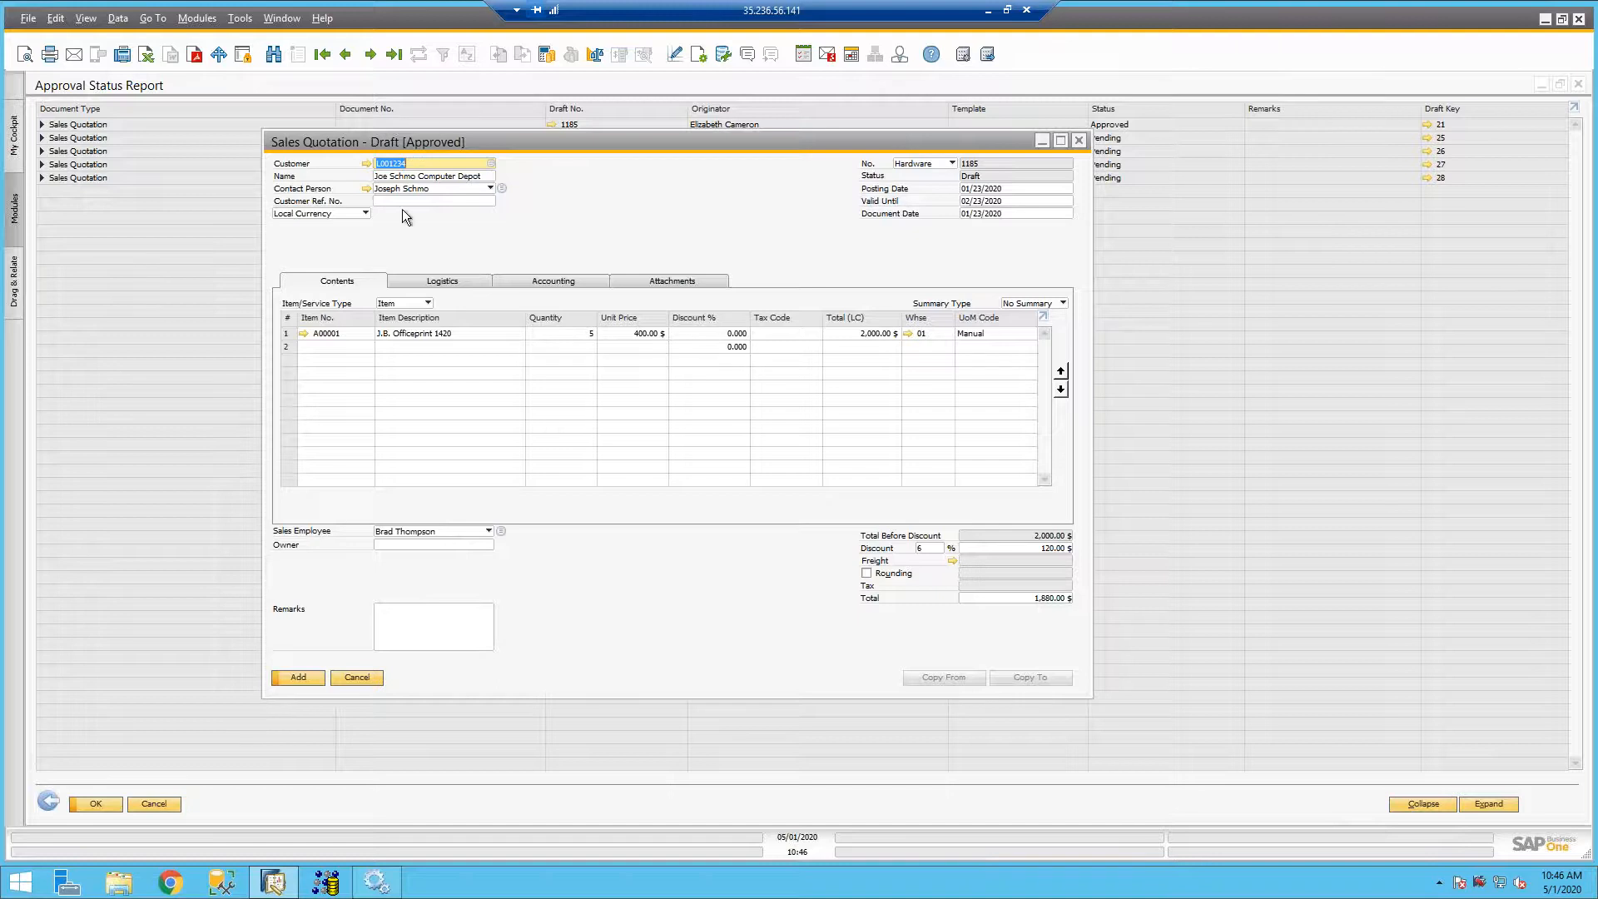
left_click(295, 679)
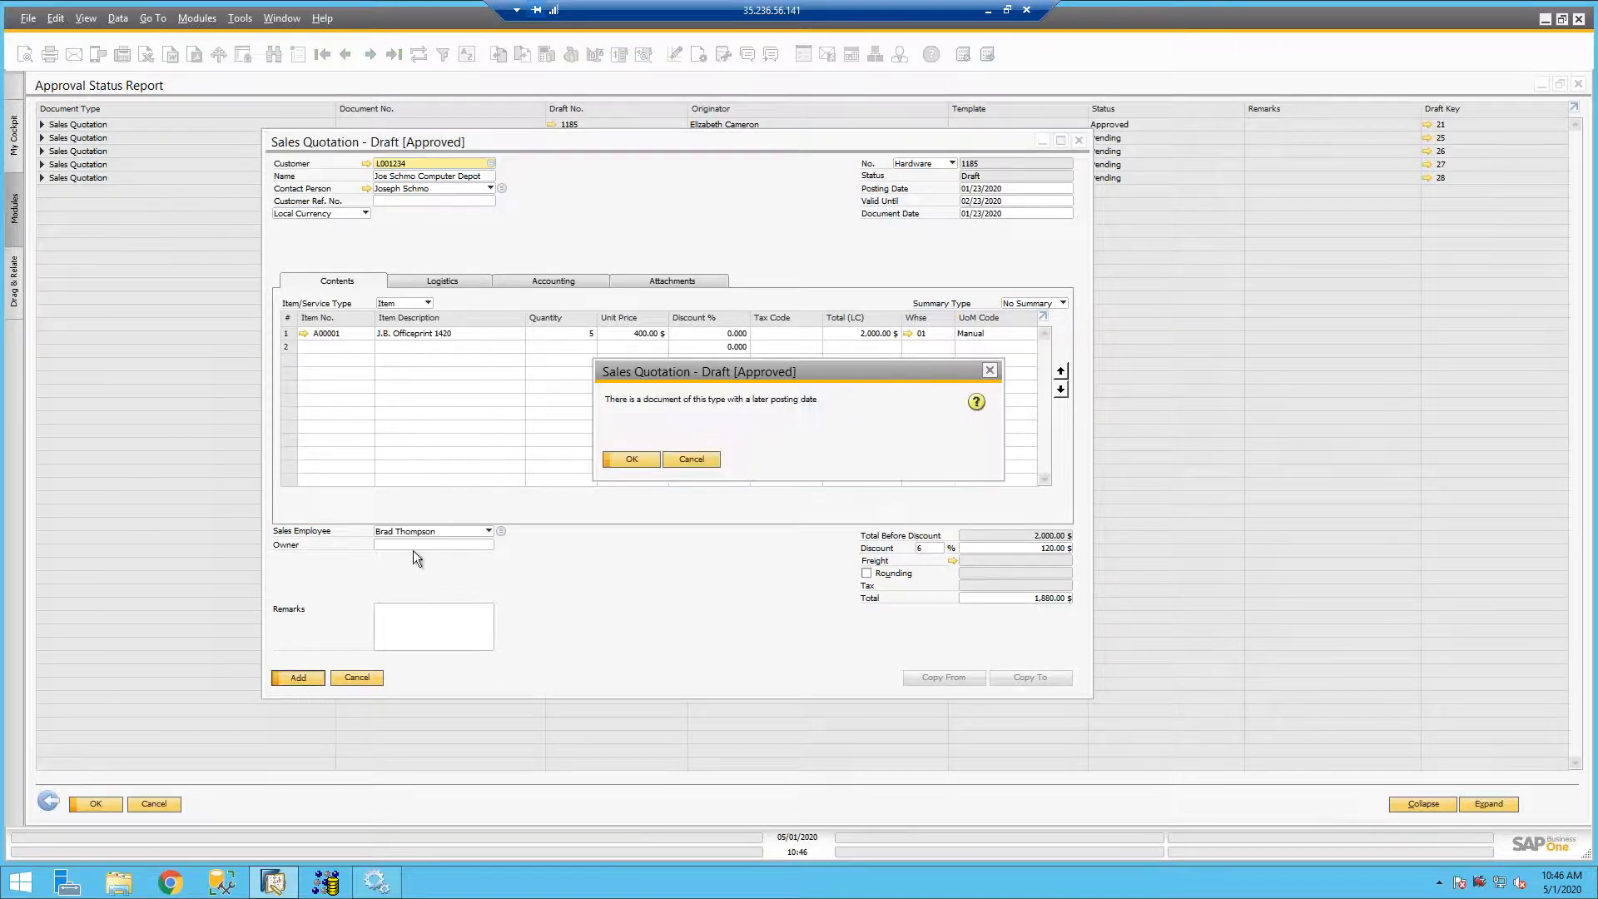
left_click(617, 464)
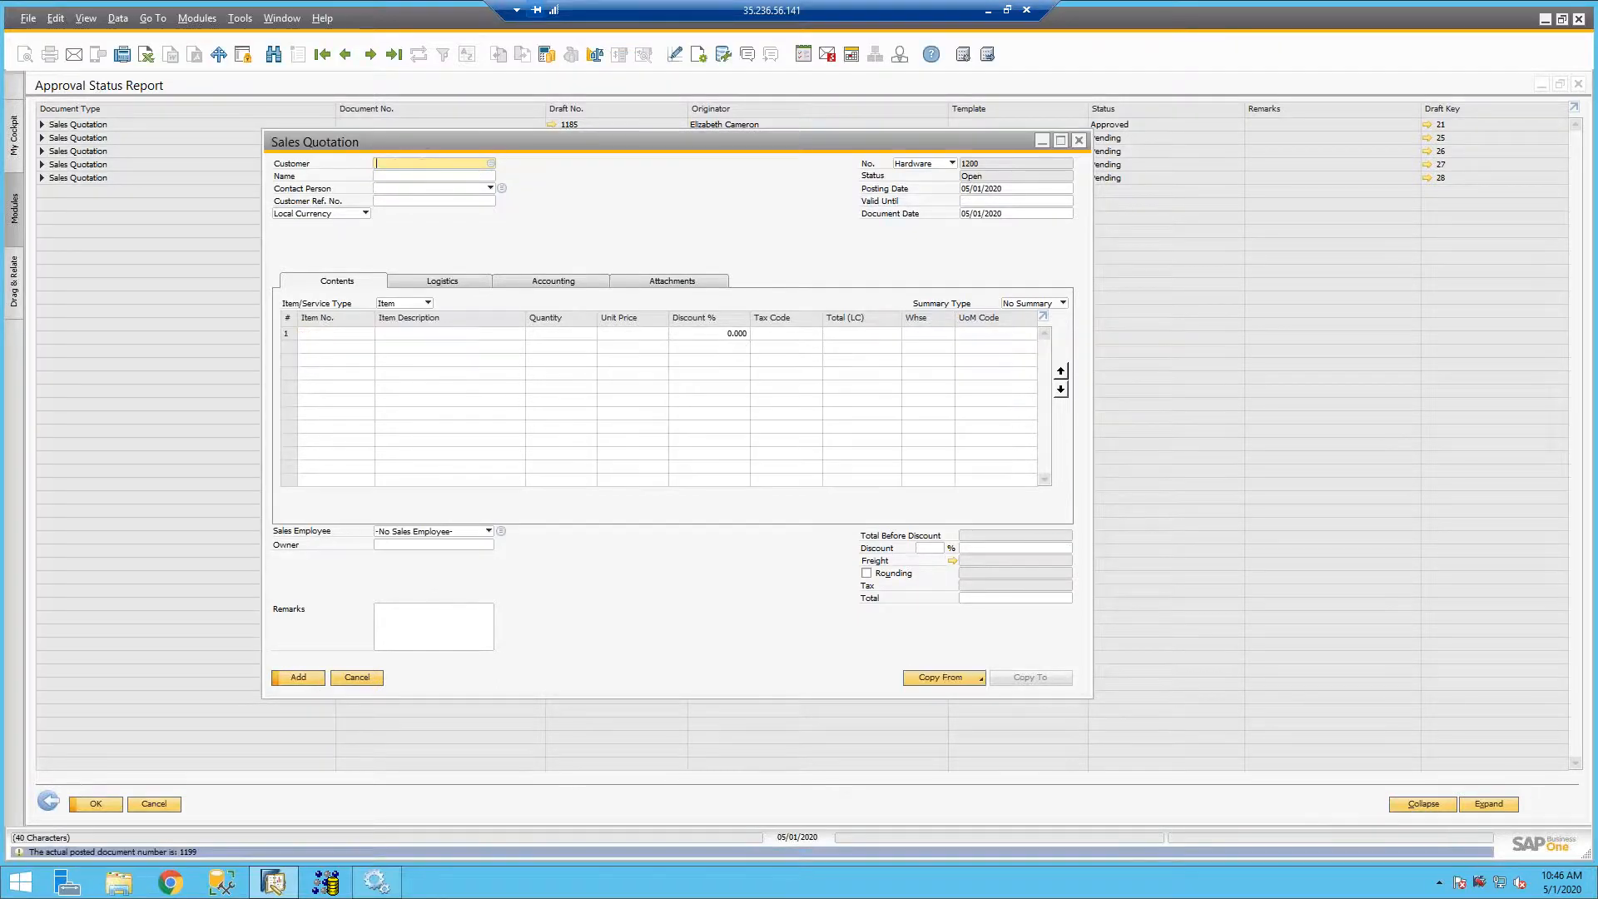
left_click(1080, 142)
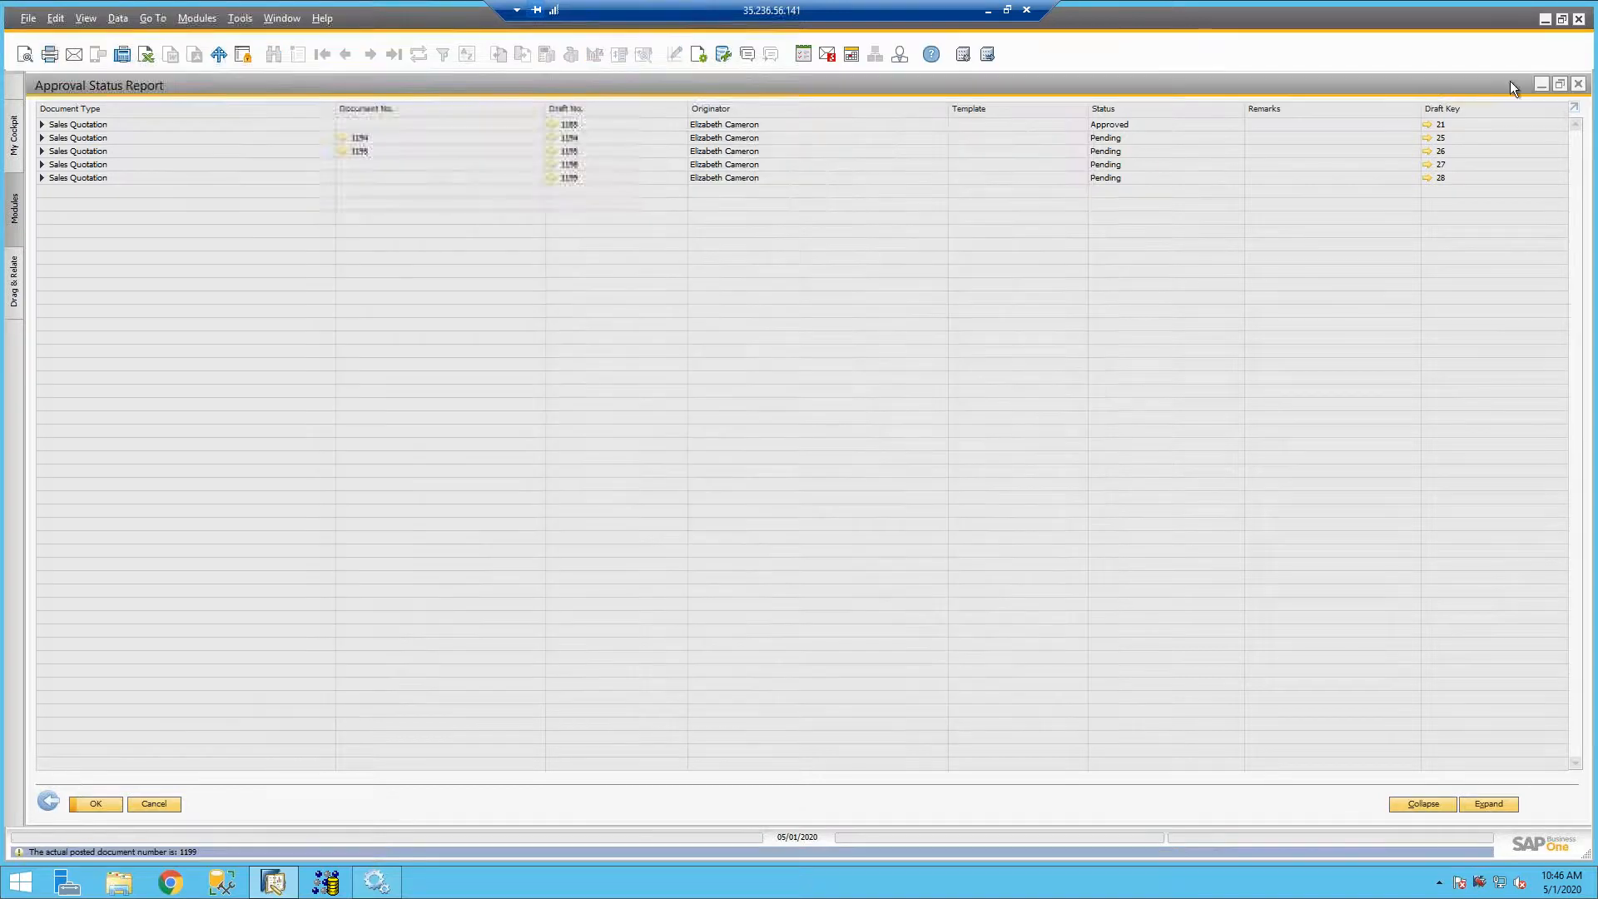
left_click(1579, 84)
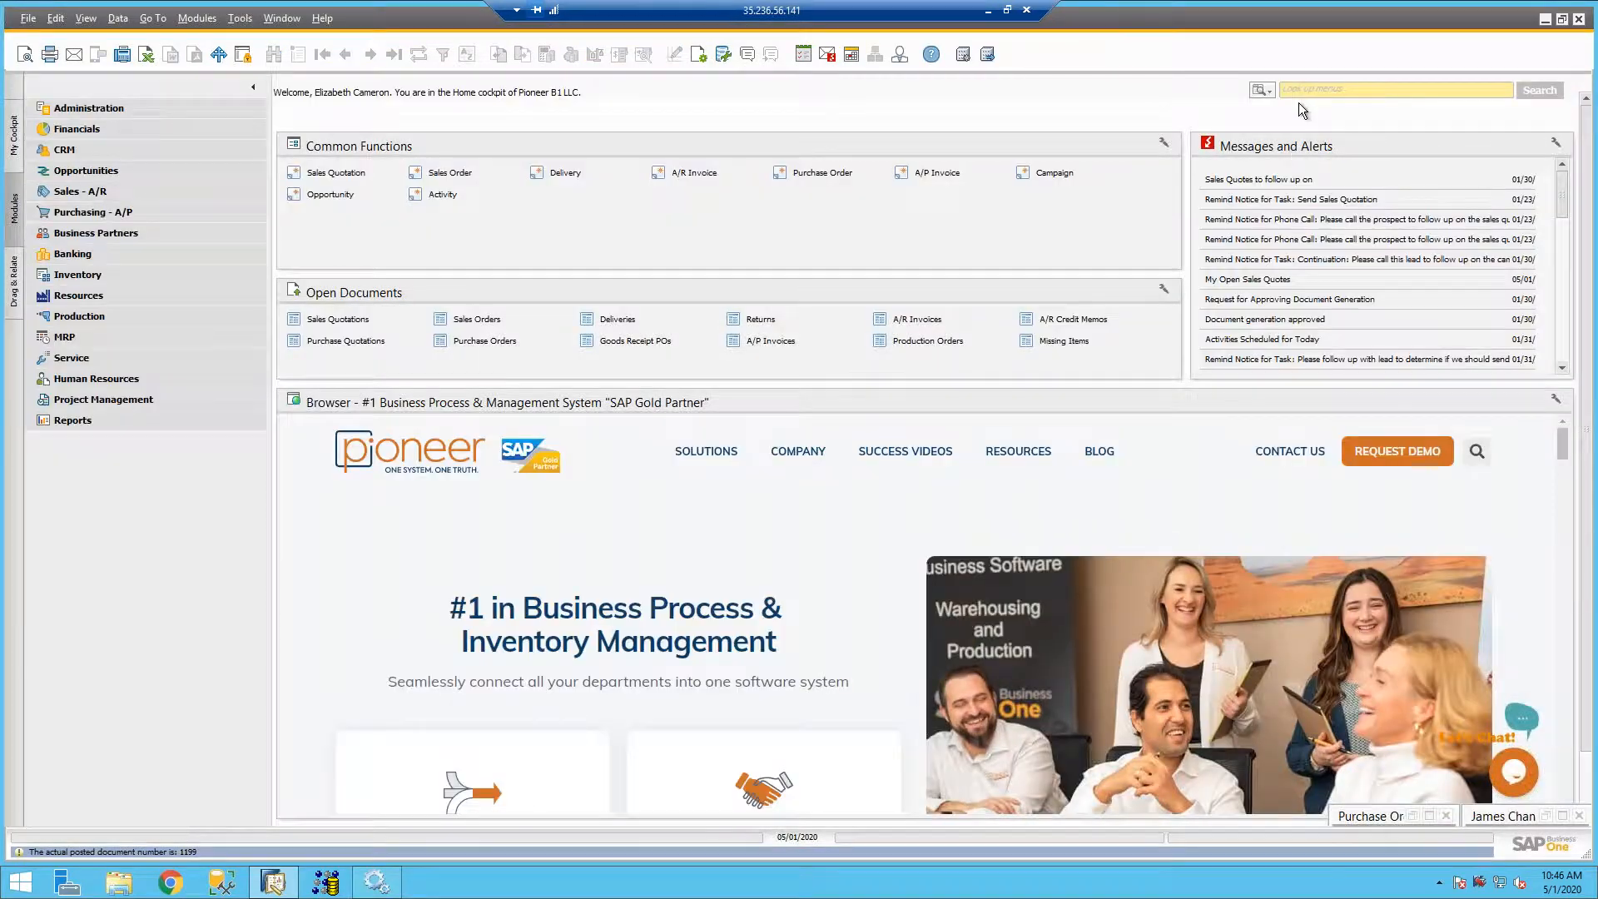
- Open the Approval Decision Report through a menu search for "approv"
left_click(1297, 96)
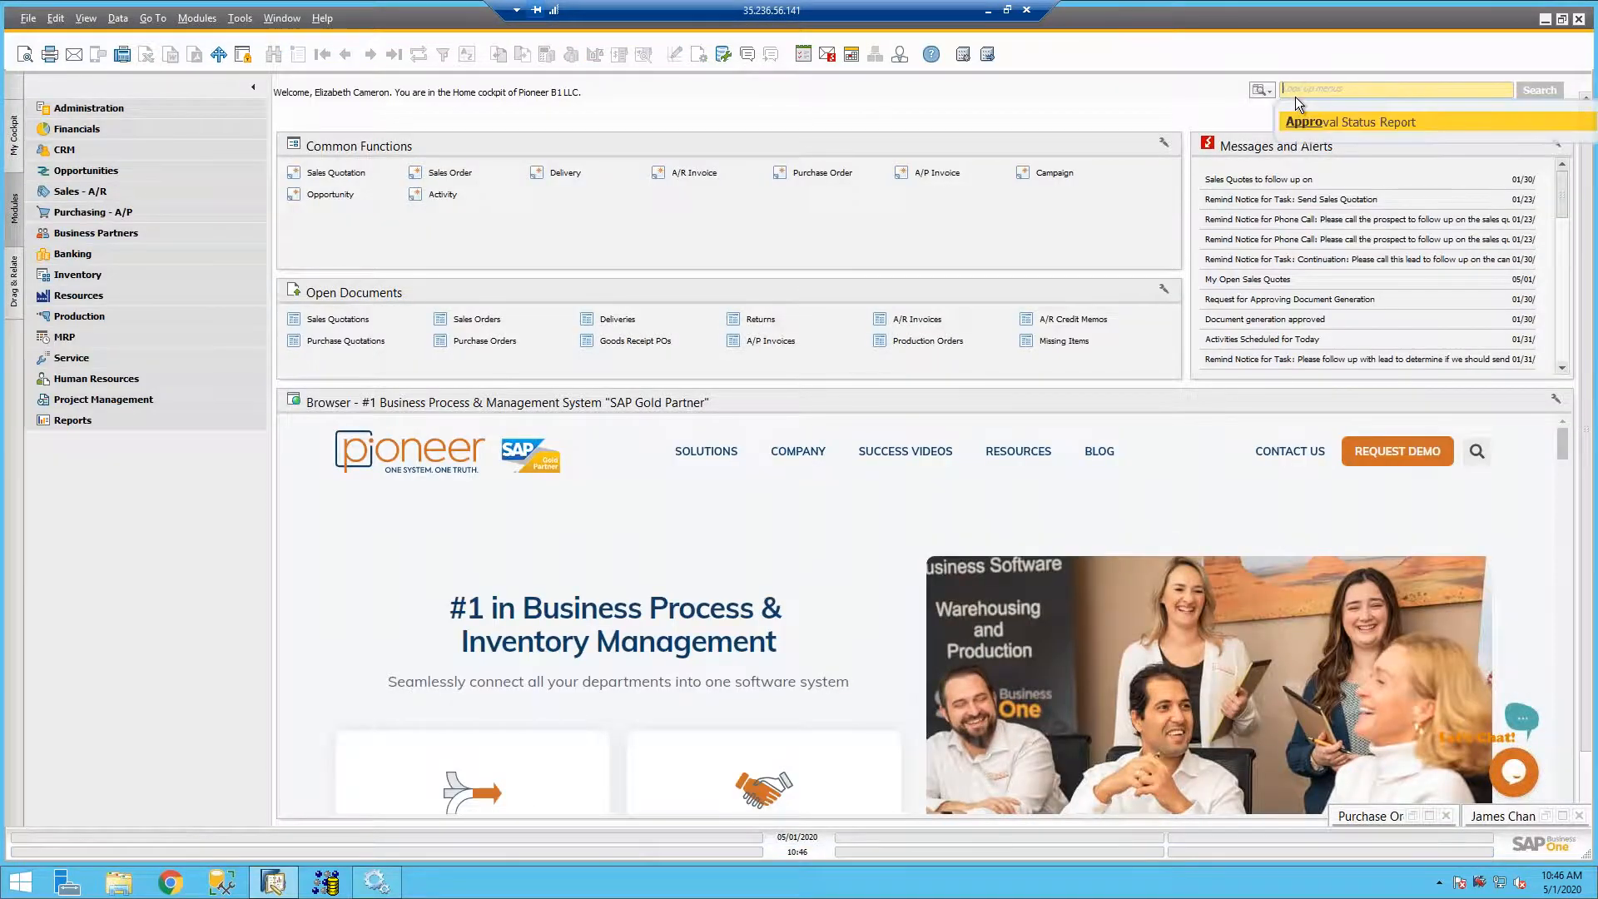
type("approv")
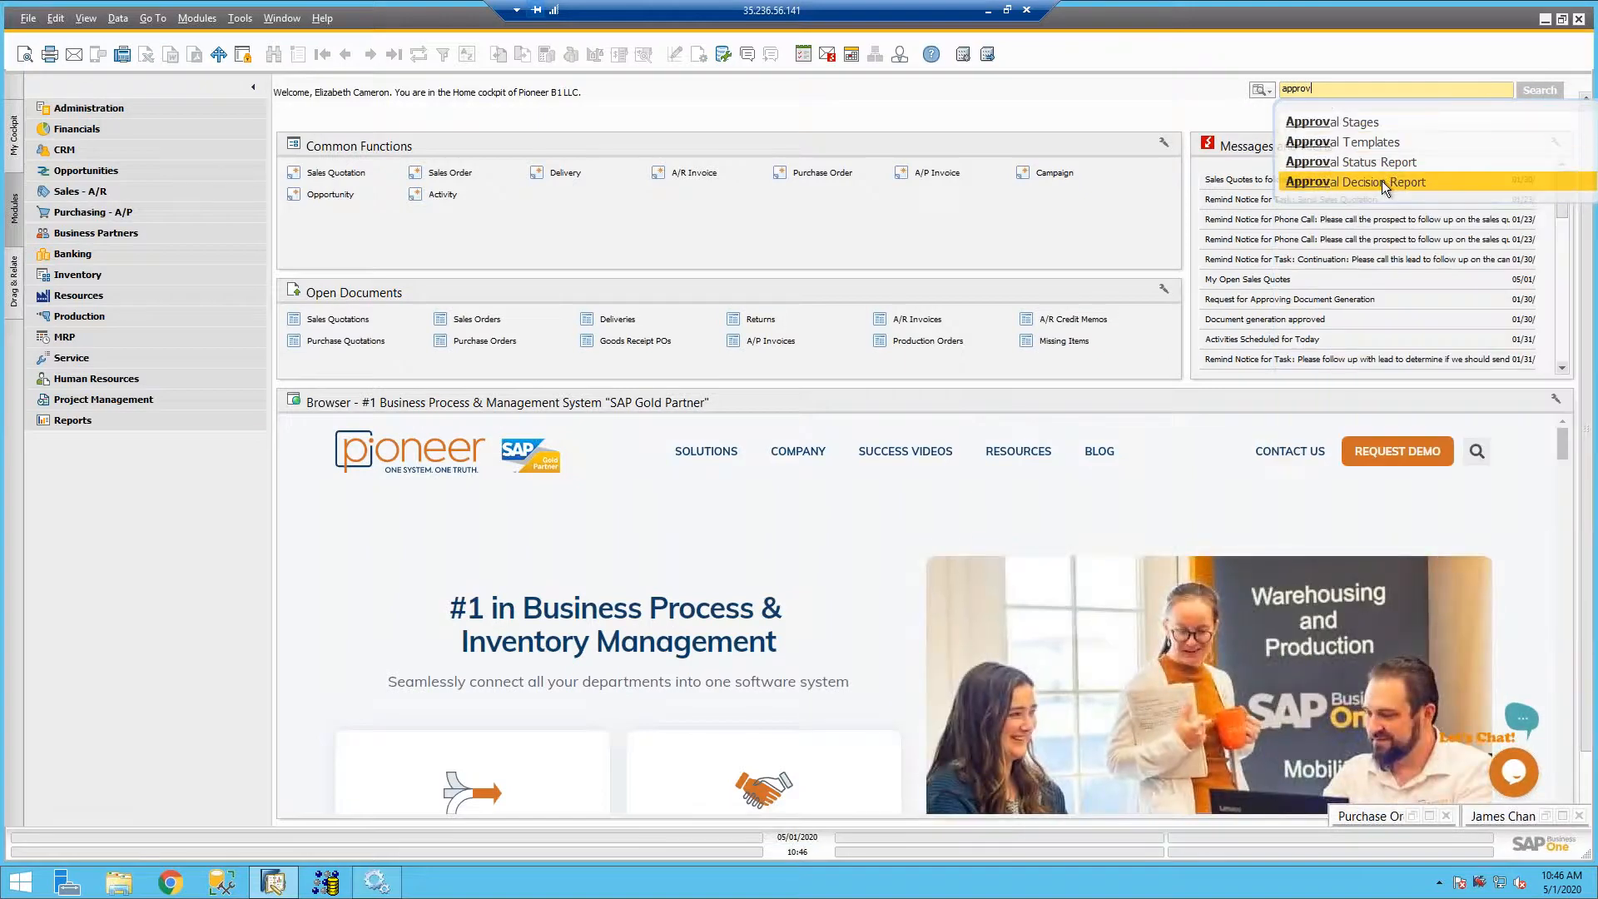
left_click(1382, 182)
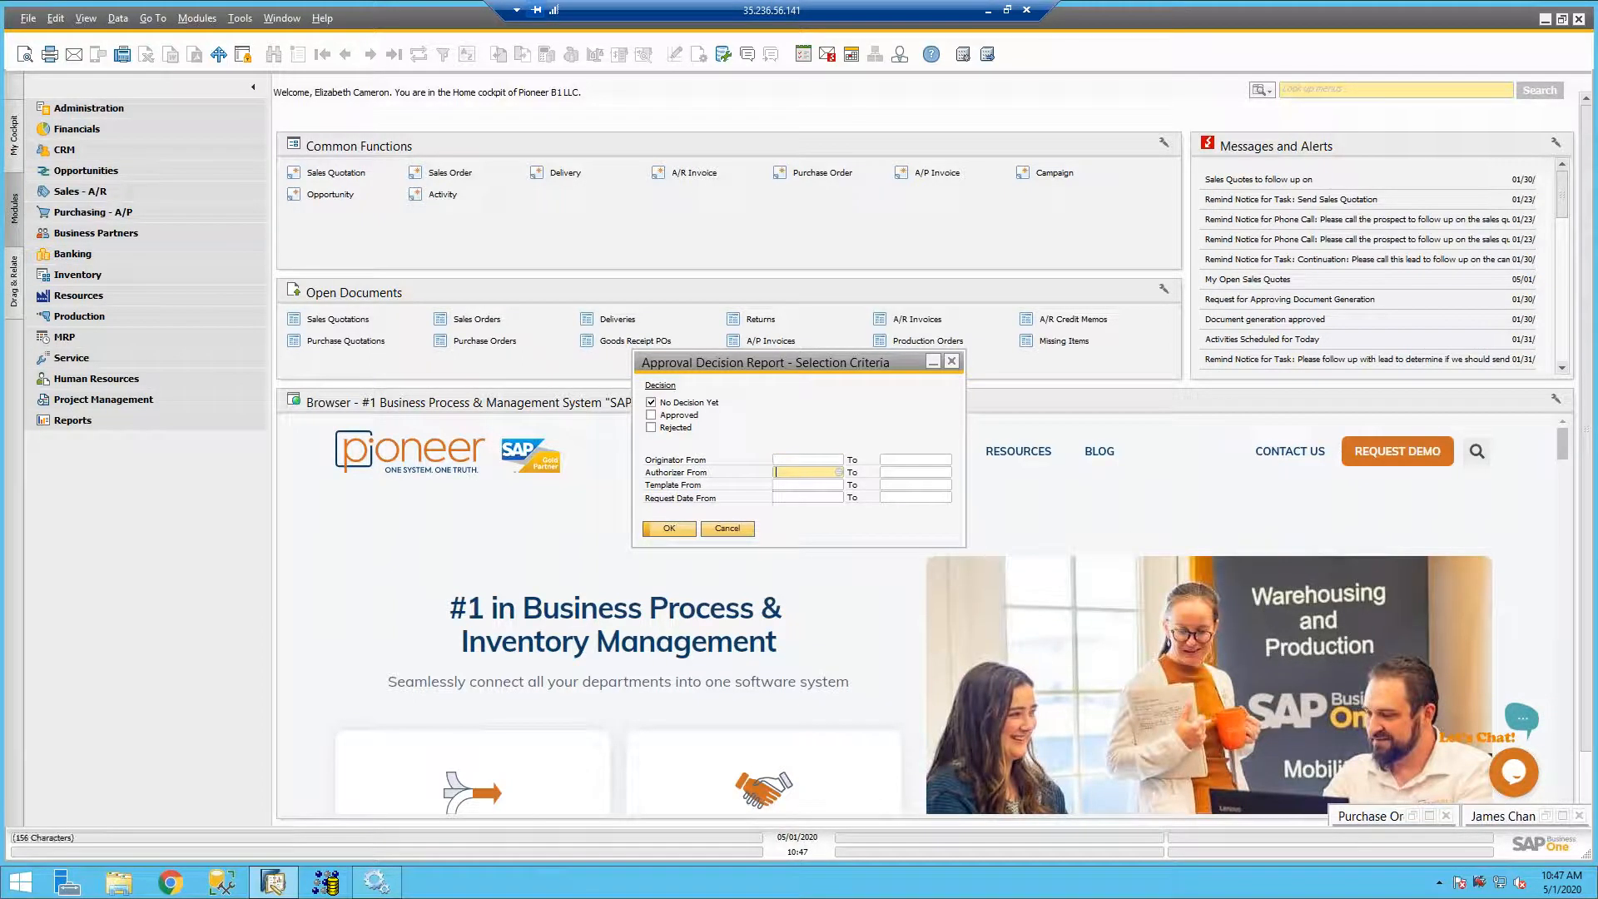
- Run the Approval Decision Report for No Decision Yet items with the logged-in user as authorizer, and maximize the result
key("Tab")
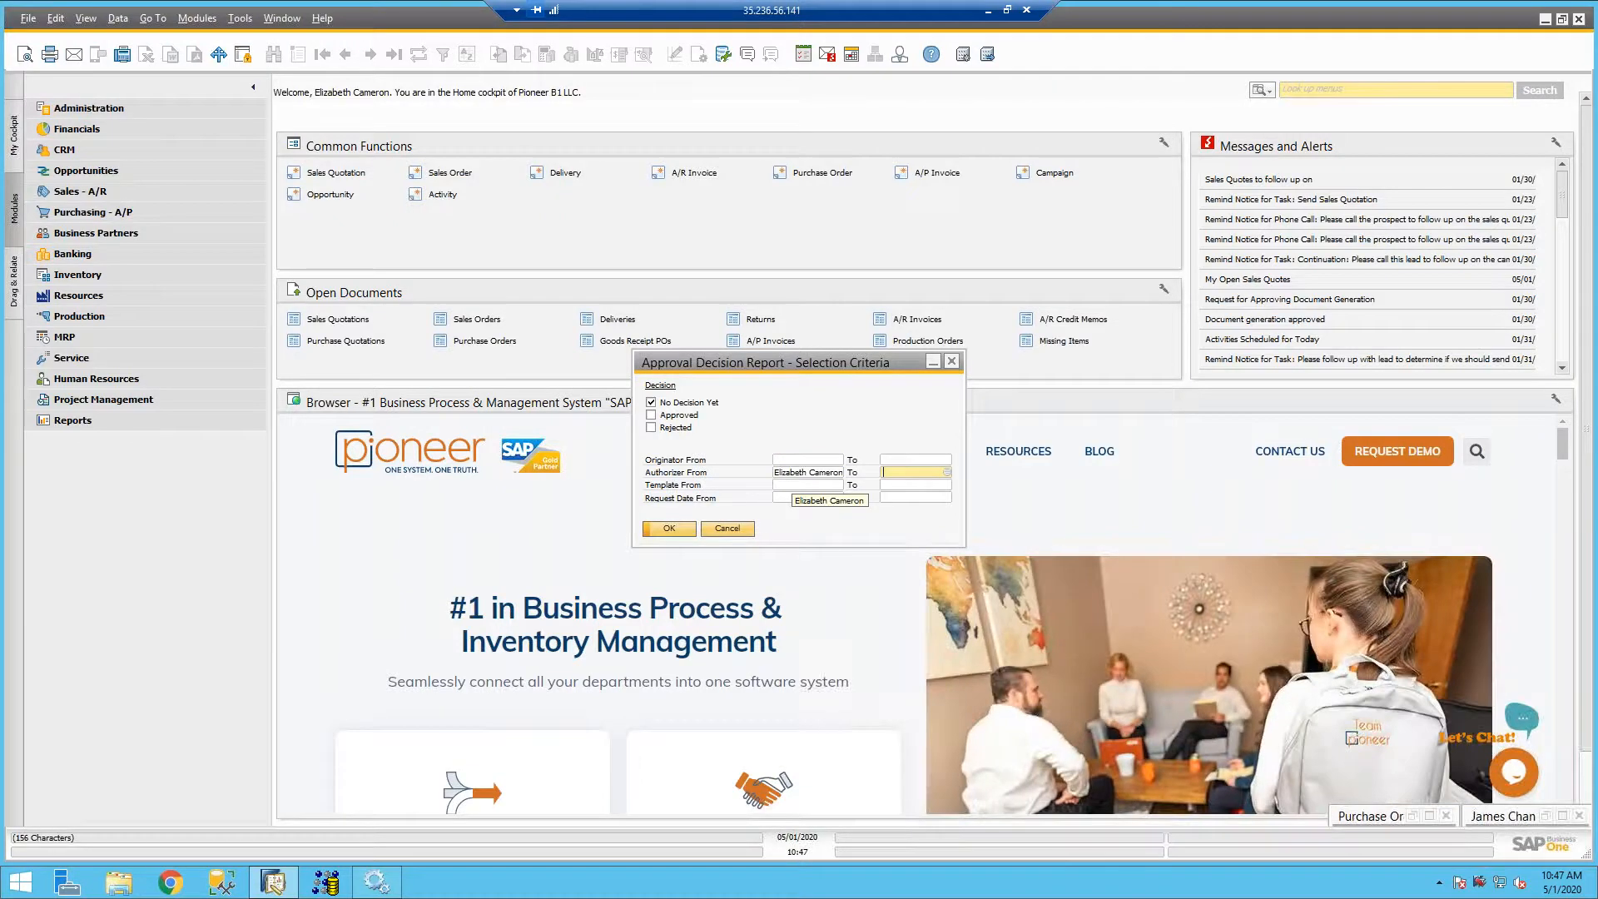
type("eliza")
key("Tab")
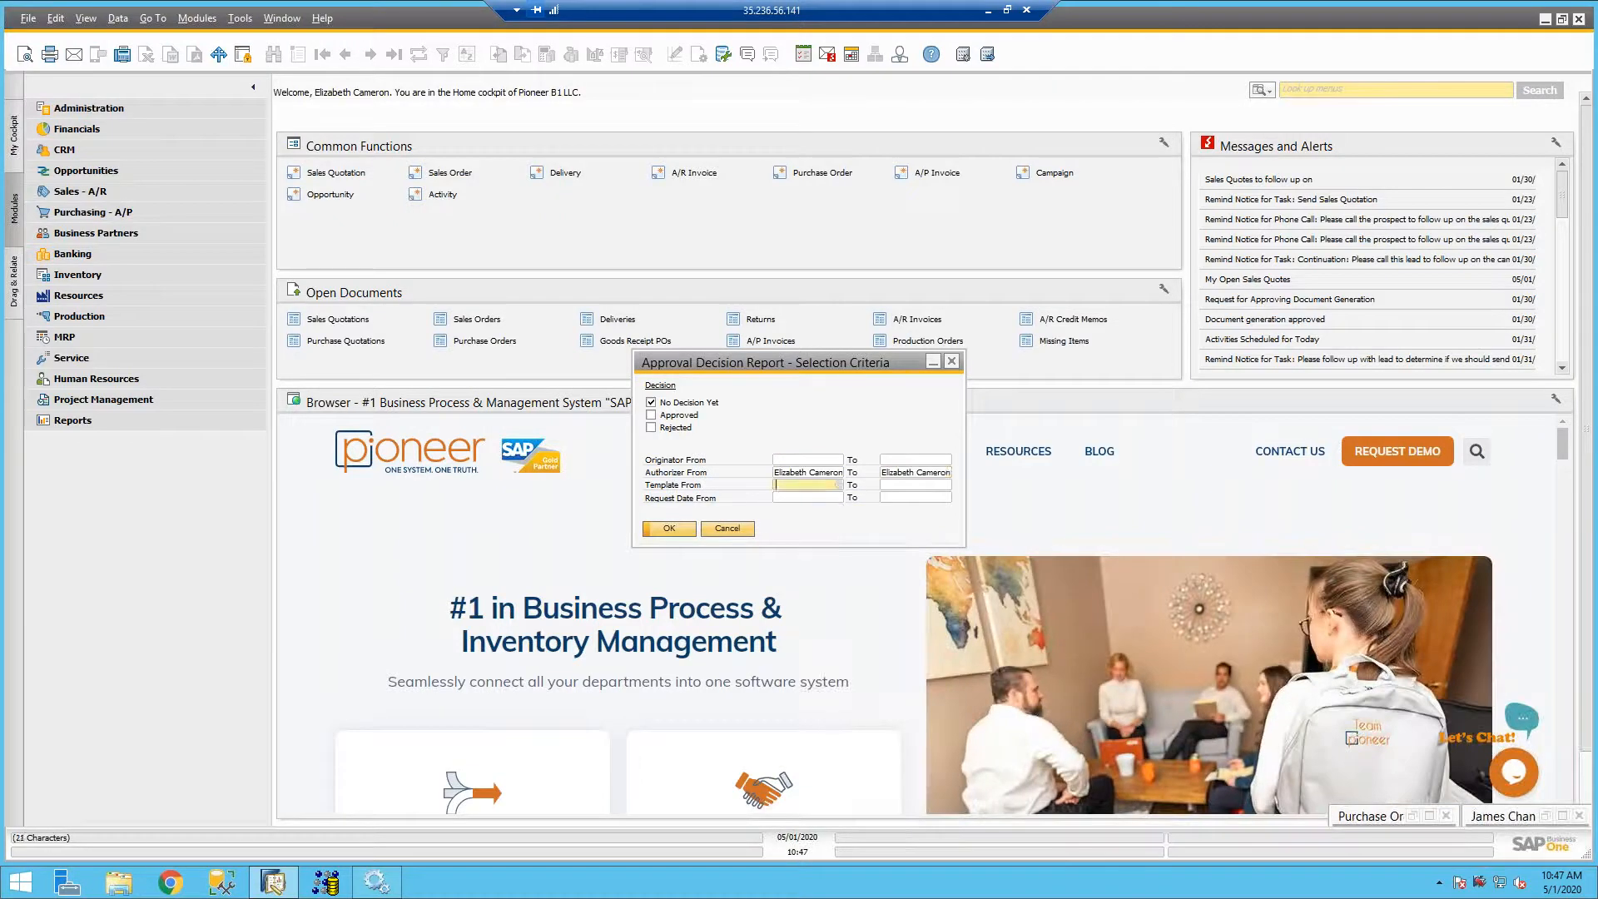
left_click(671, 529)
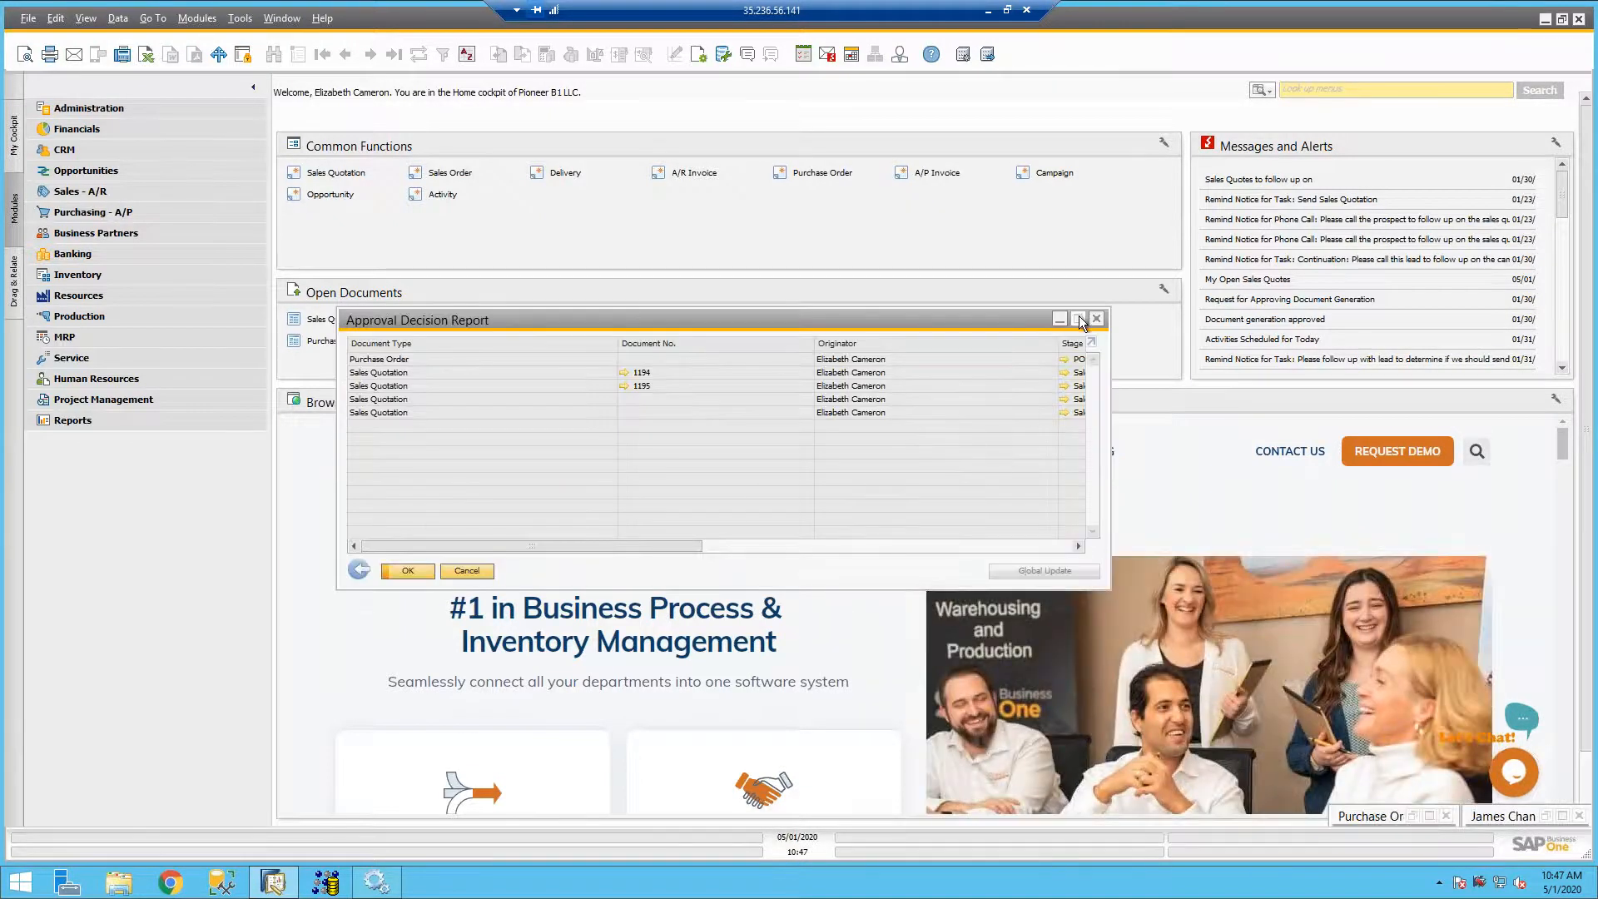
left_click(1079, 320)
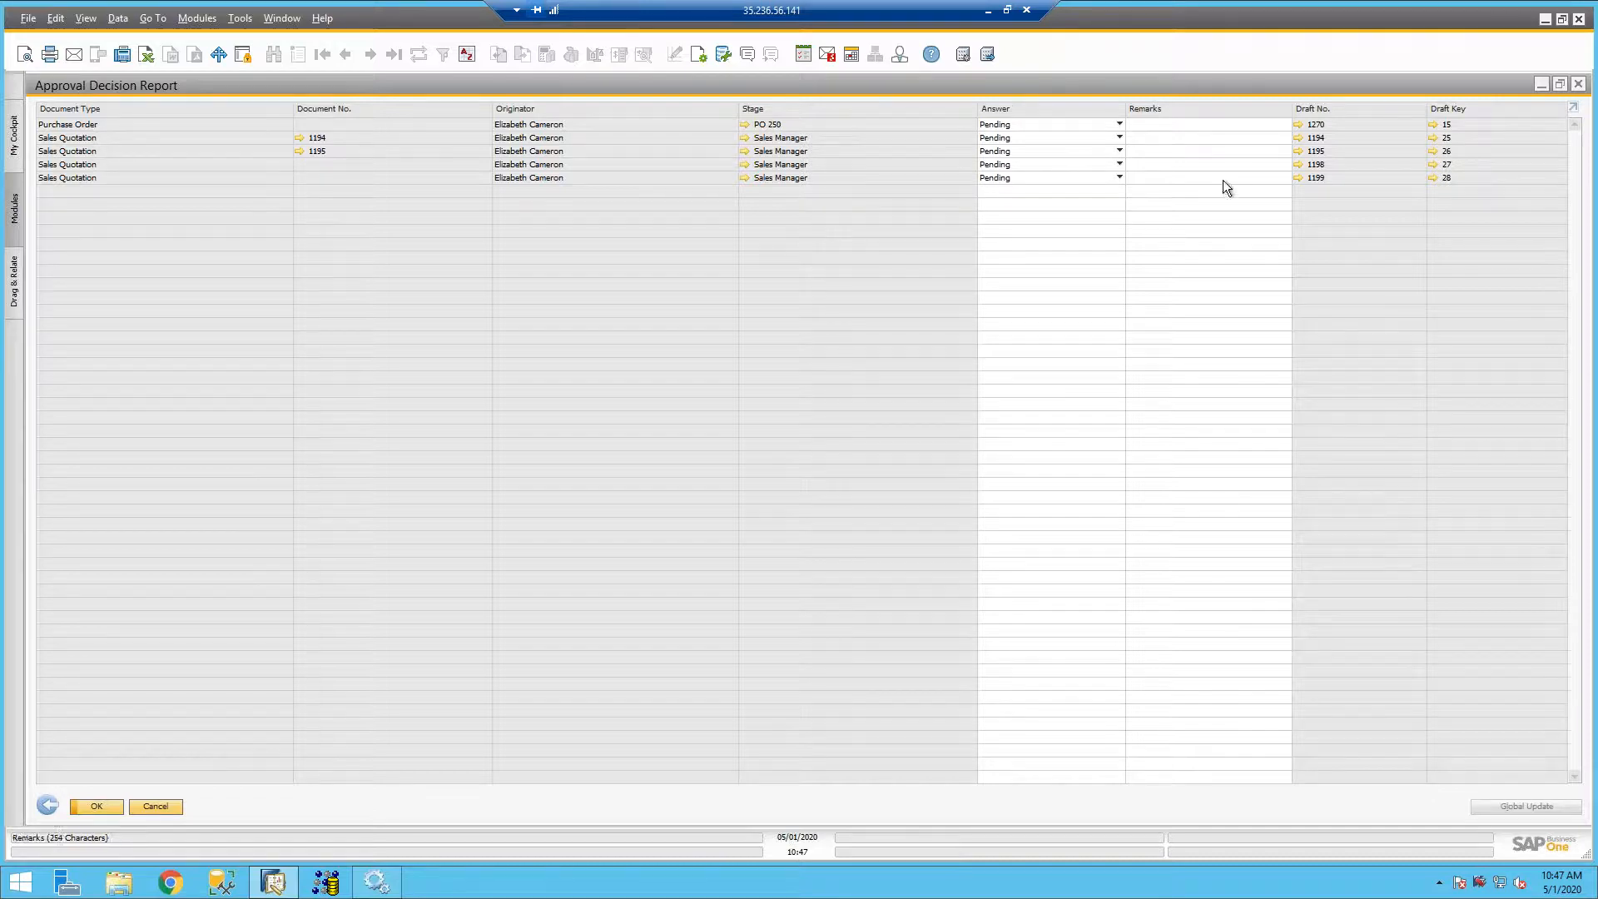
- Set the purchase order's answer to Rejected and the first two sales quotations' answers to Approved
left_click(1060, 122)
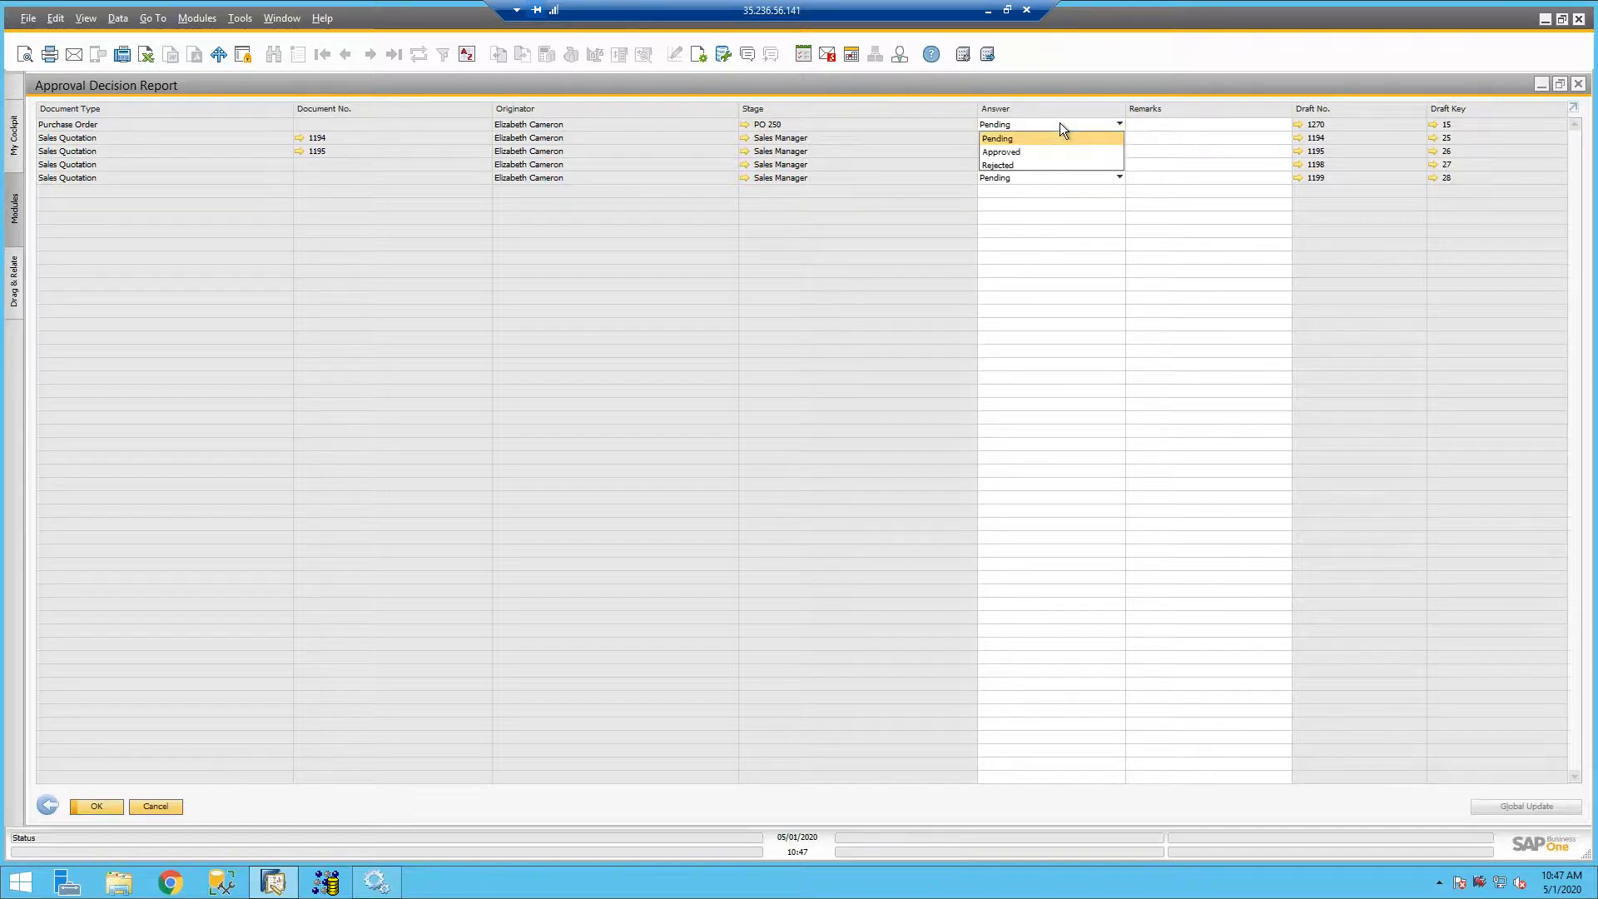
left_click(1032, 148)
left_click(997, 131)
left_click(999, 164)
left_click(997, 138)
left_click(1001, 165)
left_click(999, 152)
left_click(1001, 178)
- Enter the remark "Notes" for the rejected purchase order, save the decisions and close the Approval Decision Report
left_click(1252, 123)
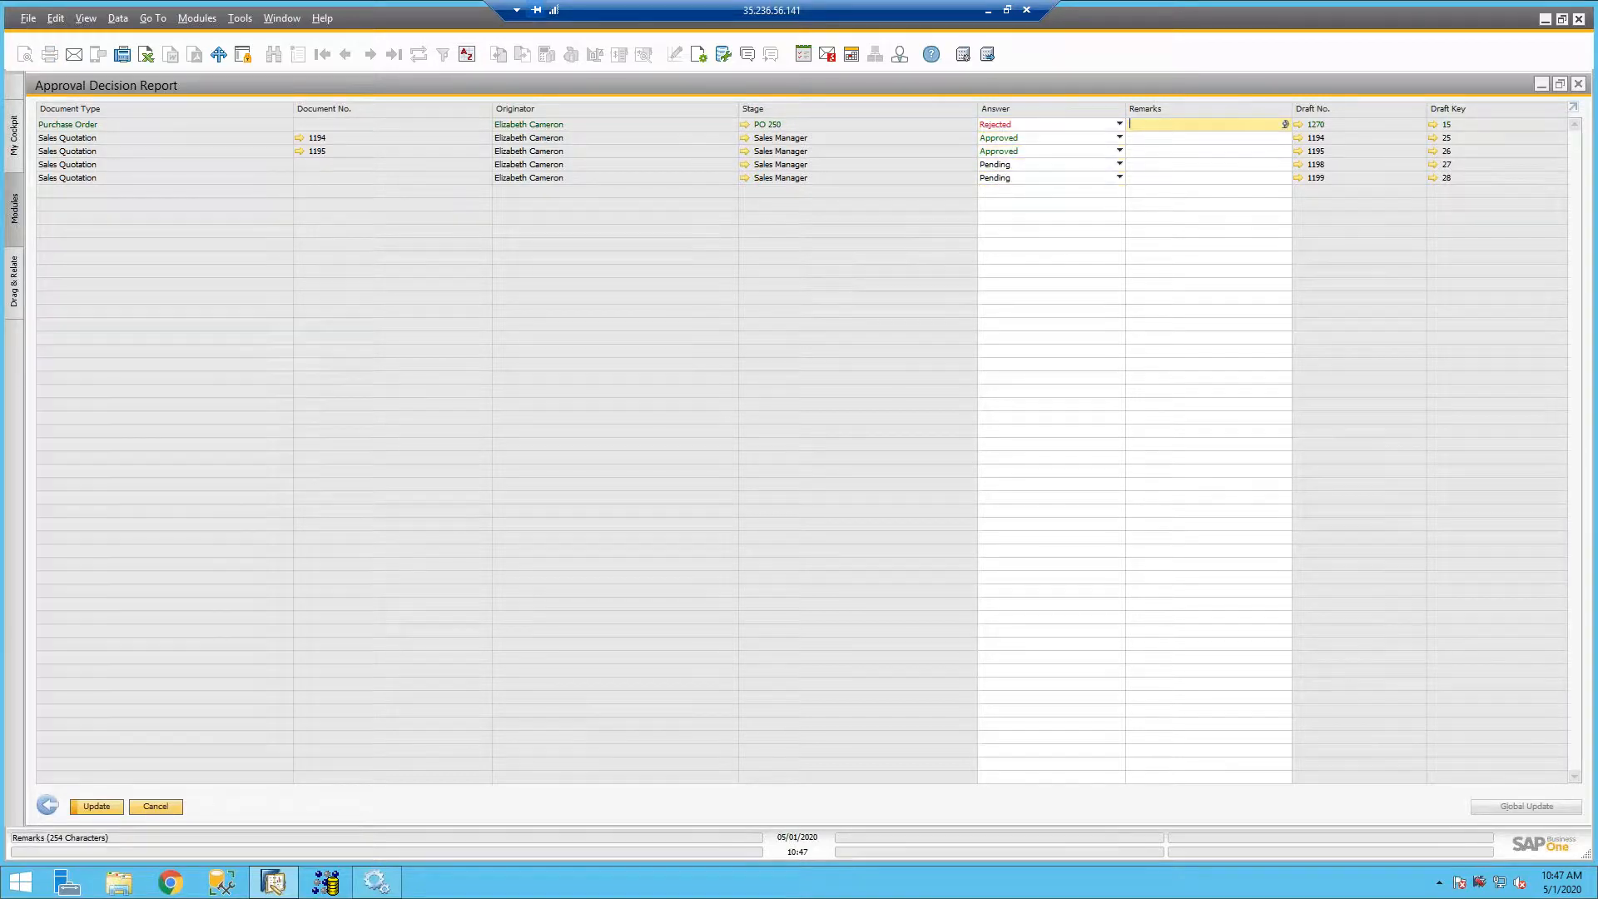
type("Notes")
key("Tab")
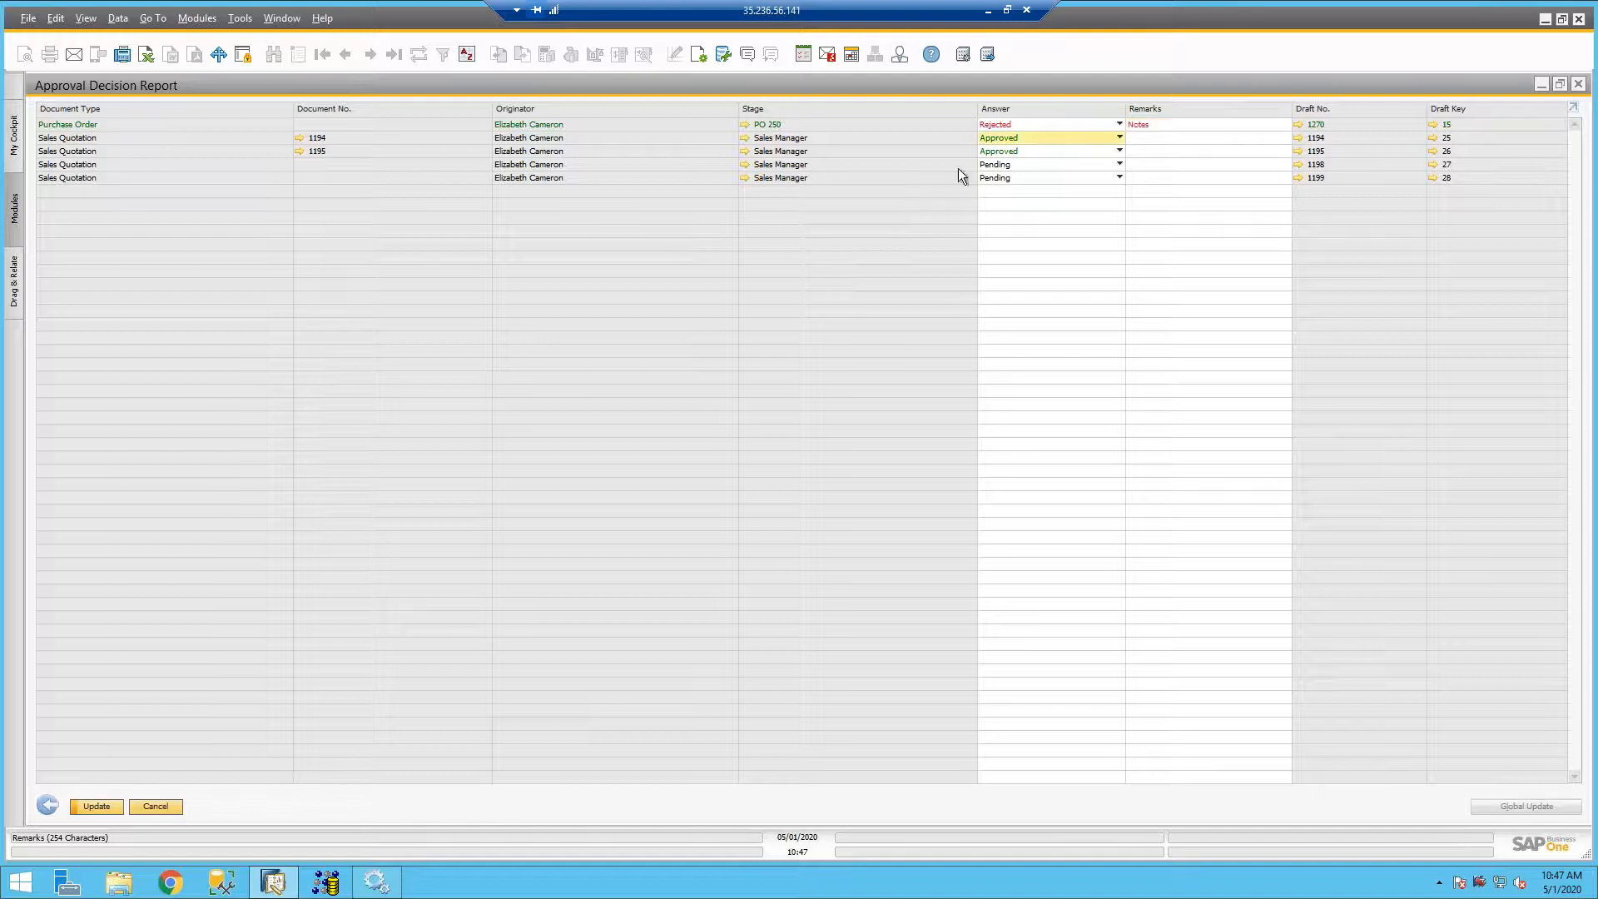
left_click(113, 804)
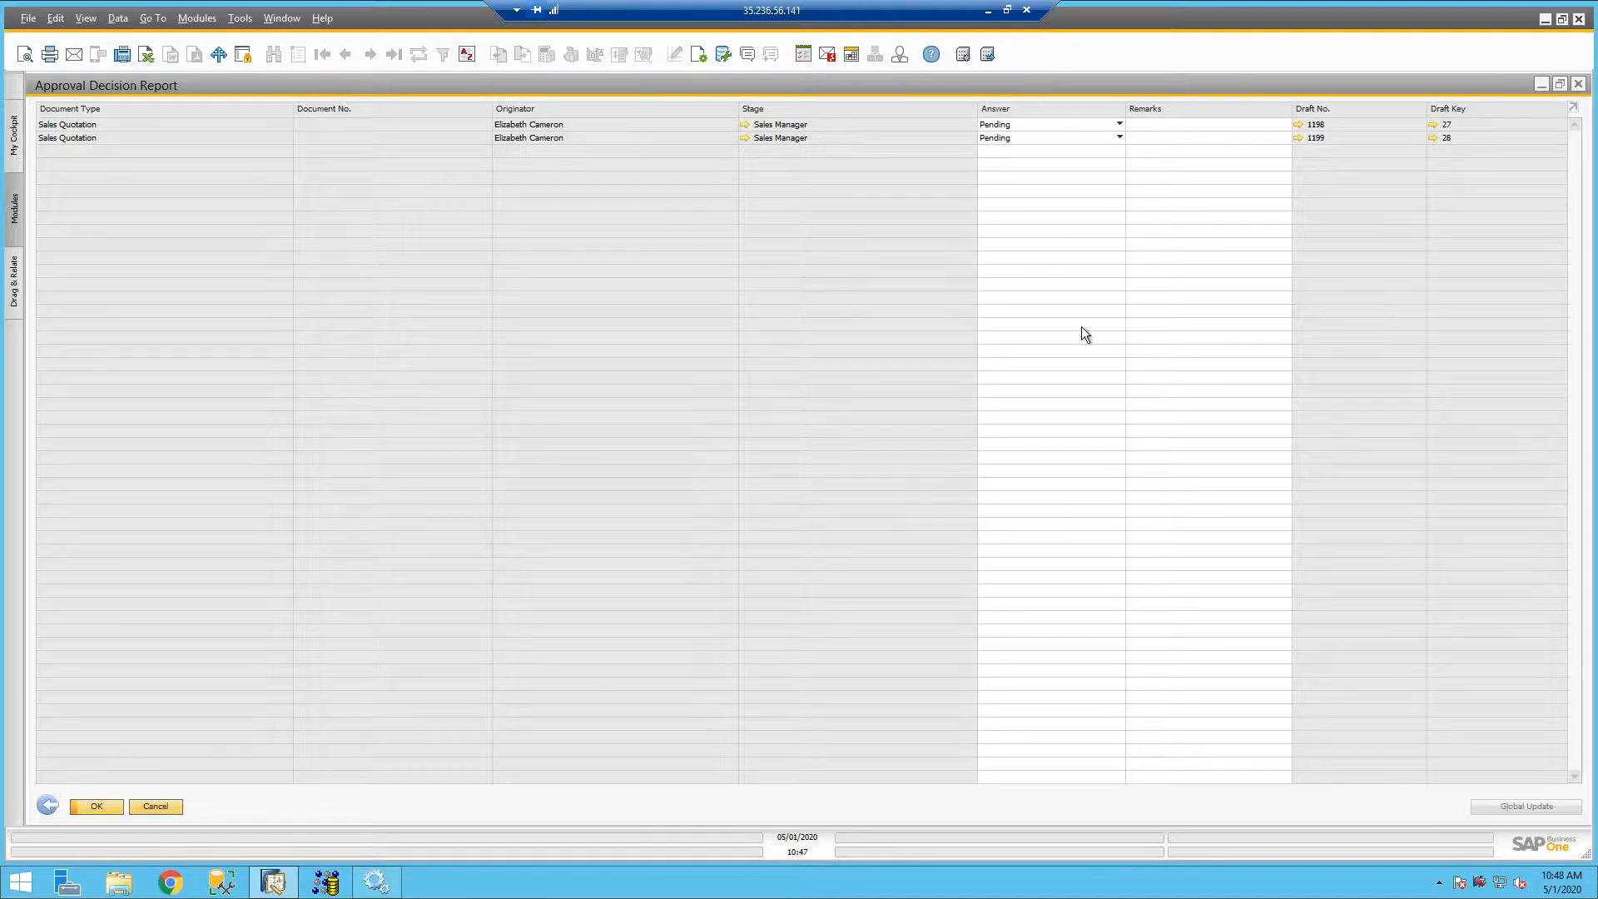
left_click(1579, 84)
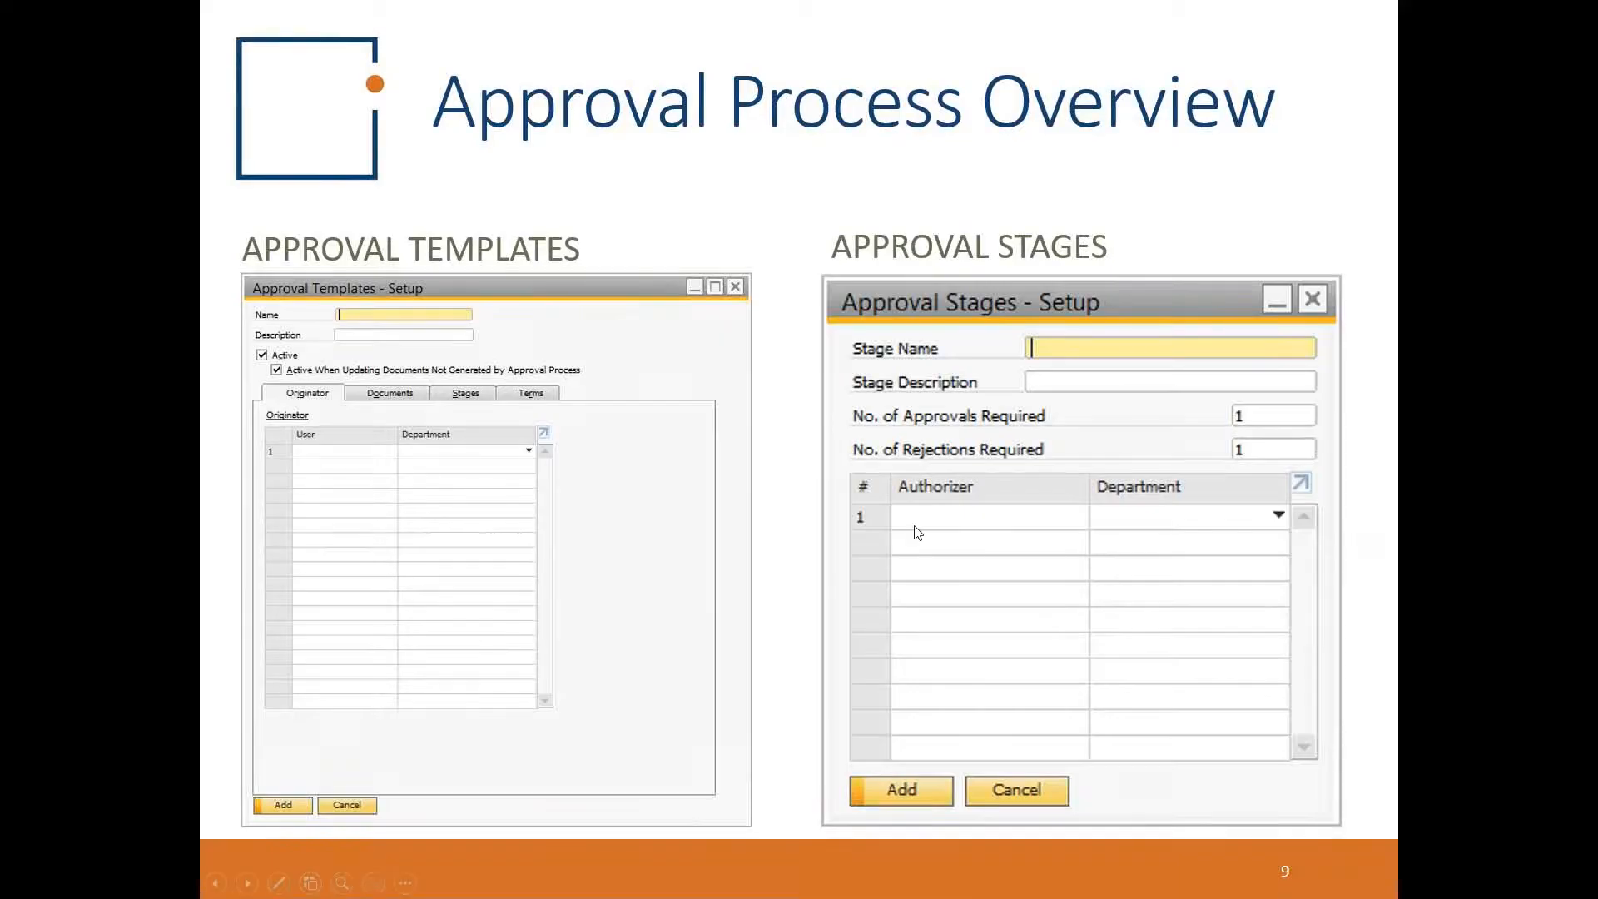
left_click(918, 532)
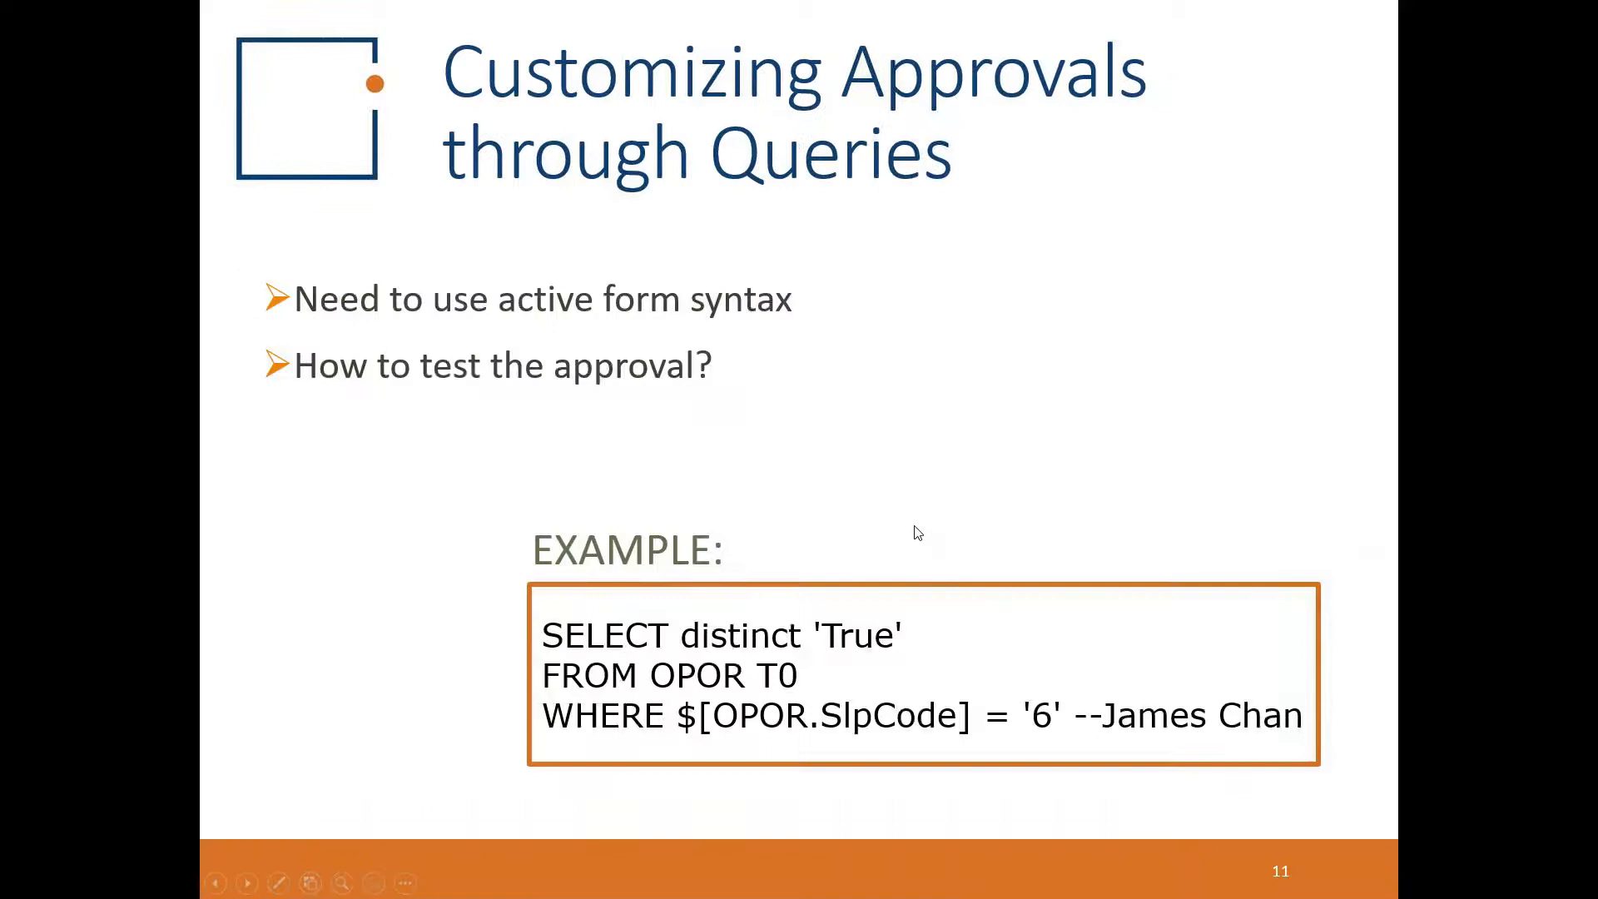
left_click(918, 533)
left_click(919, 533)
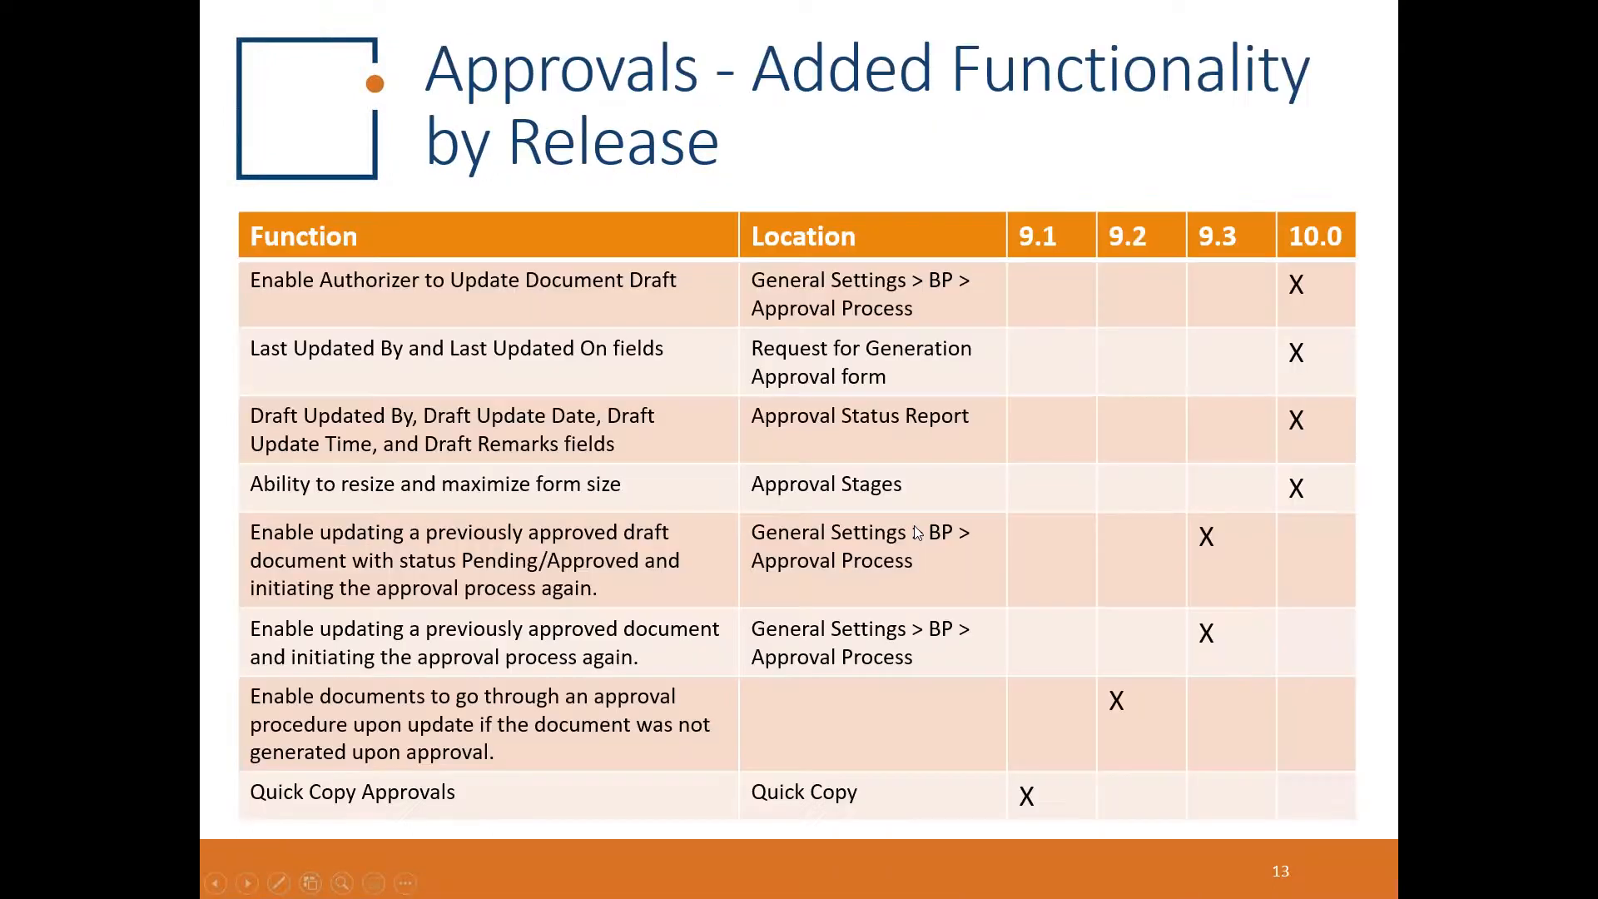